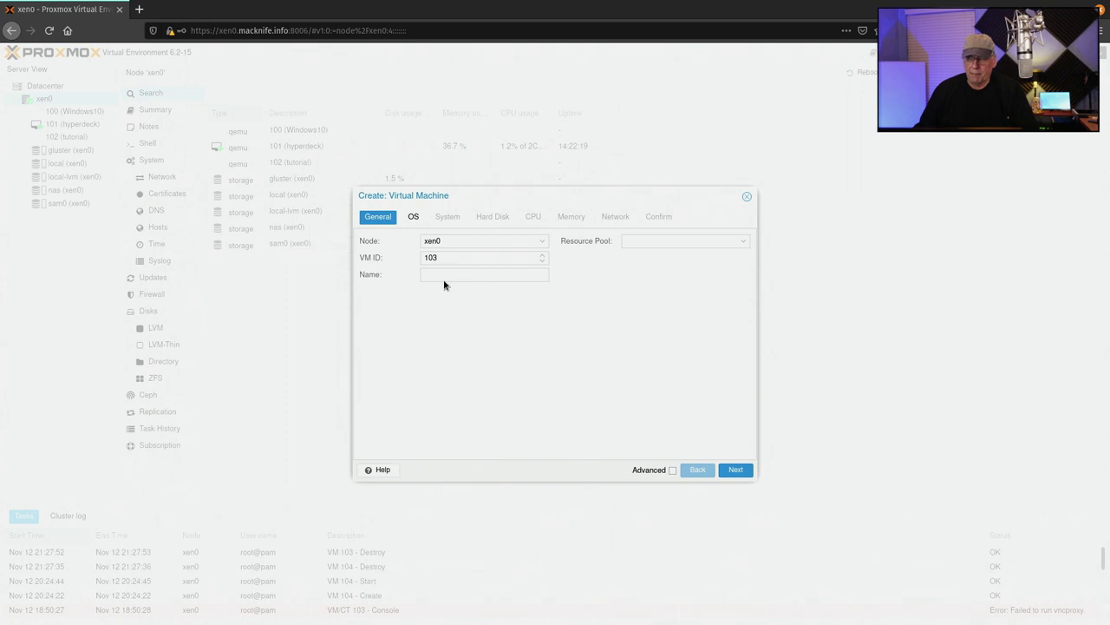
Start a new VM named mx193ahs booting MX-19.3_ahs_x64.iso from the nas storage
{"action": "left_click", "coordinate": [443, 276]}
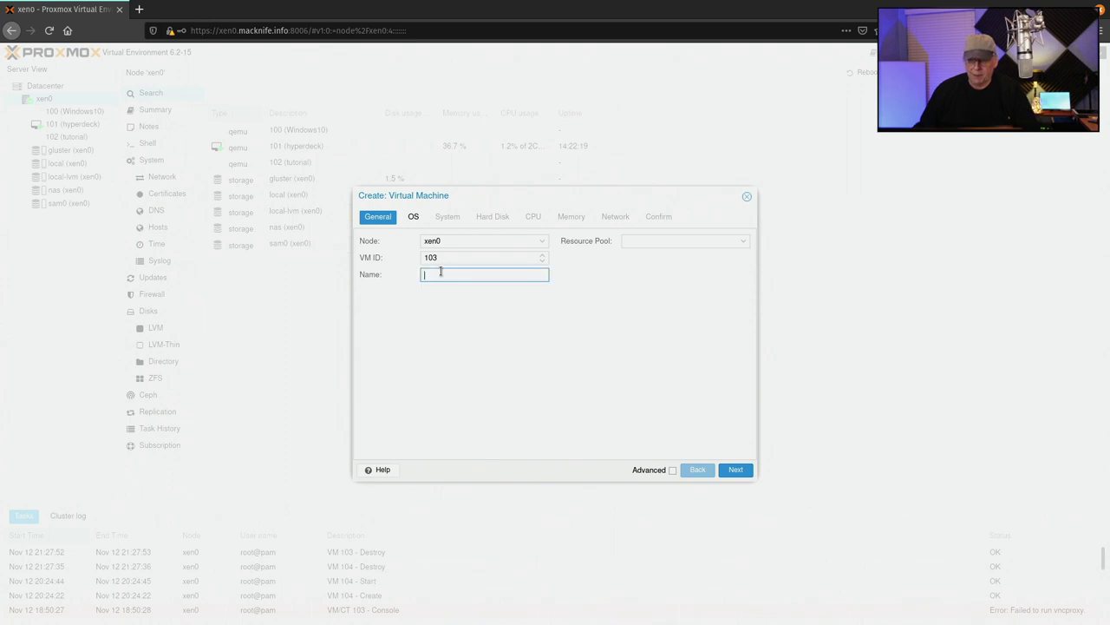
{"action": "type", "text": "mx19"}
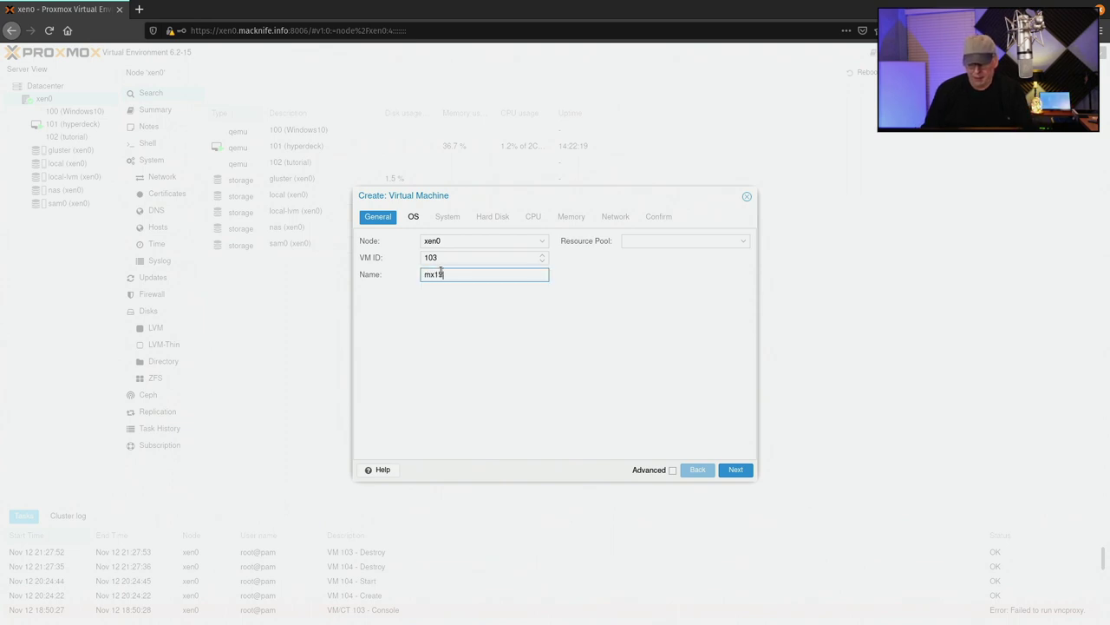
{"action": "type", "text": "3ahs"}
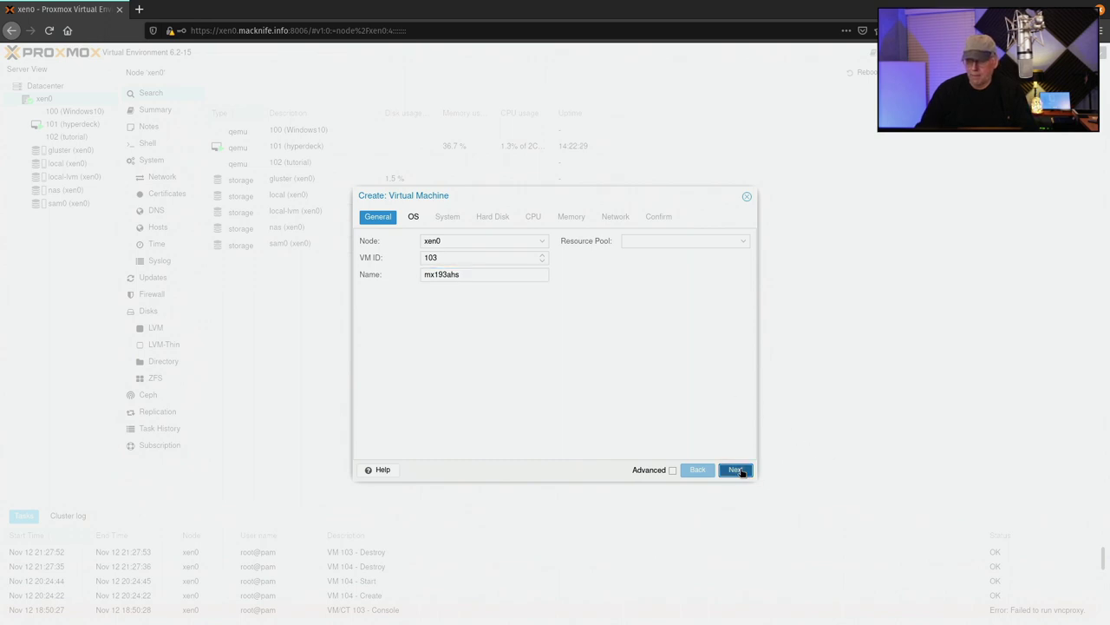
{"action": "left_click", "coordinate": [736, 470]}
{"action": "left_click", "coordinate": [539, 260]}
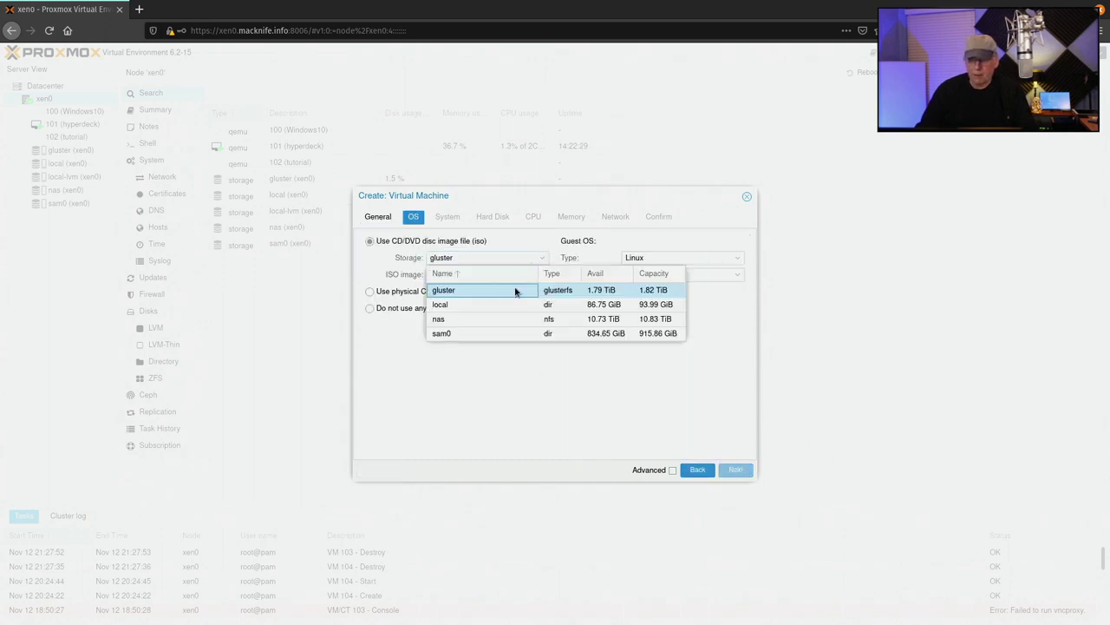
{"action": "left_click", "coordinate": [478, 316]}
{"action": "left_click", "coordinate": [533, 275]}
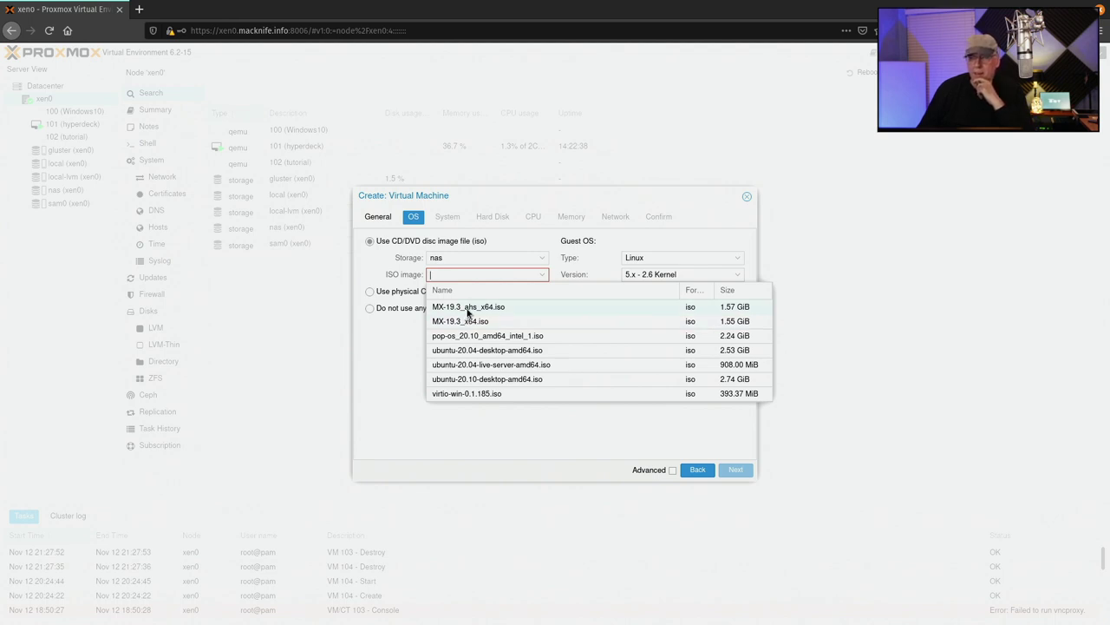
{"action": "left_click", "coordinate": [469, 309]}
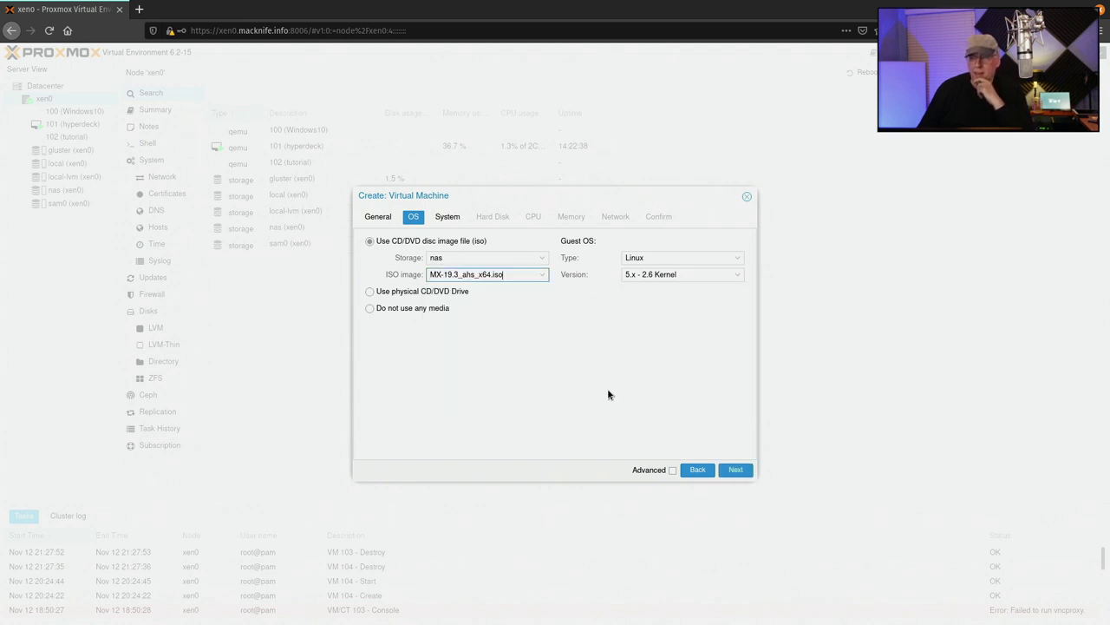
Set the graphic card to SPICE and place the virtual disk on local-lvm
{"action": "left_click", "coordinate": [738, 469]}
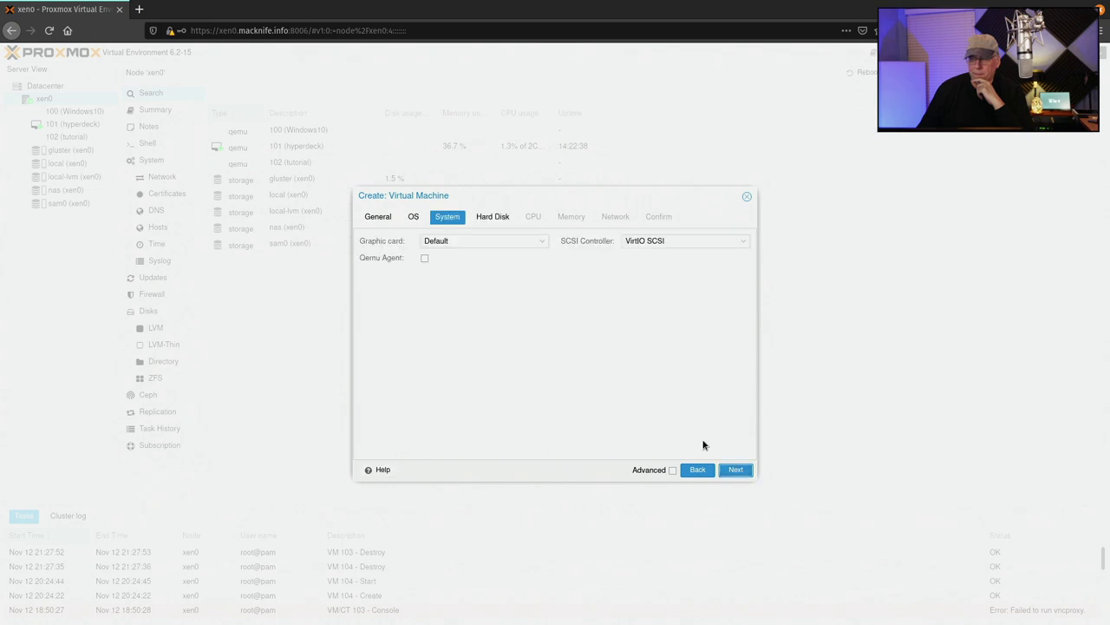
{"action": "left_click", "coordinate": [543, 248]}
{"action": "left_click", "coordinate": [510, 299]}
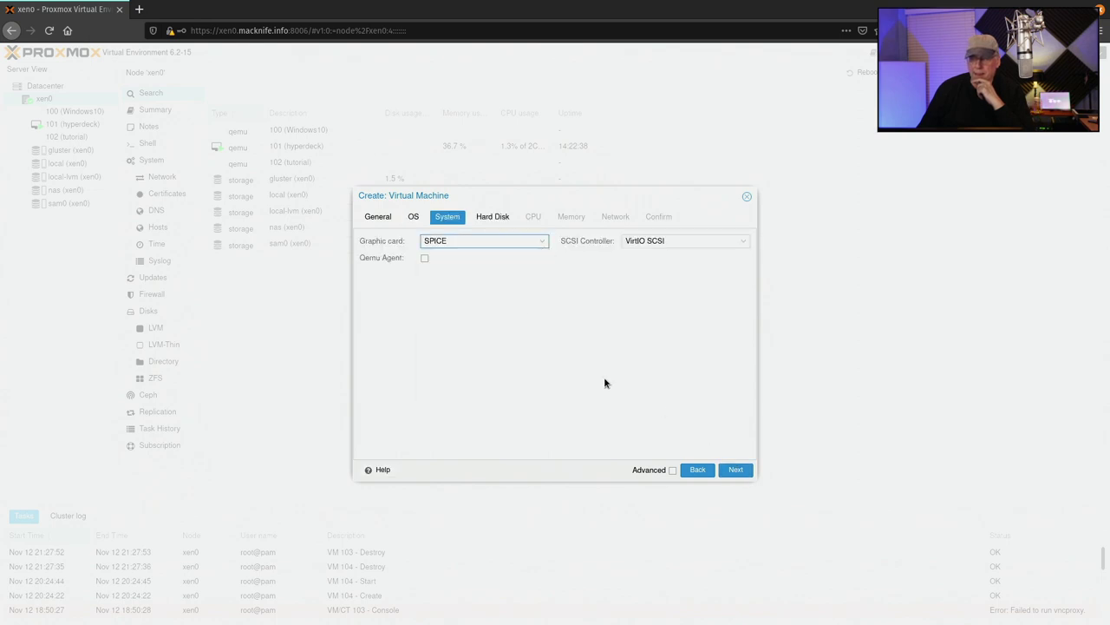
{"action": "left_click", "coordinate": [738, 469]}
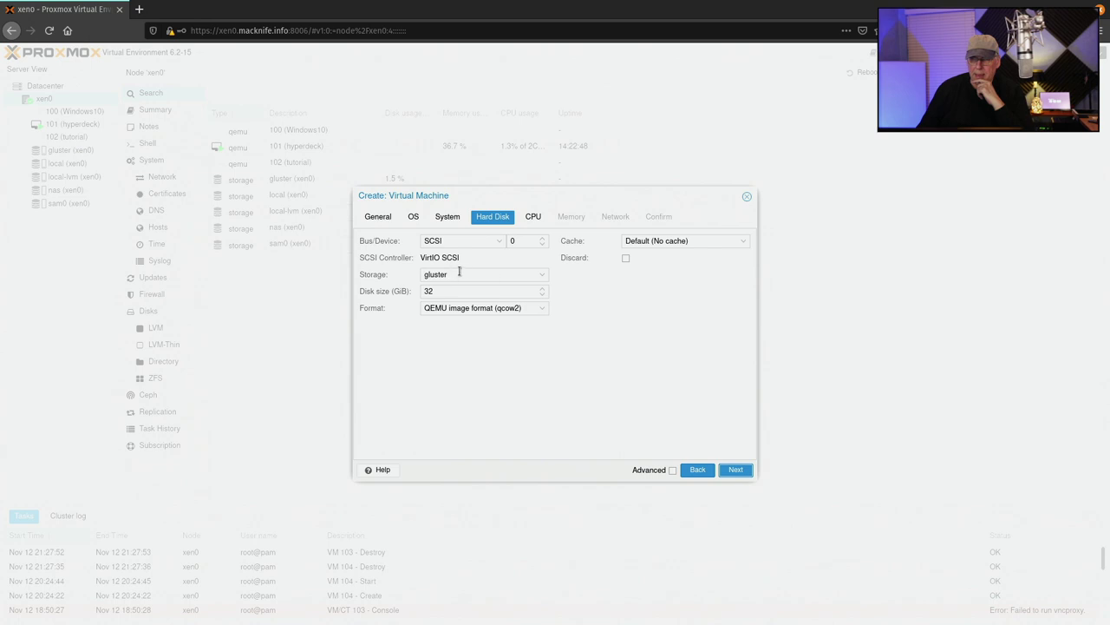
{"action": "left_click", "coordinate": [542, 276]}
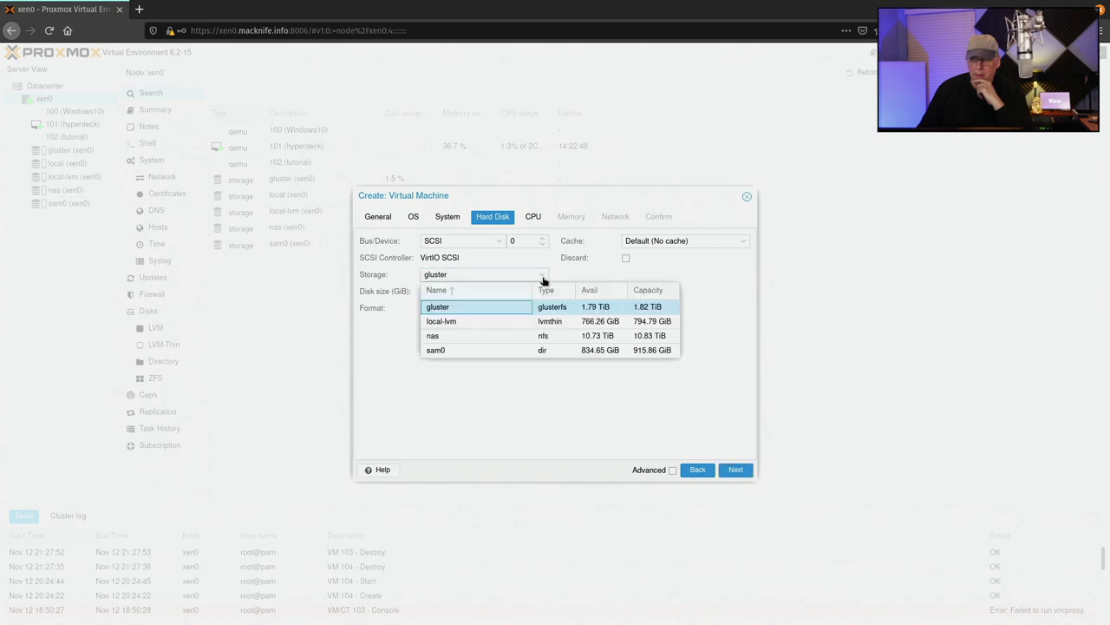
{"action": "left_click", "coordinate": [471, 322]}
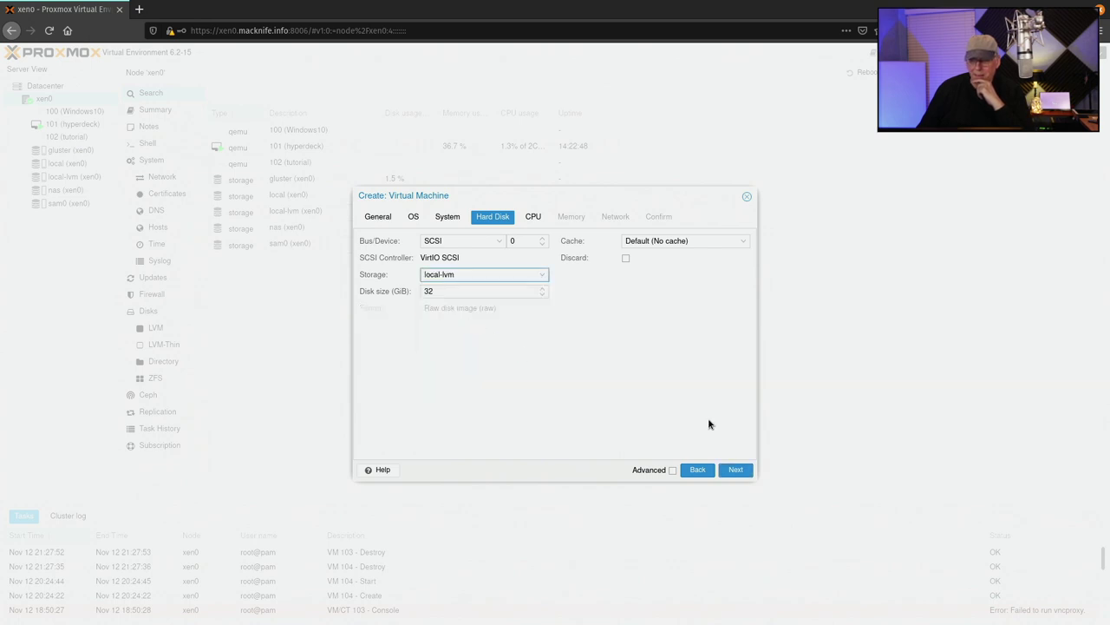
Give the VM 2 sockets, 2 cores and 4096 MiB memory, reaching the summary
{"action": "left_click", "coordinate": [735, 470]}
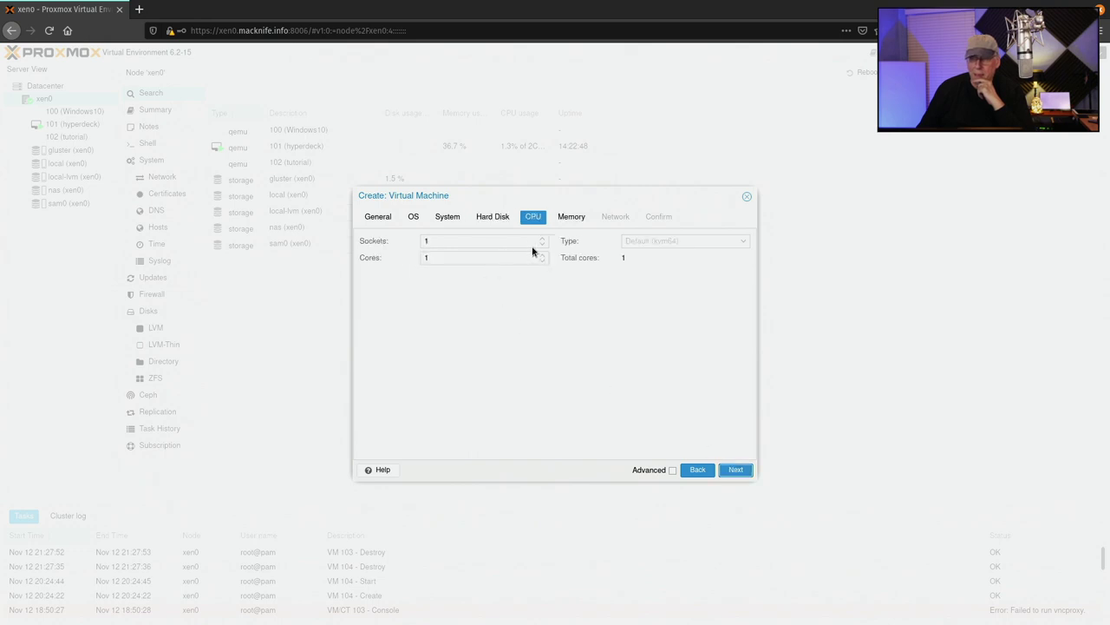
{"action": "left_click", "coordinate": [538, 243]}
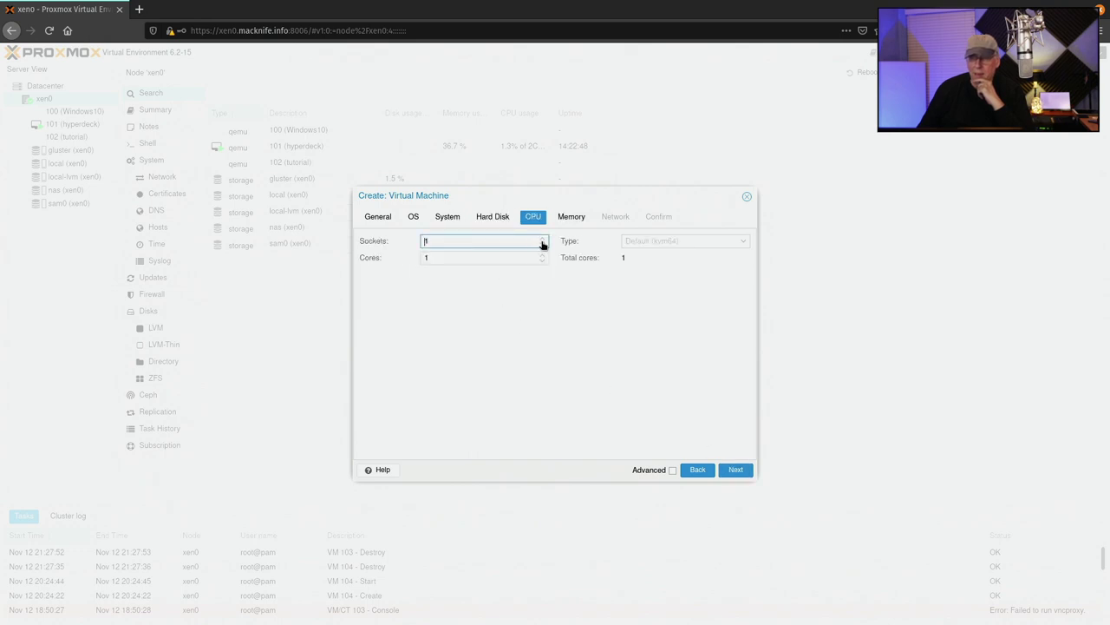
{"action": "left_click", "coordinate": [542, 241]}
{"action": "left_click", "coordinate": [543, 255]}
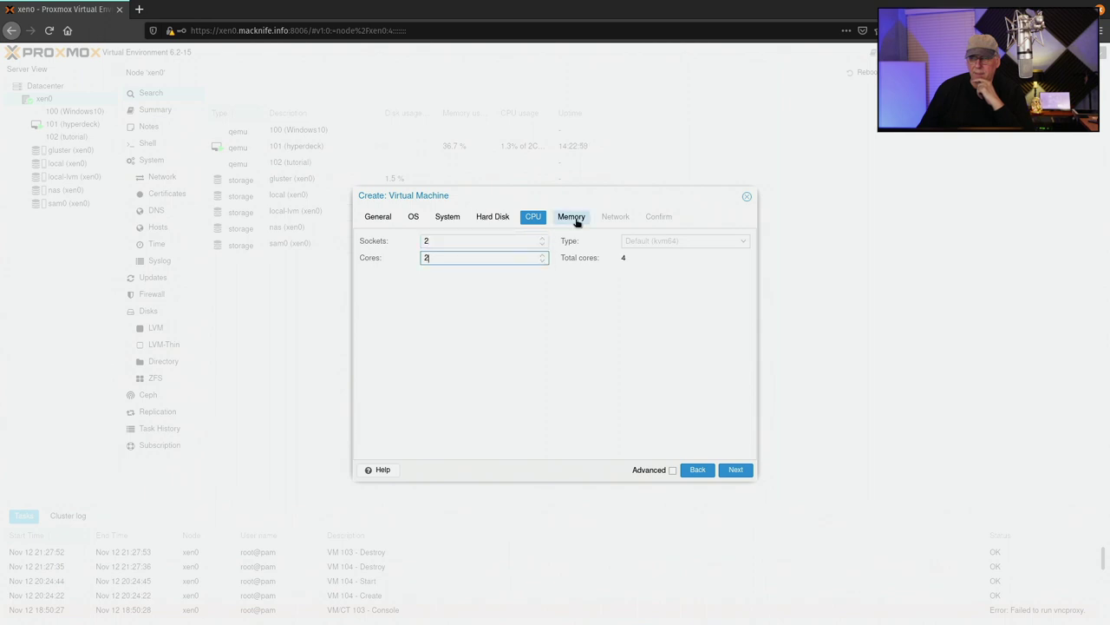
{"action": "left_click", "coordinate": [735, 468]}
{"action": "double_click", "coordinate": [499, 241]}
{"action": "type", "text": "4096"}
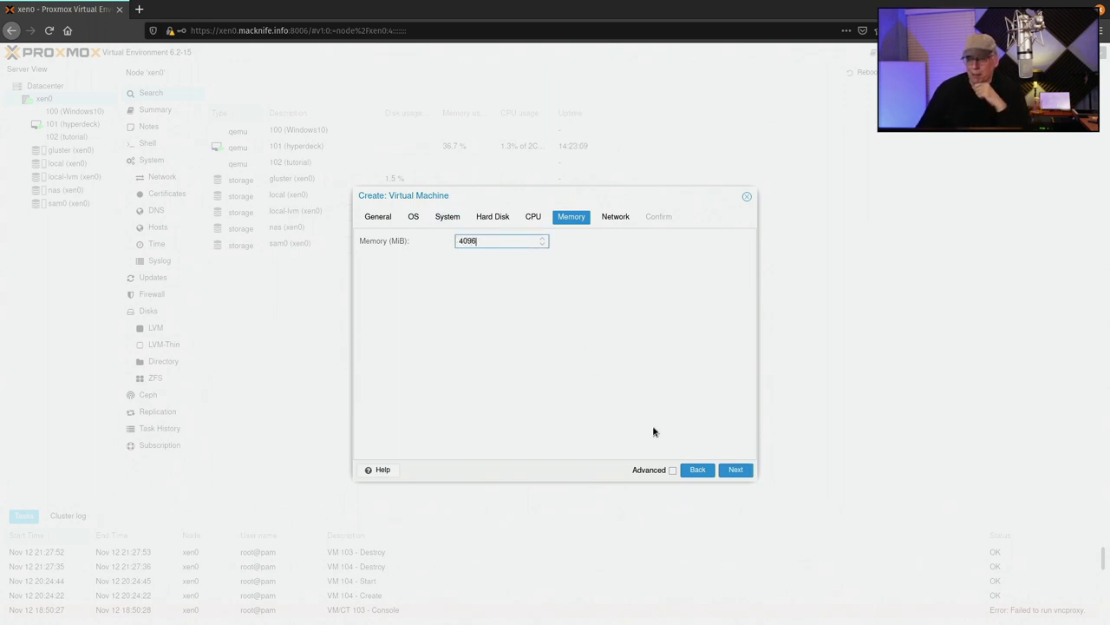
{"action": "left_click", "coordinate": [733, 471]}
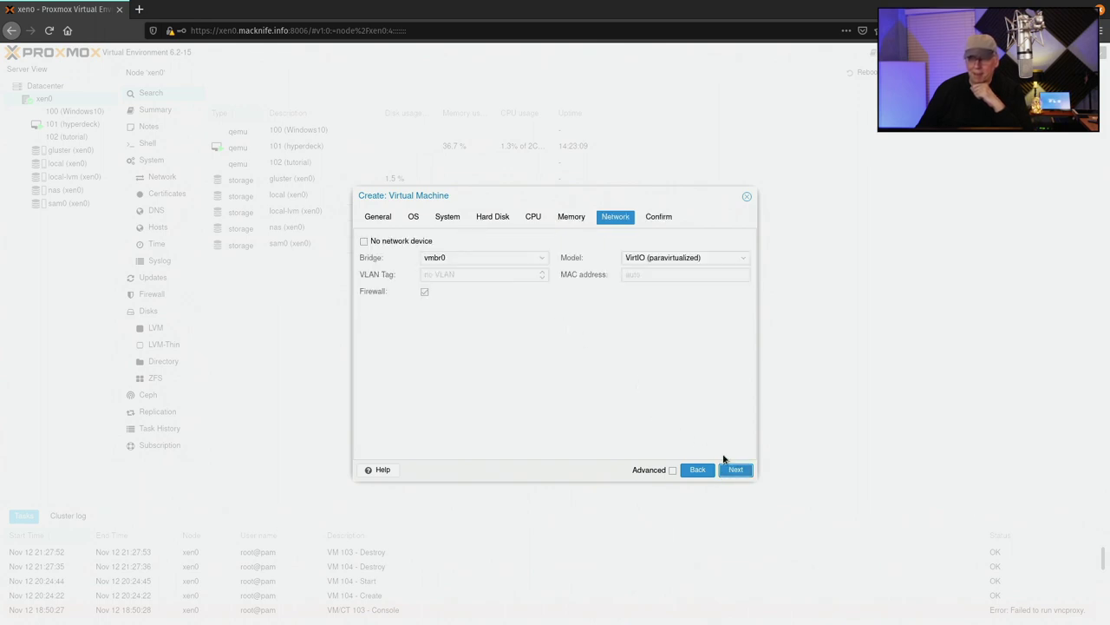
{"action": "left_click", "coordinate": [736, 471]}
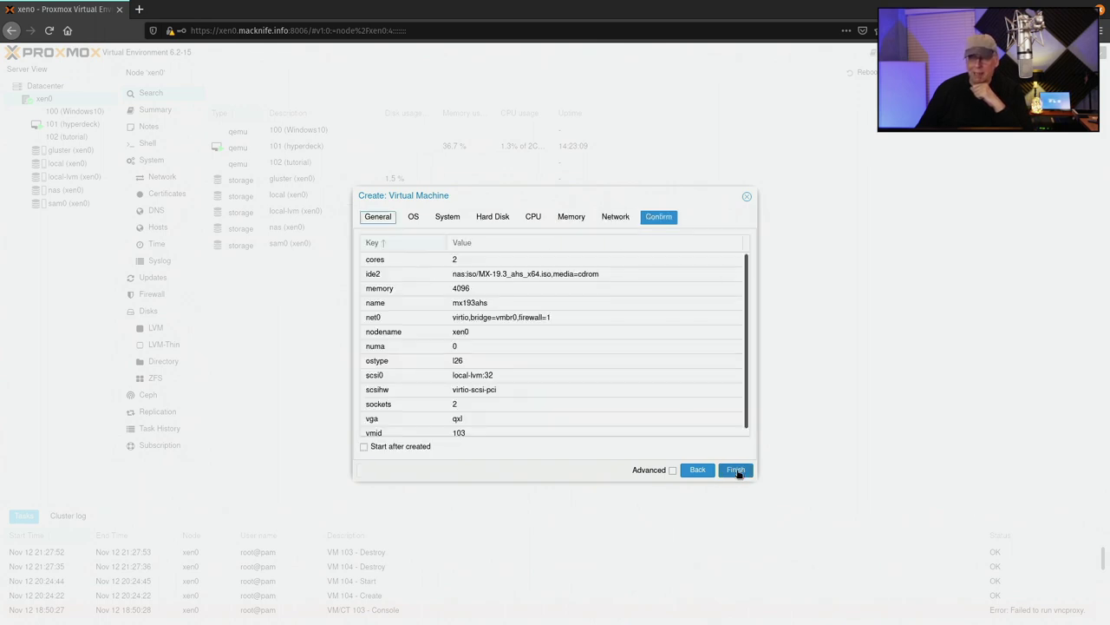
Create VM 103, start it, and open its SPICE console in Remote Viewer
{"action": "left_click", "coordinate": [736, 470]}
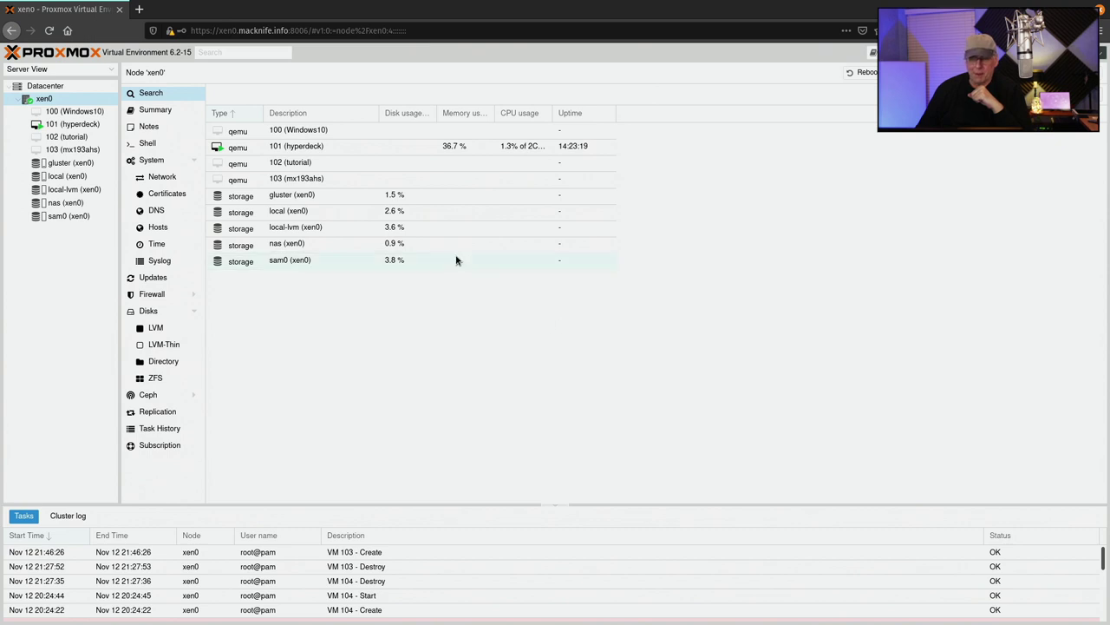
{"action": "left_click", "coordinate": [93, 150]}
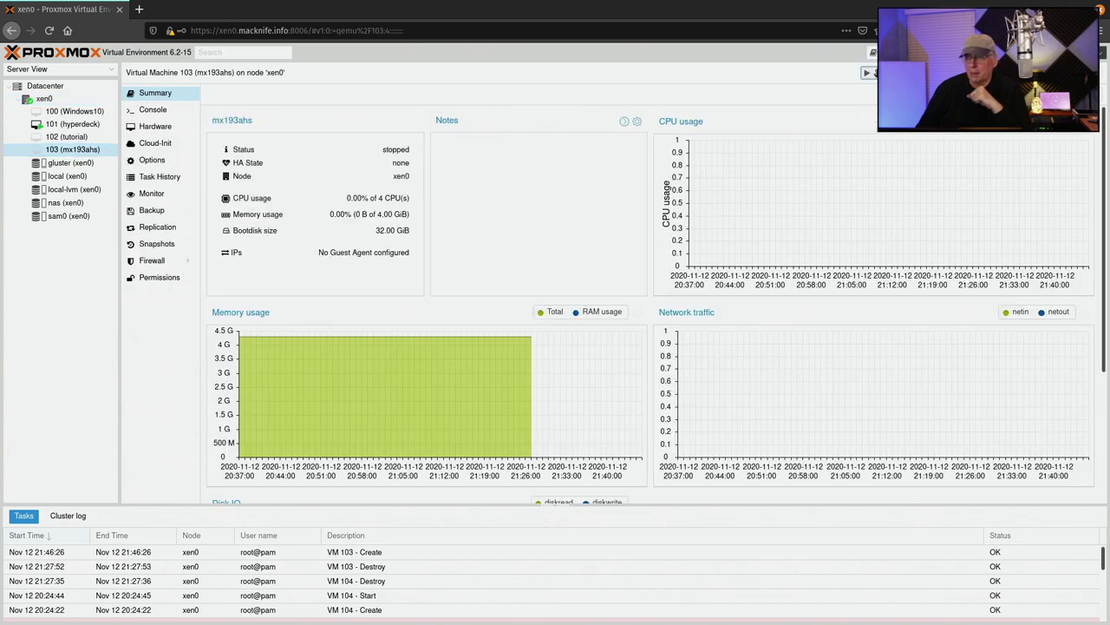
{"action": "left_click", "coordinate": [870, 72]}
{"action": "left_click", "coordinate": [907, 72]}
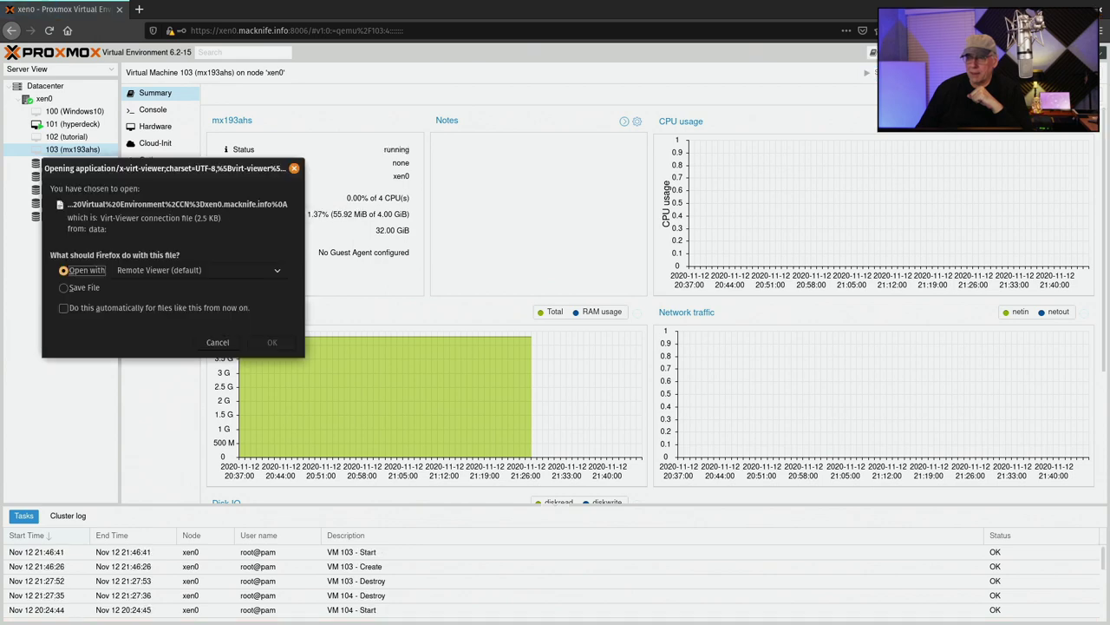
{"action": "left_click", "coordinate": [272, 342]}
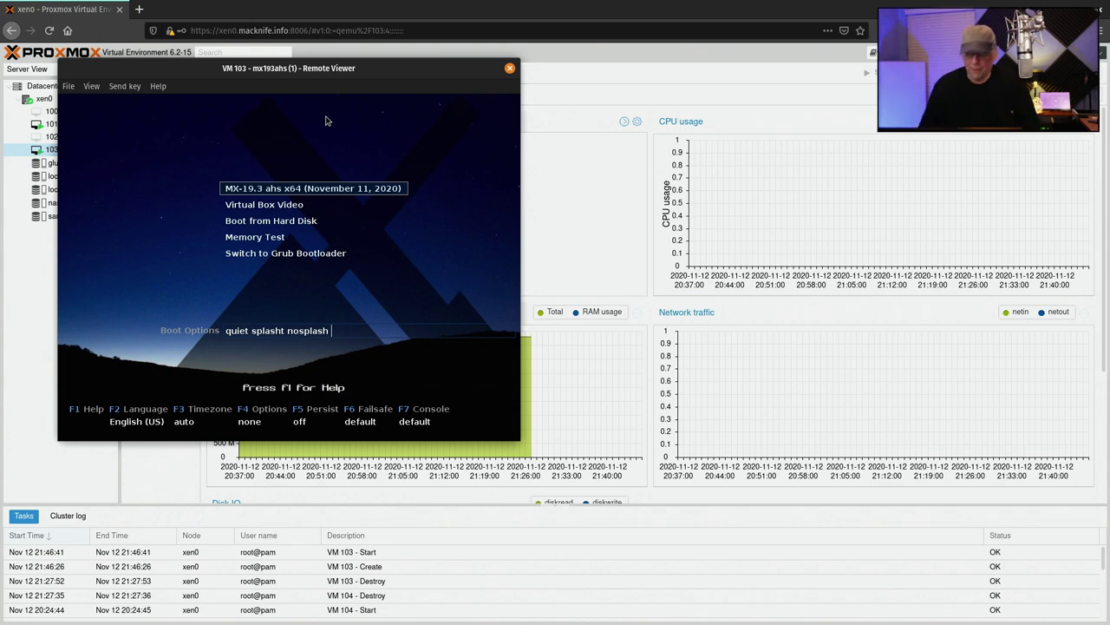
Boot the default MX-19.3 ahs x64 live entry
{"action": "key", "text": "Return"}
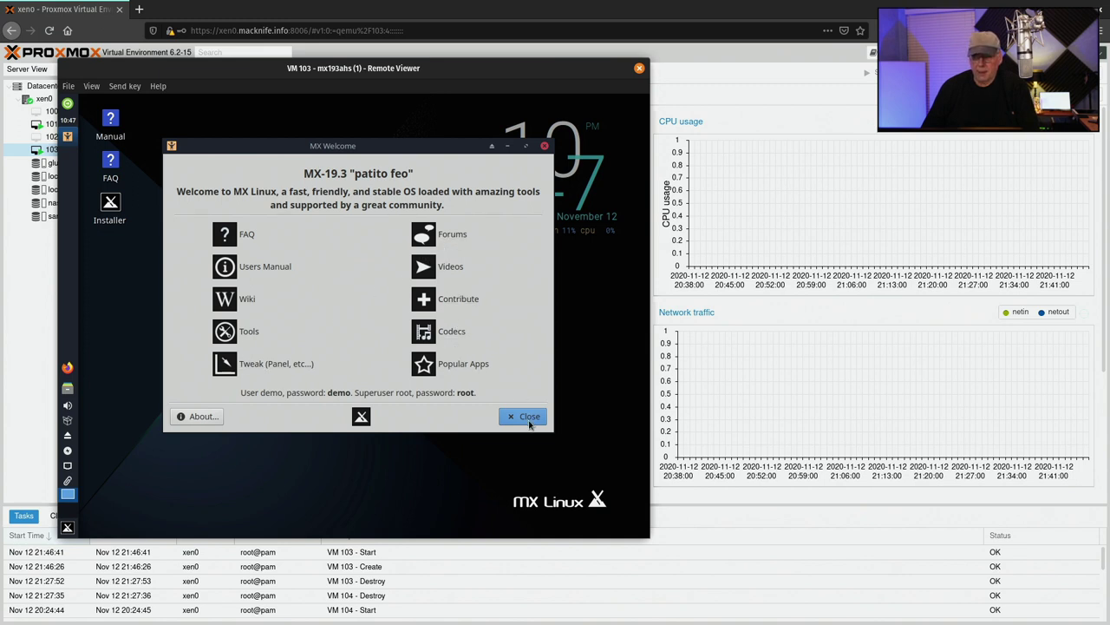
Close MX Welcome, launch the installer, and auto-install onto the entire 32 GB disk
{"action": "left_click", "coordinate": [530, 422]}
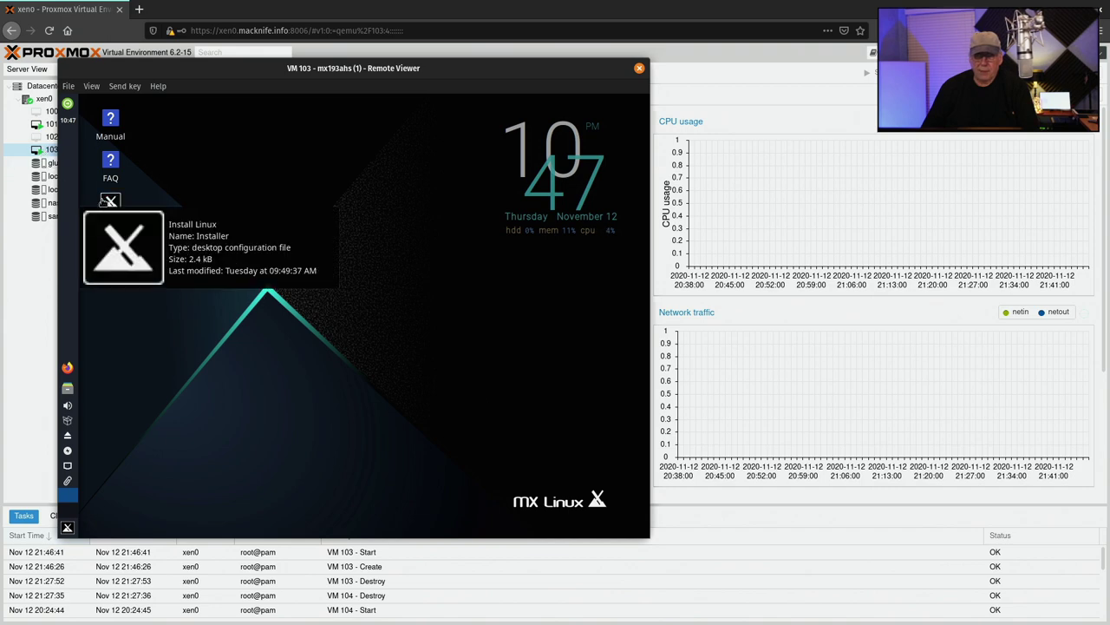
{"action": "double_click", "coordinate": [102, 202]}
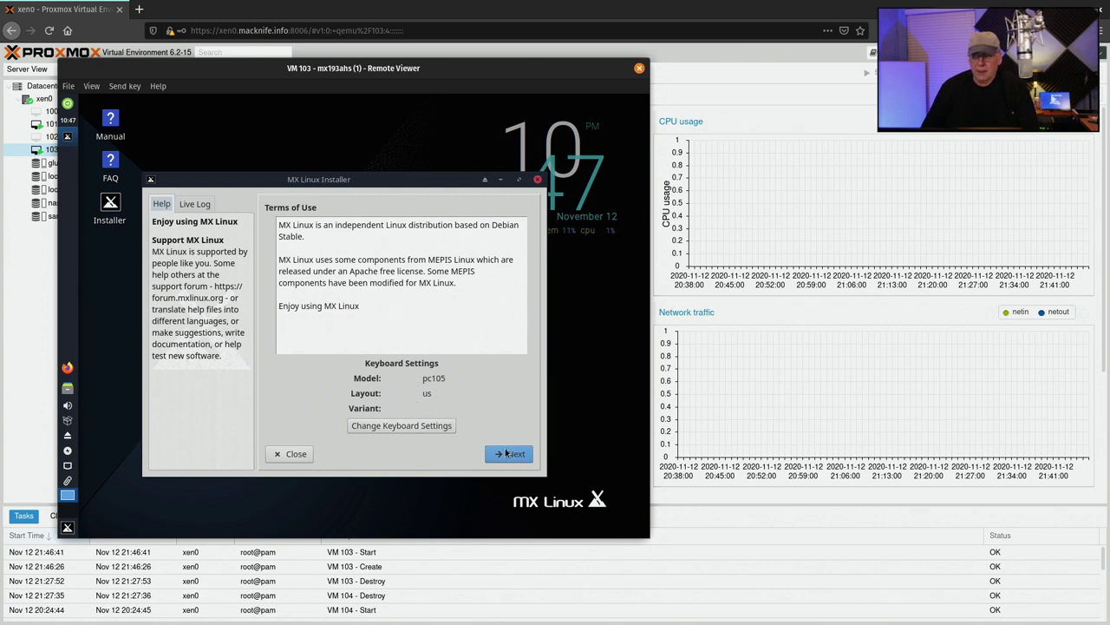
{"action": "left_click", "coordinate": [512, 457]}
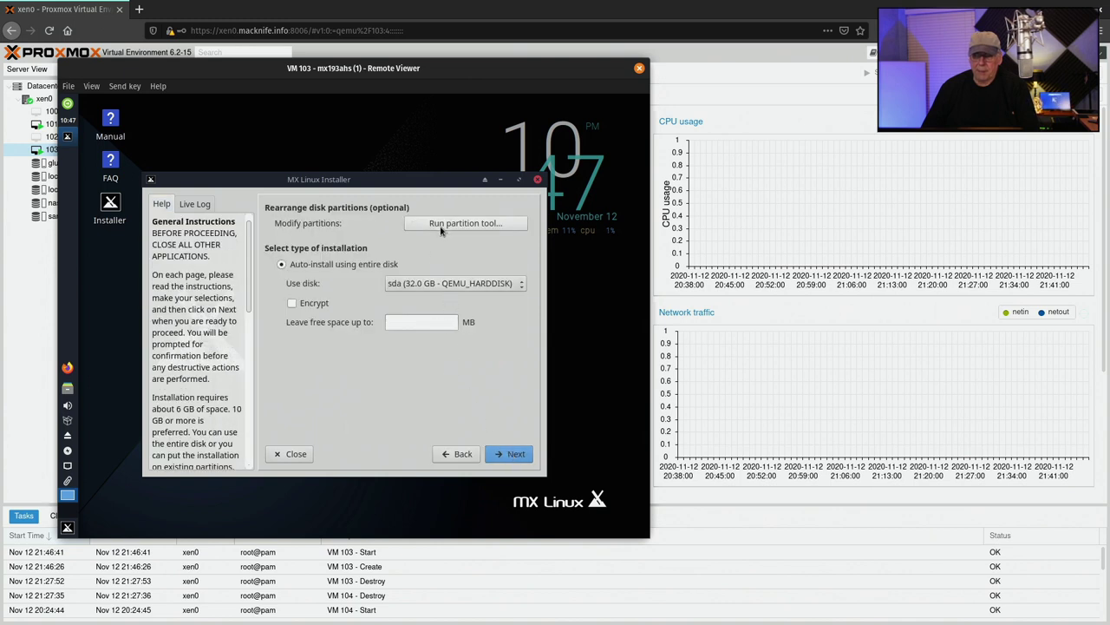
{"action": "left_click", "coordinate": [516, 457]}
{"action": "left_click", "coordinate": [445, 328]}
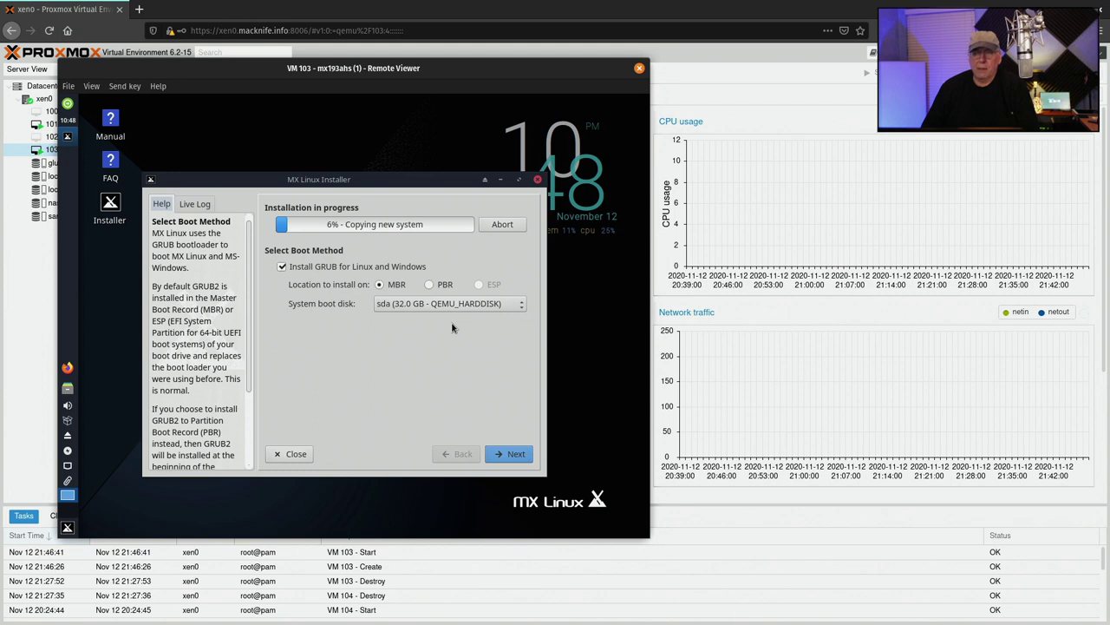
Set the computer name to mx and fill in the computer domain
{"action": "left_click", "coordinate": [511, 453]}
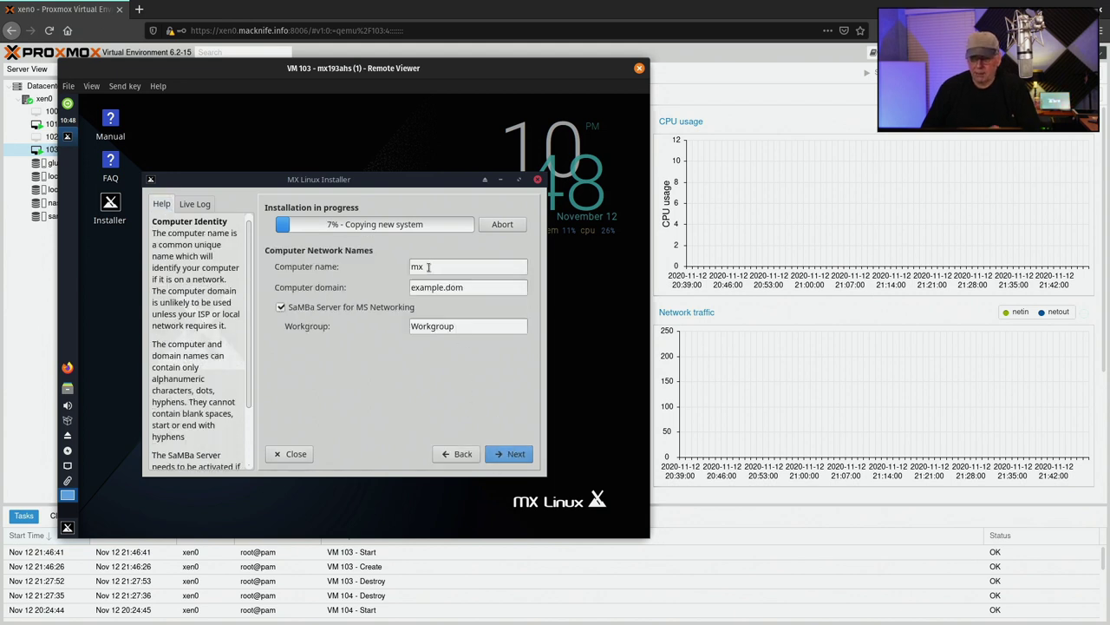
{"action": "left_click_drag", "start_coordinate": [429, 269], "coordinate": [401, 264]}
{"action": "type", "text": "djware"}
{"action": "key", "text": "Tab"}
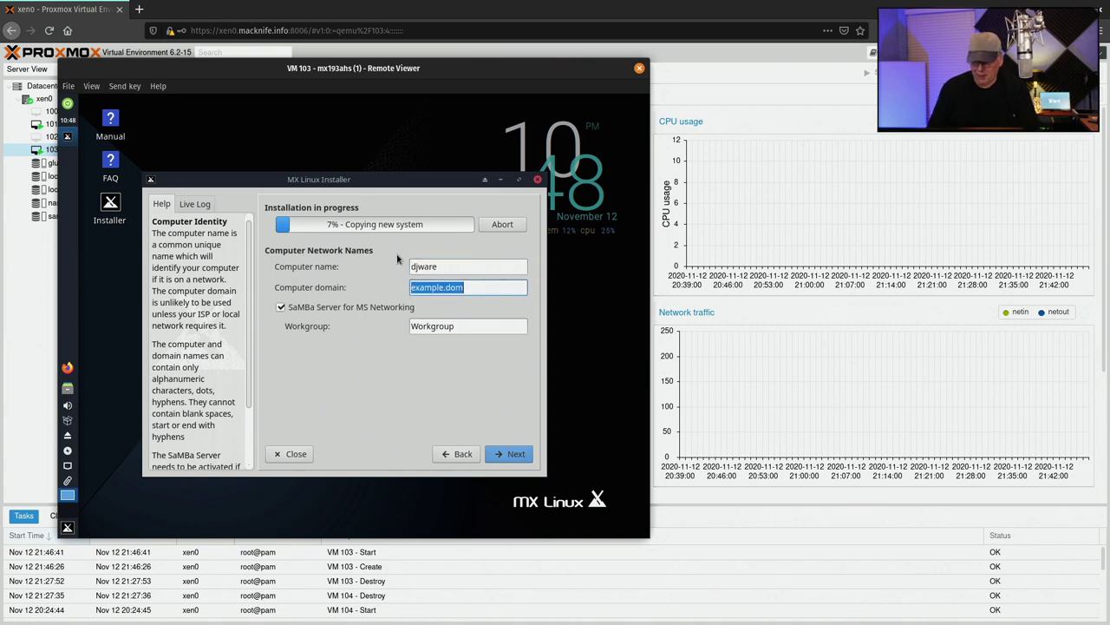
{"action": "type", "text": "macknife.info"}
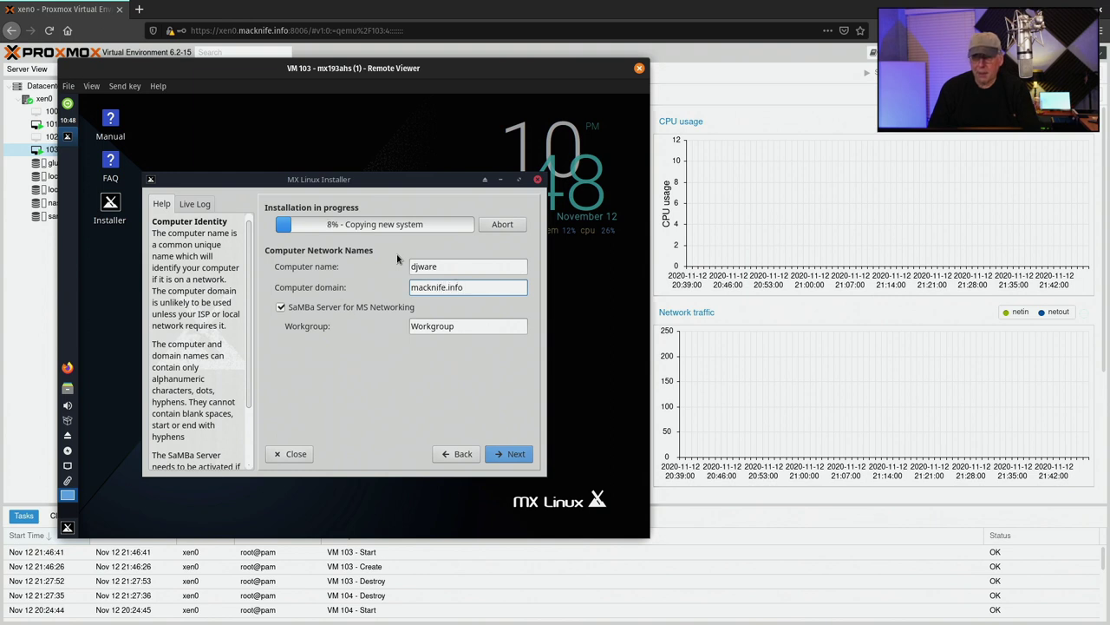
{"action": "key", "text": "shift+Tab"}
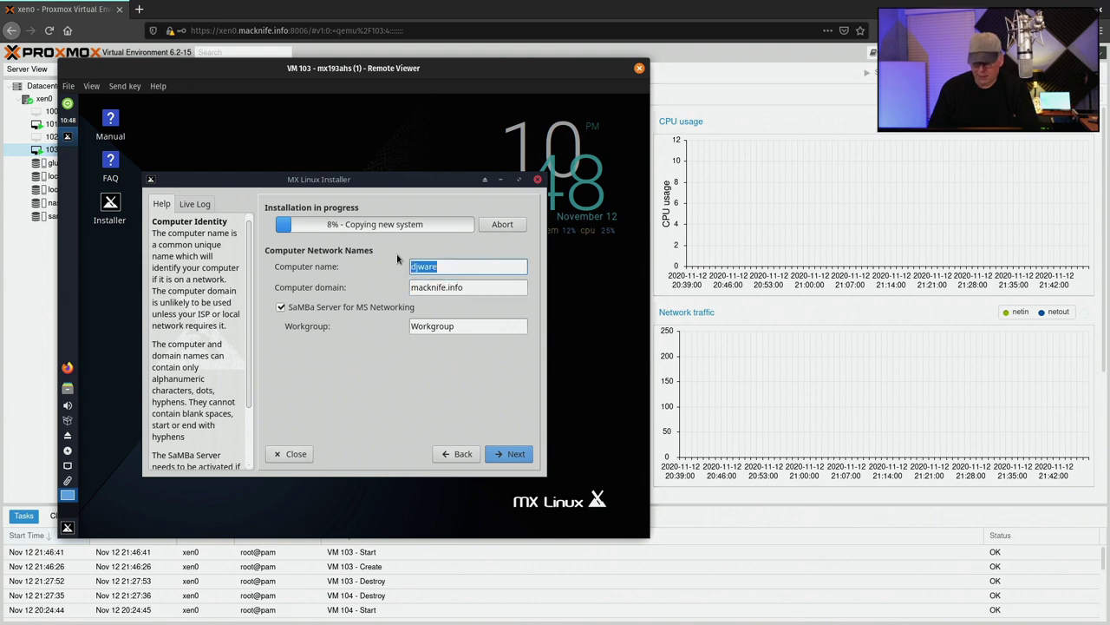
{"action": "type", "text": "mx"}
{"action": "key", "text": "Tab"}
{"action": "key", "text": "Tab"}
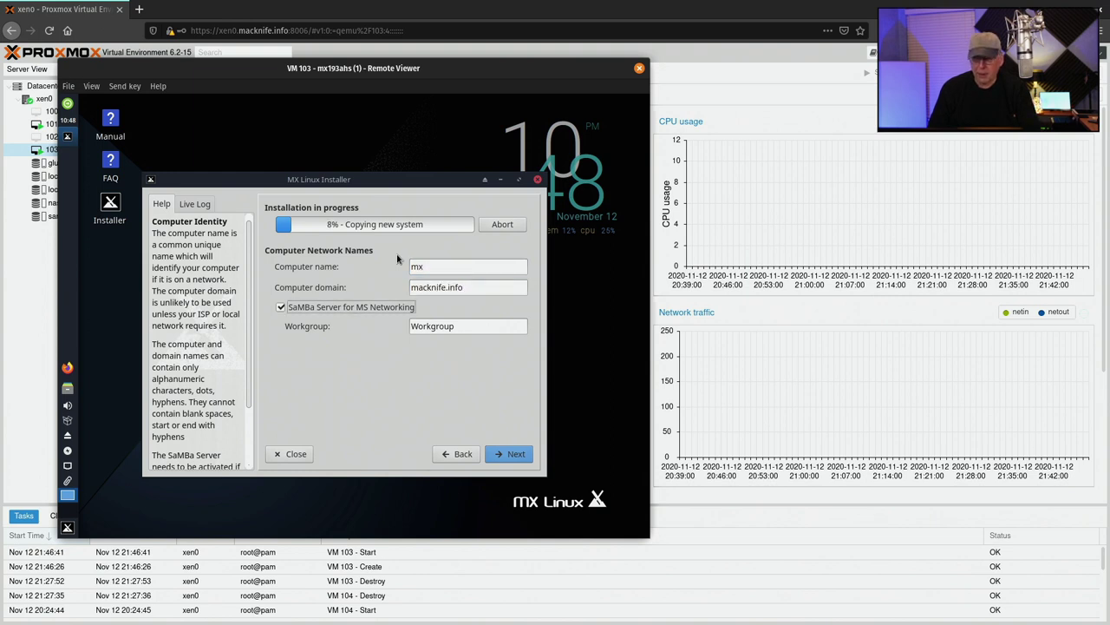
{"action": "key", "text": "Tab"}
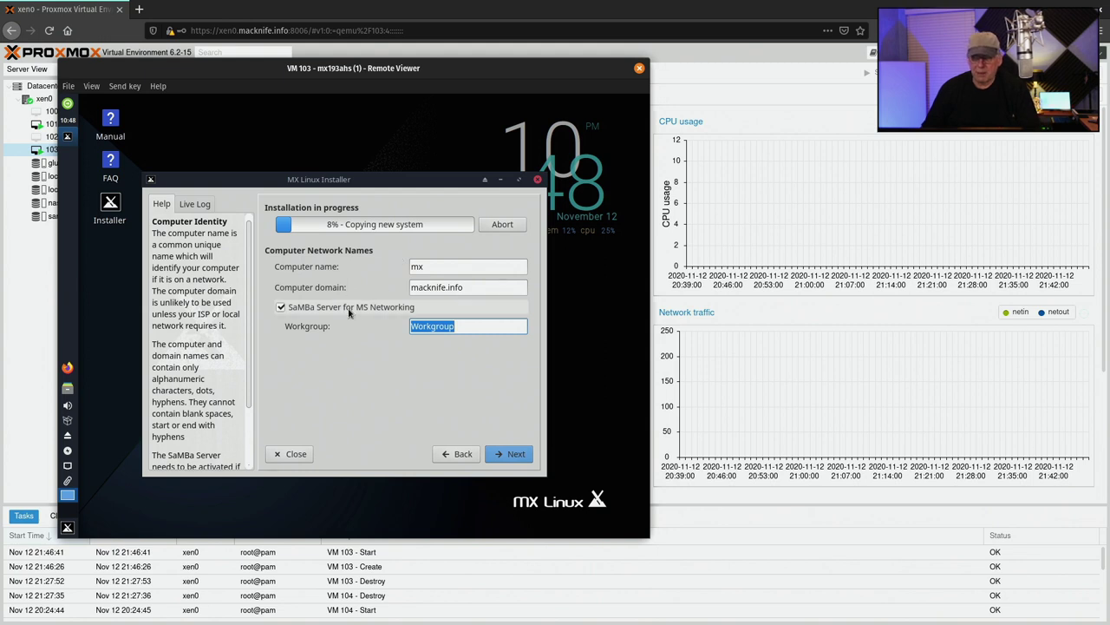
Set the timezone to America/Chicago
{"action": "left_click", "coordinate": [508, 454]}
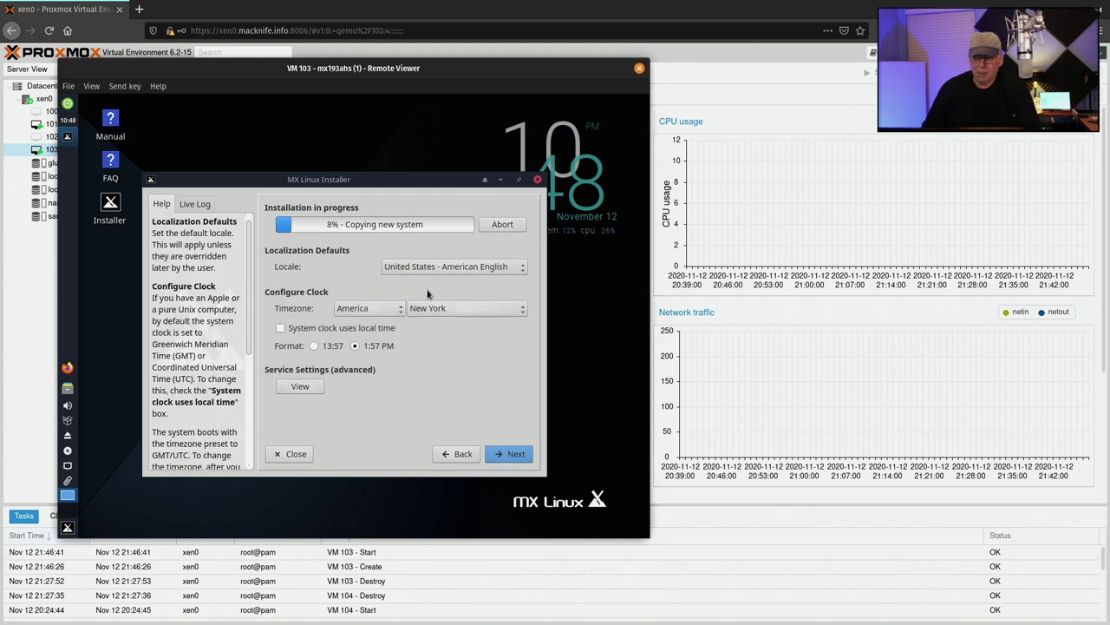
{"action": "left_click", "coordinate": [442, 309]}
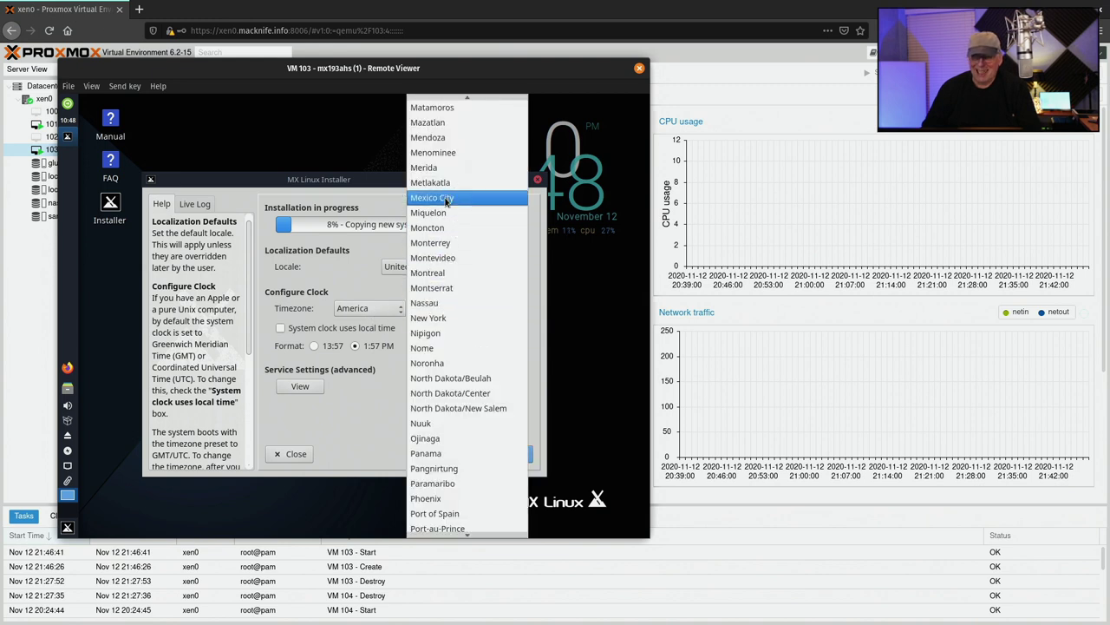
{"action": "scroll", "coordinate": [450, 208], "scroll_direction": "up", "scroll_amount": 20}
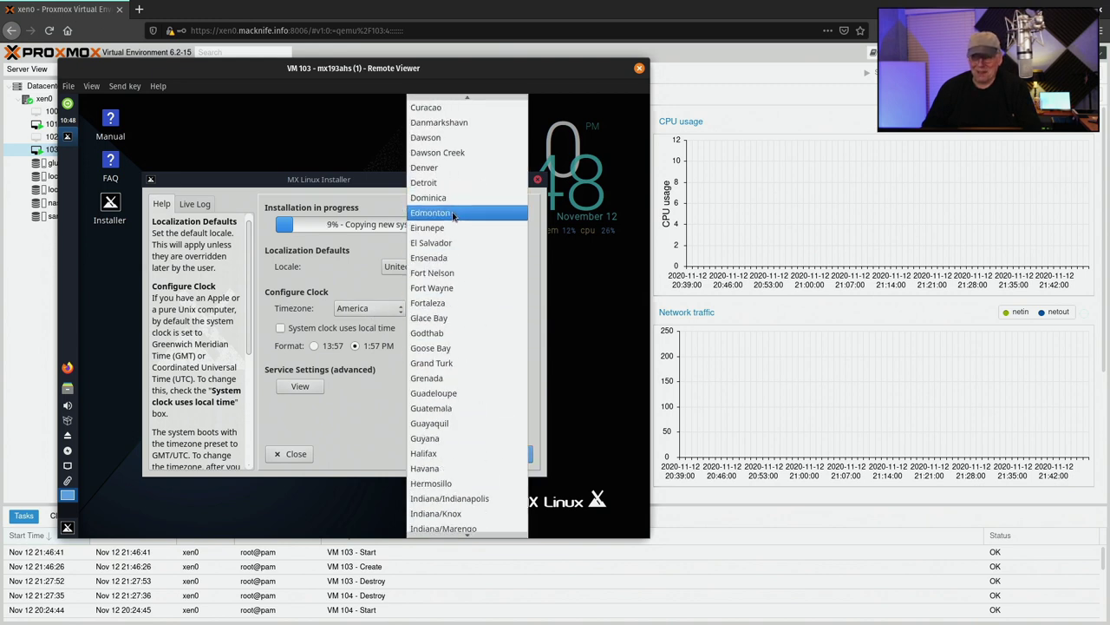
{"action": "scroll", "coordinate": [452, 216], "scroll_direction": "up", "scroll_amount": 1}
{"action": "scroll", "coordinate": [452, 215], "scroll_direction": "up", "scroll_amount": 3}
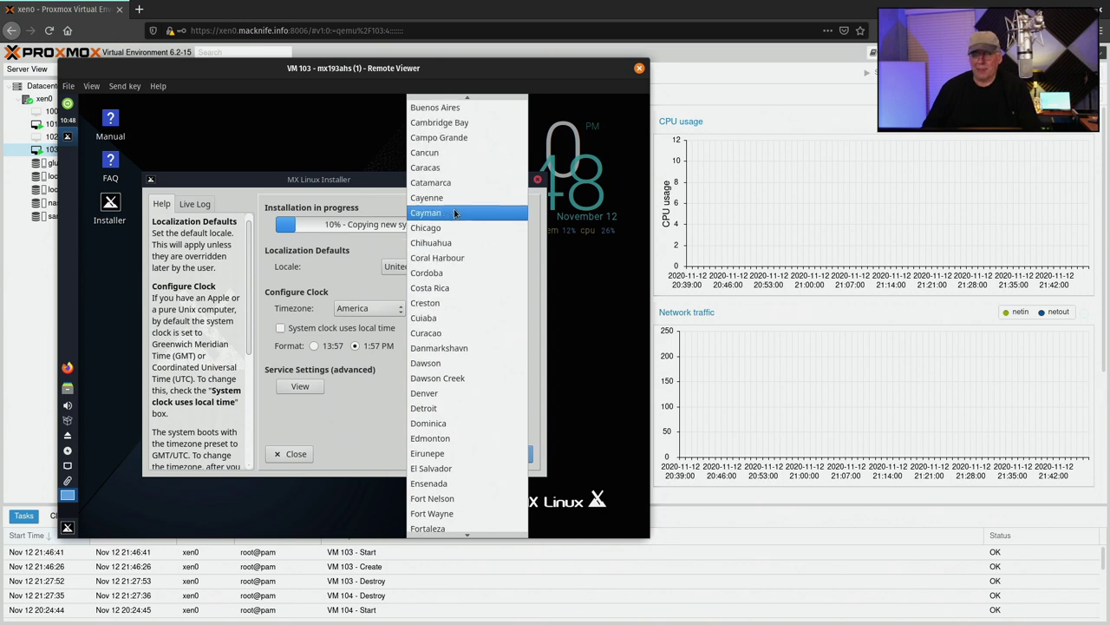
{"action": "scroll", "coordinate": [455, 207], "scroll_direction": "up", "scroll_amount": 1}
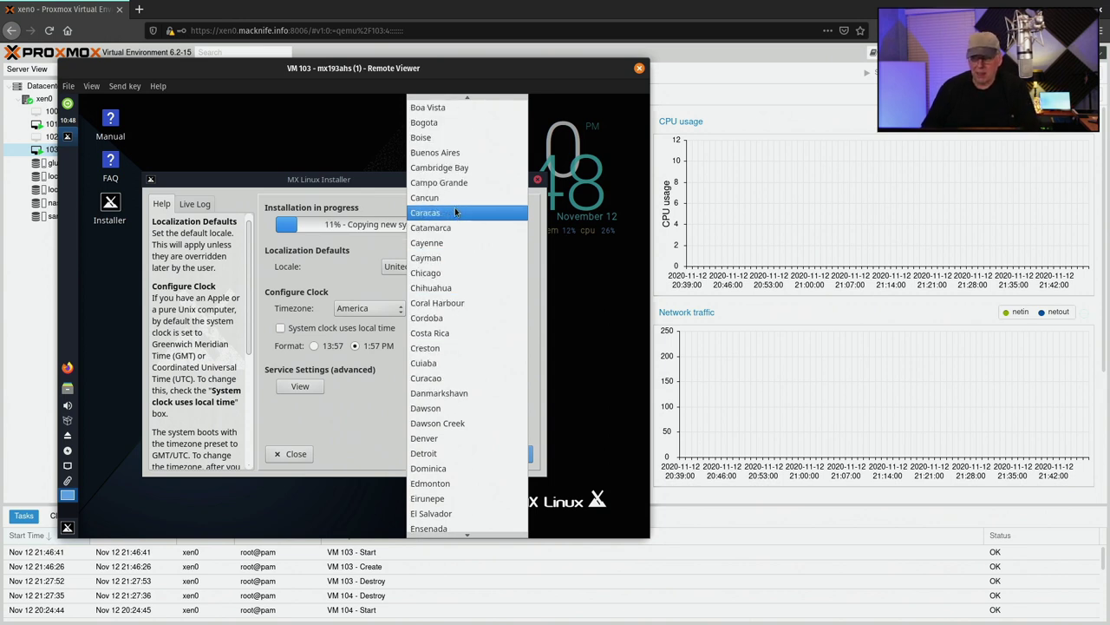
{"action": "left_click", "coordinate": [458, 272]}
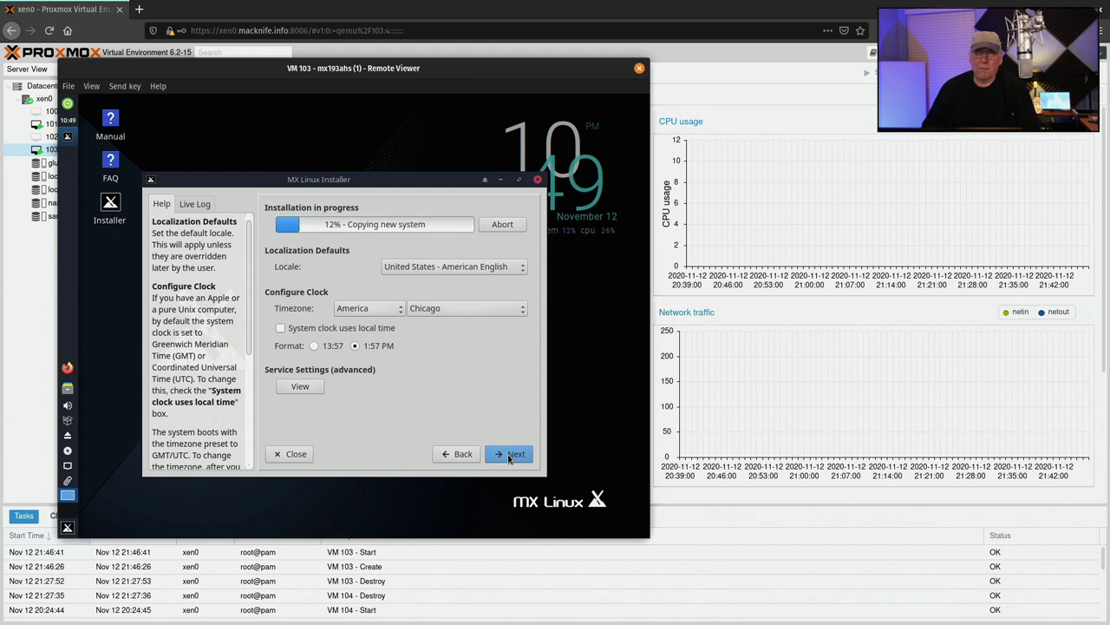
Enter the default user's login name, the user password twice, and the root password twice
{"action": "left_click", "coordinate": [510, 455]}
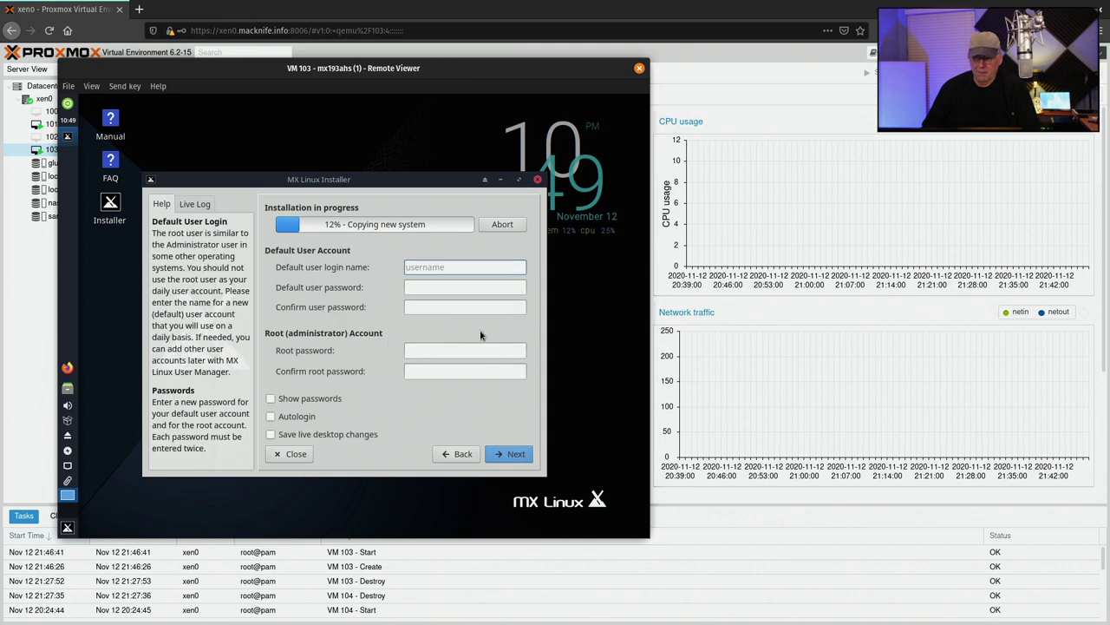
{"action": "type", "text": "djware"}
{"action": "key", "text": "Tab"}
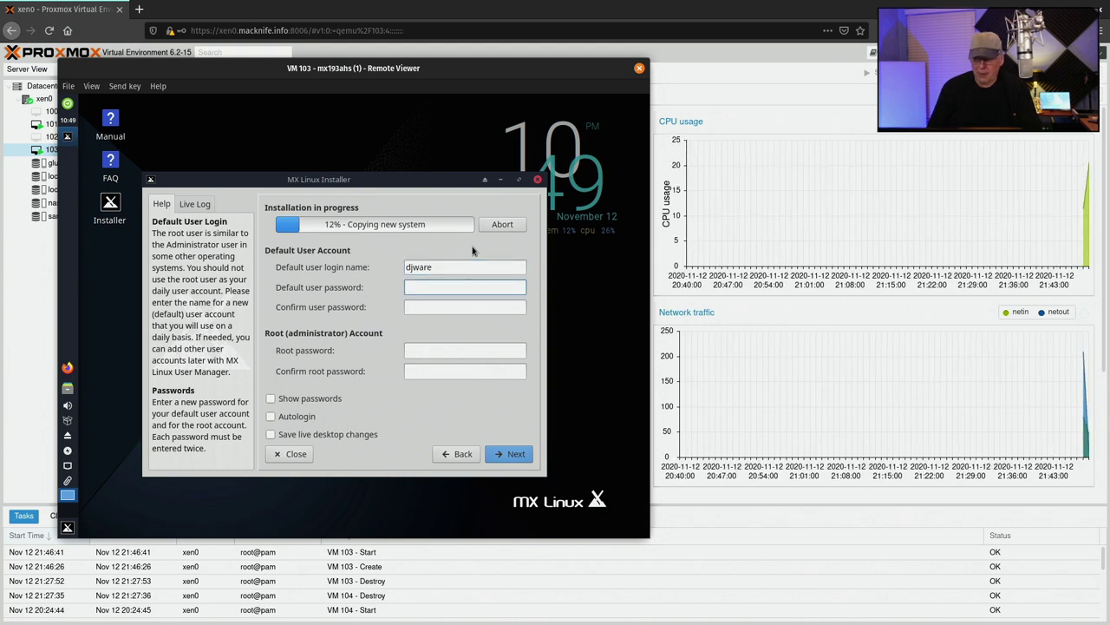
{"action": "type", "text": "•••••••••"}
{"action": "key", "text": "Tab"}
{"action": "type", "text": "•"}
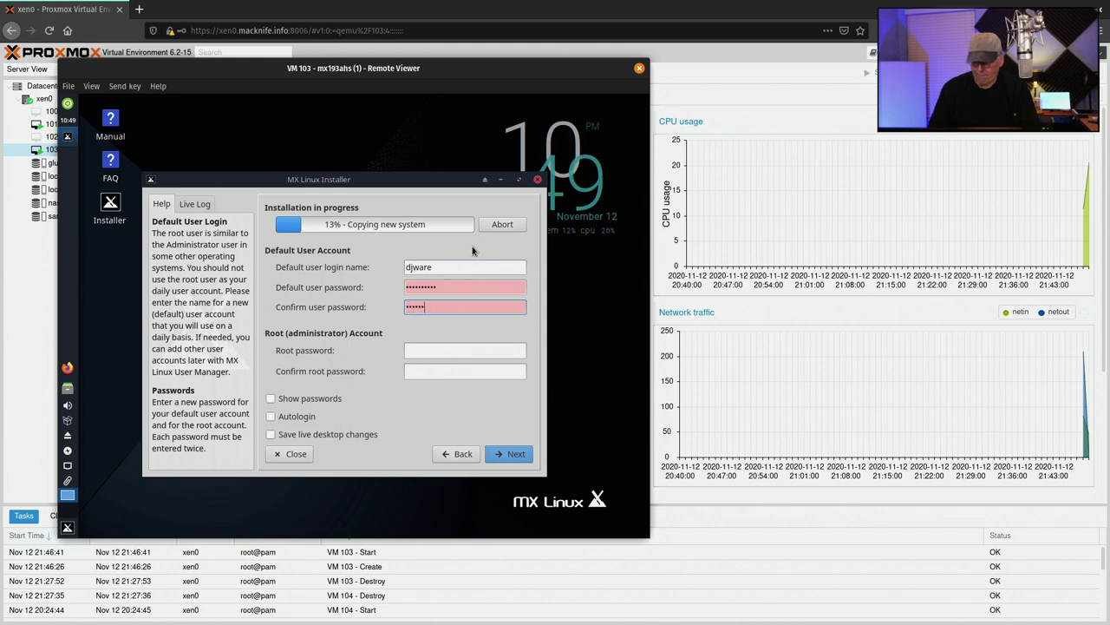
{"action": "type", "text": "•••••••••"}
{"action": "key", "text": "Tab"}
{"action": "type", "text": "•••••"}
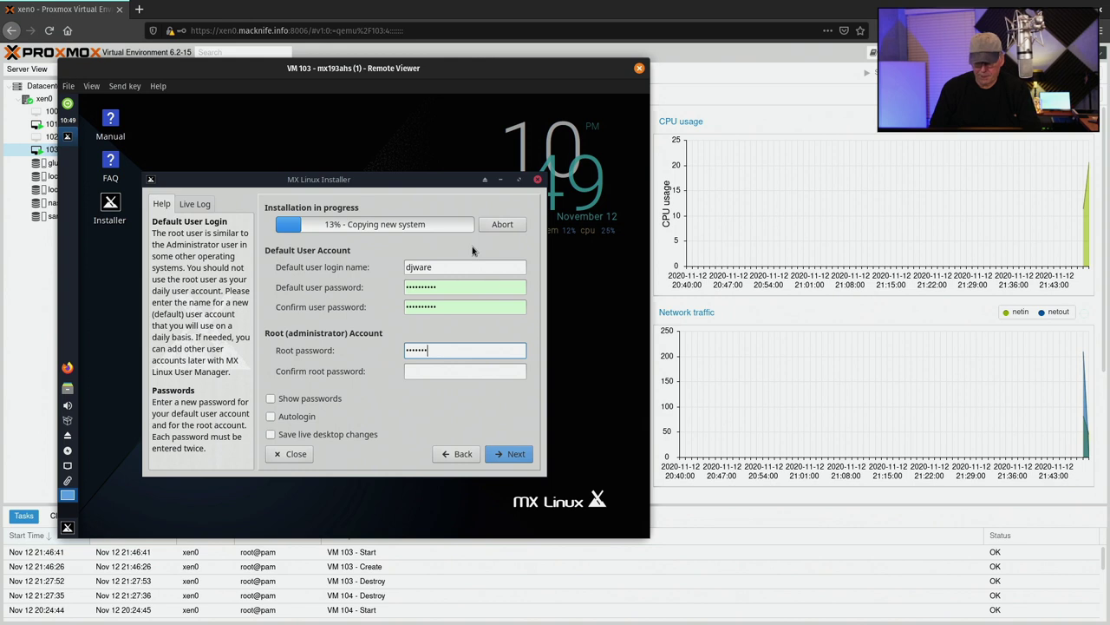
{"action": "key", "text": "Tab"}
{"action": "type", "text": "••••••"}
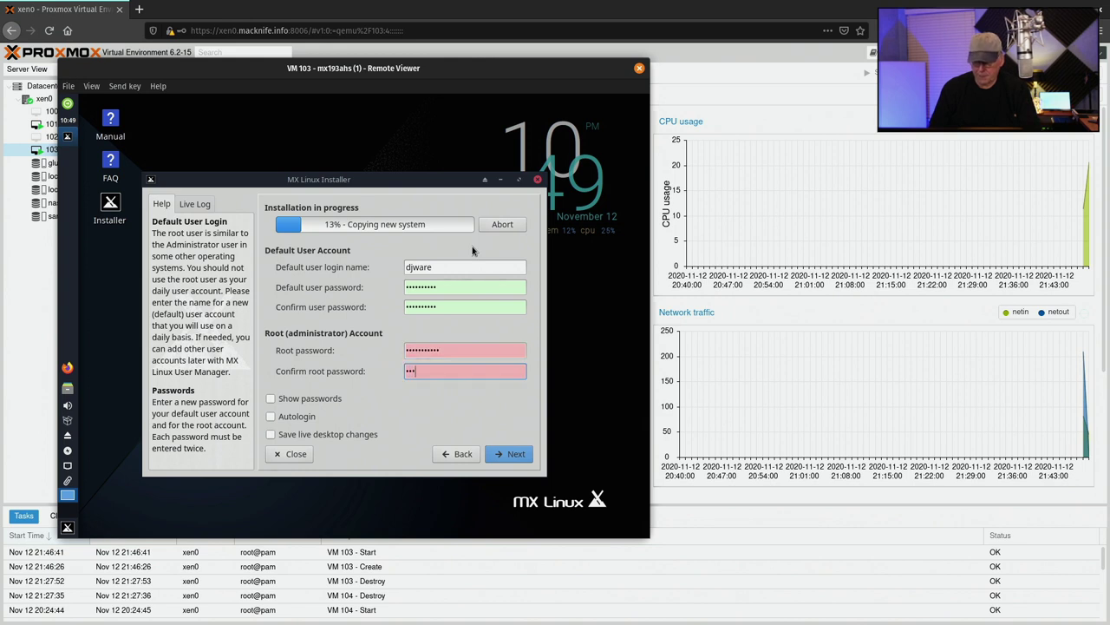
{"action": "type", "text": "•••"}
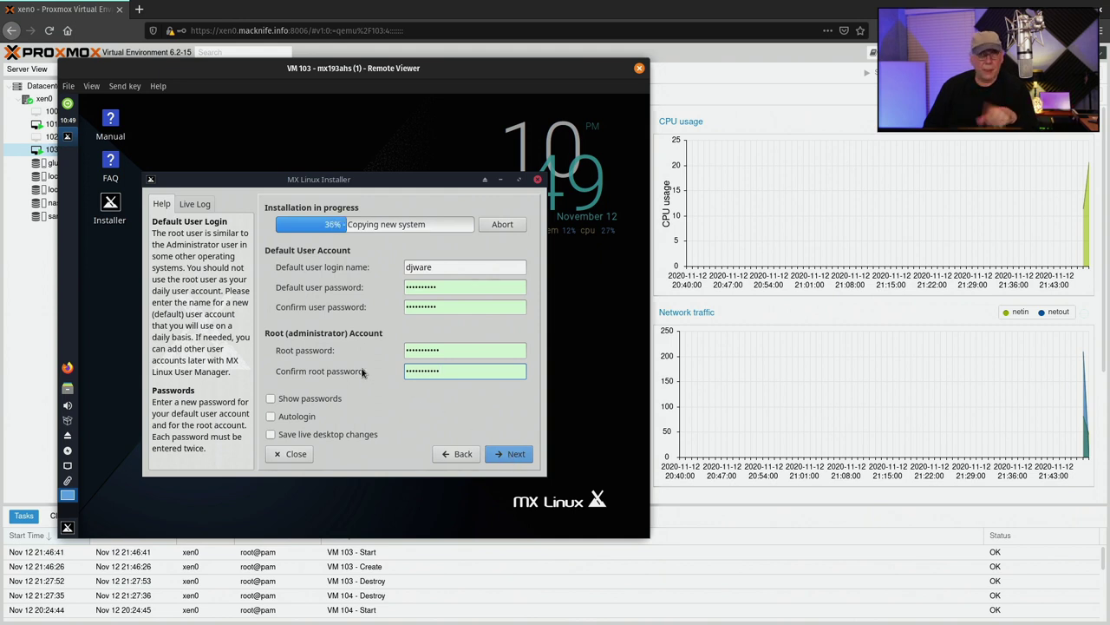
Finish the MX Linux installation and arrange the console and Proxmox windows side by side
{"action": "left_click", "coordinate": [512, 454]}
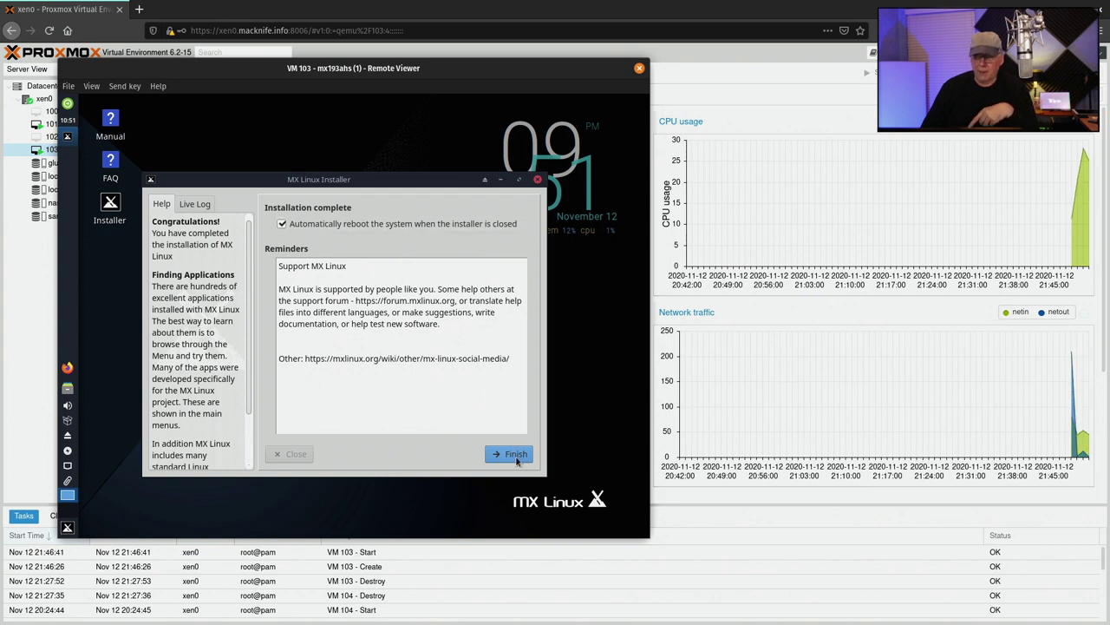
{"action": "left_click", "coordinate": [516, 455]}
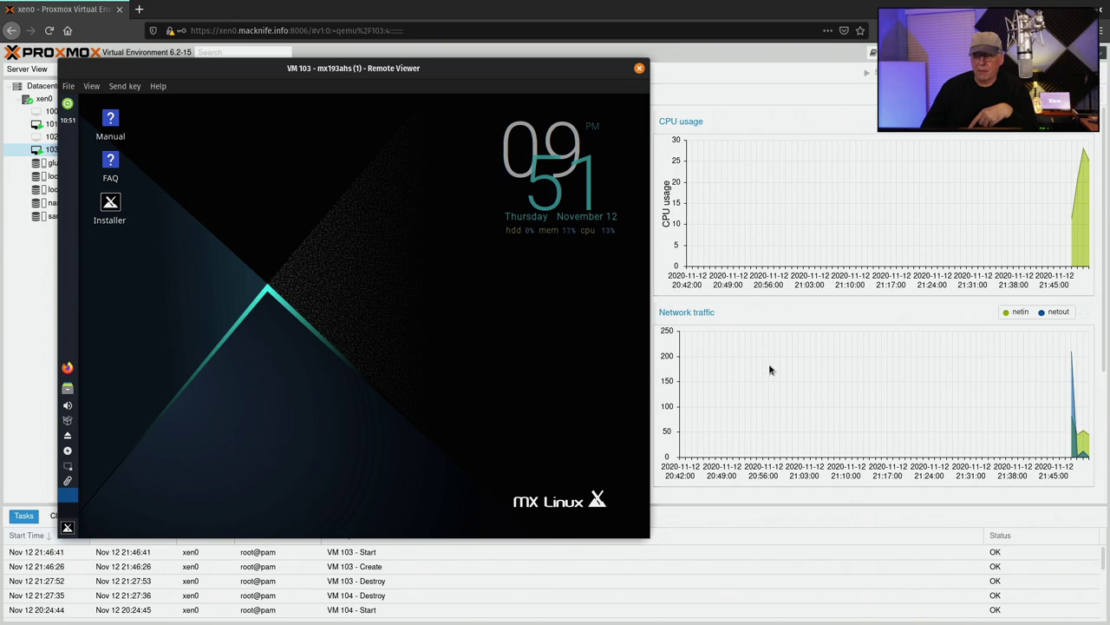
{"action": "left_click_drag", "start_coordinate": [589, 74], "coordinate": [512, 97]}
{"action": "left_click_drag", "start_coordinate": [555, 12], "coordinate": [734, 23]}
Switch VM 103's CD/DVD drive from the MX ISO to the physical CD/DVD drive
{"action": "left_click_drag", "start_coordinate": [156, 91], "coordinate": [194, 93]}
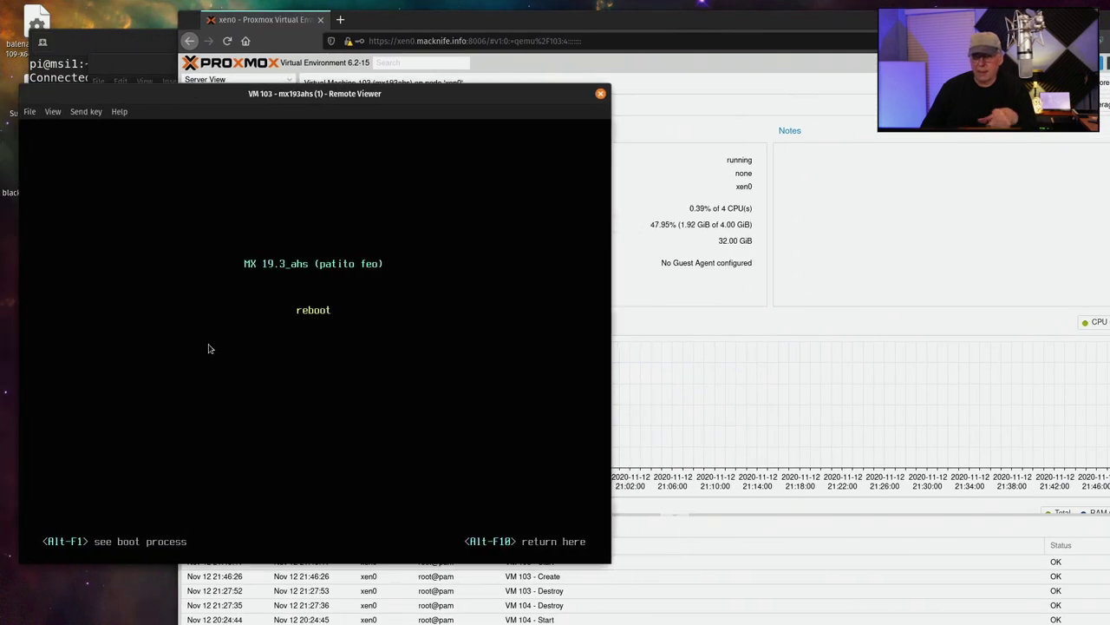
{"action": "left_click", "coordinate": [630, 24]}
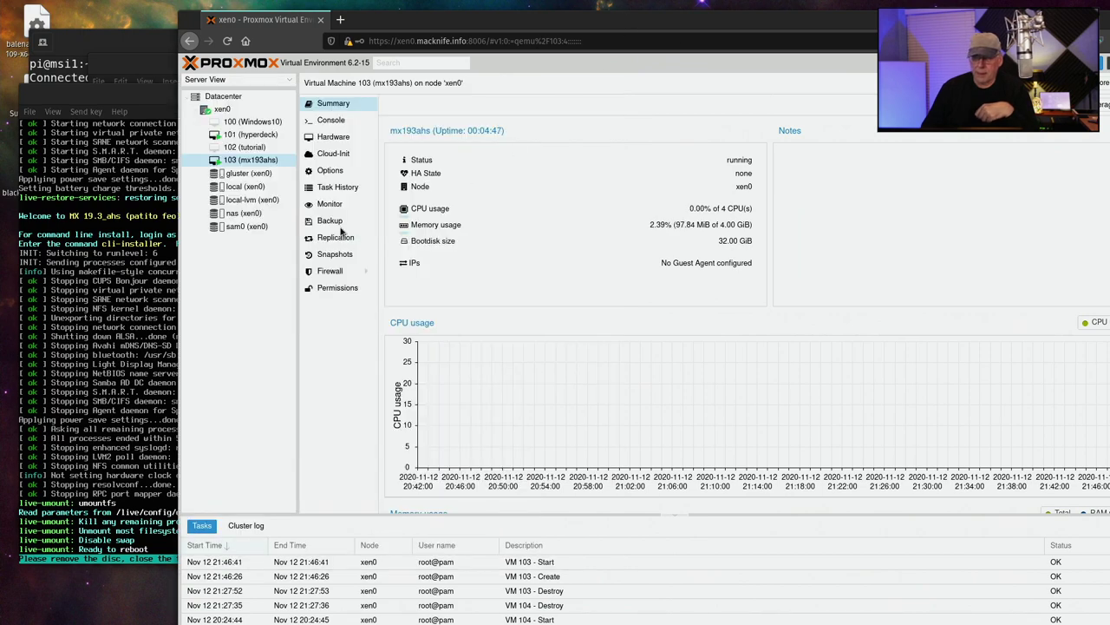
{"action": "left_click", "coordinate": [333, 138]}
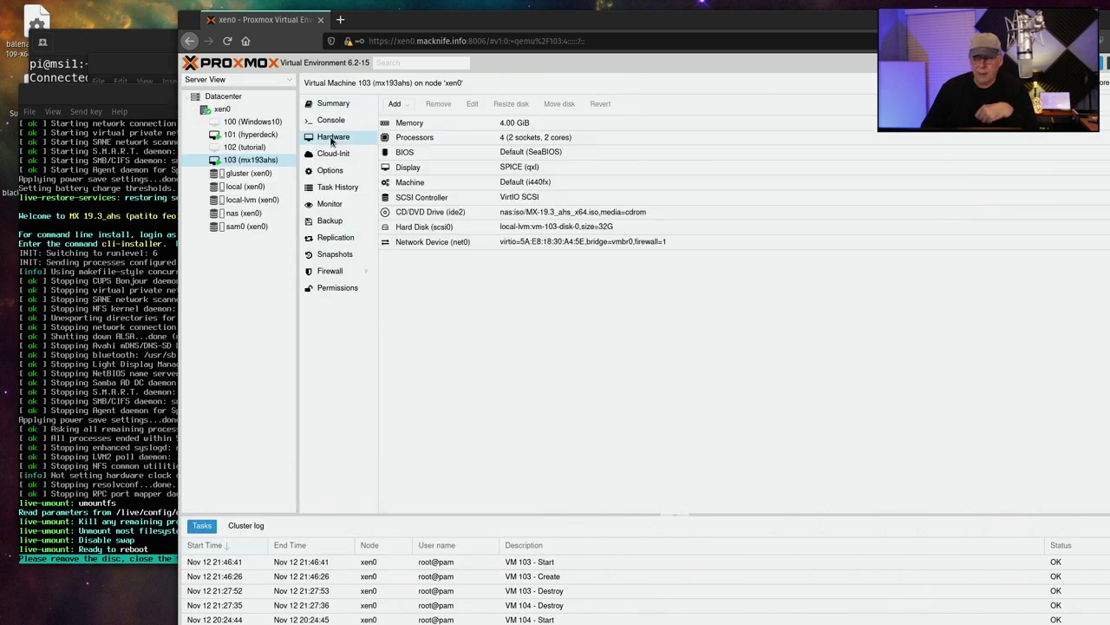
{"action": "left_click", "coordinate": [428, 217]}
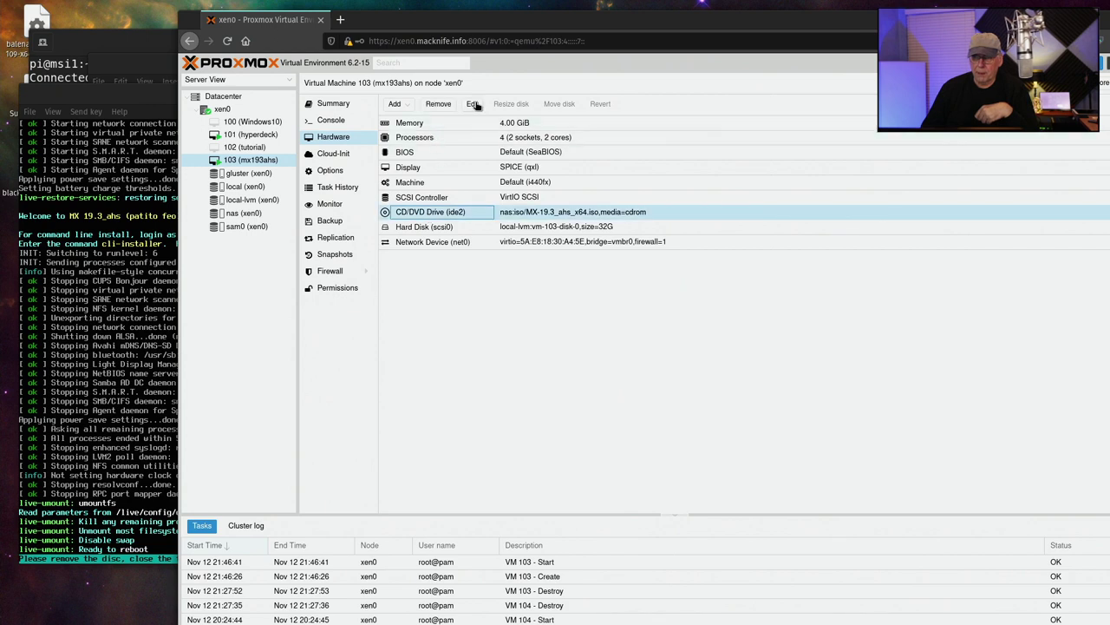
{"action": "left_click", "coordinate": [473, 104]}
{"action": "left_click", "coordinate": [581, 362]}
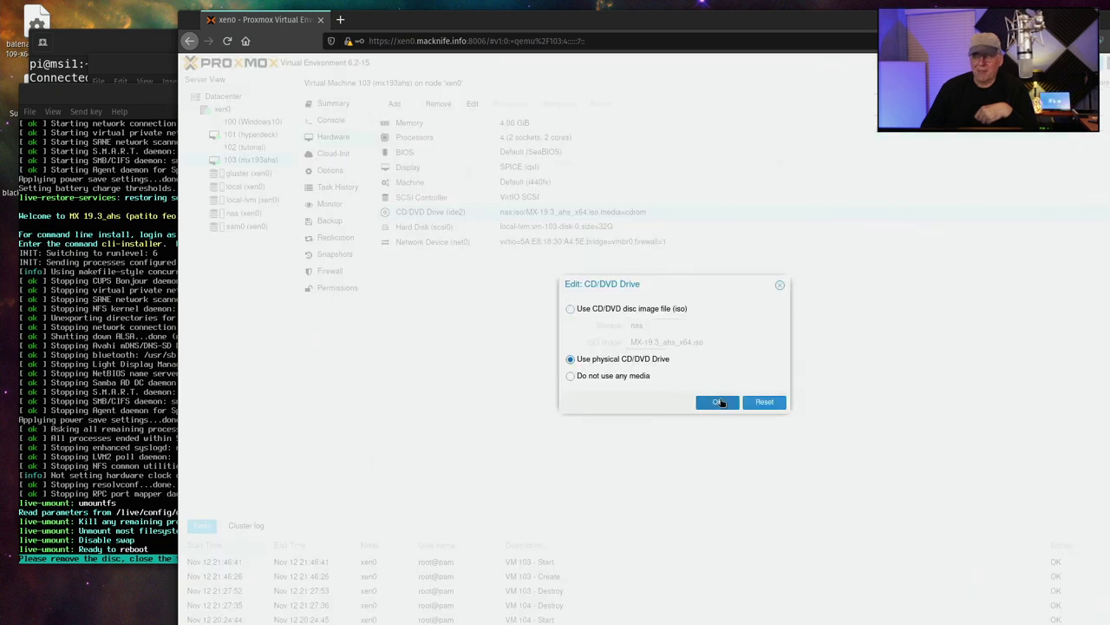
{"action": "left_click", "coordinate": [720, 402]}
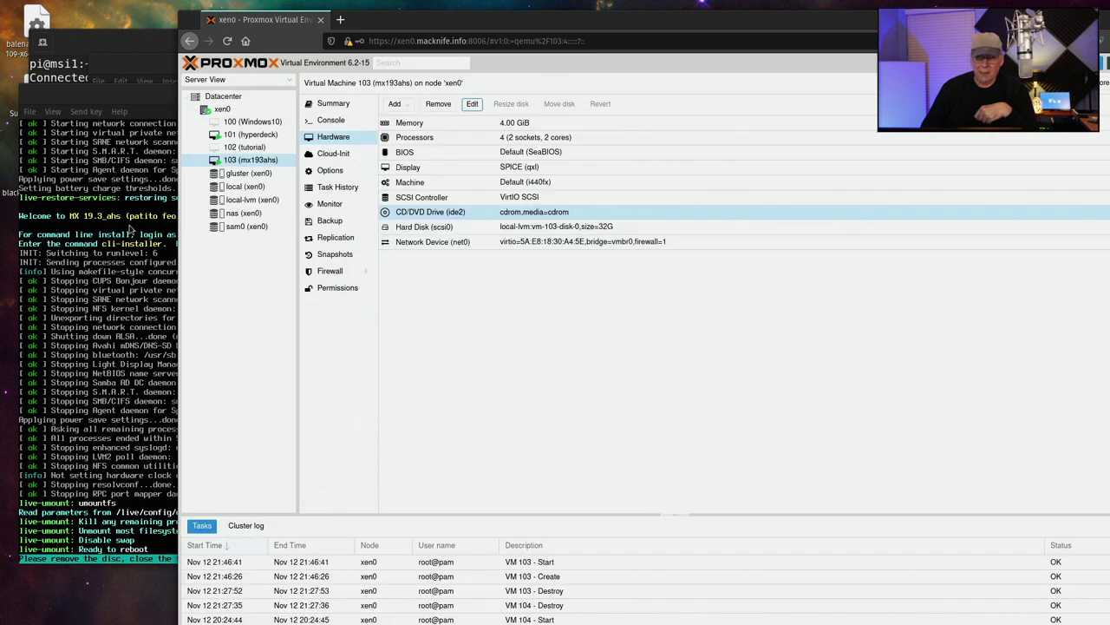
Continue past the remove-disc prompt to reboot, then log in with the user password
{"action": "left_click", "coordinate": [117, 294]}
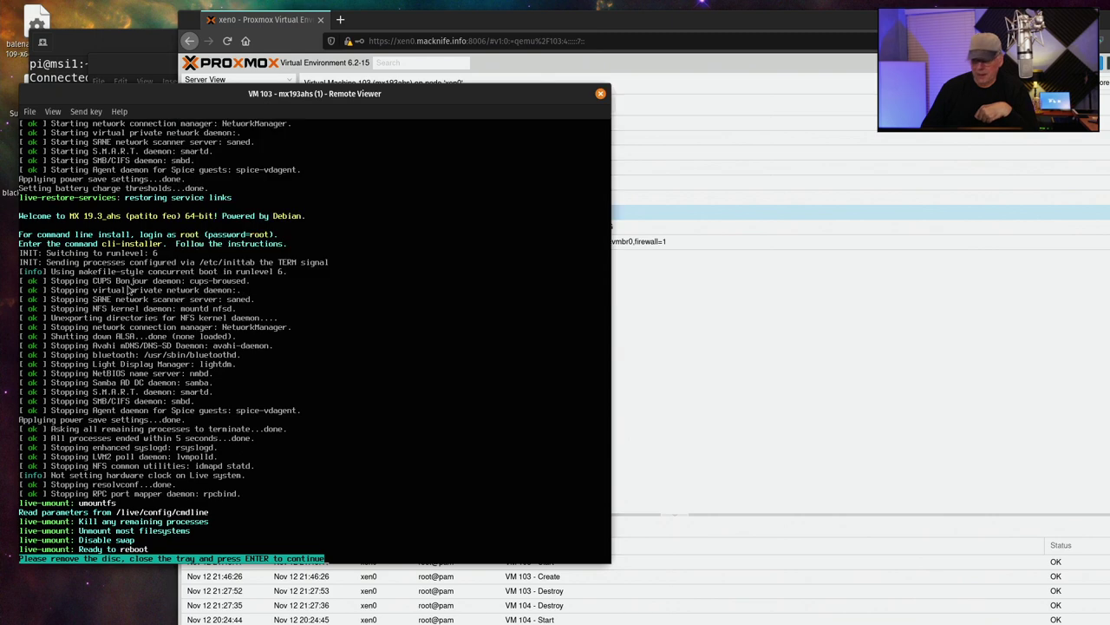
{"action": "key", "text": "Return"}
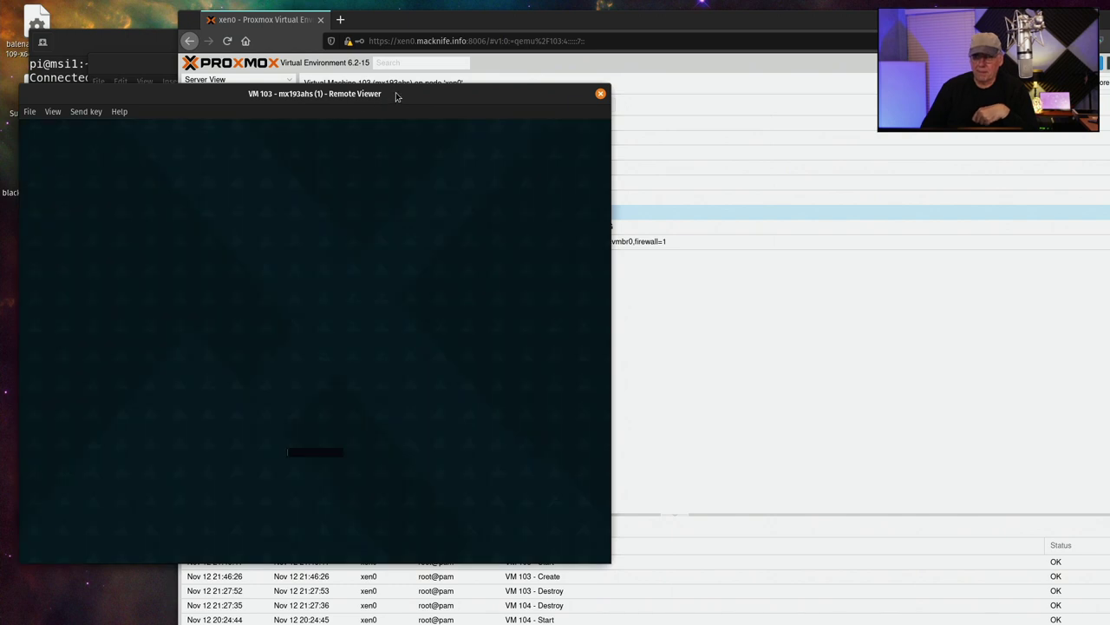
{"action": "left_click_drag", "start_coordinate": [397, 96], "coordinate": [419, 54]}
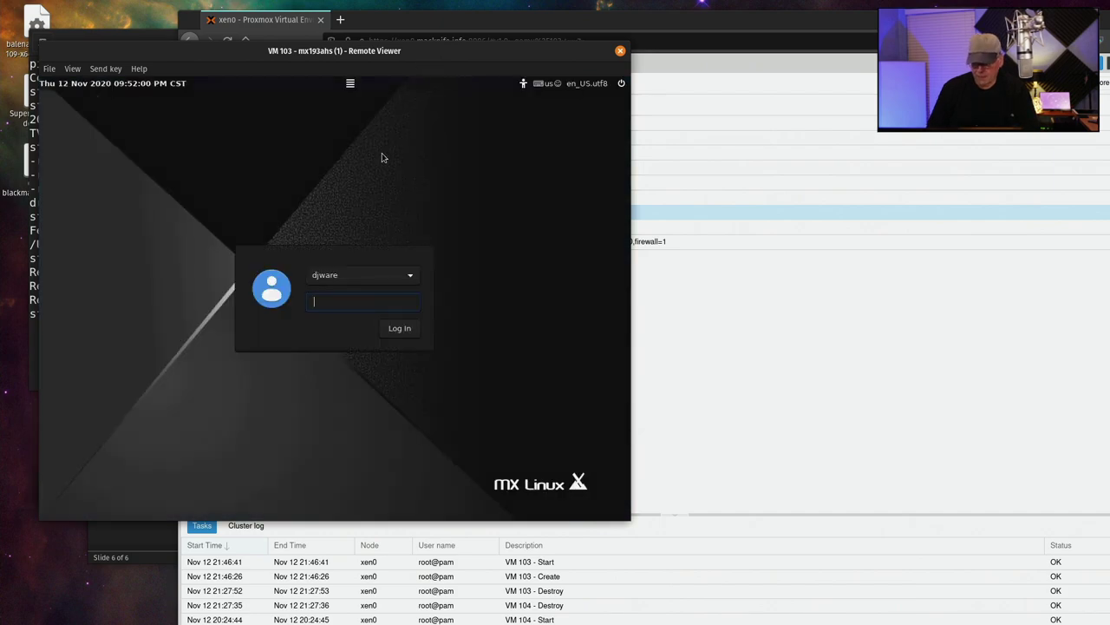
{"action": "type", "text": "••••••••••"}
{"action": "key", "text": "Return"}
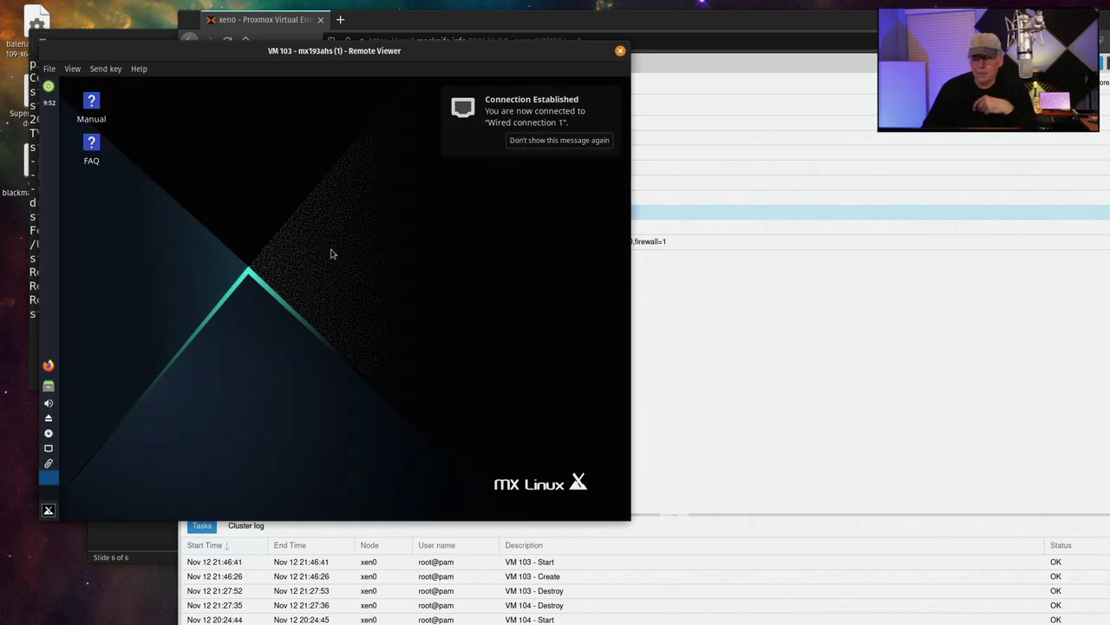
Close MX Welcome and open Display settings from the Settings applications menu
{"action": "right_click", "coordinate": [277, 203]}
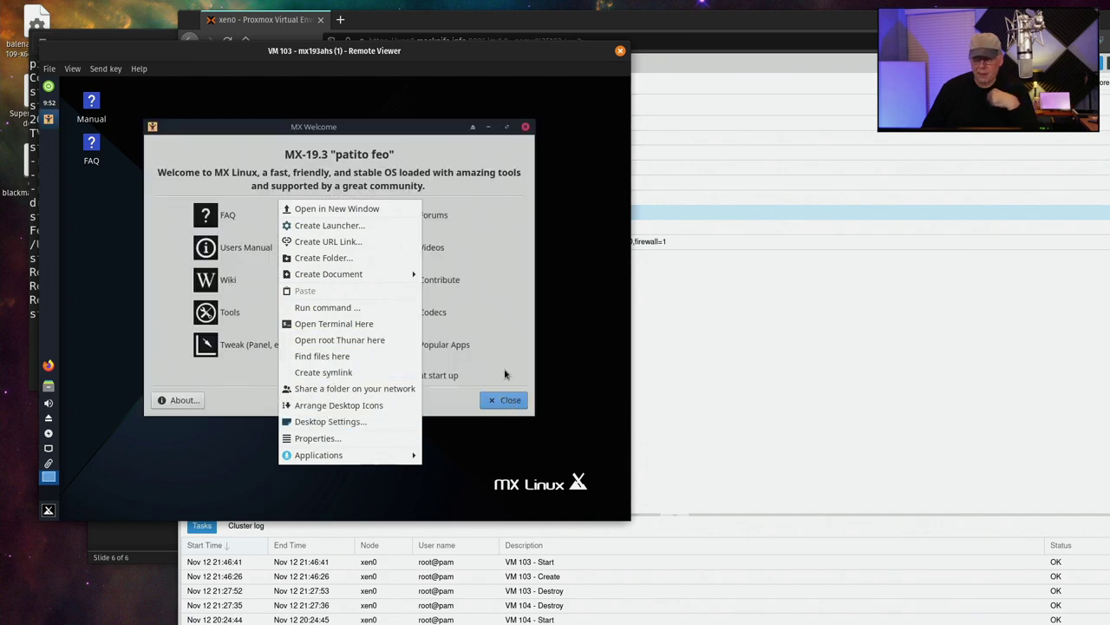
{"action": "left_click", "coordinate": [511, 315]}
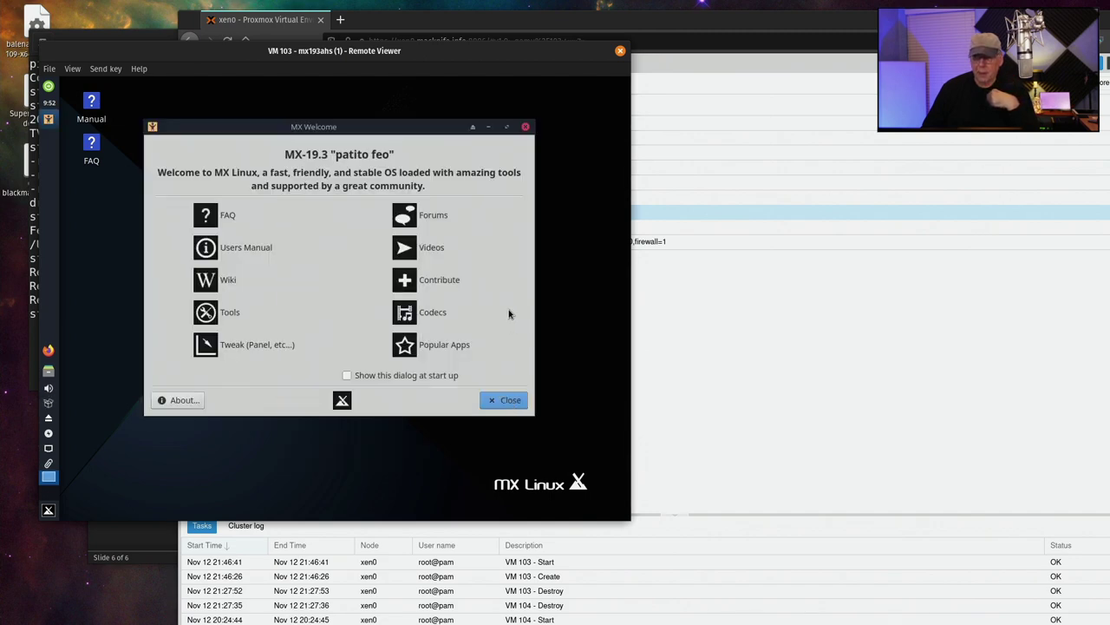
{"action": "left_click", "coordinate": [506, 400]}
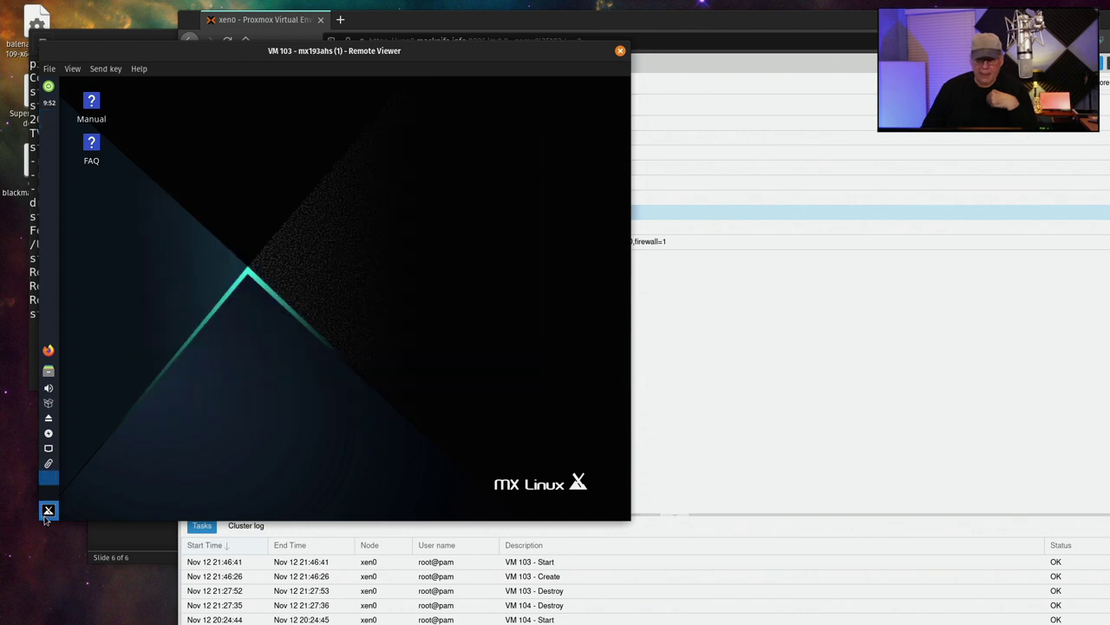
{"action": "left_click", "coordinate": [47, 512]}
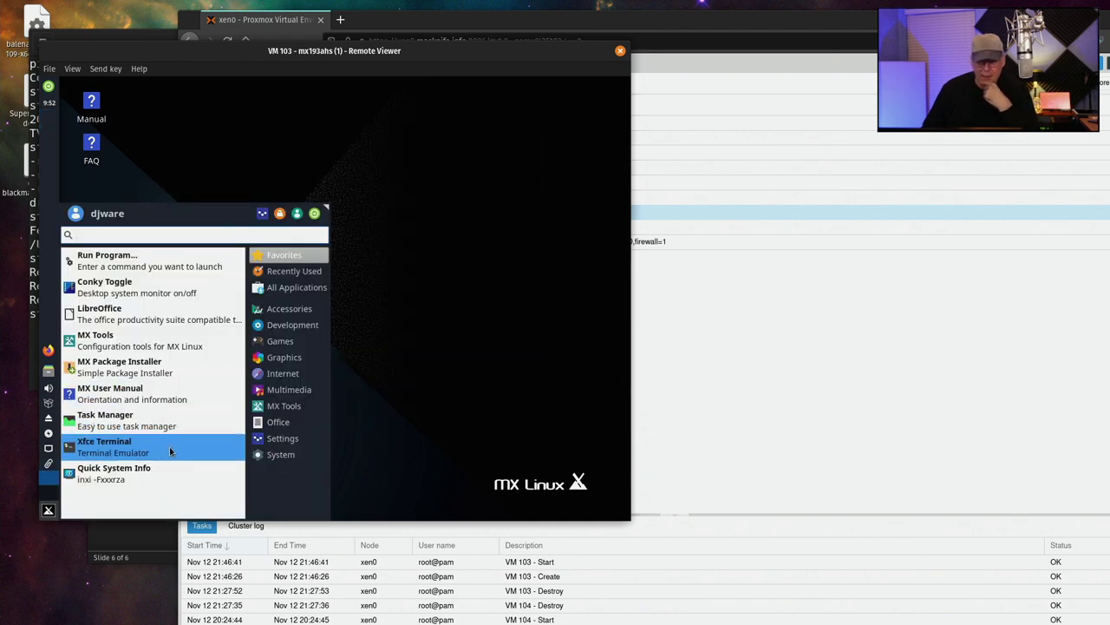
{"action": "left_click", "coordinate": [282, 439]}
{"action": "left_click", "coordinate": [289, 458]}
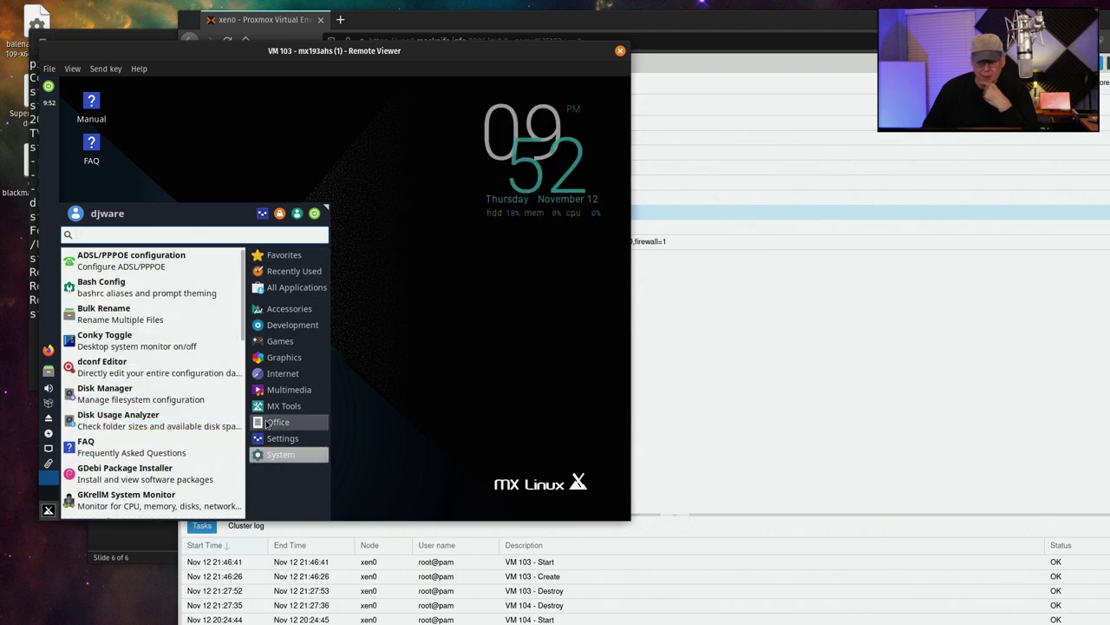
{"action": "left_click", "coordinate": [277, 423]}
{"action": "left_click", "coordinate": [281, 440]}
{"action": "scroll", "coordinate": [203, 440], "scroll_direction": "down", "scroll_amount": 3}
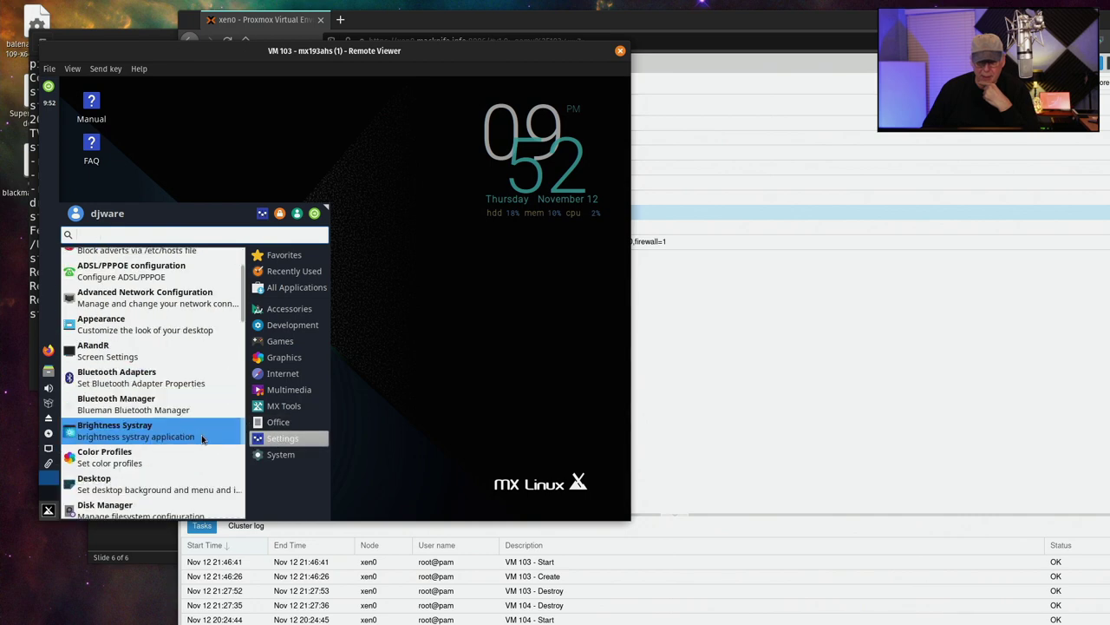
{"action": "left_click", "coordinate": [194, 439]}
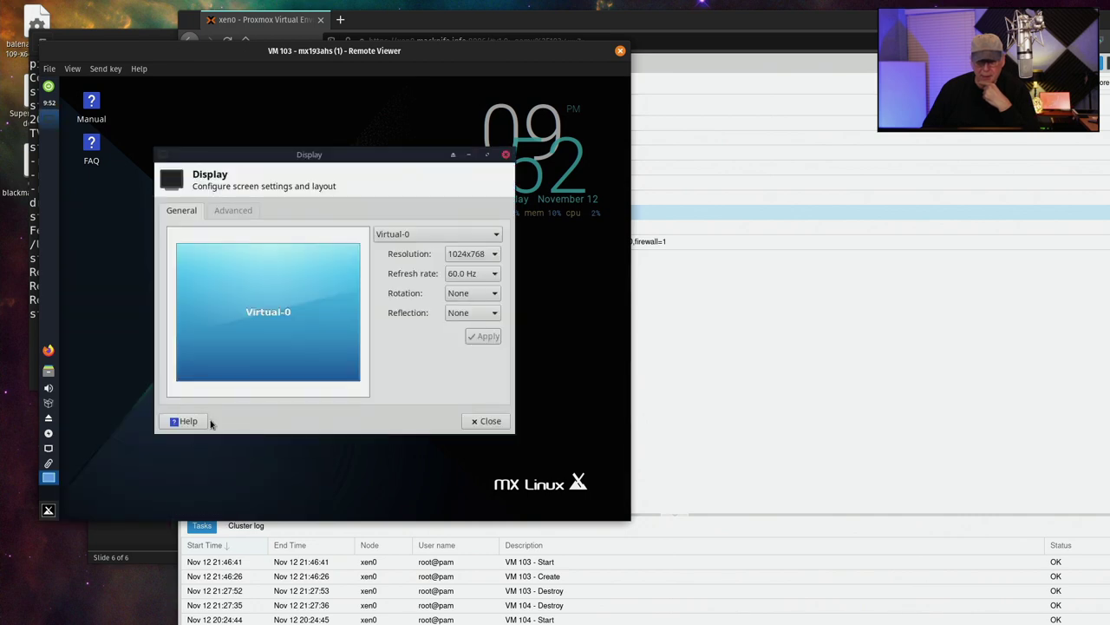
Apply a 1600x900 screen resolution and close Display settings
{"action": "left_click", "coordinate": [459, 257]}
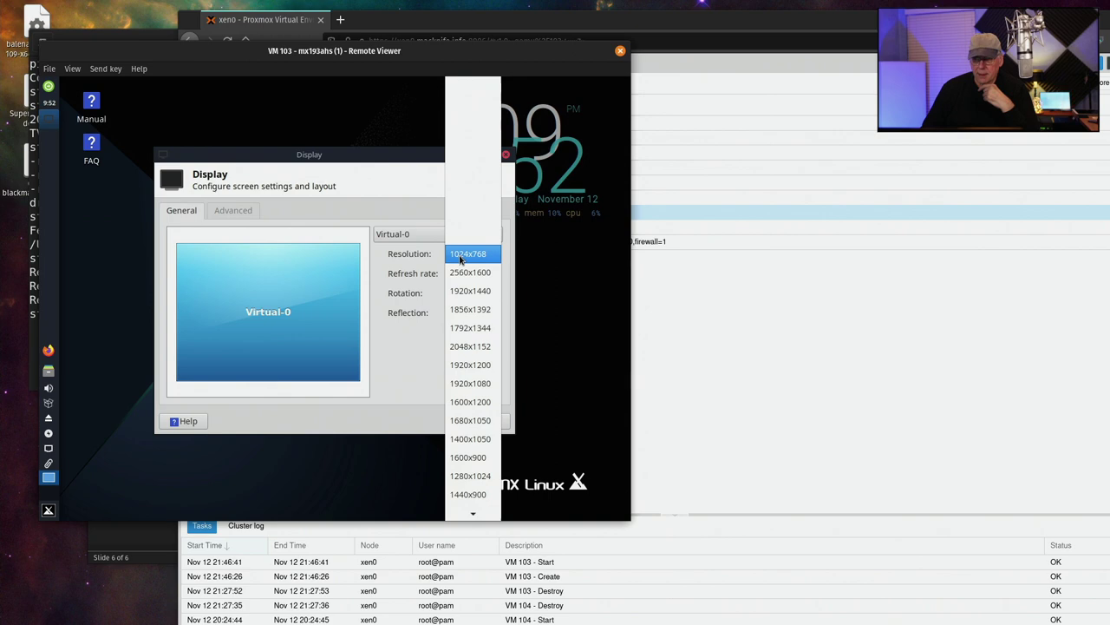
{"action": "left_click", "coordinate": [470, 458]}
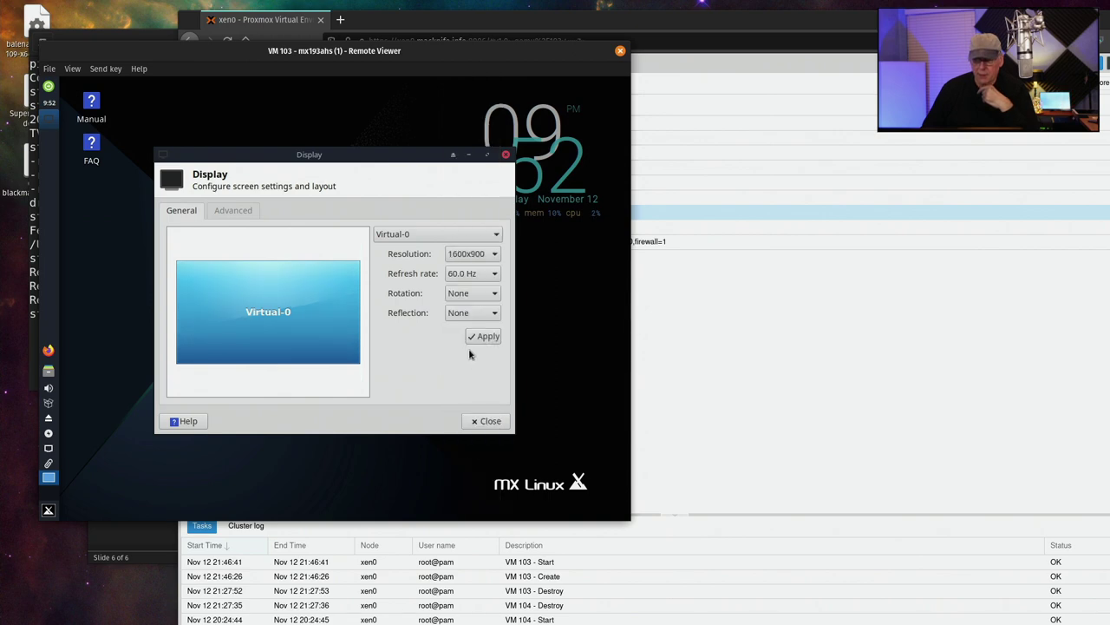
{"action": "left_click", "coordinate": [494, 340]}
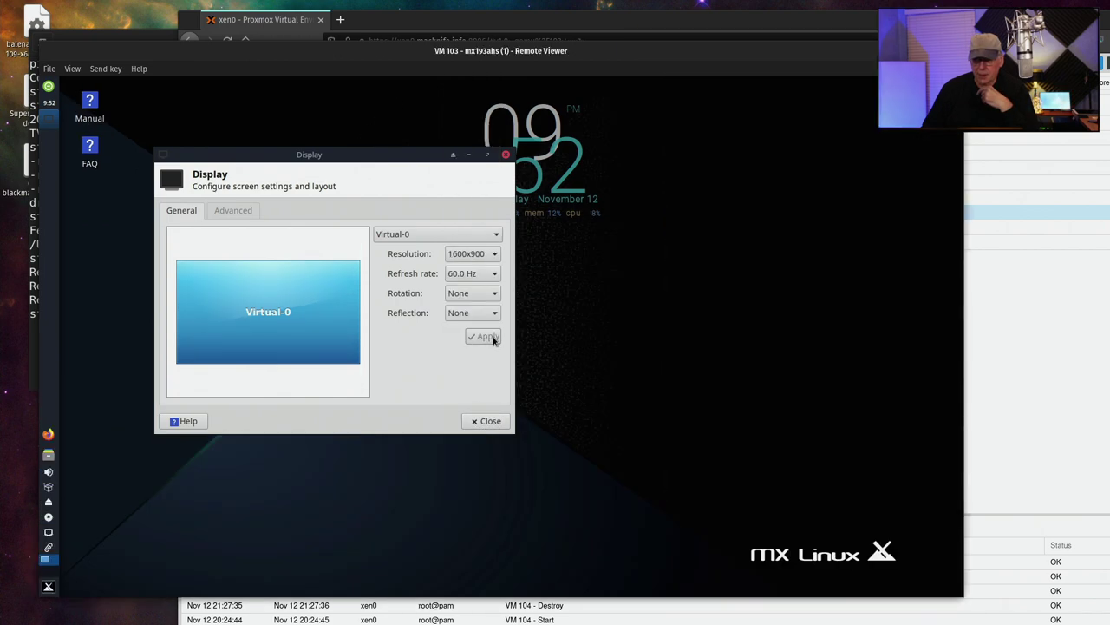
{"action": "left_click", "coordinate": [484, 421]}
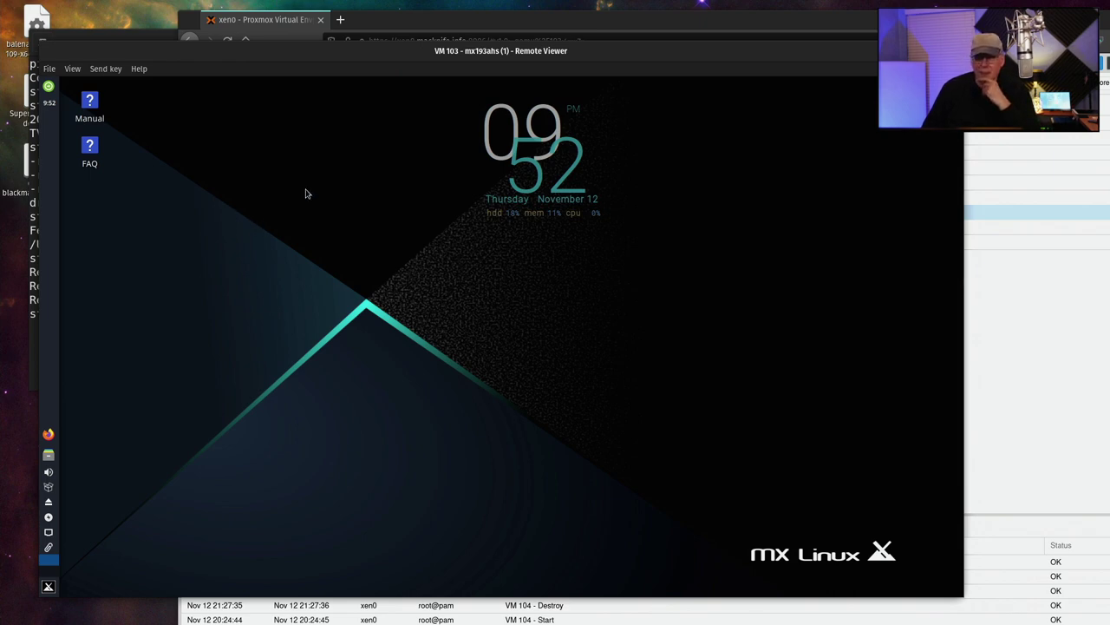
Launch Xfce Terminal from the applications menu and move its window up and right
{"action": "left_click", "coordinate": [49, 588]}
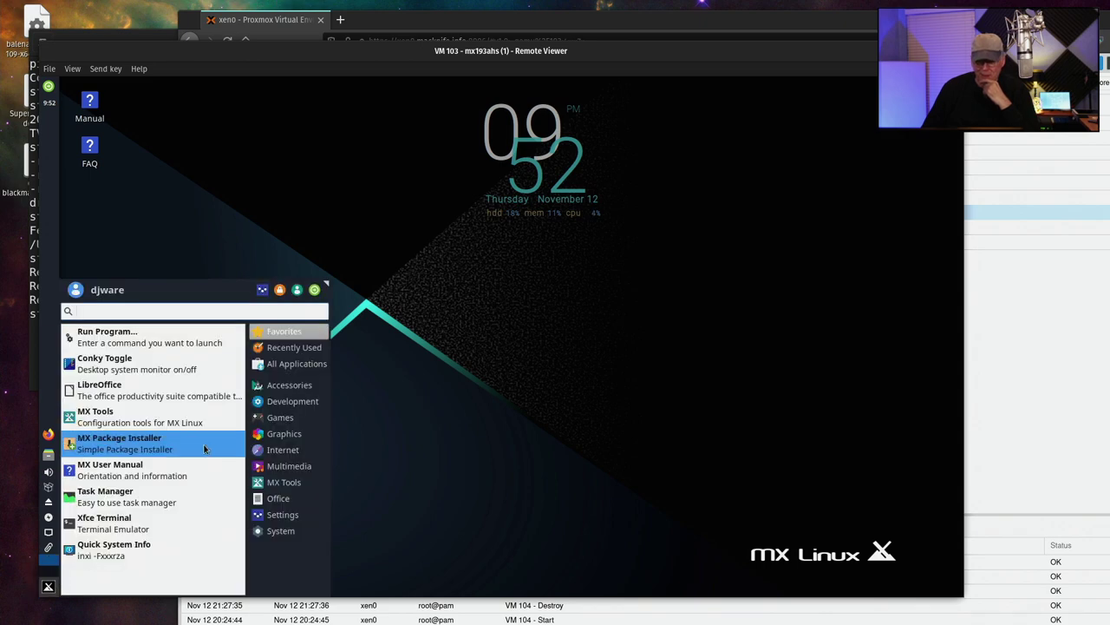
{"action": "left_click", "coordinate": [149, 526]}
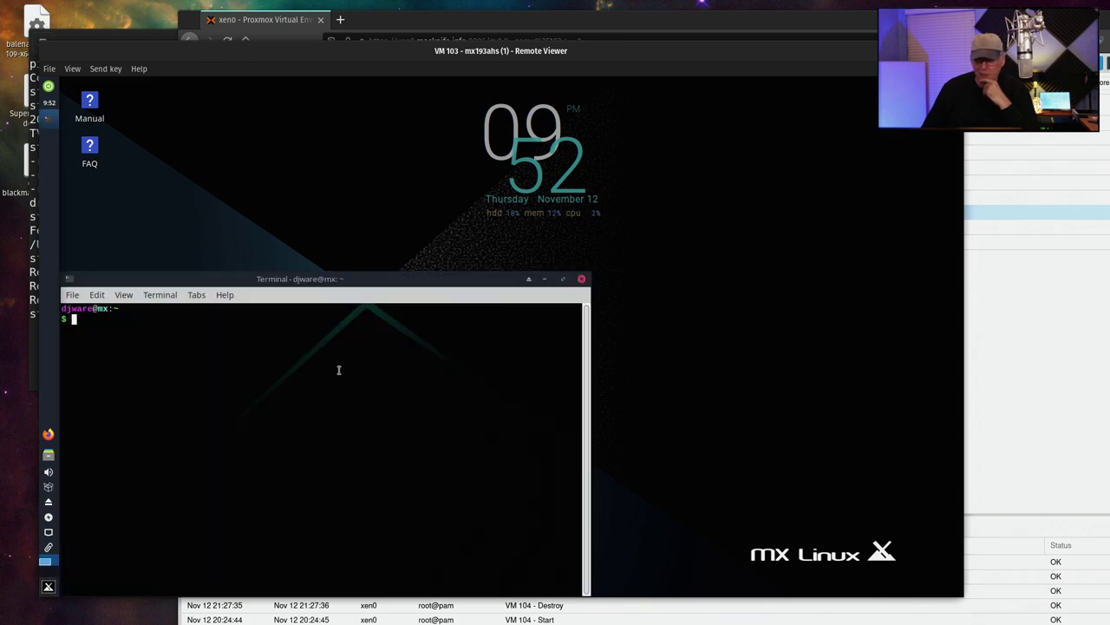
{"action": "left_click_drag", "start_coordinate": [355, 276], "coordinate": [446, 151]}
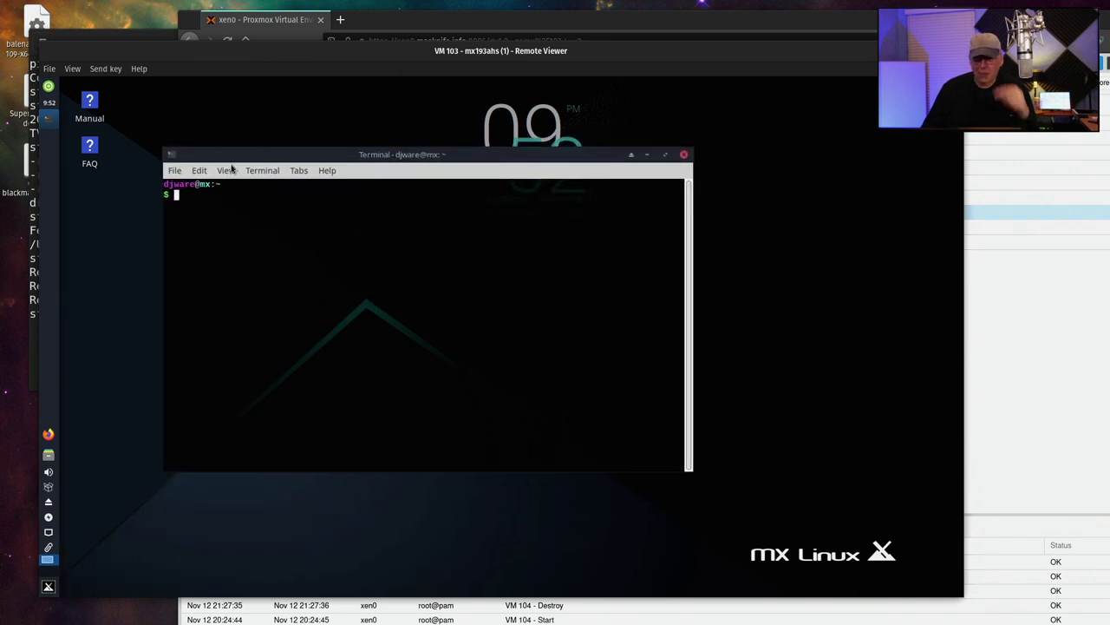
Set the terminal font to Liberation Mono Regular at size 14 in Preferences > Appearance
{"action": "left_click", "coordinate": [198, 174]}
{"action": "left_click", "coordinate": [216, 286]}
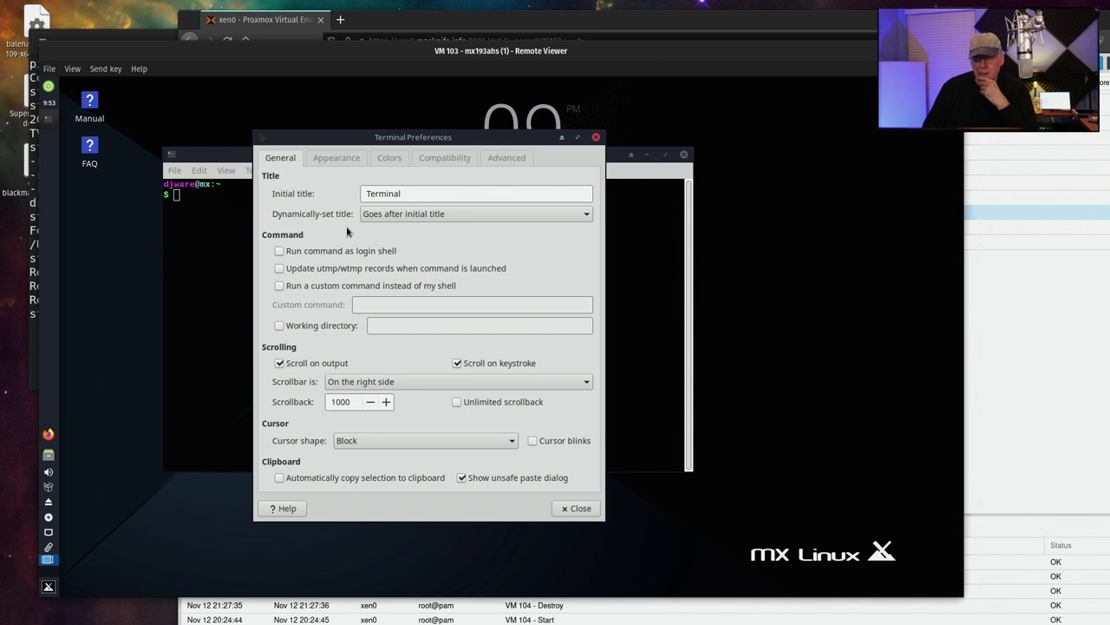
{"action": "left_click", "coordinate": [332, 160]}
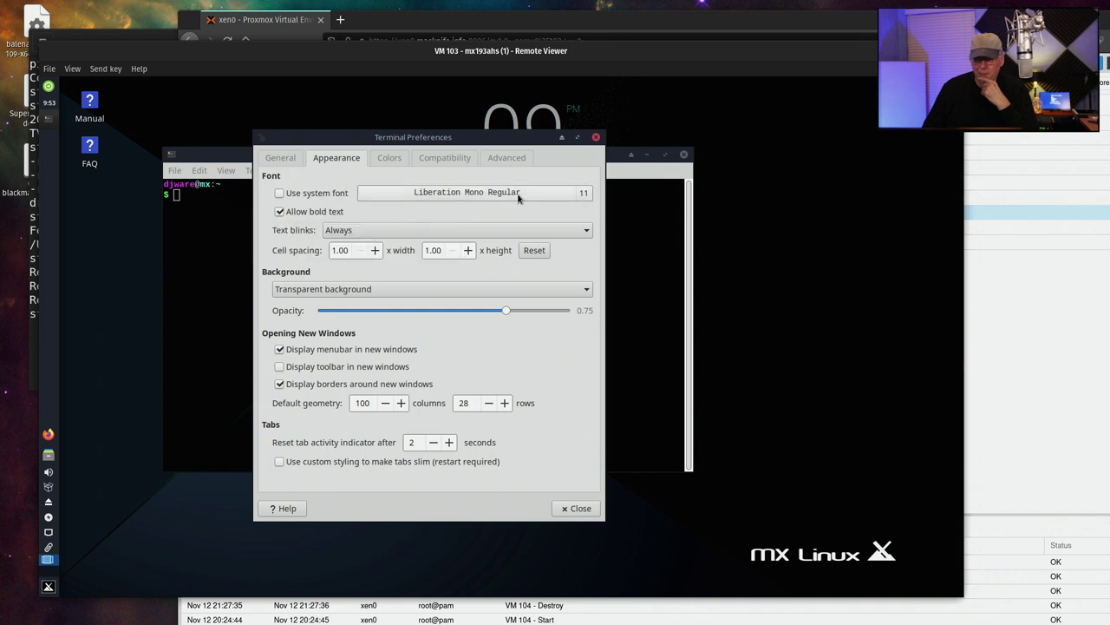
{"action": "left_click", "coordinate": [583, 196]}
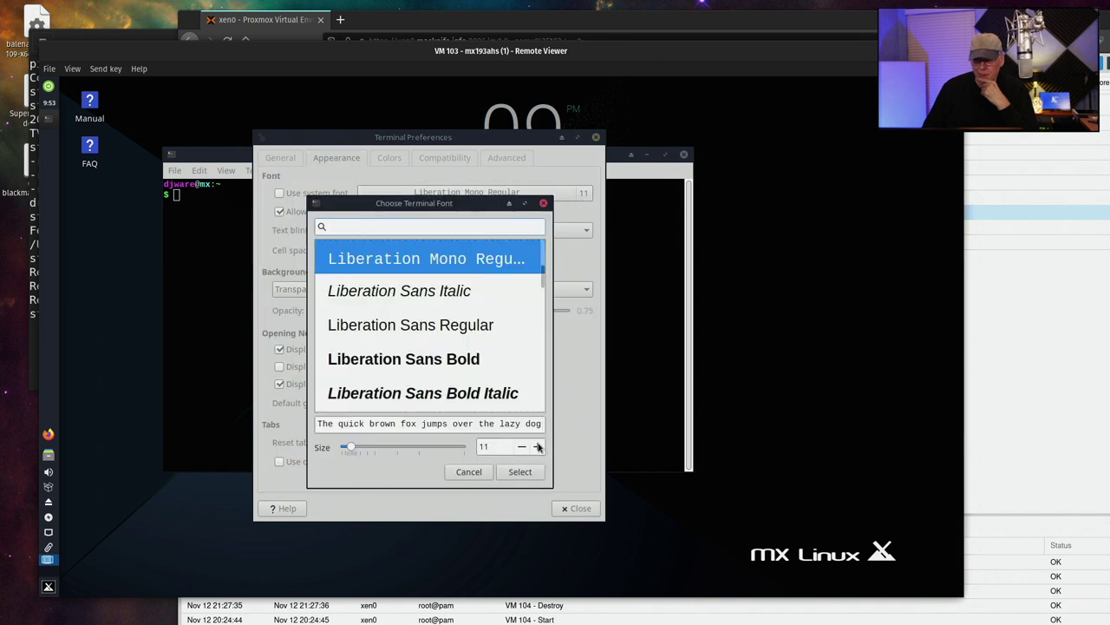
{"action": "left_click", "coordinate": [537, 445]}
{"action": "left_click", "coordinate": [537, 446]}
{"action": "left_click", "coordinate": [537, 446]}
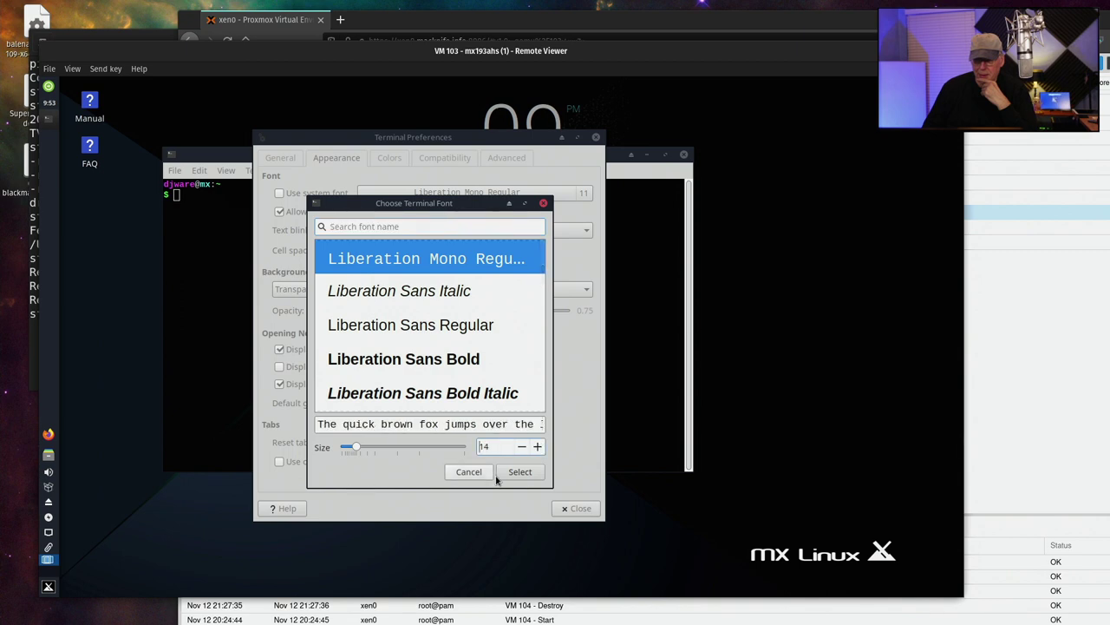
{"action": "left_click", "coordinate": [520, 471]}
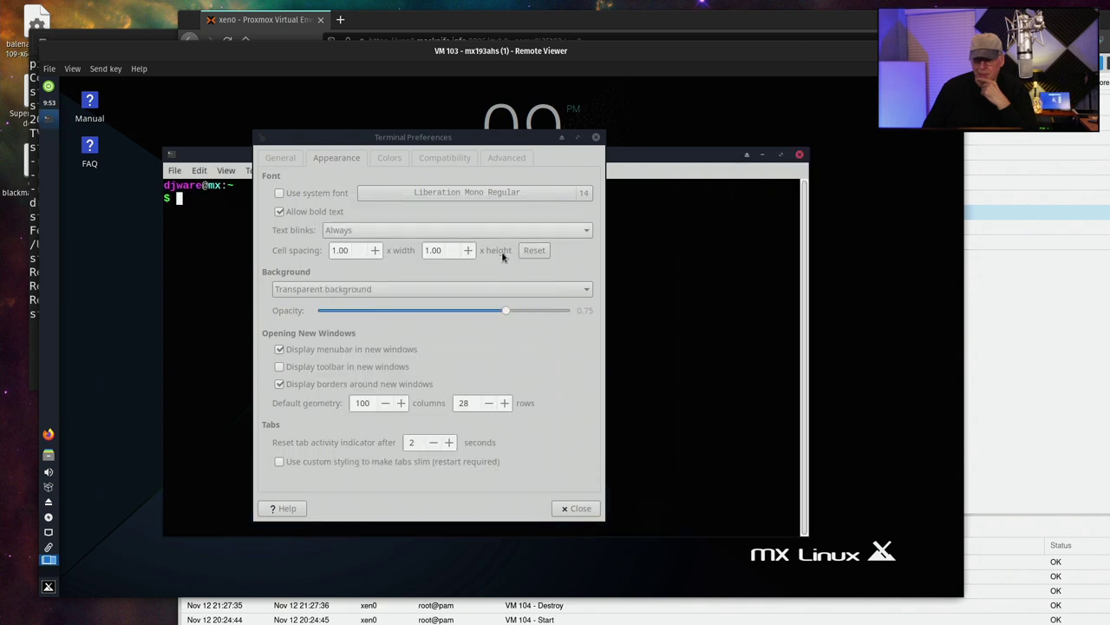
Set the terminal background opacity to 1.00, then close the preferences
{"action": "left_click", "coordinate": [382, 158]}
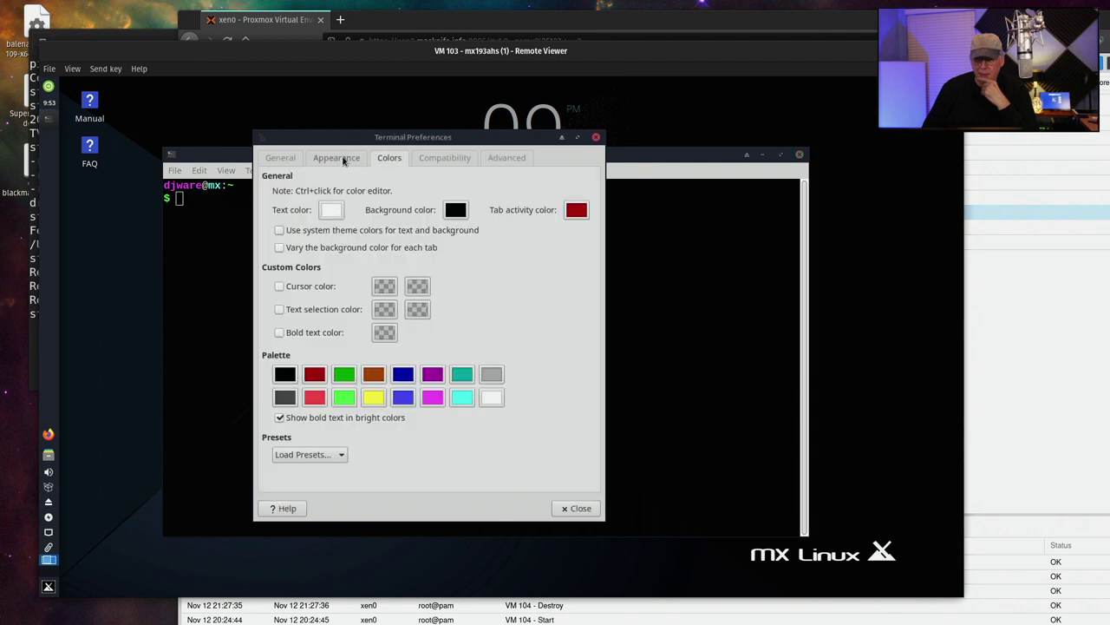
{"action": "left_click", "coordinate": [338, 158]}
{"action": "left_click_drag", "start_coordinate": [502, 310], "coordinate": [572, 321]}
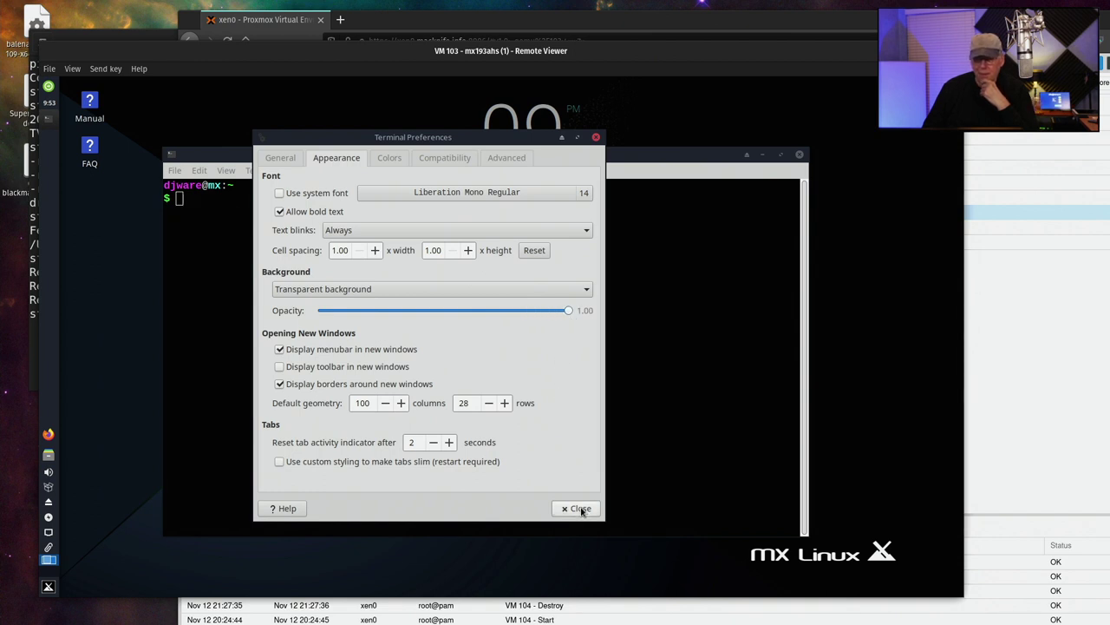
{"action": "left_click", "coordinate": [386, 158]}
{"action": "left_click", "coordinate": [439, 159]}
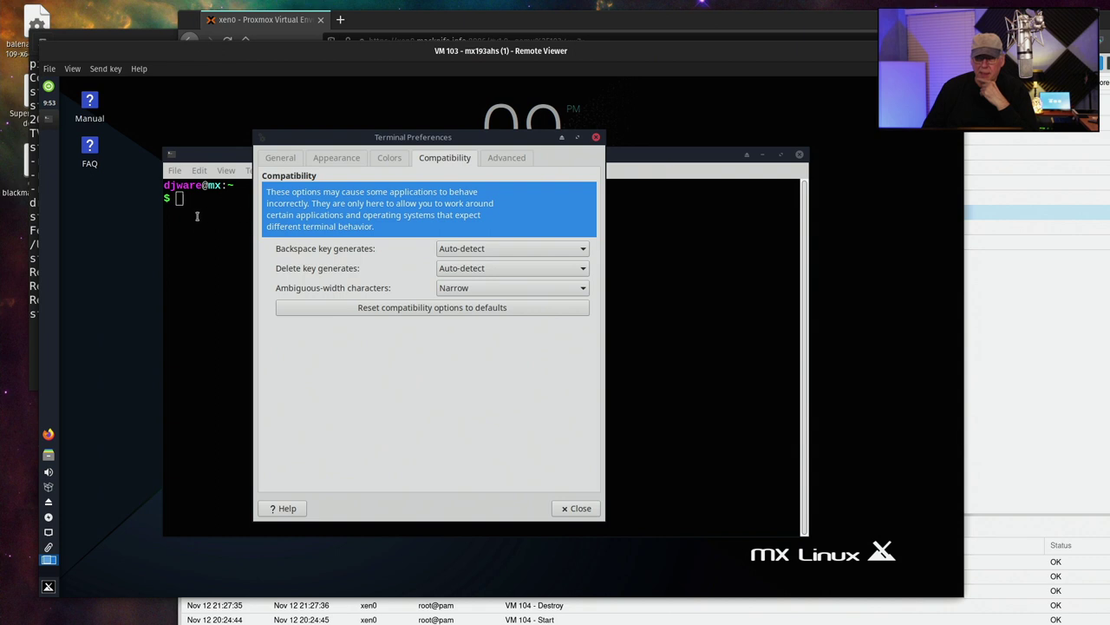
{"action": "left_click", "coordinate": [576, 509]}
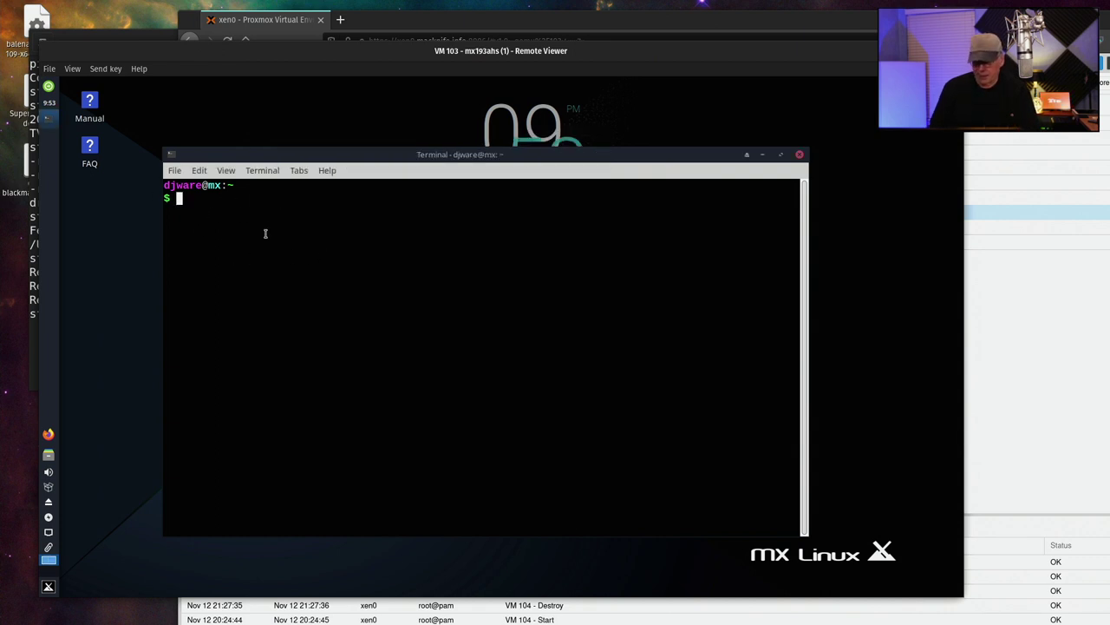
List the home folder with ls and show the kernel version with uname -a
{"action": "type", "text": "ls"}
{"action": "key", "text": "Return"}
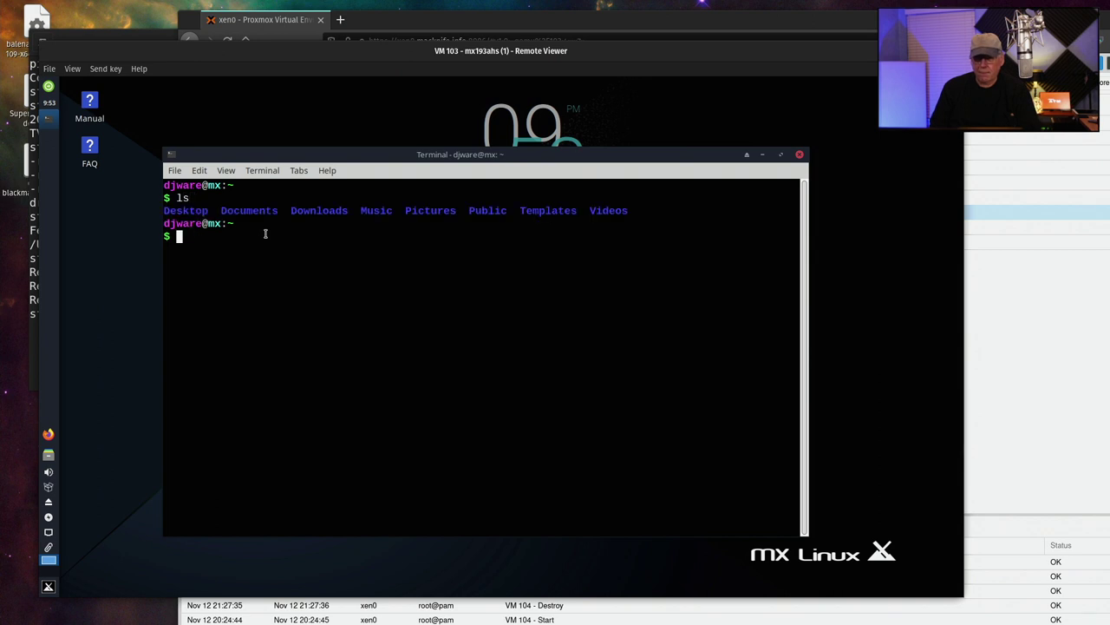
{"action": "type", "text": "sudo"}
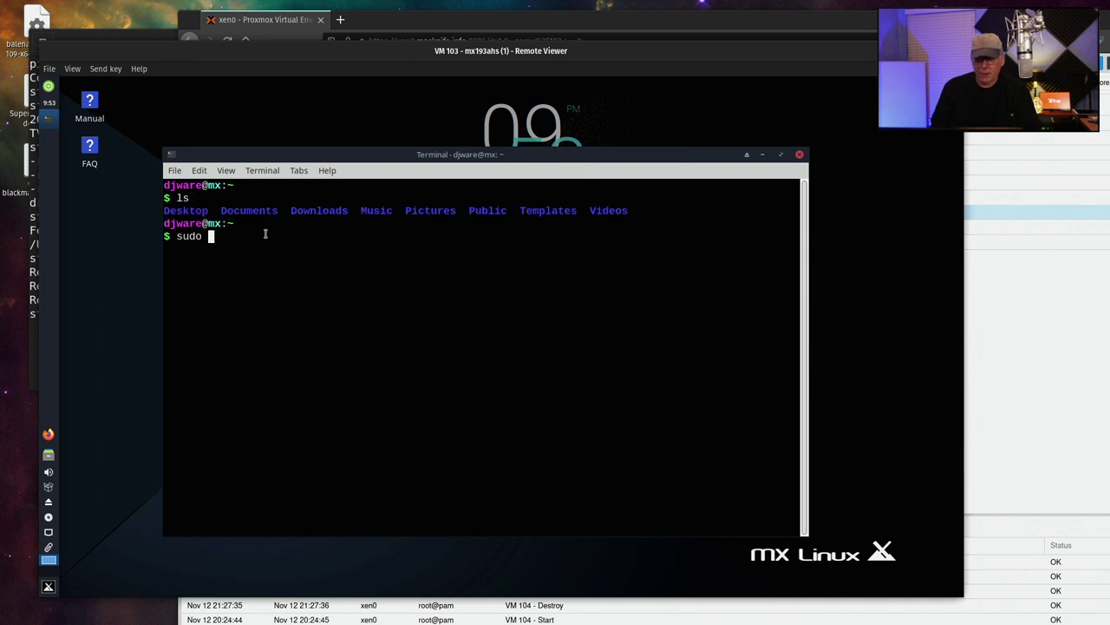
{"action": "key", "text": "BackSpace"}
{"action": "key", "text": "BackSpace"}
{"action": "key", "text": "BackSpace"}
{"action": "key", "text": "BackSpace"}
{"action": "key", "text": "BackSpace"}
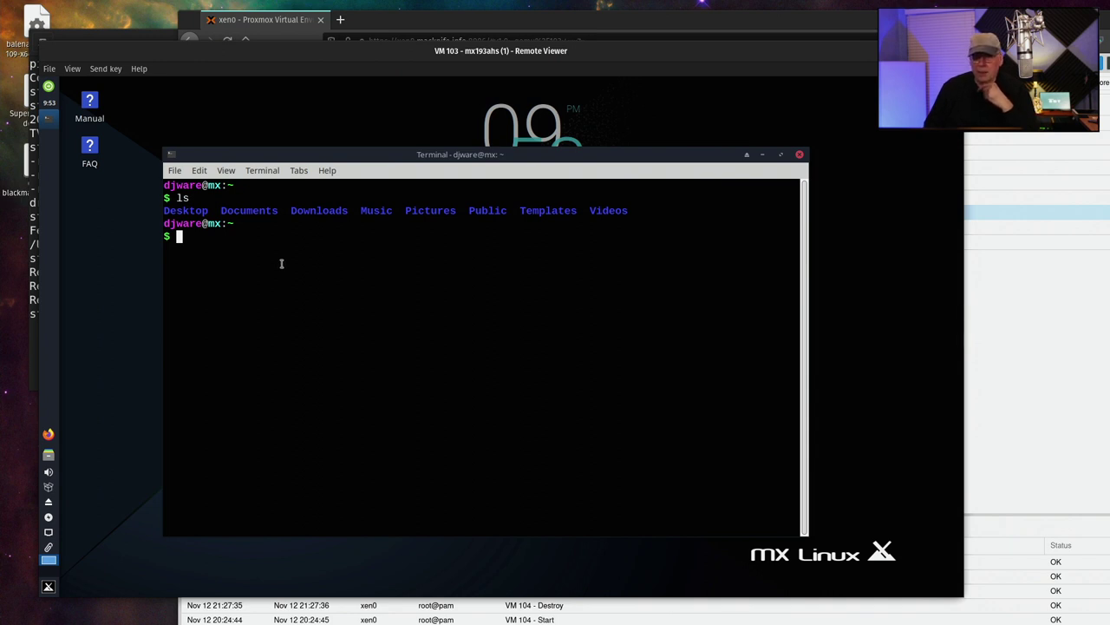
{"action": "type", "text": "unam"}
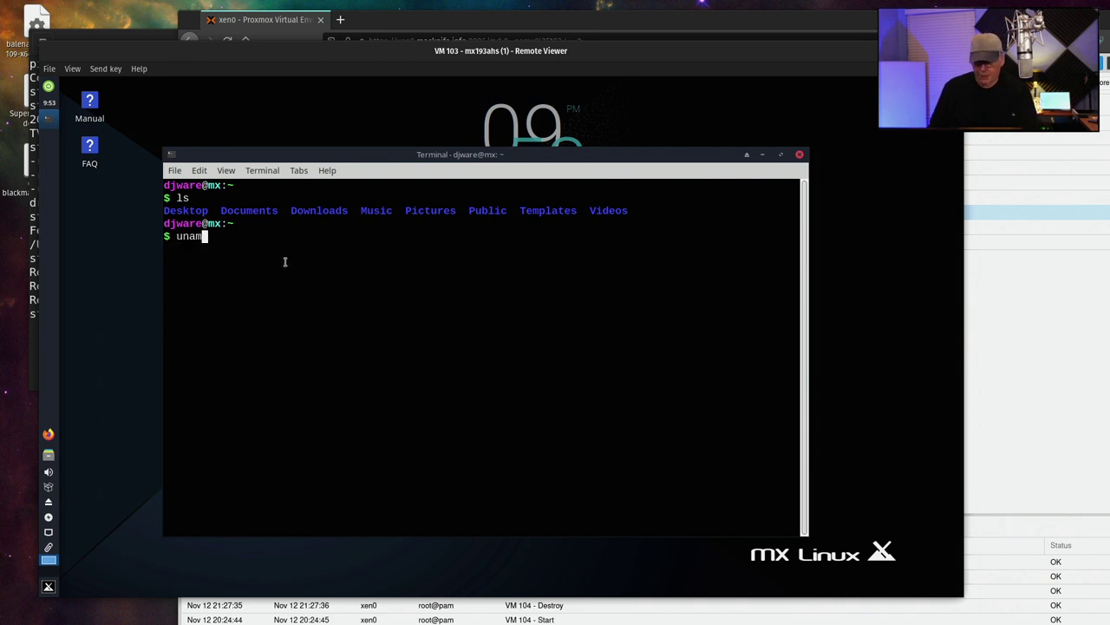
{"action": "type", "text": "e -a"}
{"action": "key", "text": "Return"}
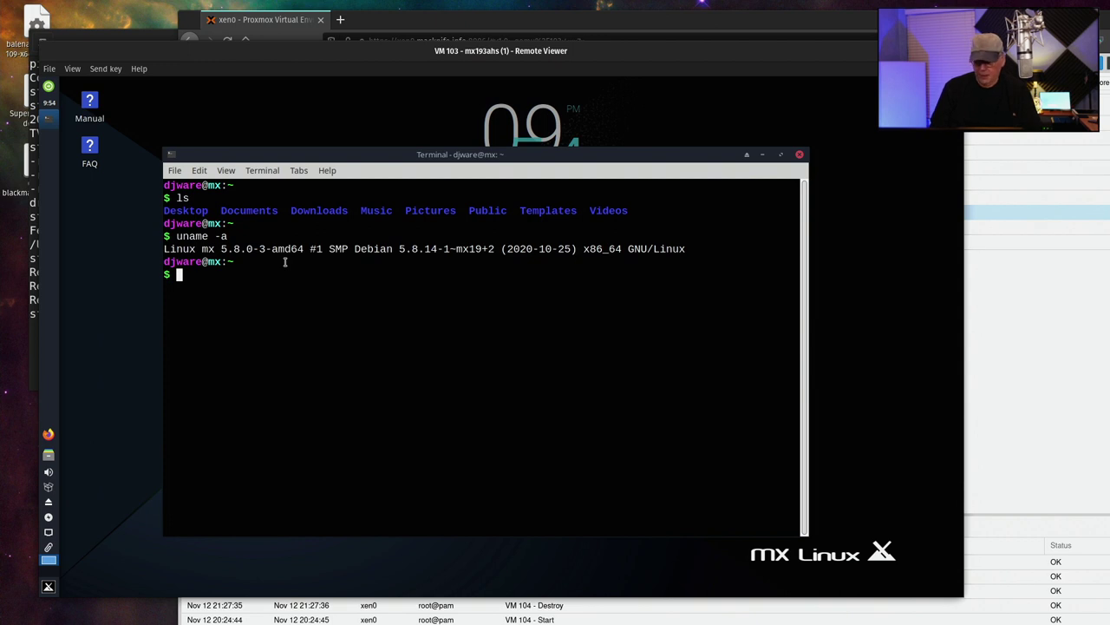
Display /etc/os-release showing Debian 10 buster, then dismiss the window menu unchanged
{"action": "type", "text": "more "}
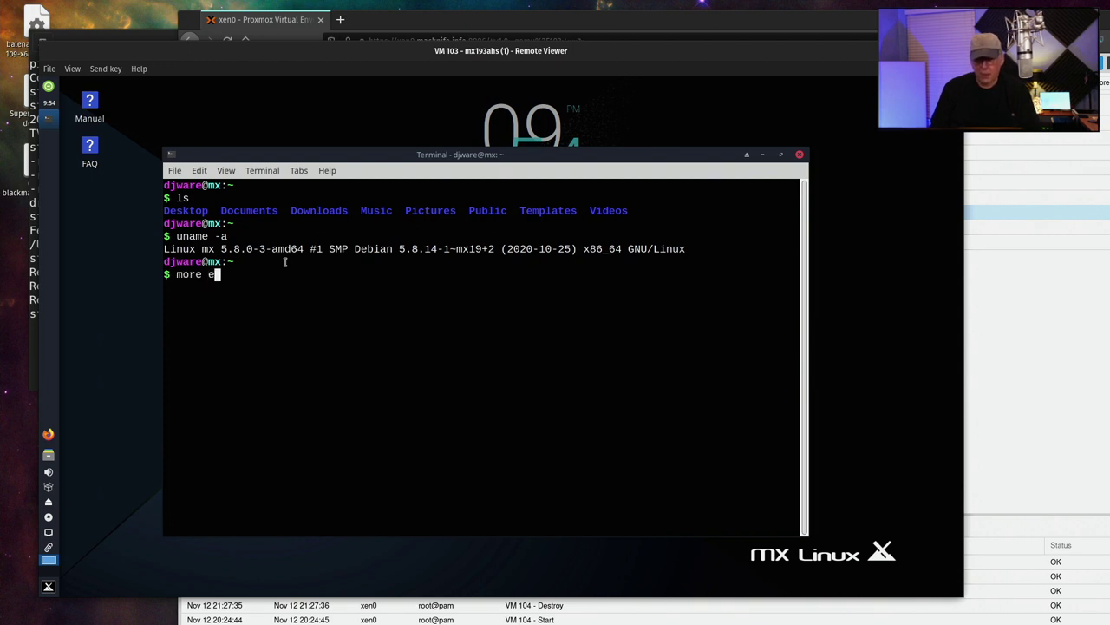
{"action": "type", "text": "/etc/os-r"}
{"action": "key", "text": "Tab"}
{"action": "key", "text": "Return"}
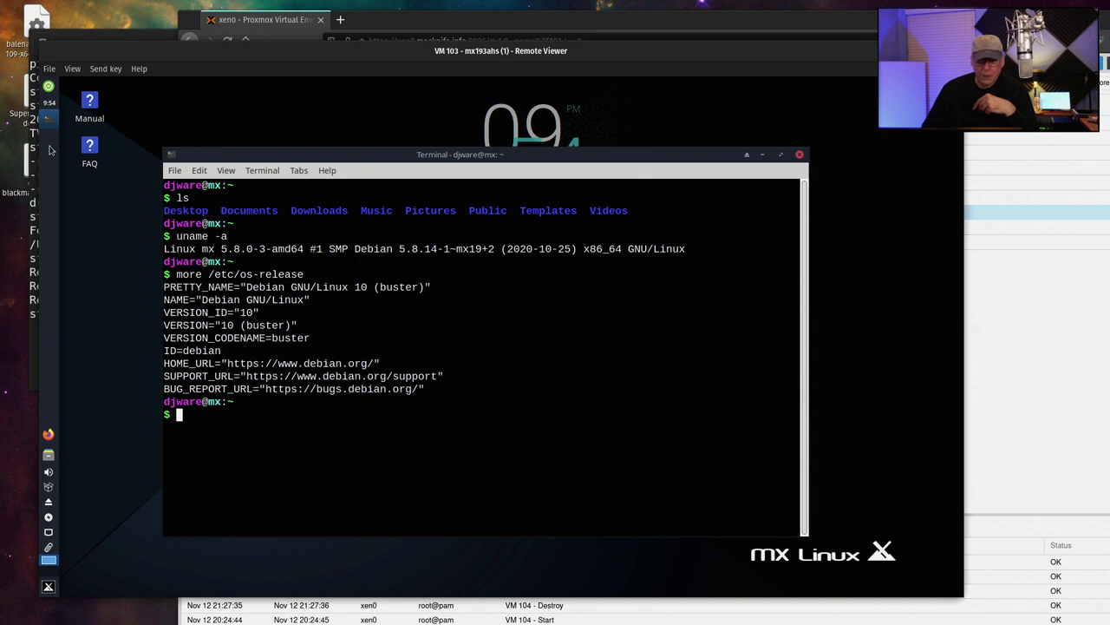
{"action": "right_click", "coordinate": [49, 118]}
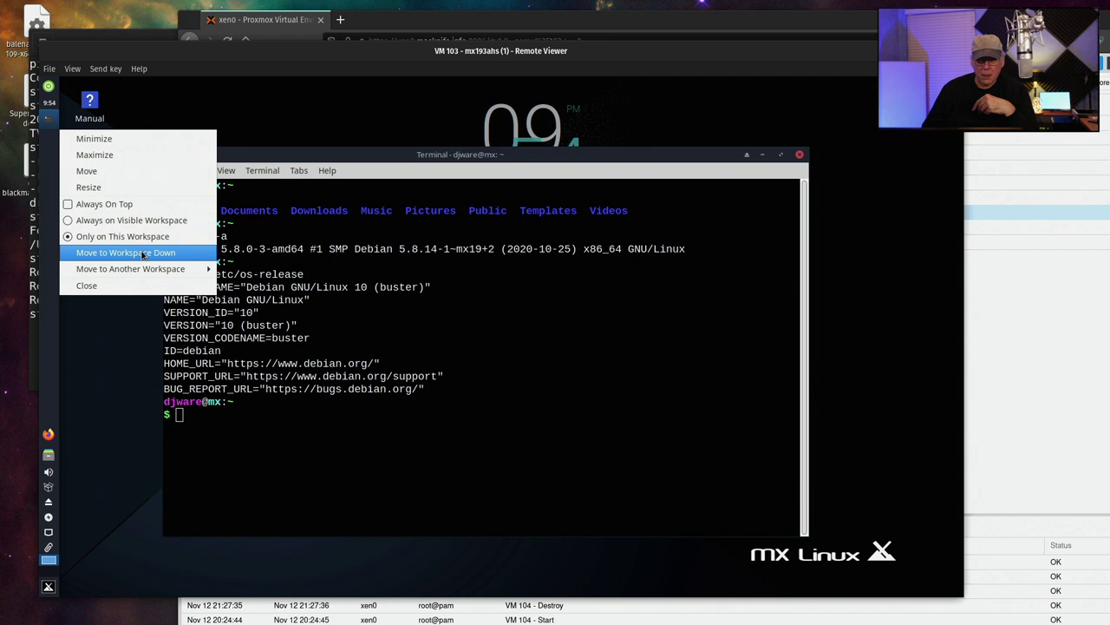
{"action": "mouse_move", "coordinate": [139, 274]}
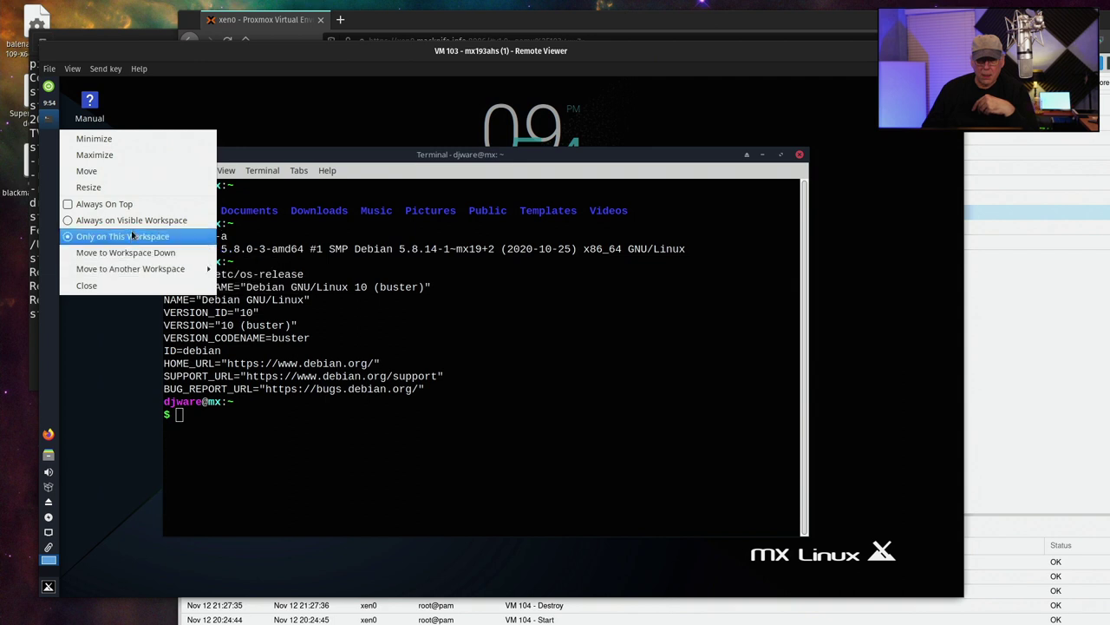
{"action": "left_click", "coordinate": [272, 133]}
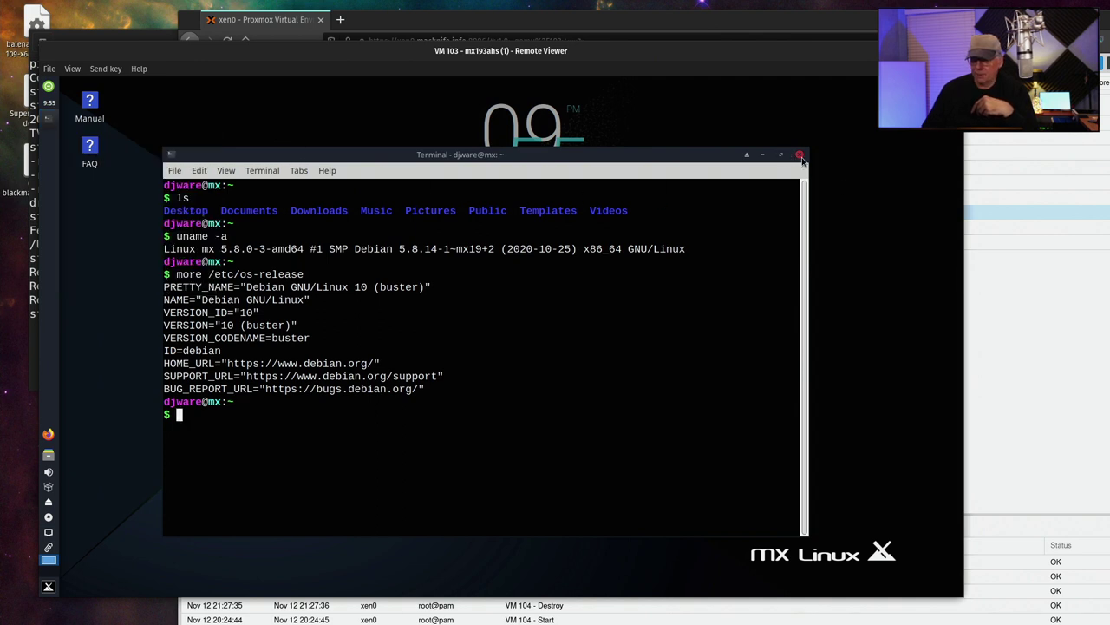
Close the terminal and set the dark magenta MX image as the desktop wallpaper
{"action": "left_click", "coordinate": [799, 156]}
{"action": "right_click", "coordinate": [335, 186]}
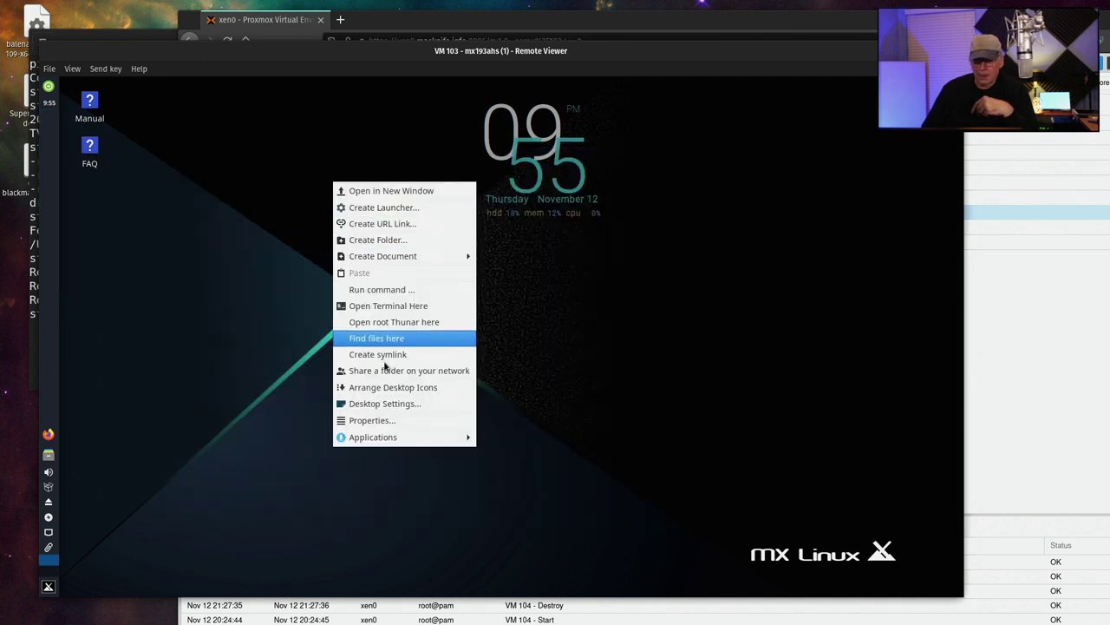
{"action": "left_click", "coordinate": [409, 403]}
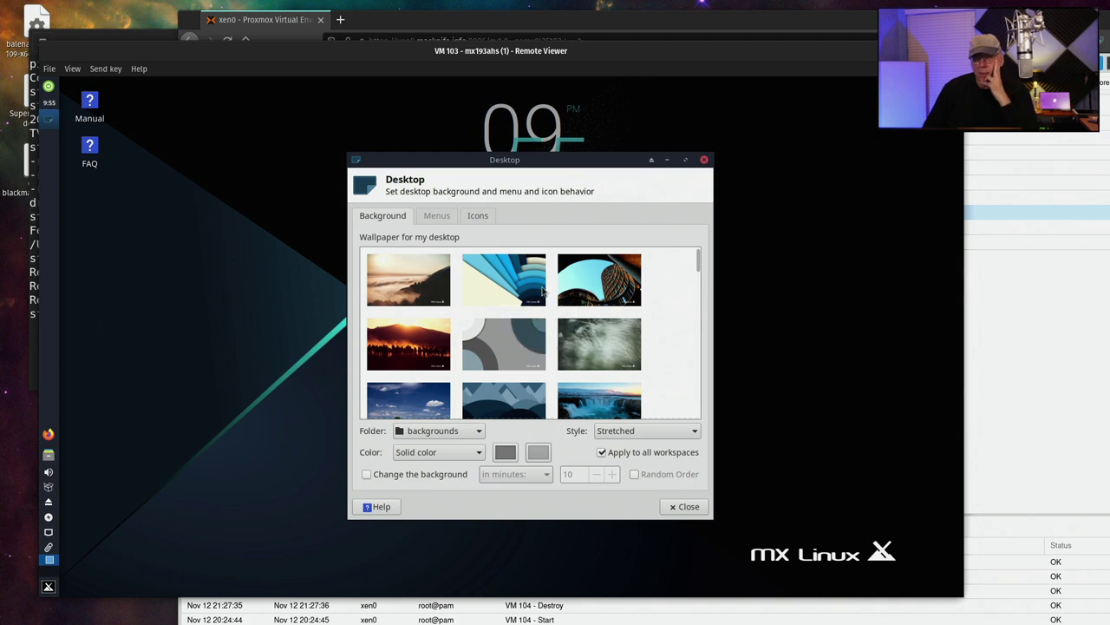
{"action": "scroll", "coordinate": [534, 301], "scroll_direction": "down", "scroll_amount": 1}
{"action": "scroll", "coordinate": [533, 301], "scroll_direction": "down", "scroll_amount": 3}
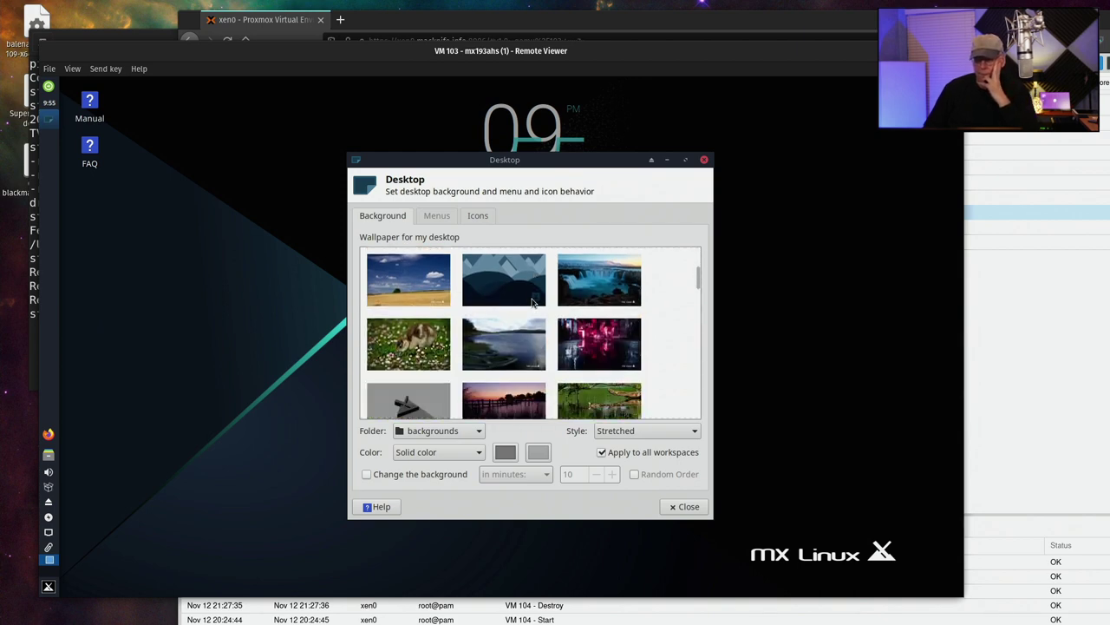
{"action": "scroll", "coordinate": [534, 301], "scroll_direction": "down", "scroll_amount": 7}
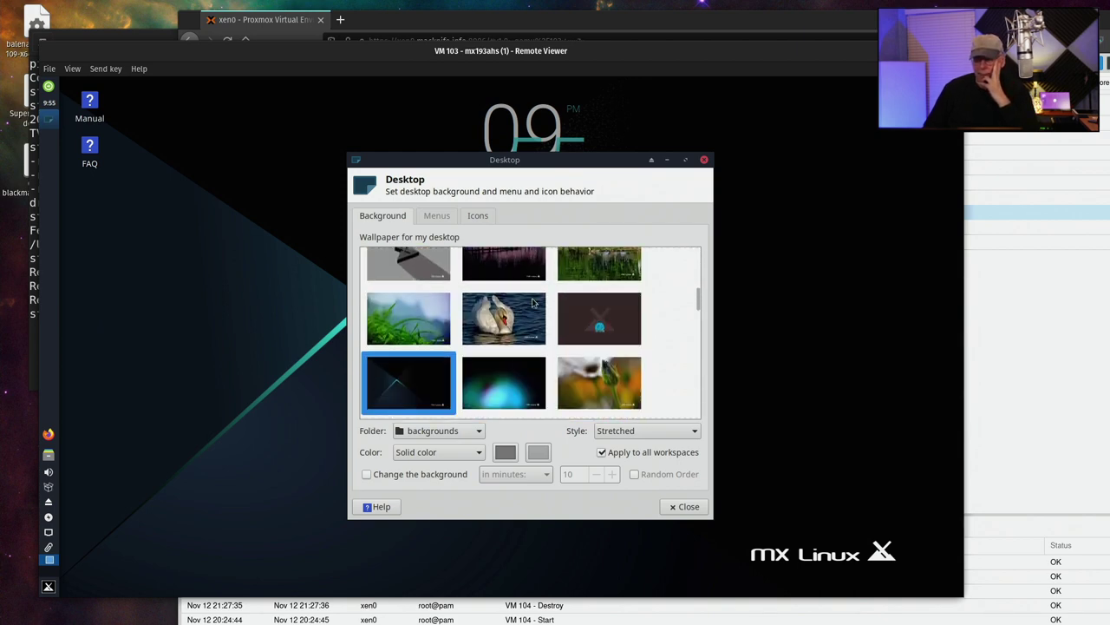
{"action": "scroll", "coordinate": [533, 301], "scroll_direction": "down", "scroll_amount": 15}
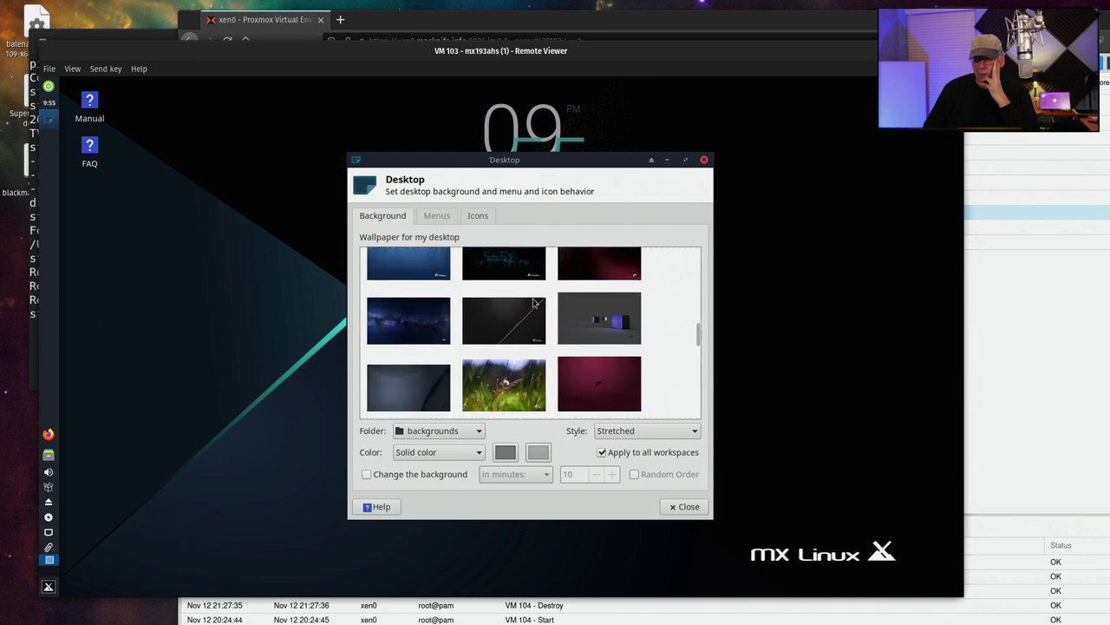
{"action": "scroll", "coordinate": [534, 301], "scroll_direction": "down", "scroll_amount": 3}
{"action": "scroll", "coordinate": [533, 301], "scroll_direction": "down", "scroll_amount": 3}
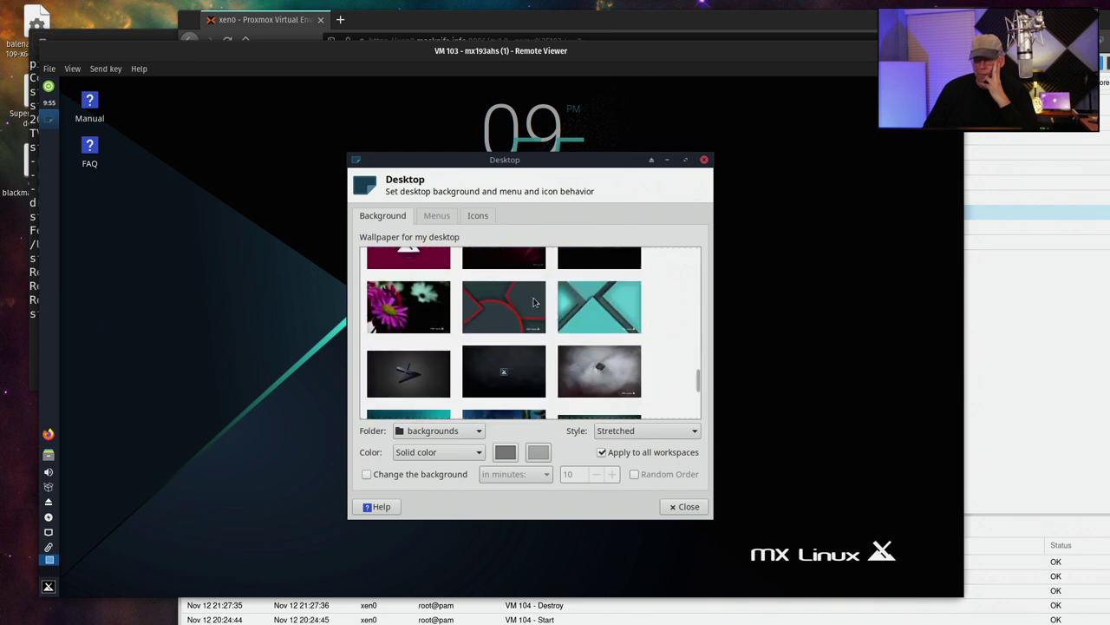
{"action": "scroll", "coordinate": [534, 302], "scroll_direction": "up", "scroll_amount": 2}
{"action": "left_click", "coordinate": [531, 303]}
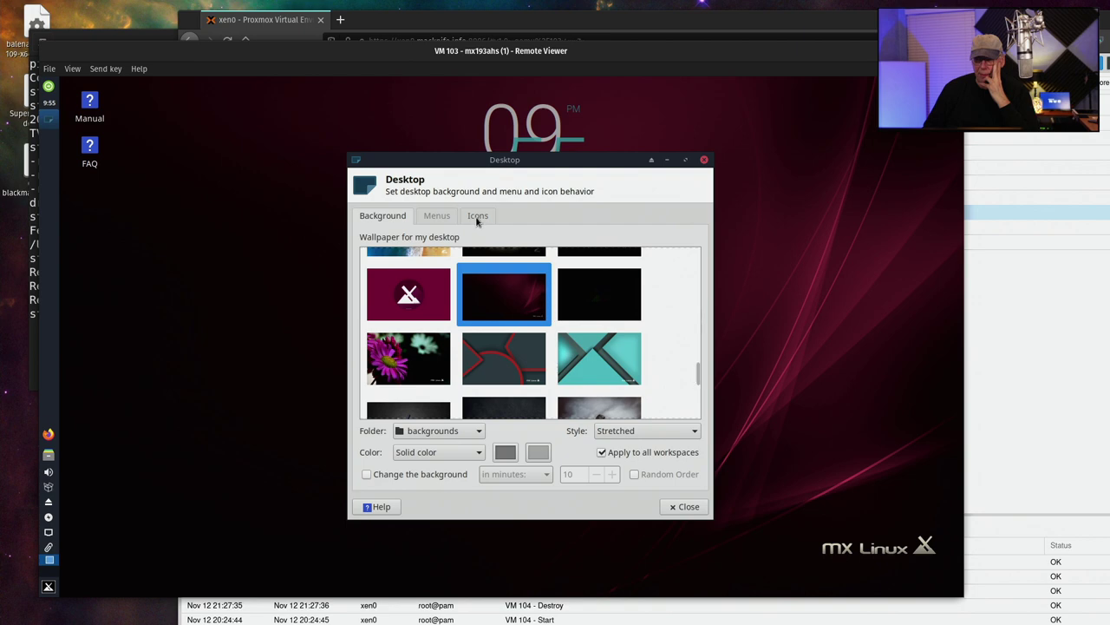
Review the Menus and Icons desktop settings, then close Desktop Settings
{"action": "left_click", "coordinate": [439, 216]}
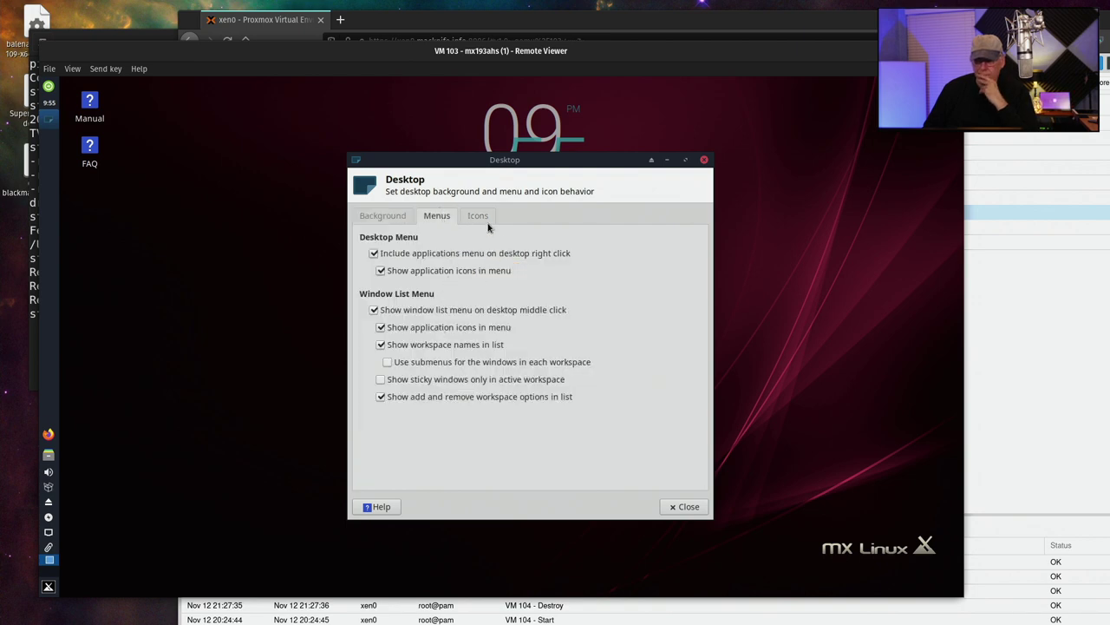
{"action": "left_click", "coordinate": [482, 222]}
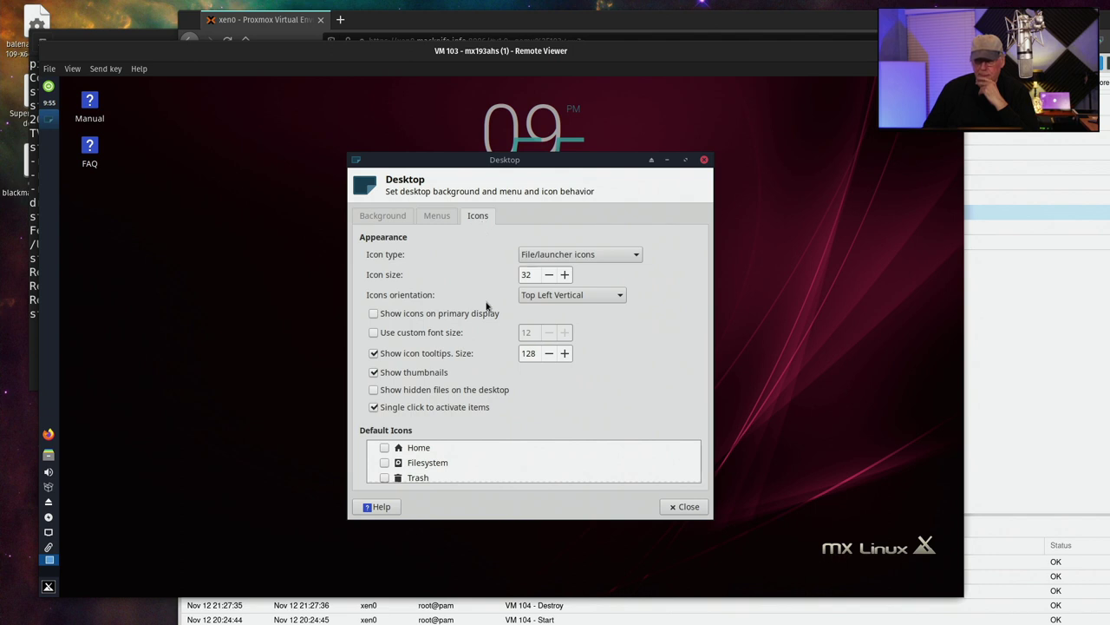
{"action": "left_click", "coordinate": [677, 511]}
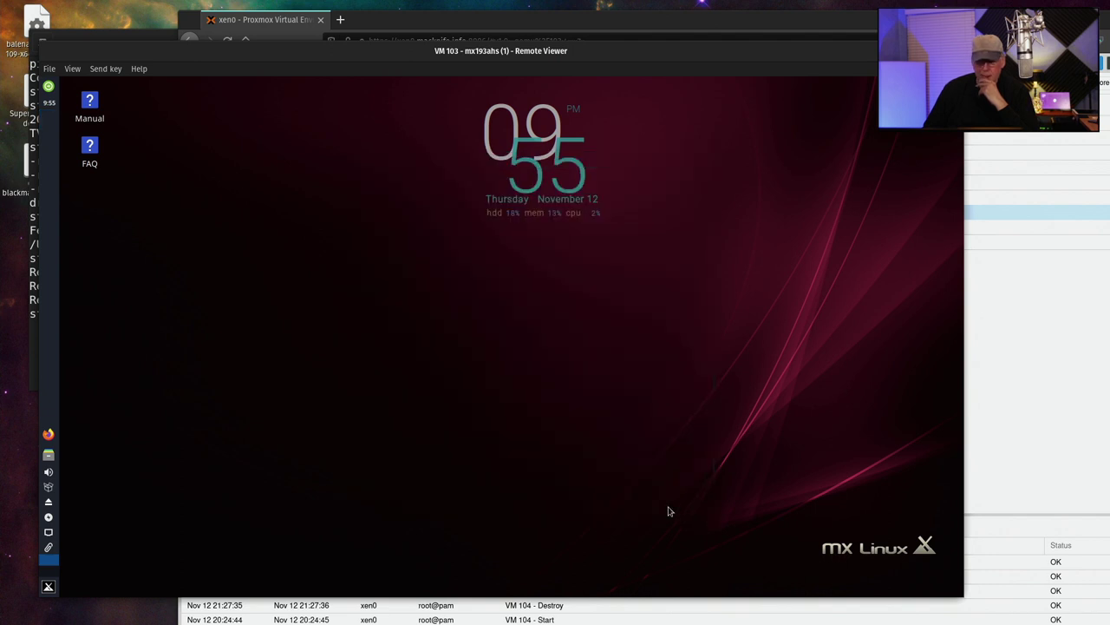
Set the Boot Options menu timeout to 0 seconds as root, apply it and close the tool
{"action": "left_click", "coordinate": [49, 589]}
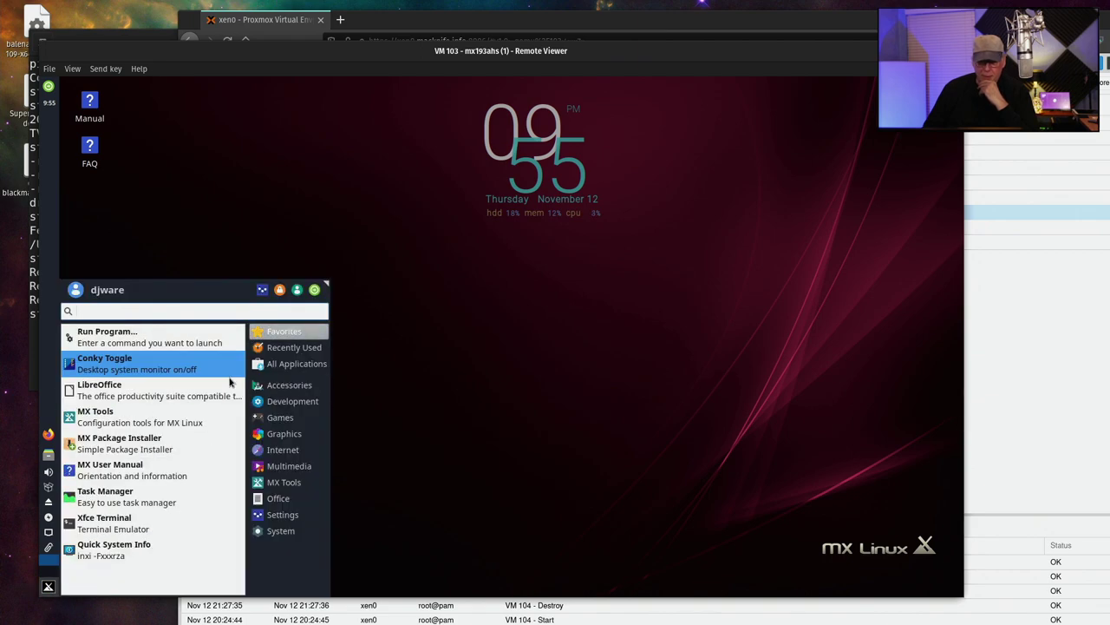
{"action": "left_click", "coordinate": [191, 418]}
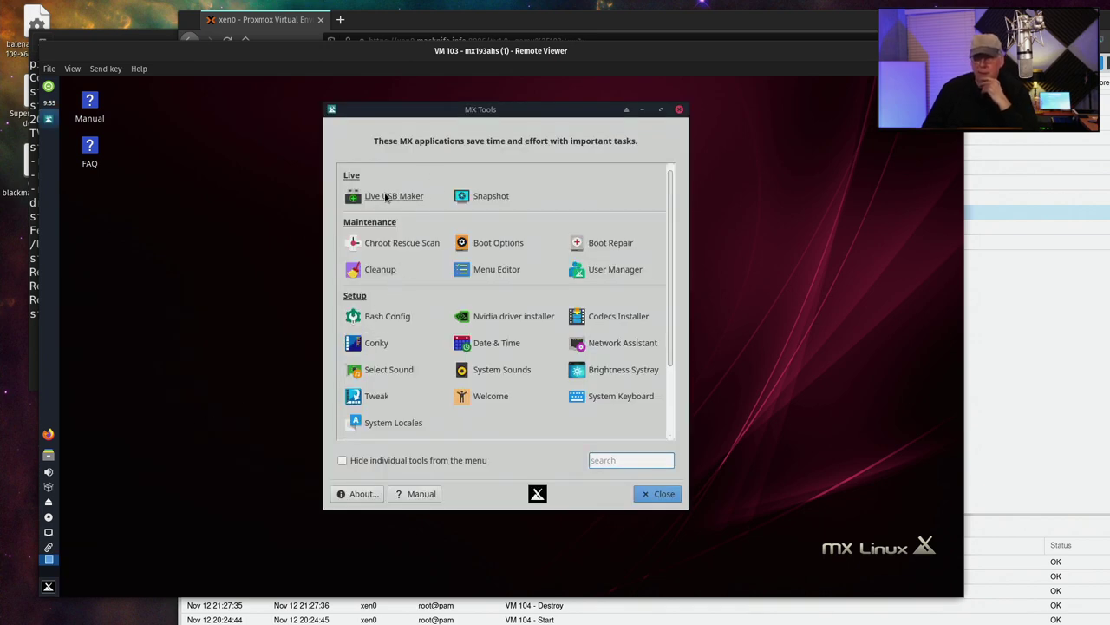
{"action": "left_click", "coordinate": [497, 243]}
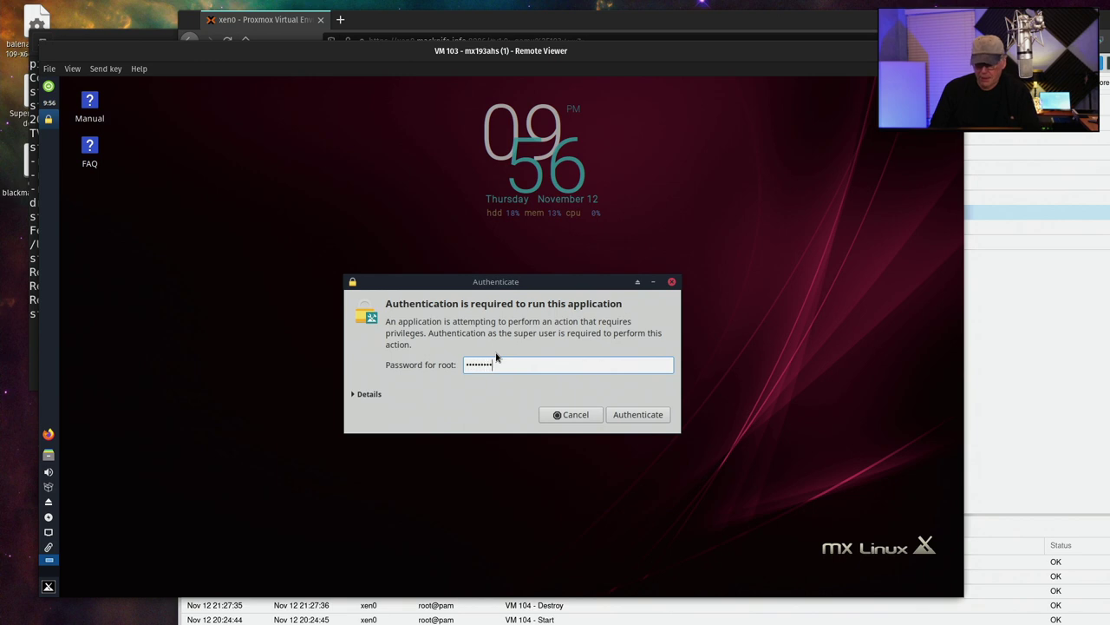
{"action": "key", "text": "Return"}
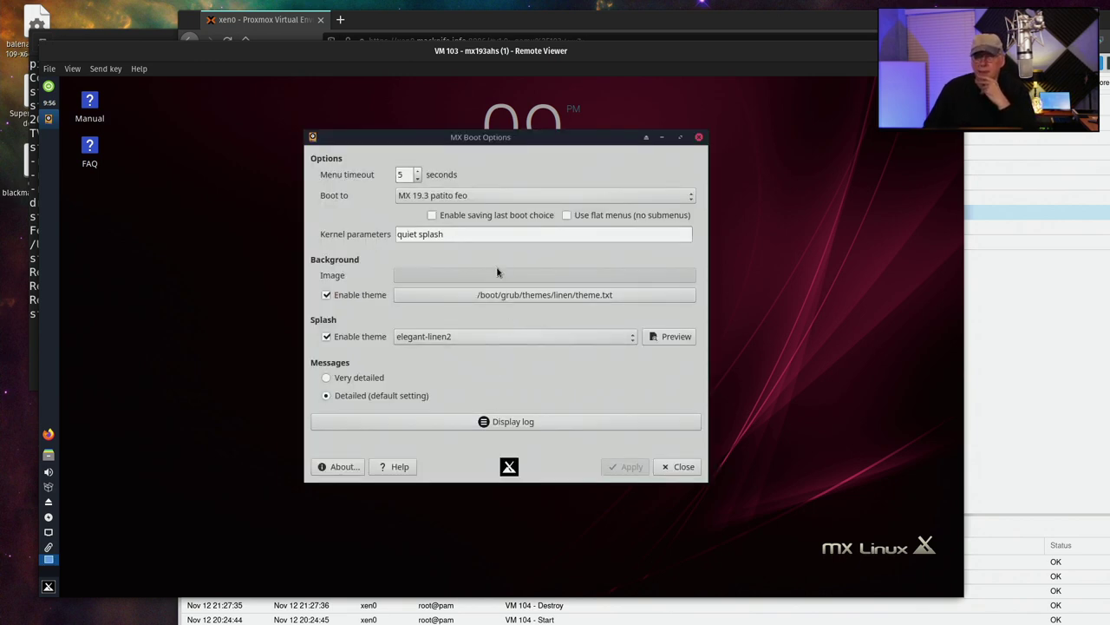
{"action": "left_click", "coordinate": [416, 180]}
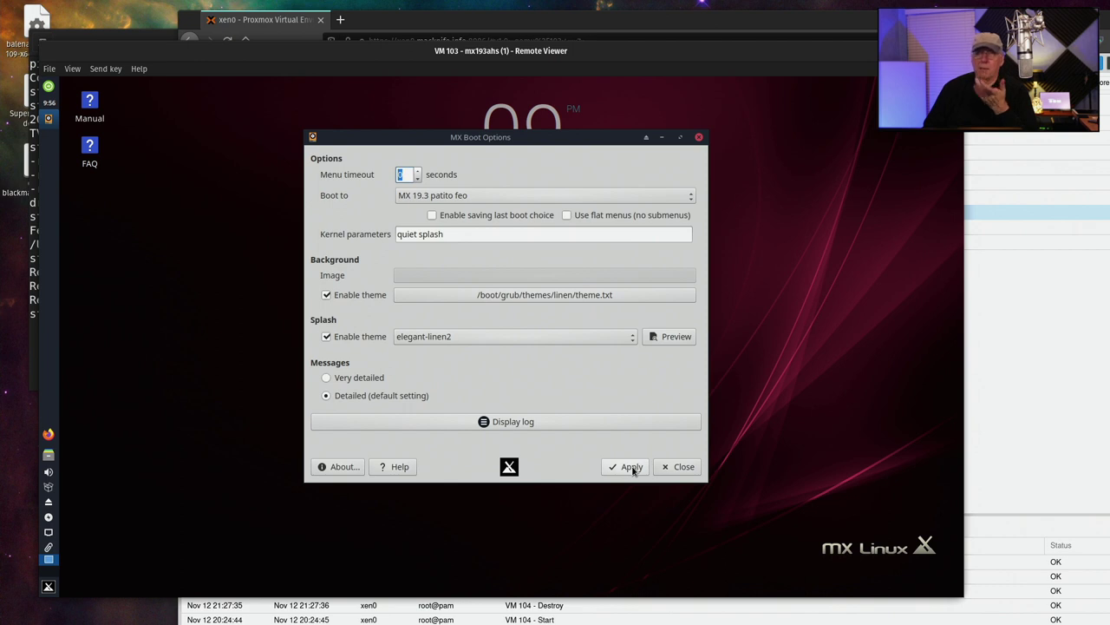
{"action": "left_click", "coordinate": [632, 468]}
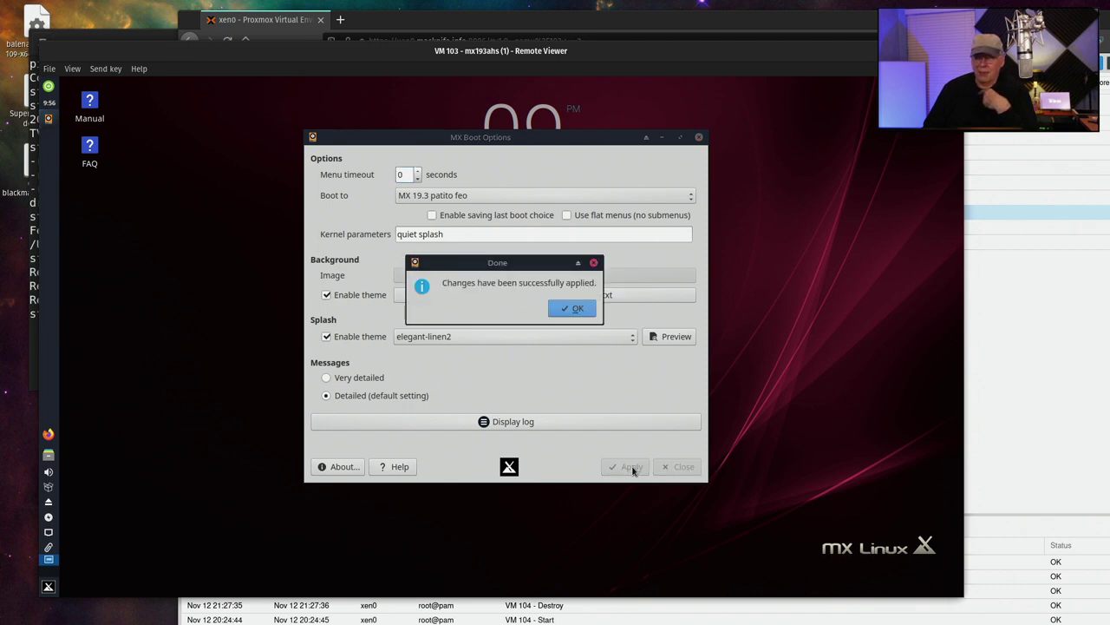
{"action": "left_click", "coordinate": [586, 310]}
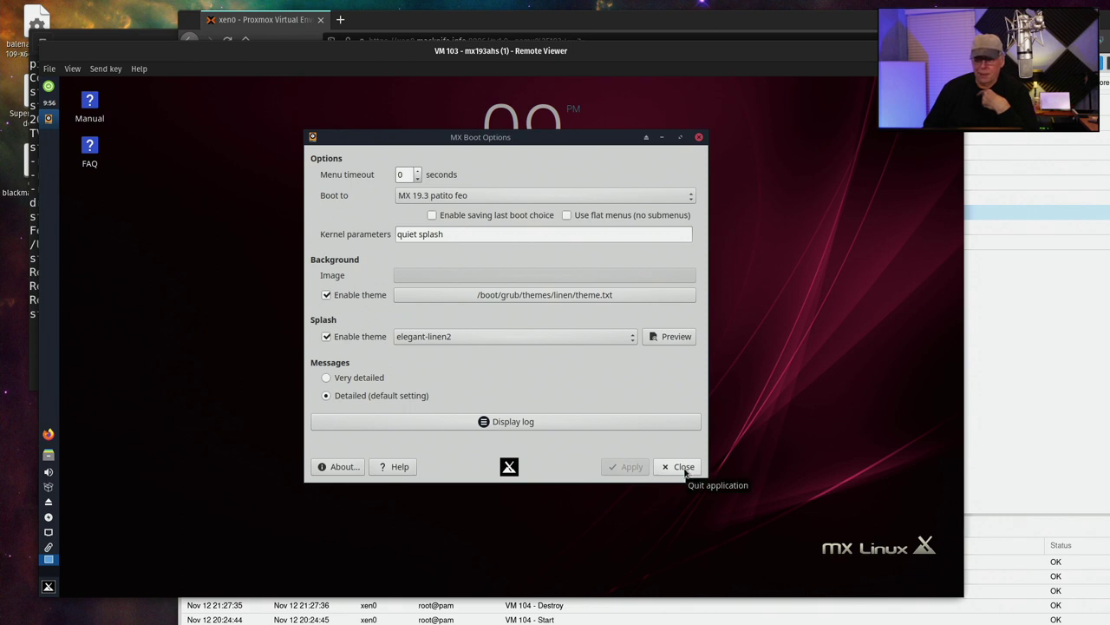
{"action": "left_click", "coordinate": [682, 466]}
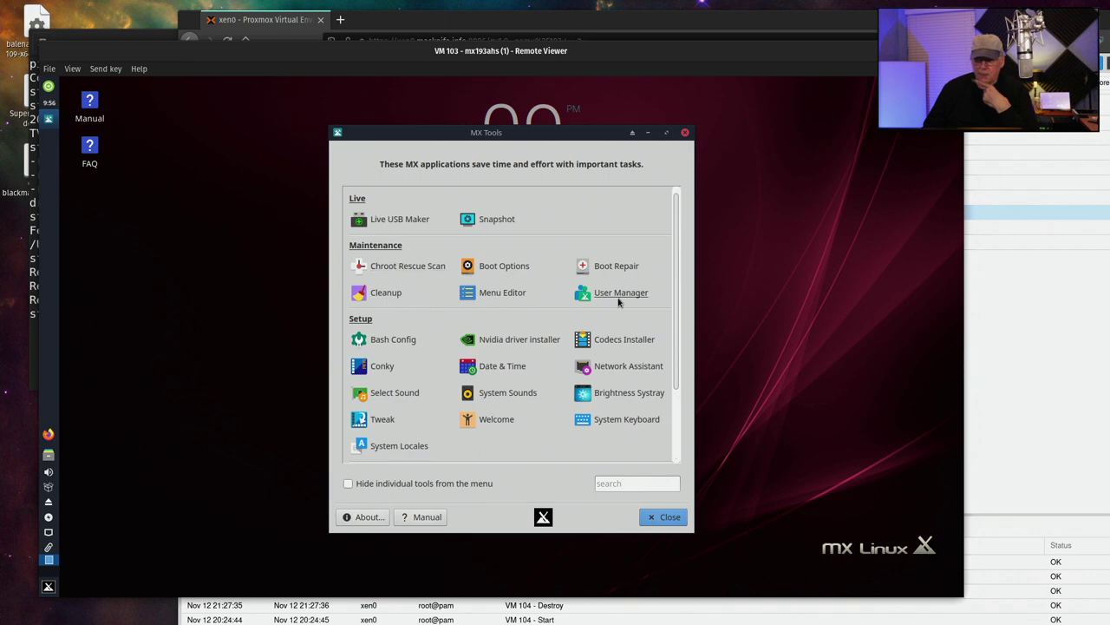
{"action": "left_click", "coordinate": [501, 293]}
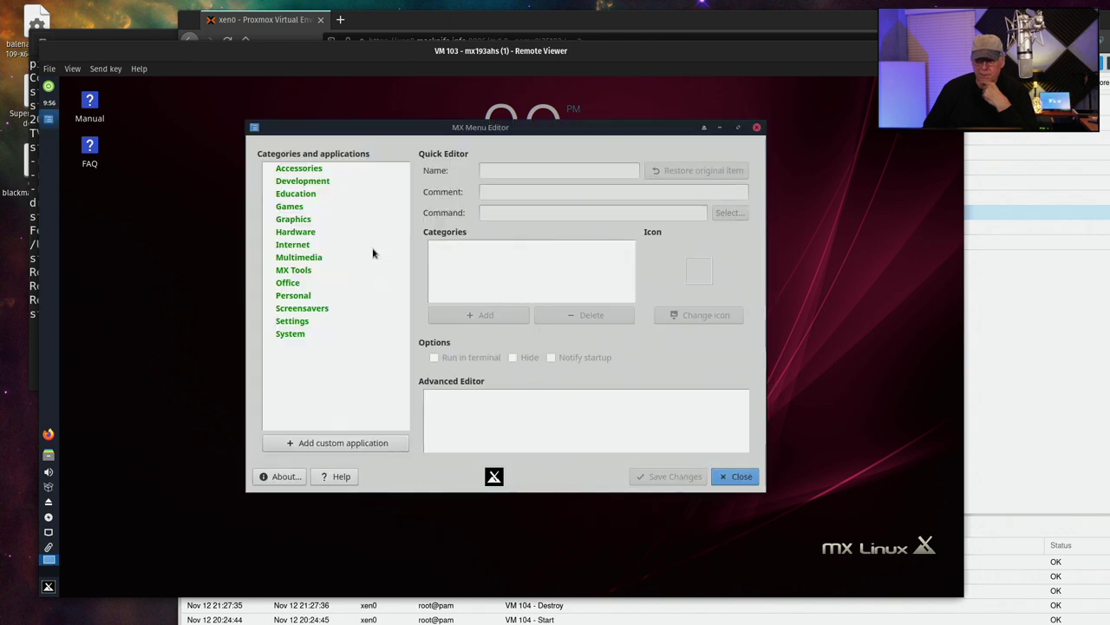
{"action": "left_click", "coordinate": [290, 334]}
{"action": "scroll", "coordinate": [321, 345], "scroll_direction": "down", "scroll_amount": 3}
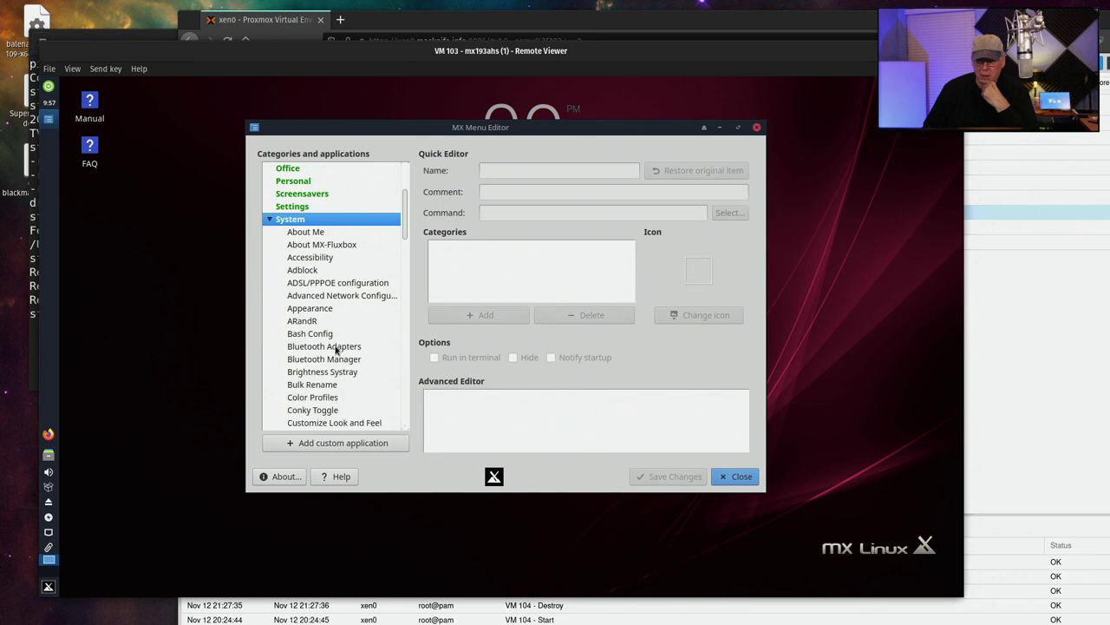
{"action": "scroll", "coordinate": [336, 348], "scroll_direction": "down", "scroll_amount": 3}
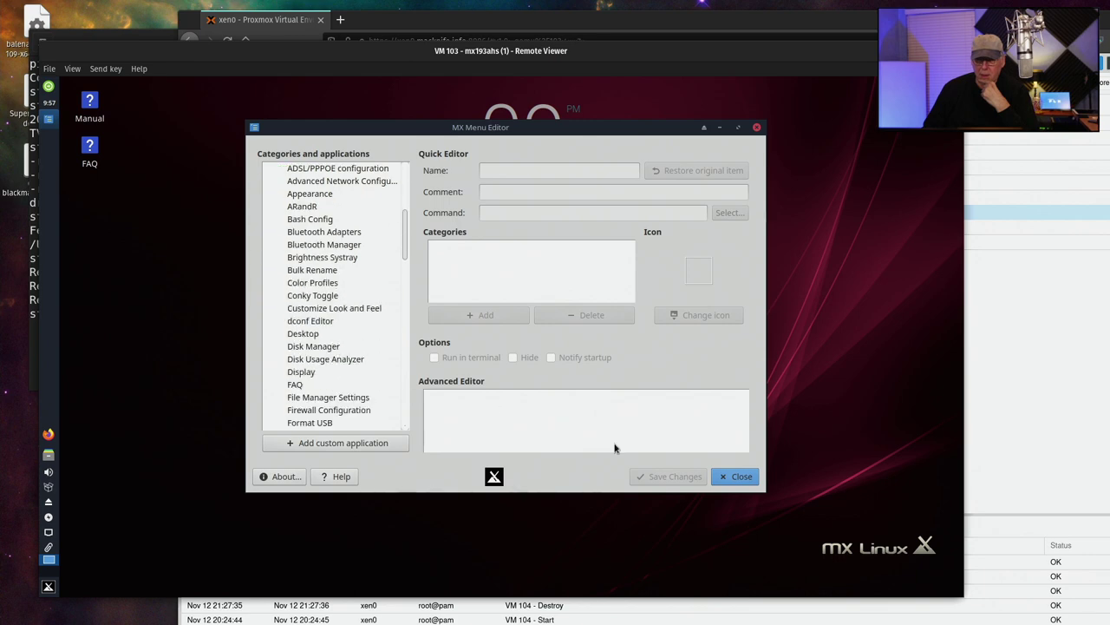
{"action": "left_click", "coordinate": [736, 476]}
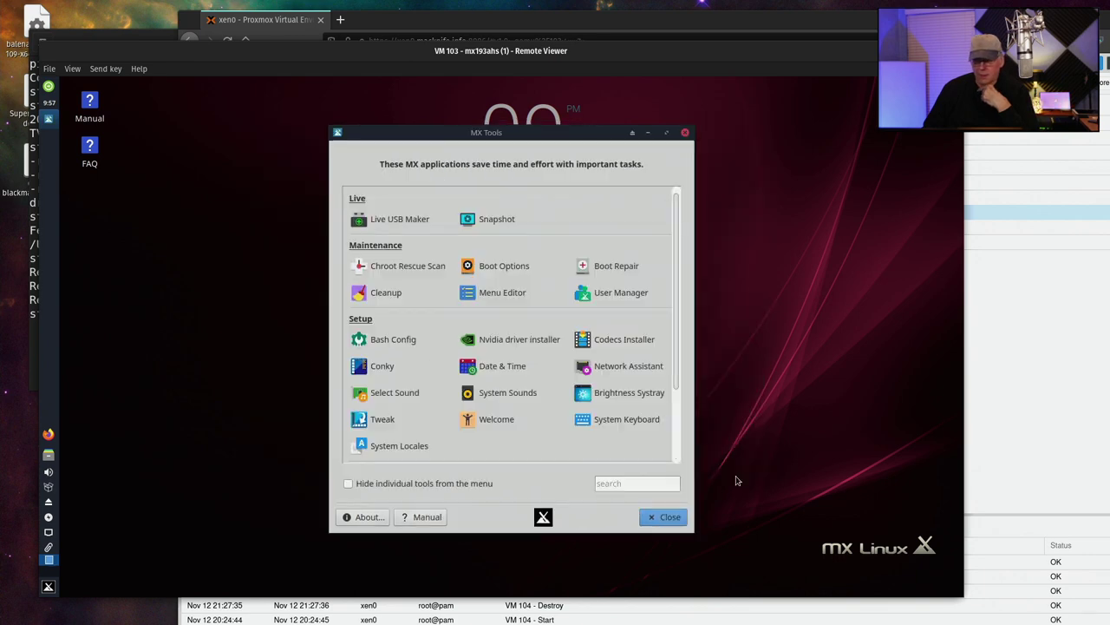
Run the Nvidia driver installer as root, retrying the password, and exit after no Nvidia card is found
{"action": "left_click", "coordinate": [495, 344]}
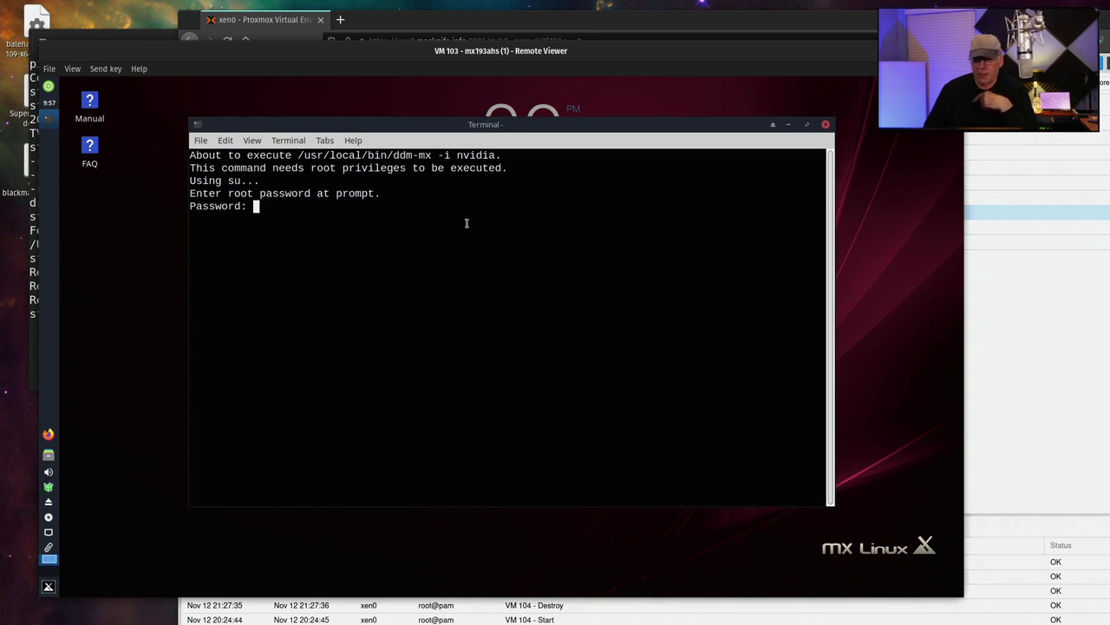
{"action": "key", "text": "Return"}
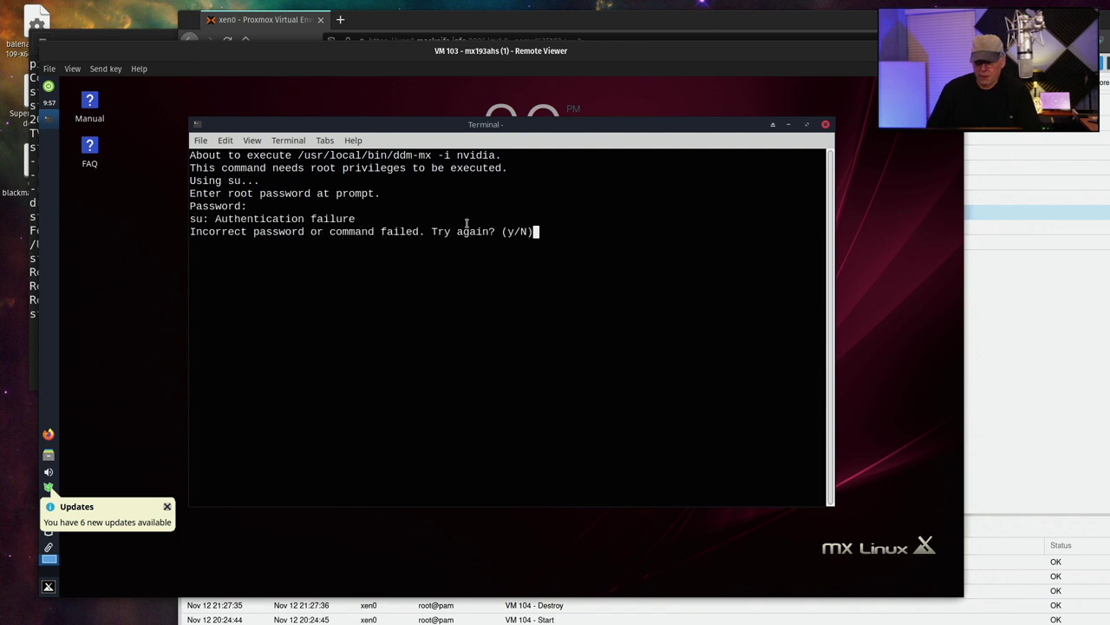
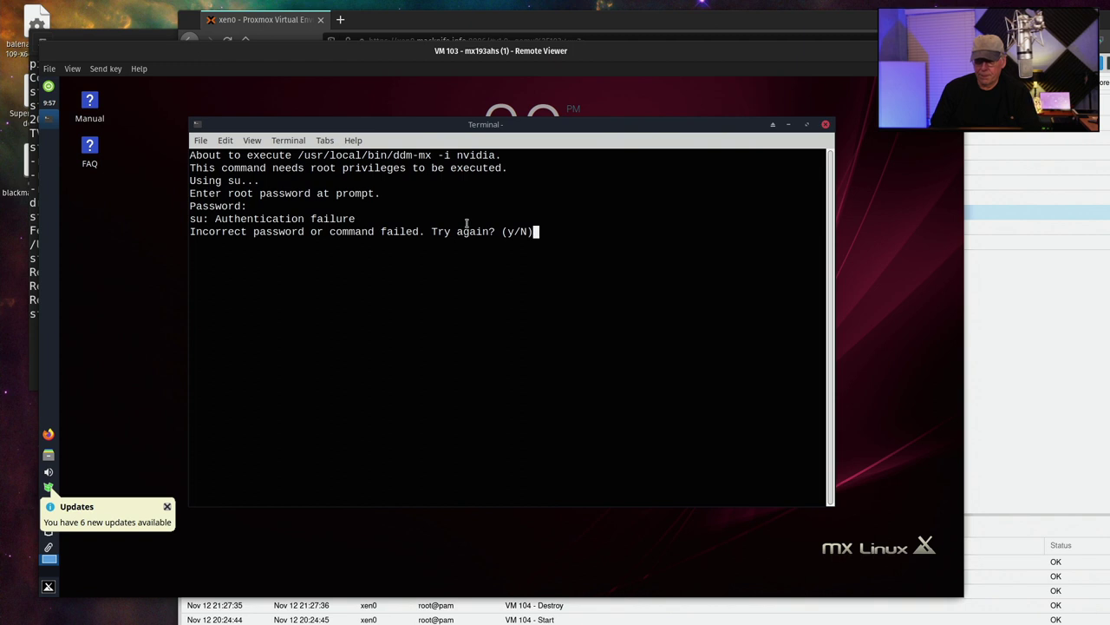
{"action": "key", "text": "Return"}
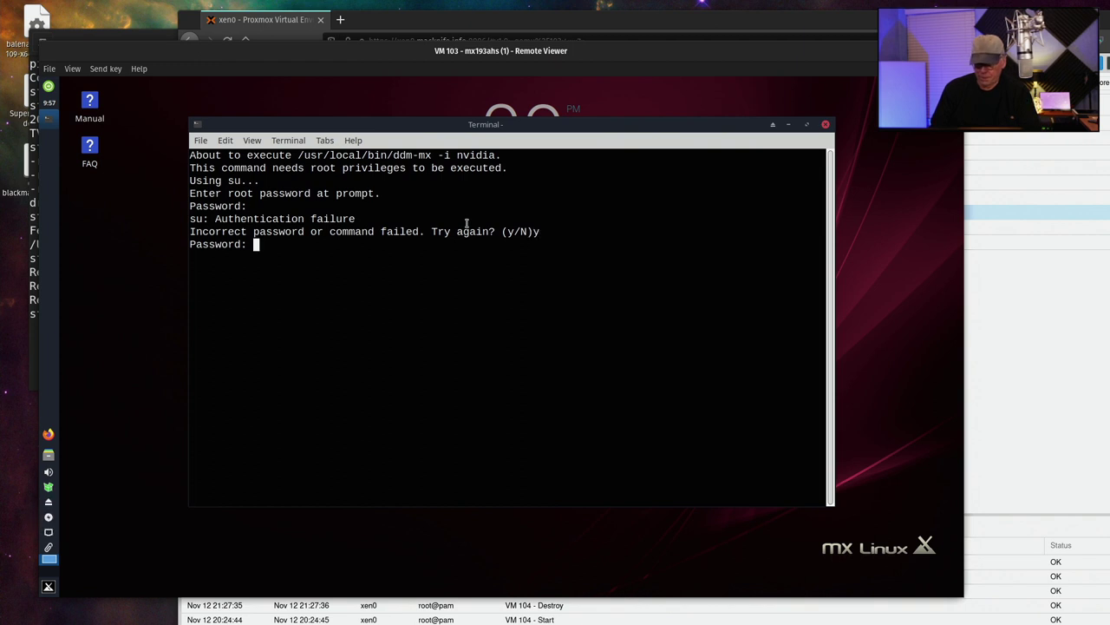
{"action": "key", "text": "Return"}
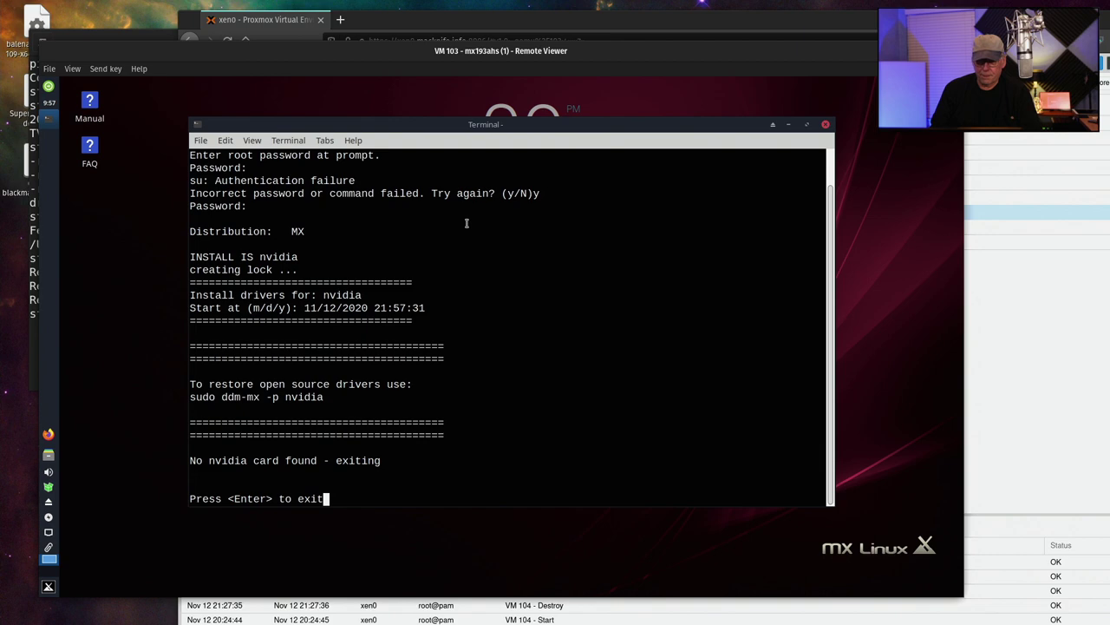
{"action": "key", "text": "Return"}
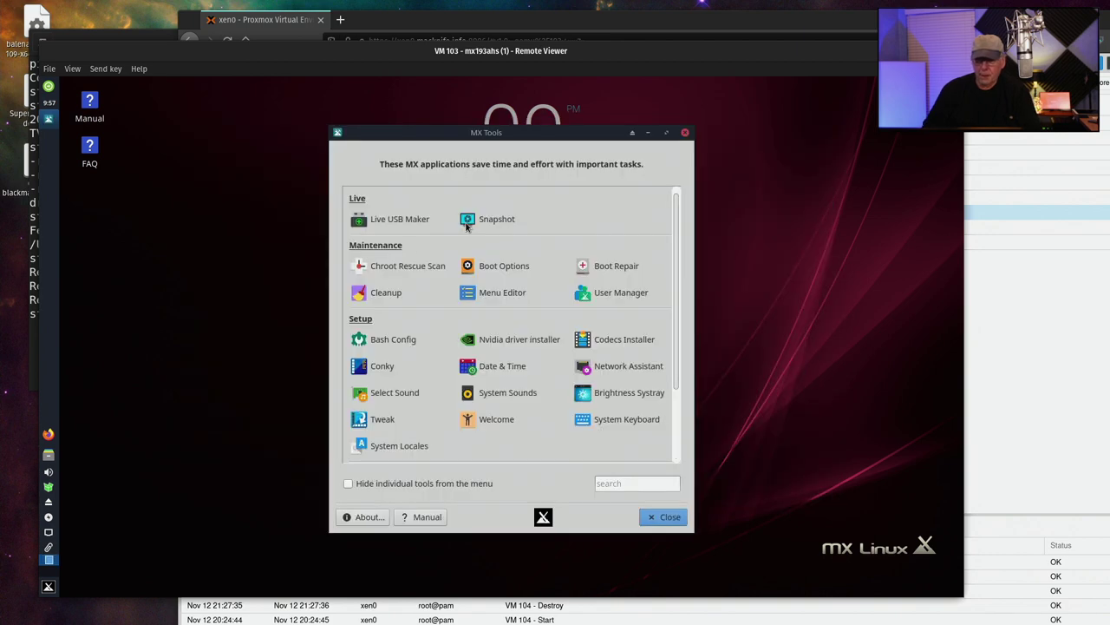
Install the restricted audio and video codecs as root, accepting responsibility, and dismiss the confirmation
{"action": "left_click", "coordinate": [611, 345]}
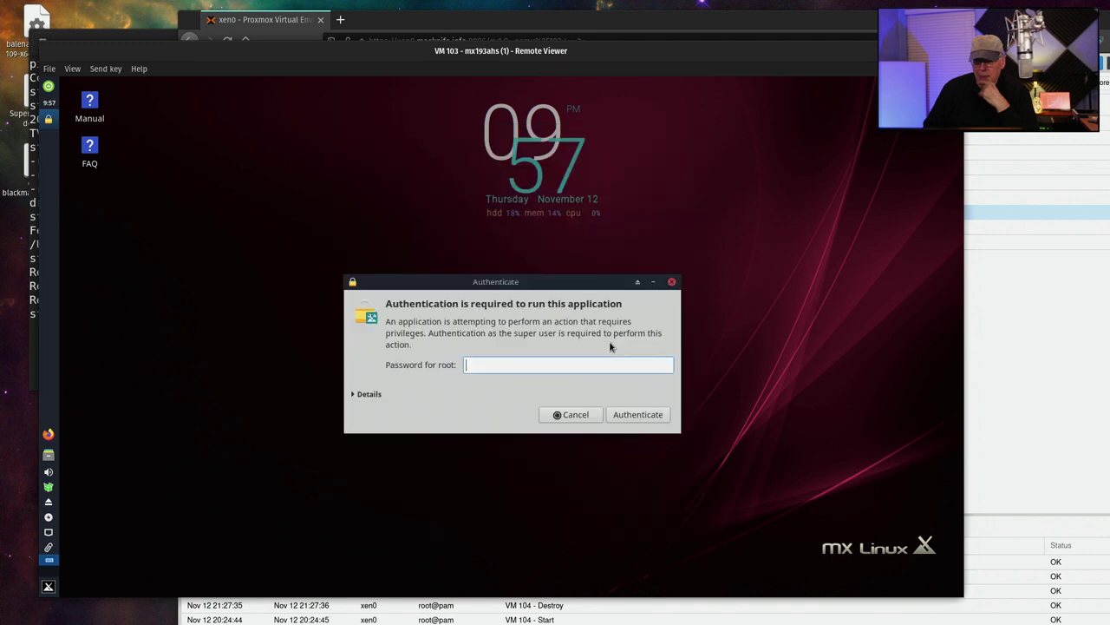
{"action": "type", "text": "••••••••"}
{"action": "key", "text": "Return"}
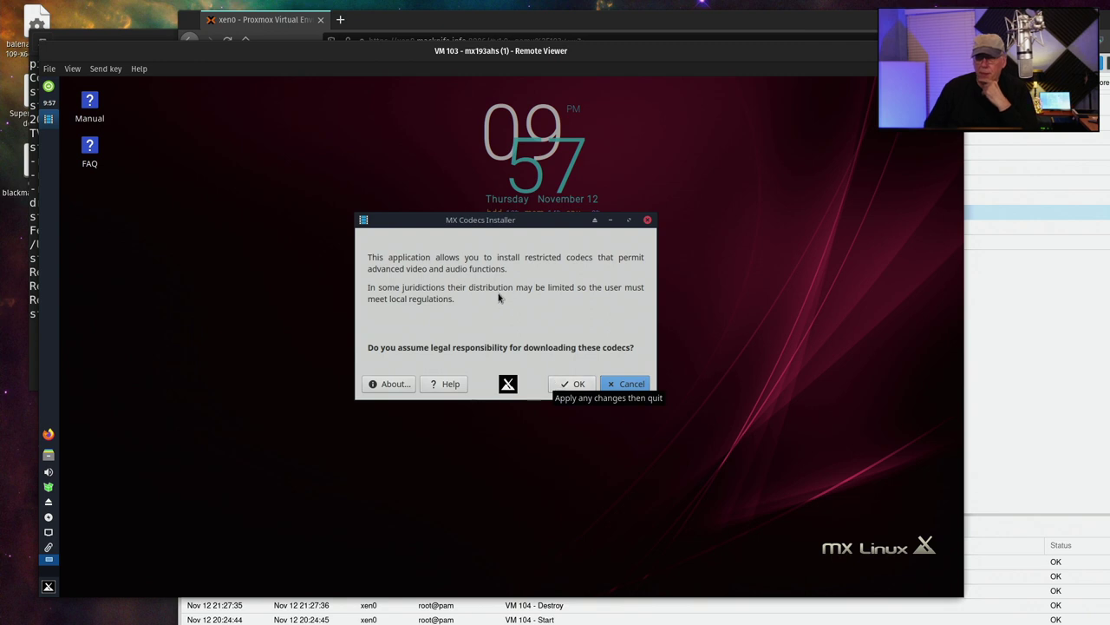
{"action": "left_click", "coordinate": [569, 386]}
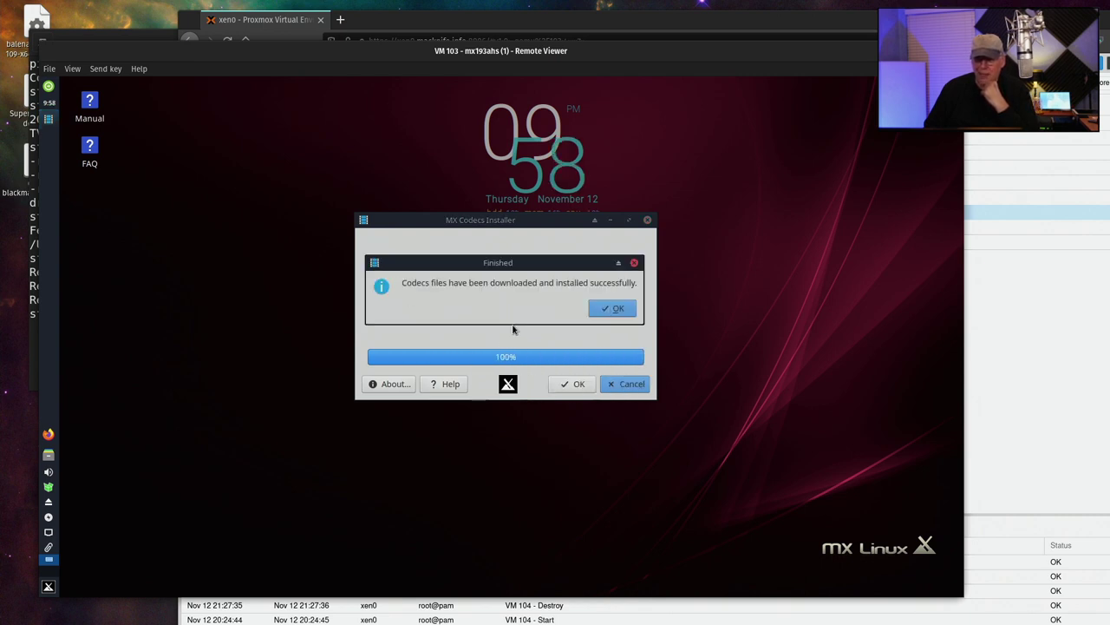
{"action": "left_click", "coordinate": [607, 312]}
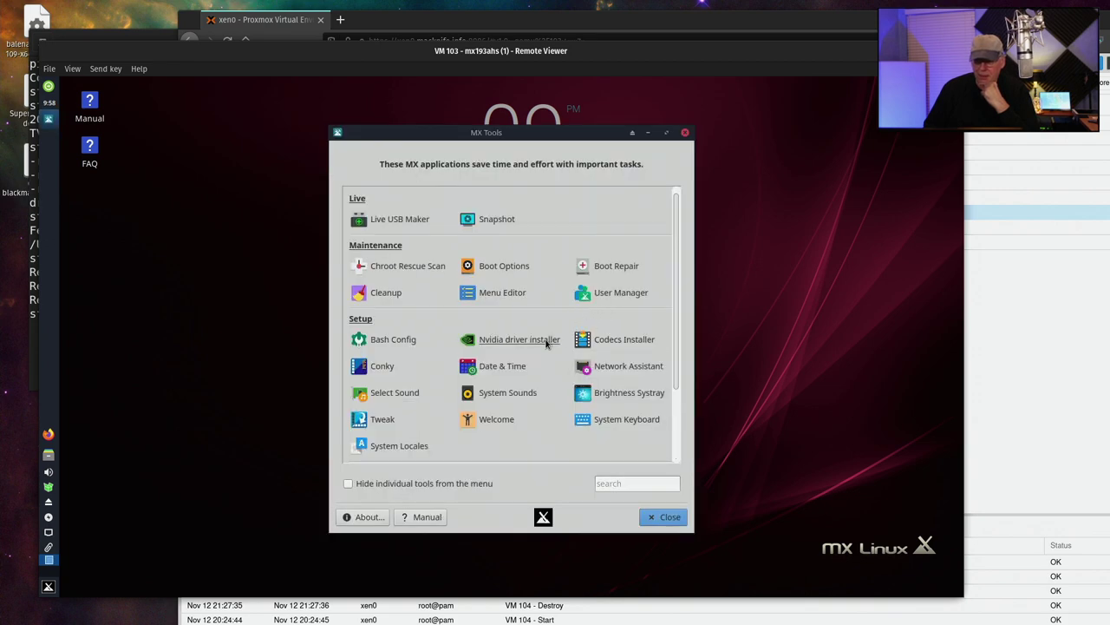
Launch MX Conky, acknowledge the data update notice, and open Conky Manager moved to the left
{"action": "left_click", "coordinate": [382, 367]}
{"action": "left_click", "coordinate": [618, 350]}
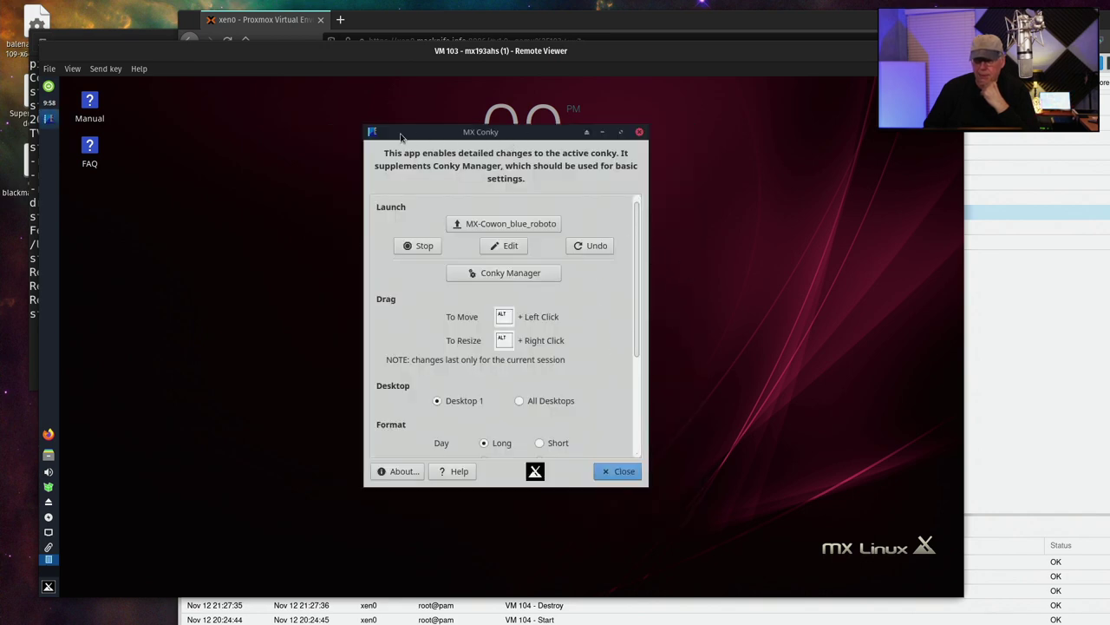
{"action": "left_click", "coordinate": [500, 274]}
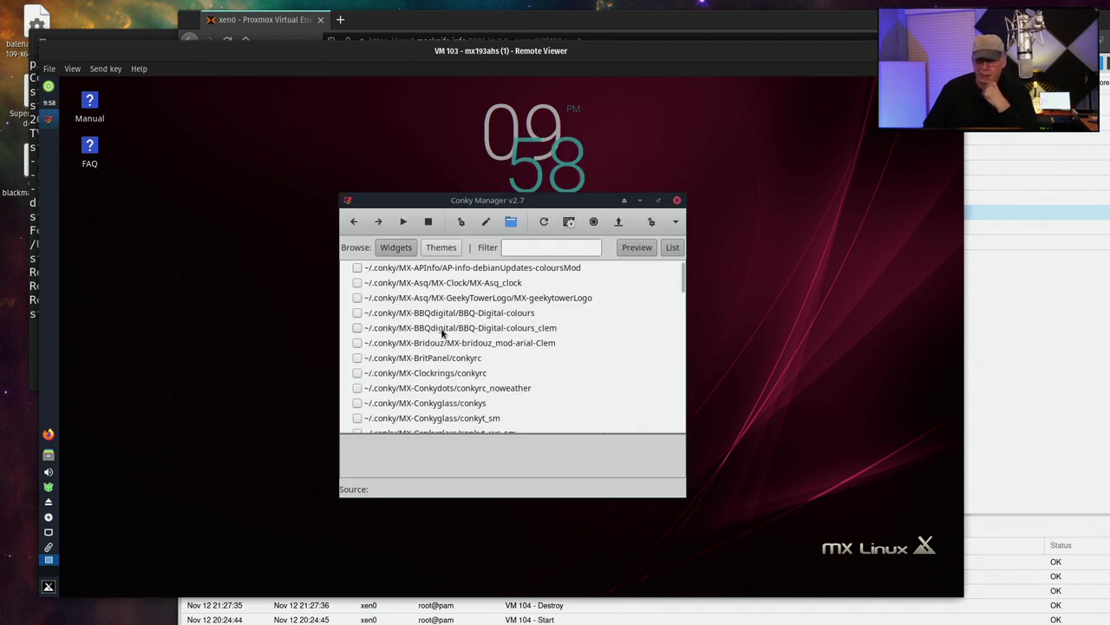
{"action": "left_click_drag", "start_coordinate": [488, 199], "coordinate": [272, 200]}
Untick MX-Cowon_blue_roboto and tick MX-CoreBlue/conkyrc2core in the Widgets list
{"action": "scroll", "coordinate": [231, 364], "scroll_direction": "down", "scroll_amount": 2}
{"action": "scroll", "coordinate": [237, 365], "scroll_direction": "down", "scroll_amount": 6}
{"action": "left_click", "coordinate": [141, 318]}
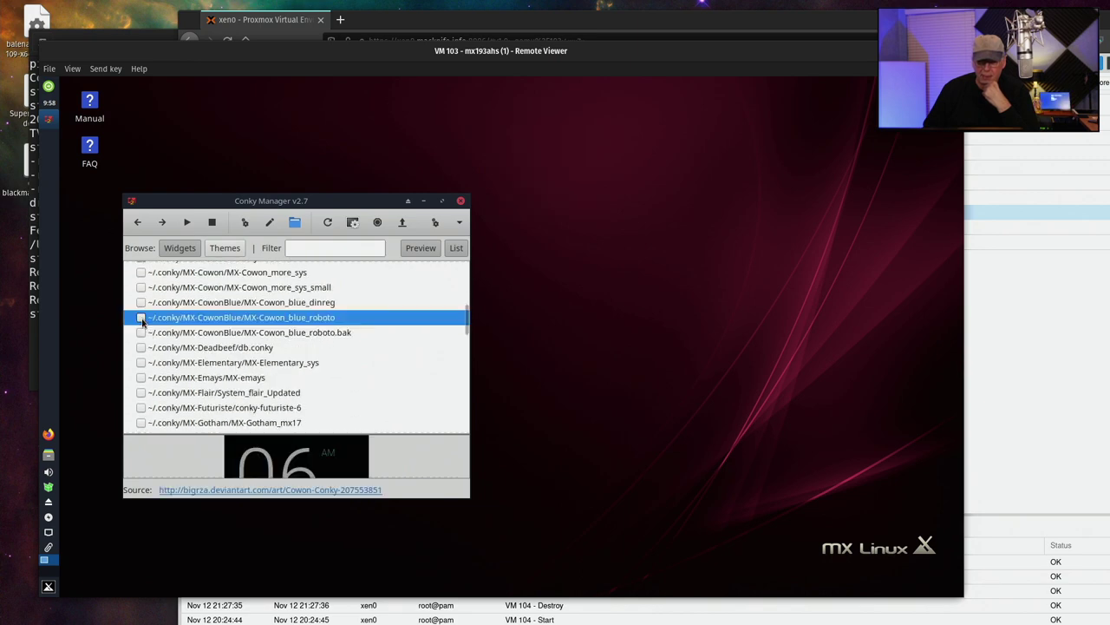
{"action": "scroll", "coordinate": [205, 341], "scroll_direction": "down", "scroll_amount": 5}
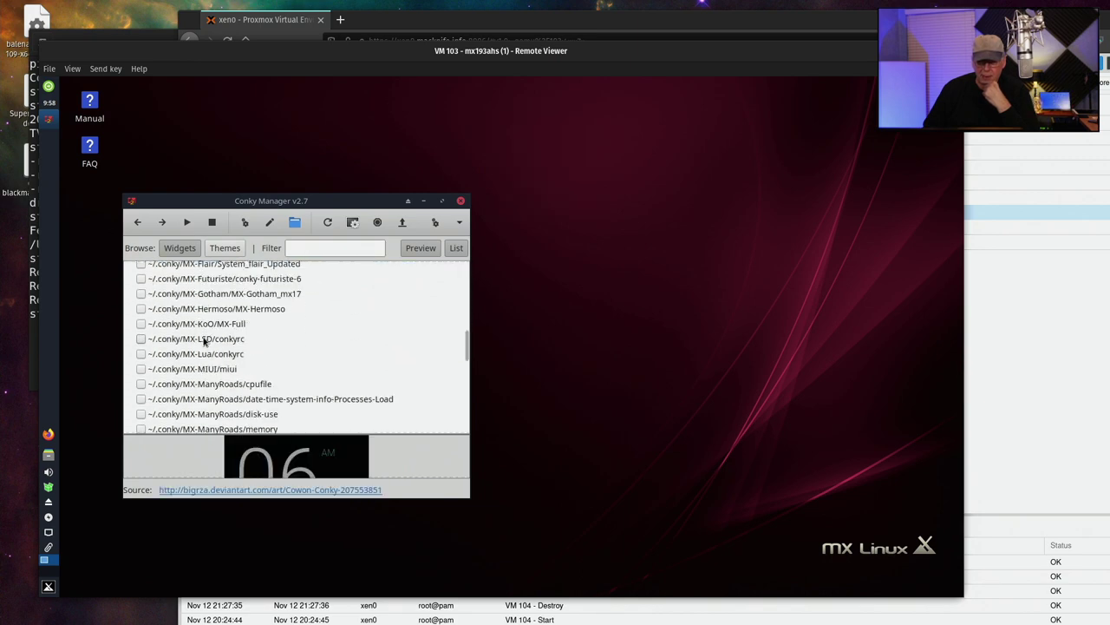
{"action": "scroll", "coordinate": [204, 341], "scroll_direction": "up", "scroll_amount": 8}
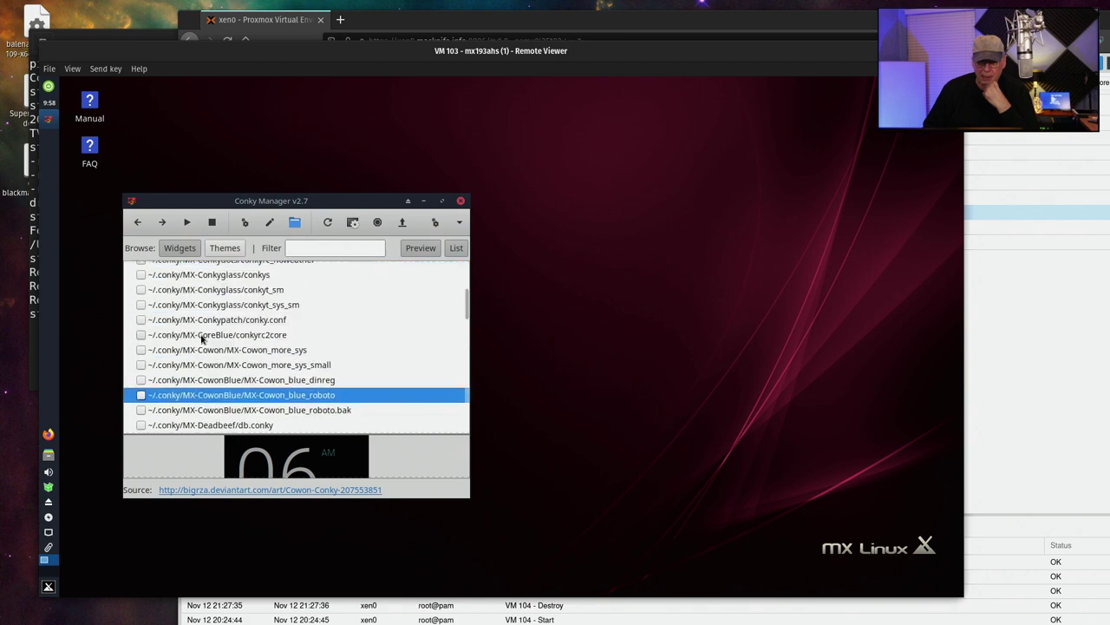
{"action": "scroll", "coordinate": [185, 338], "scroll_direction": "down", "scroll_amount": 7}
{"action": "scroll", "coordinate": [189, 340], "scroll_direction": "up", "scroll_amount": 3}
{"action": "scroll", "coordinate": [188, 339], "scroll_direction": "up", "scroll_amount": 2}
{"action": "scroll", "coordinate": [188, 339], "scroll_direction": "up", "scroll_amount": 2}
{"action": "scroll", "coordinate": [188, 340], "scroll_direction": "up", "scroll_amount": 5}
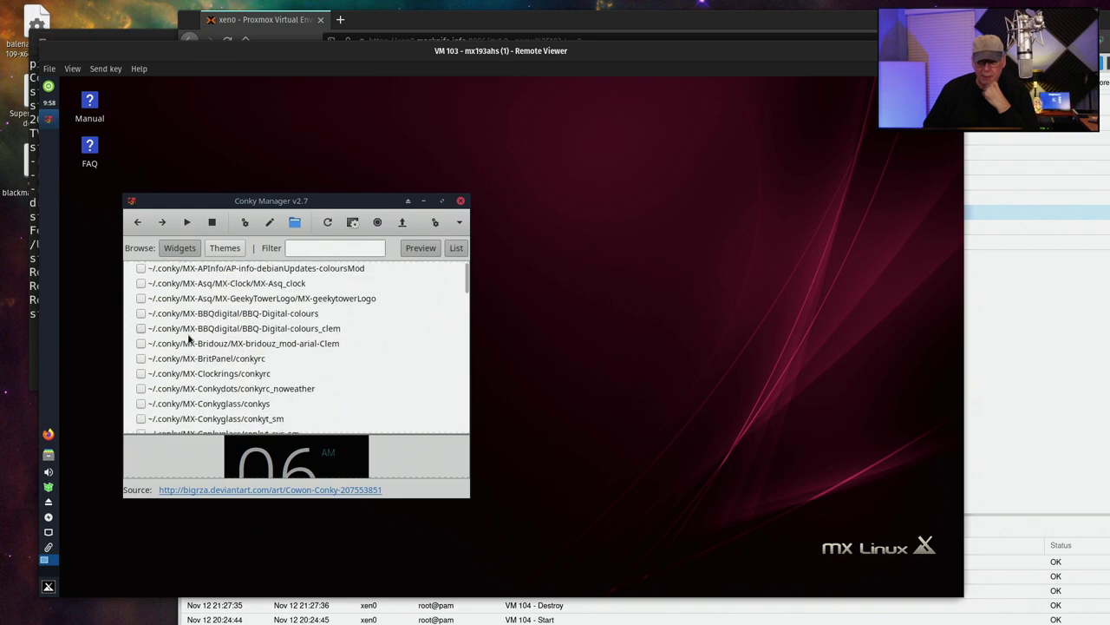
{"action": "scroll", "coordinate": [185, 322], "scroll_direction": "down", "scroll_amount": 2}
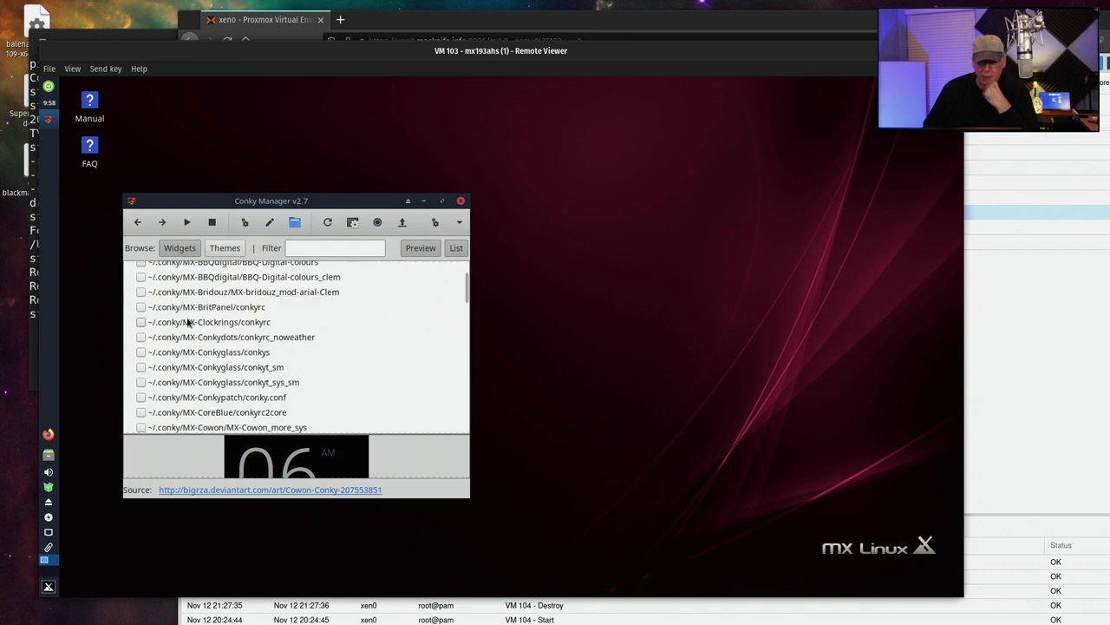
{"action": "scroll", "coordinate": [187, 322], "scroll_direction": "down", "scroll_amount": 2}
{"action": "scroll", "coordinate": [188, 322], "scroll_direction": "down", "scroll_amount": 2}
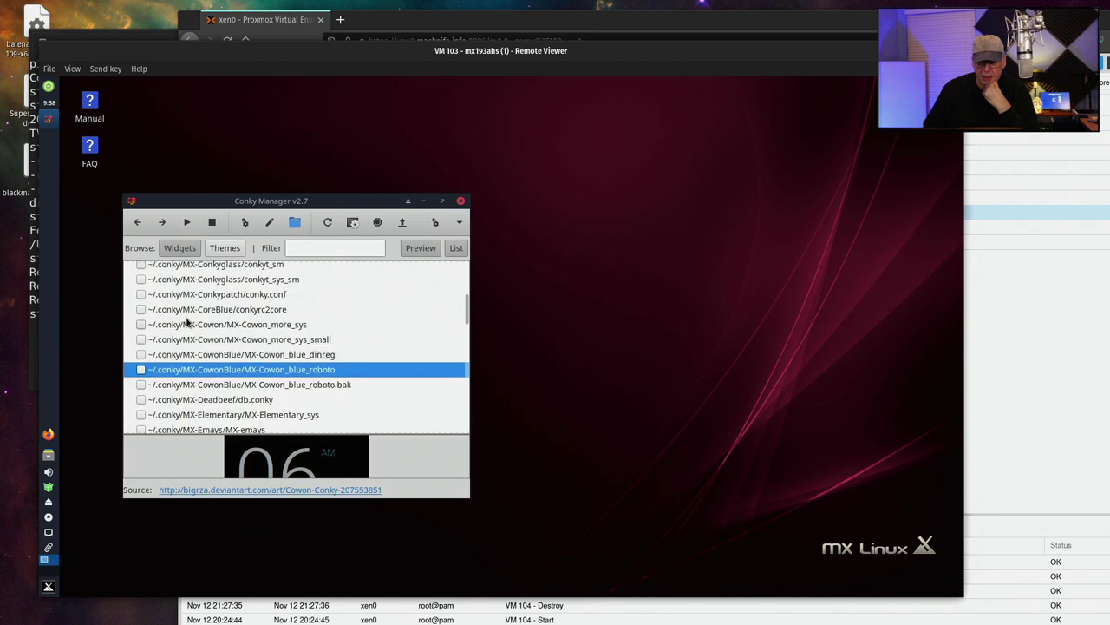
{"action": "left_click", "coordinate": [140, 310]}
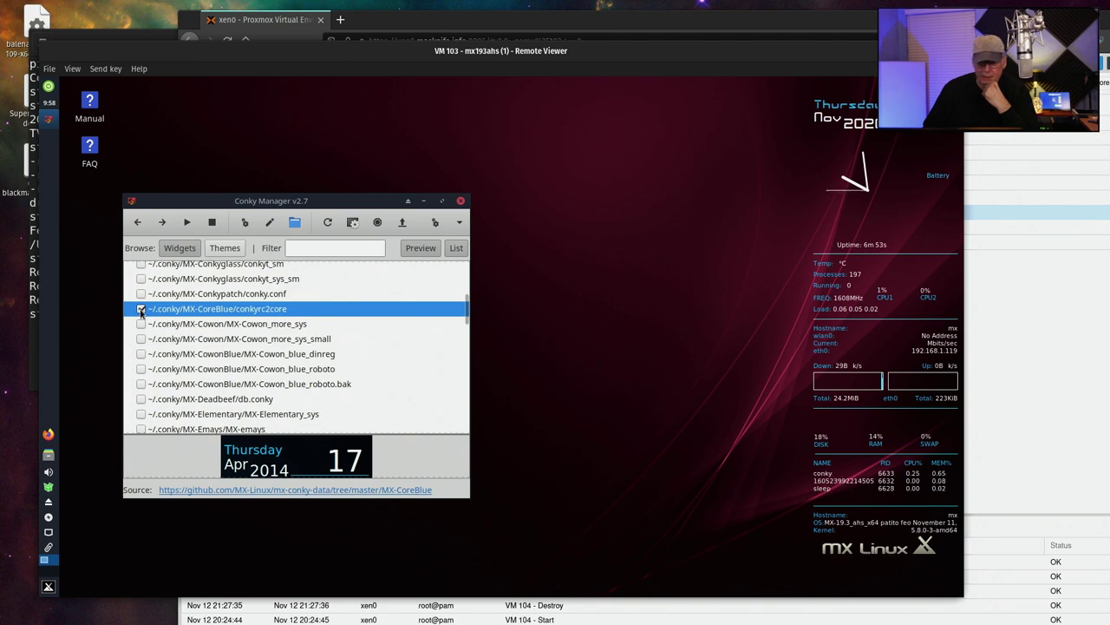
Turn off conkyrc2core and briefly toggle the MX-Cowon_blue_roboto clock, leaving it off
{"action": "left_click", "coordinate": [141, 310]}
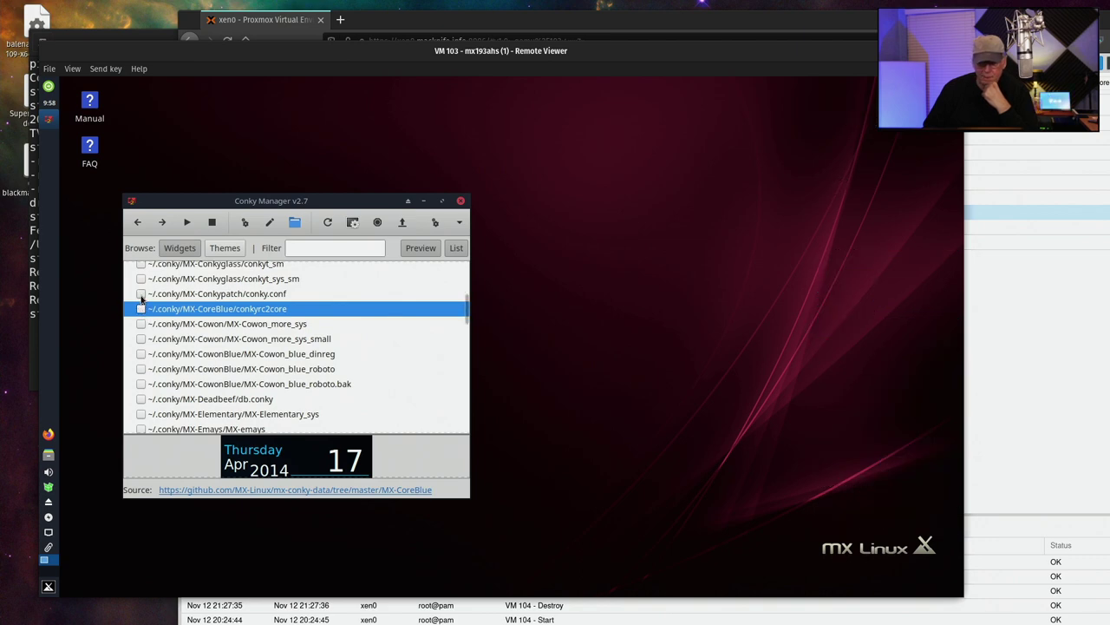
{"action": "scroll", "coordinate": [147, 326], "scroll_direction": "down", "scroll_amount": 2}
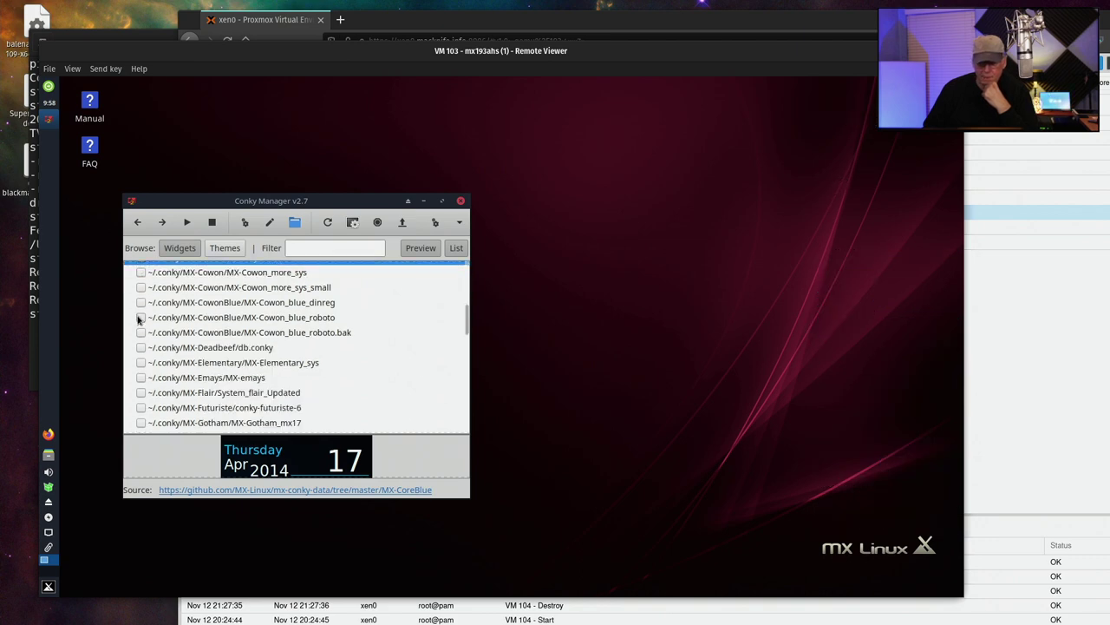
{"action": "left_click", "coordinate": [140, 317]}
{"action": "left_click", "coordinate": [141, 317]}
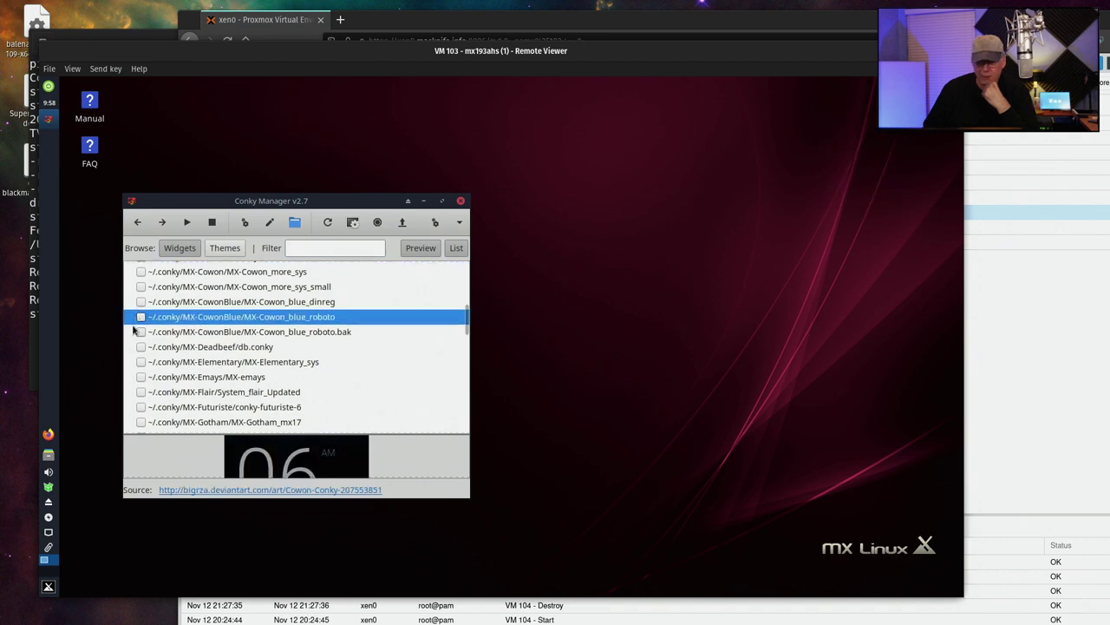
{"action": "scroll", "coordinate": [144, 318], "scroll_direction": "up", "scroll_amount": 4}
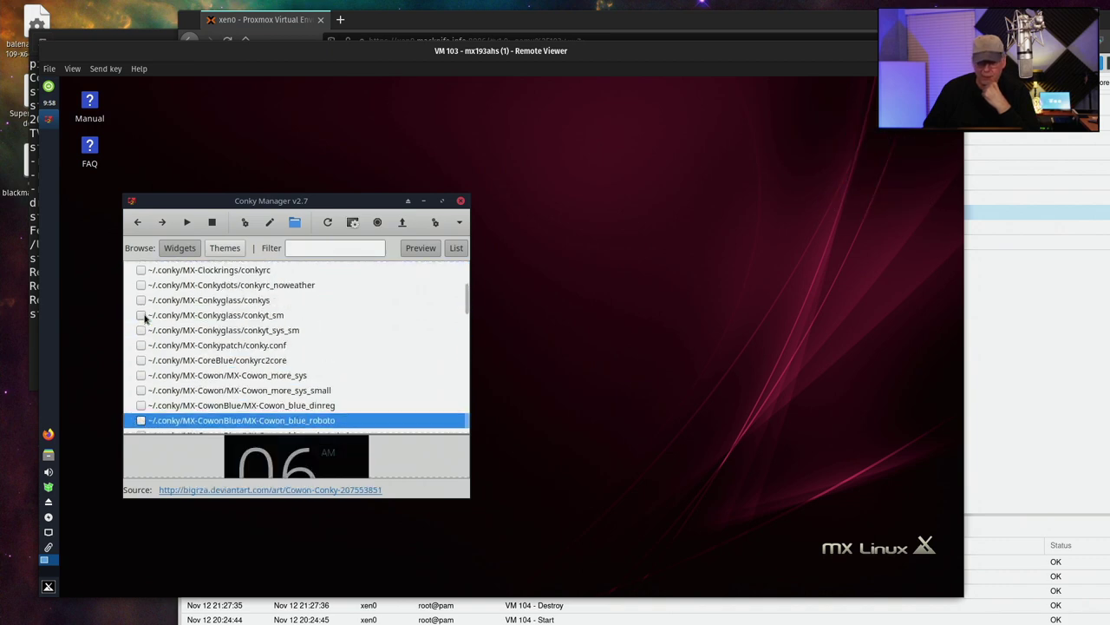
{"action": "scroll", "coordinate": [137, 312], "scroll_direction": "up", "scroll_amount": 2}
{"action": "scroll", "coordinate": [148, 310], "scroll_direction": "down", "scroll_amount": 1}
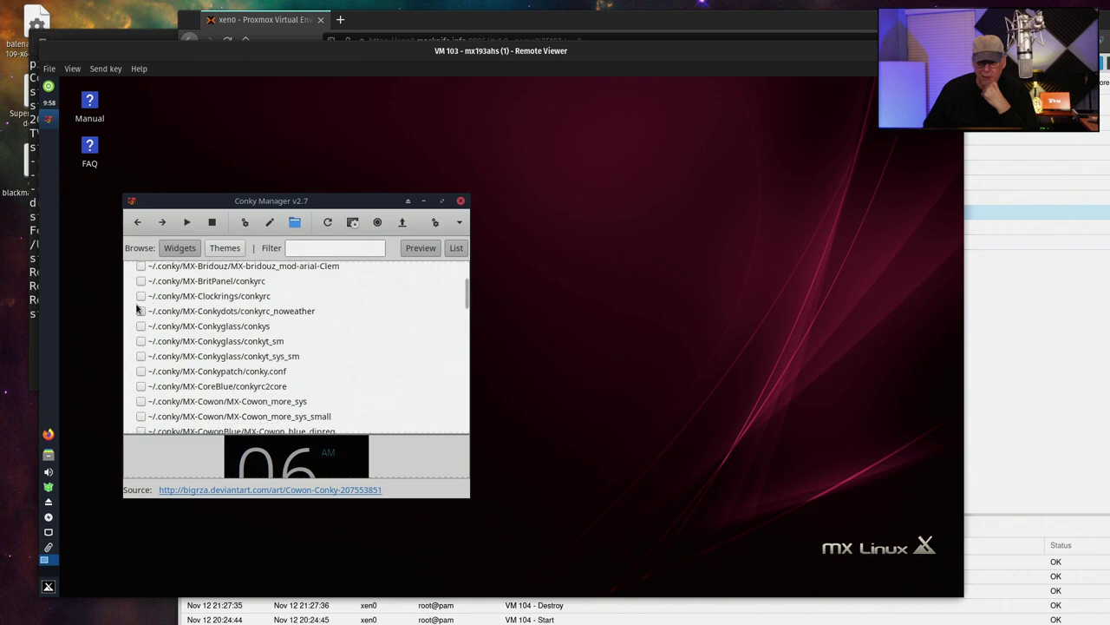
{"action": "scroll", "coordinate": [149, 323], "scroll_direction": "up", "scroll_amount": 2}
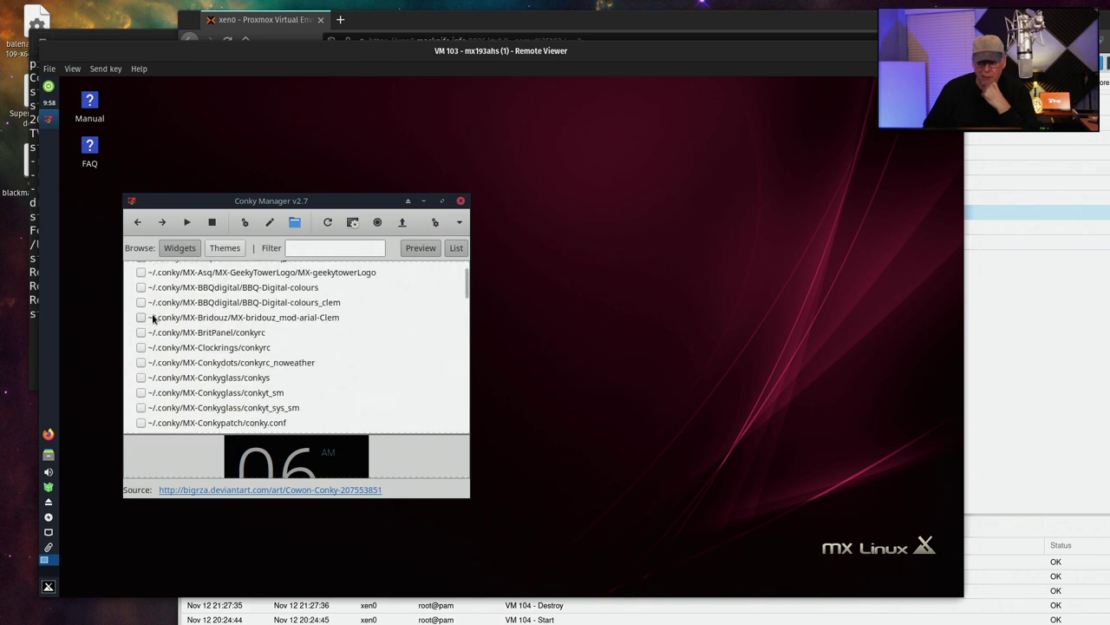
Try the BBQ-Digital-colours and MX-Cowon_blue_dinreg widgets, switching each back off
{"action": "left_click", "coordinate": [140, 303]}
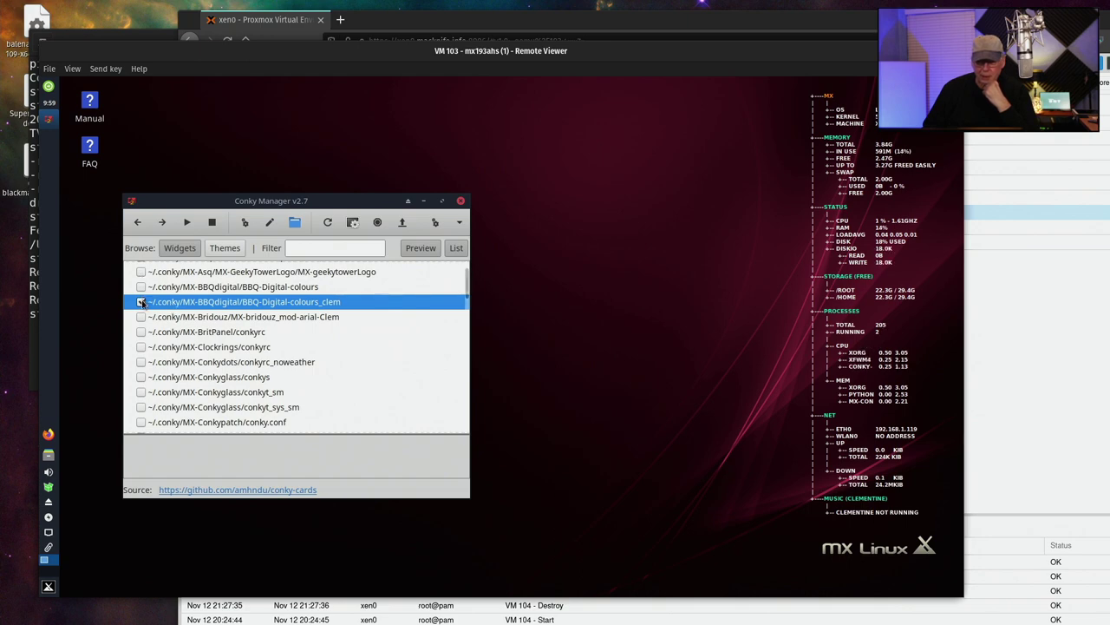
{"action": "left_click", "coordinate": [141, 288]}
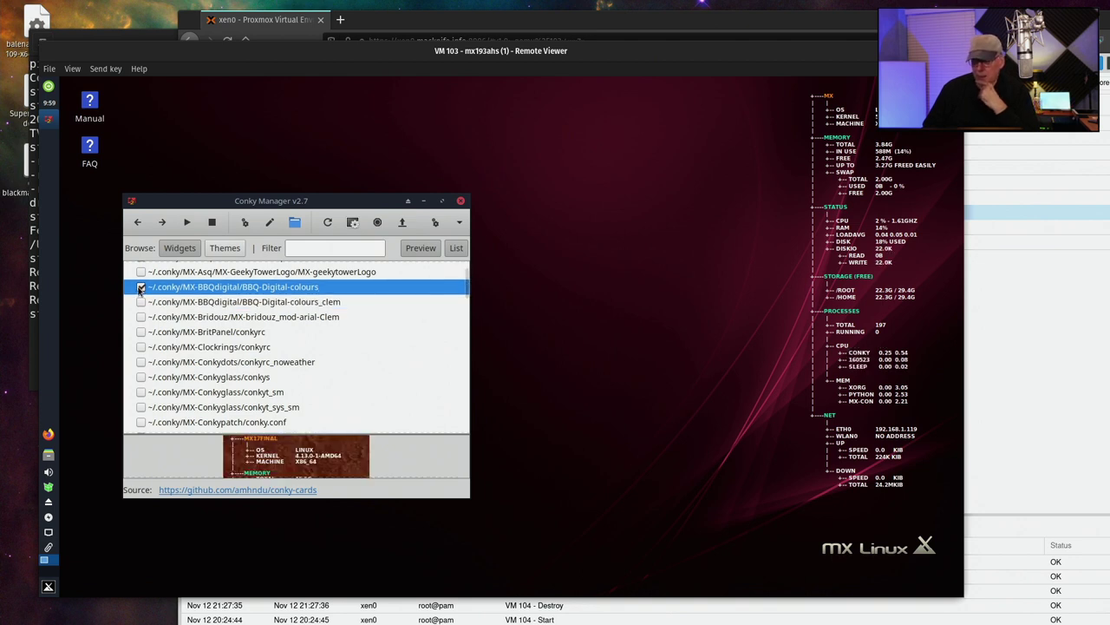
{"action": "left_click", "coordinate": [142, 287]}
{"action": "scroll", "coordinate": [143, 299], "scroll_direction": "down", "scroll_amount": 10}
{"action": "scroll", "coordinate": [149, 319], "scroll_direction": "up", "scroll_amount": 5}
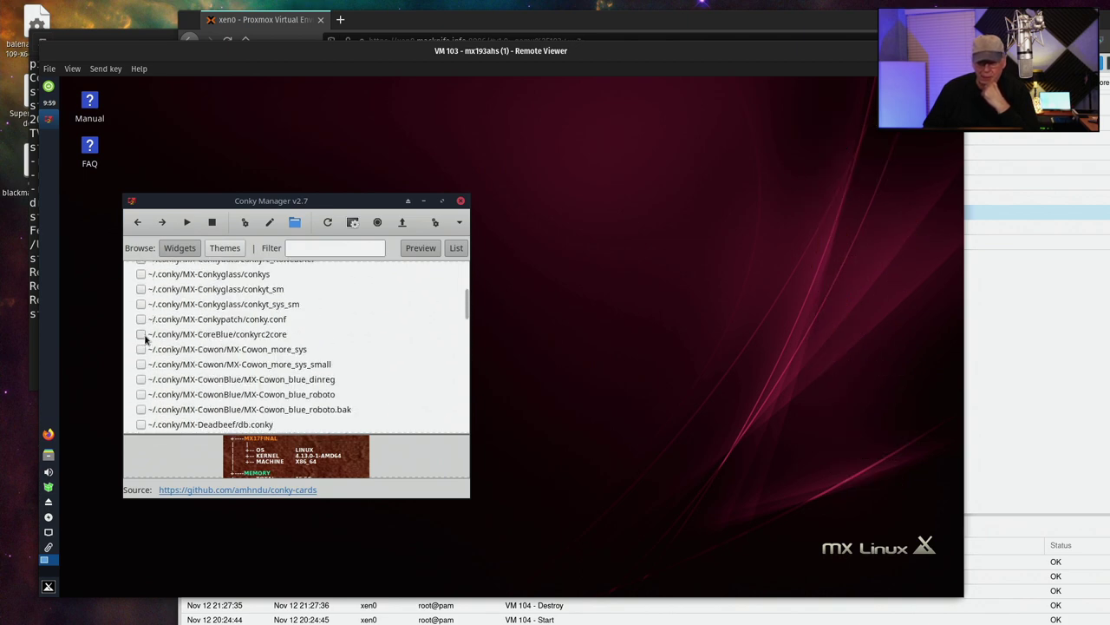
{"action": "scroll", "coordinate": [152, 347], "scroll_direction": "down", "scroll_amount": 2}
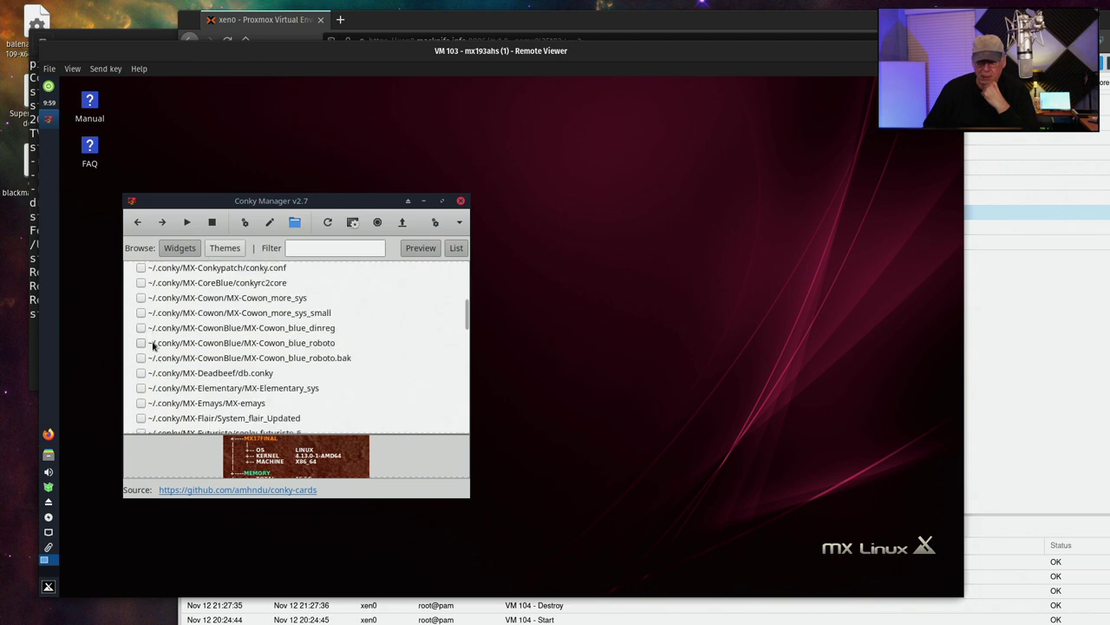
{"action": "left_click", "coordinate": [141, 328]}
{"action": "left_click", "coordinate": [141, 328]}
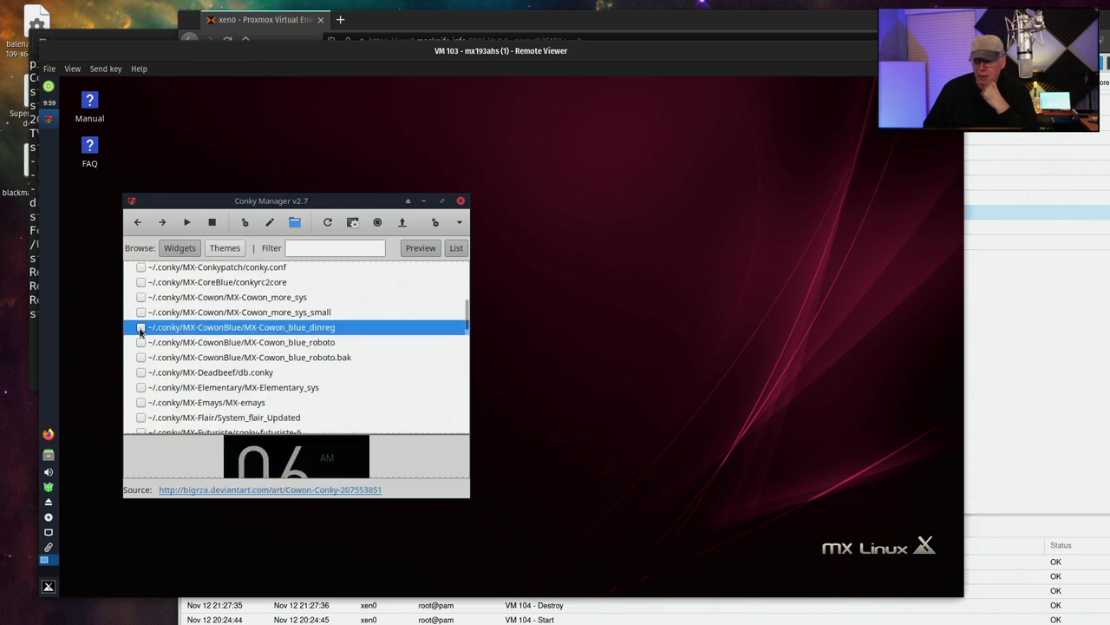
{"action": "scroll", "coordinate": [155, 343], "scroll_direction": "down", "scroll_amount": 7}
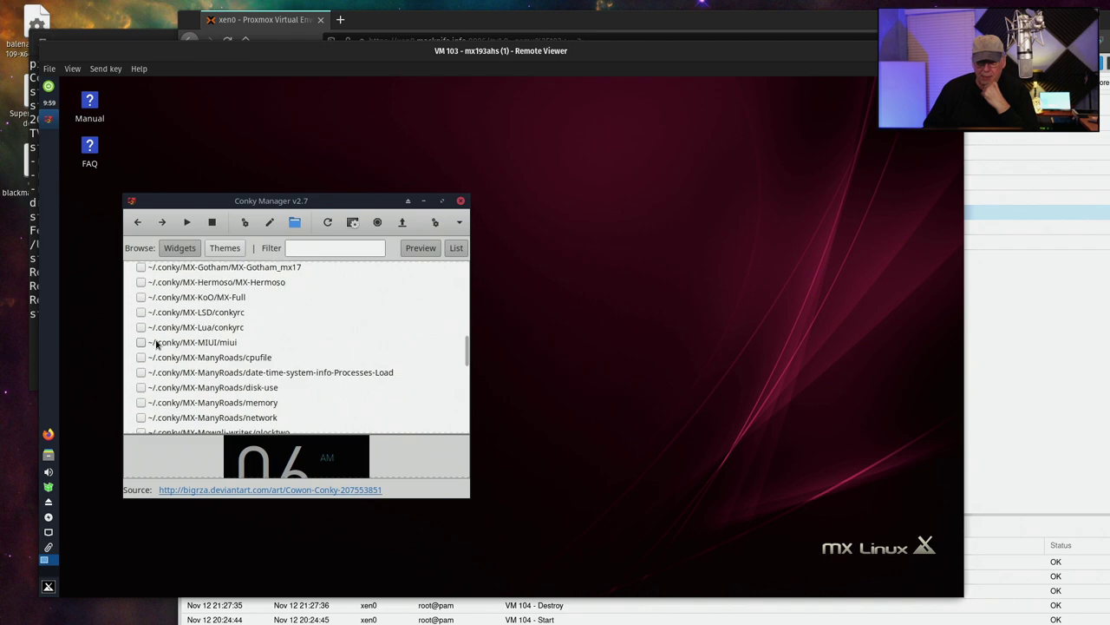
{"action": "scroll", "coordinate": [158, 345], "scroll_direction": "down", "scroll_amount": 1}
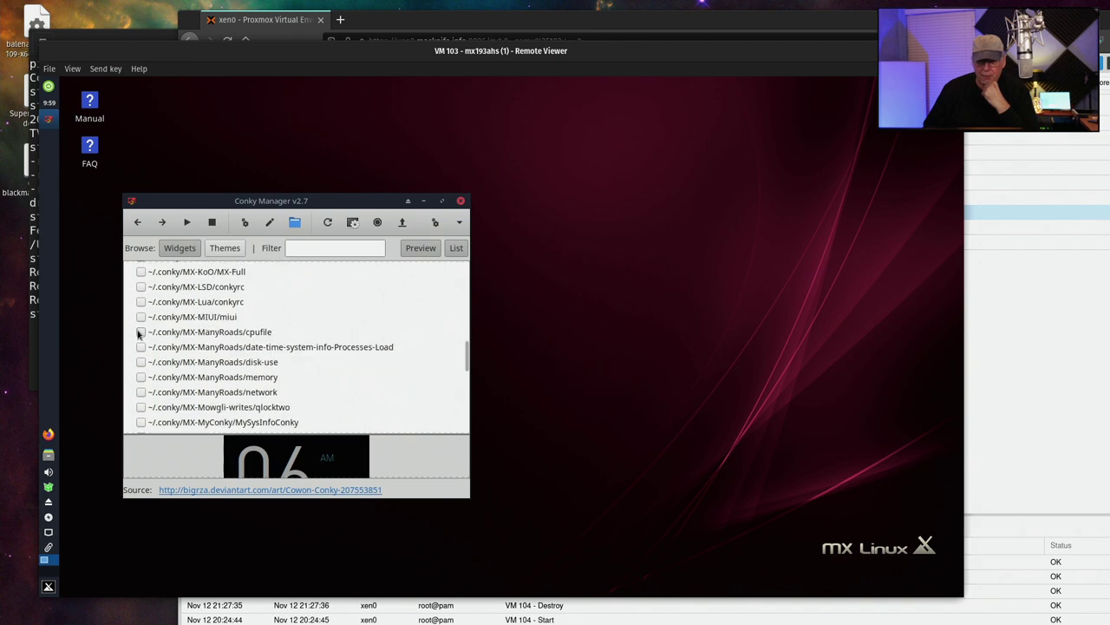
Enable the ManyRoads cpufile, disk-use, memory and network widgets, dropping the date widget
{"action": "left_click", "coordinate": [140, 332]}
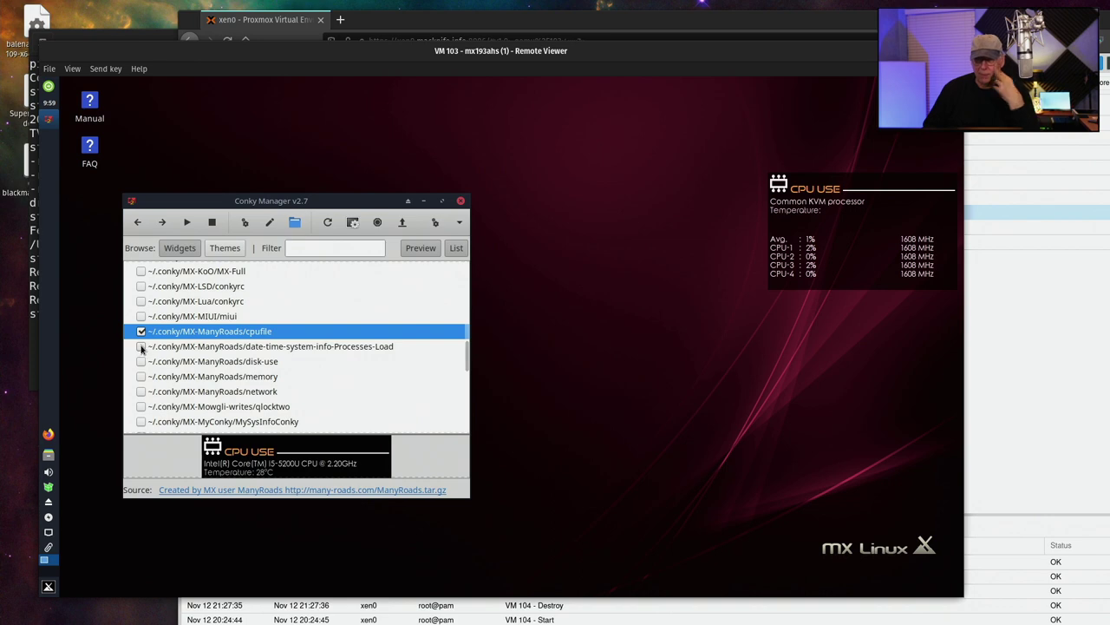
{"action": "left_click", "coordinate": [140, 346]}
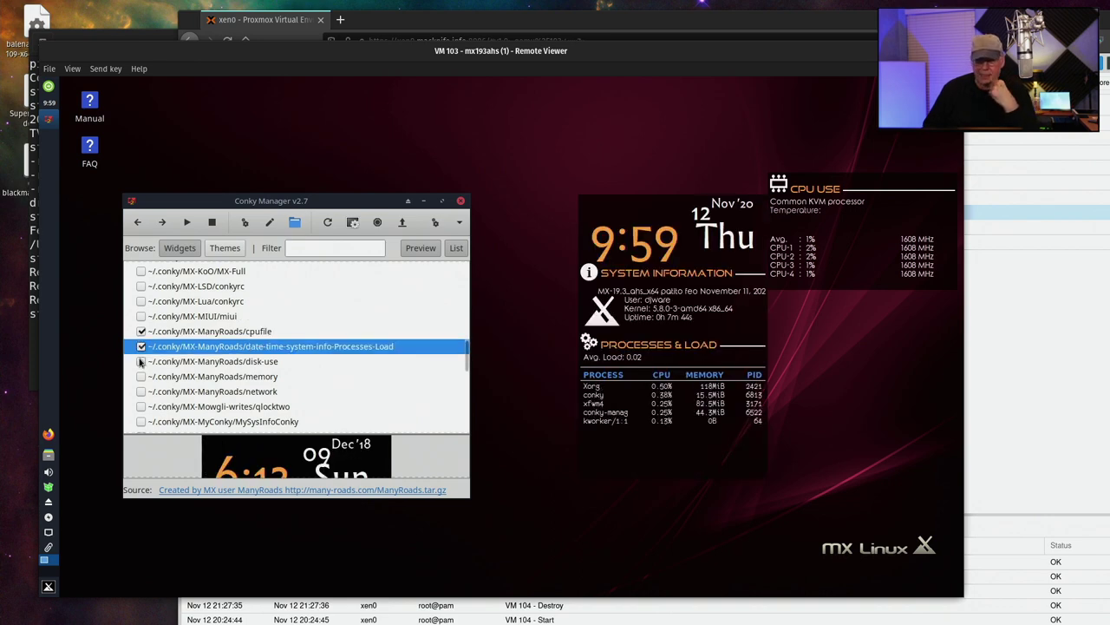
{"action": "left_click", "coordinate": [140, 362]}
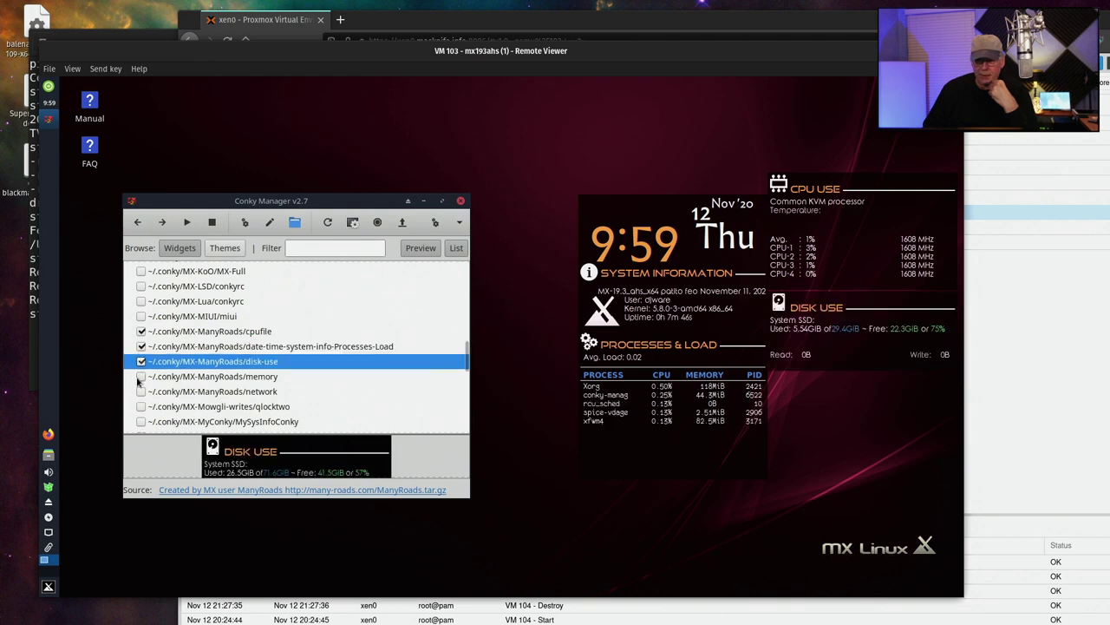
{"action": "left_click", "coordinate": [140, 377]}
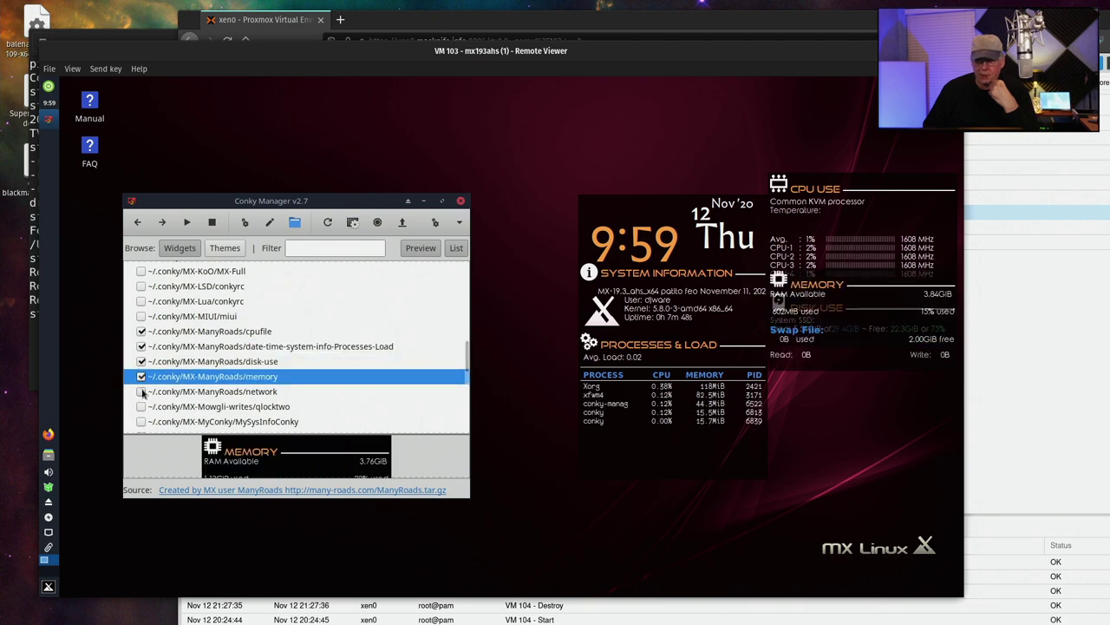
{"action": "left_click", "coordinate": [141, 392]}
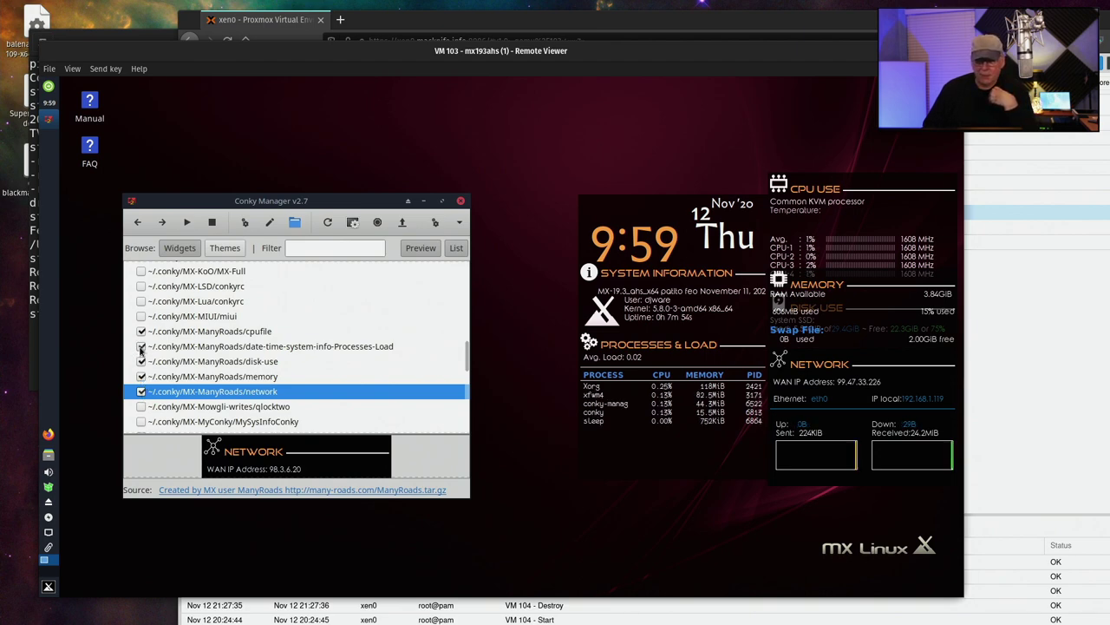
{"action": "left_click", "coordinate": [140, 347]}
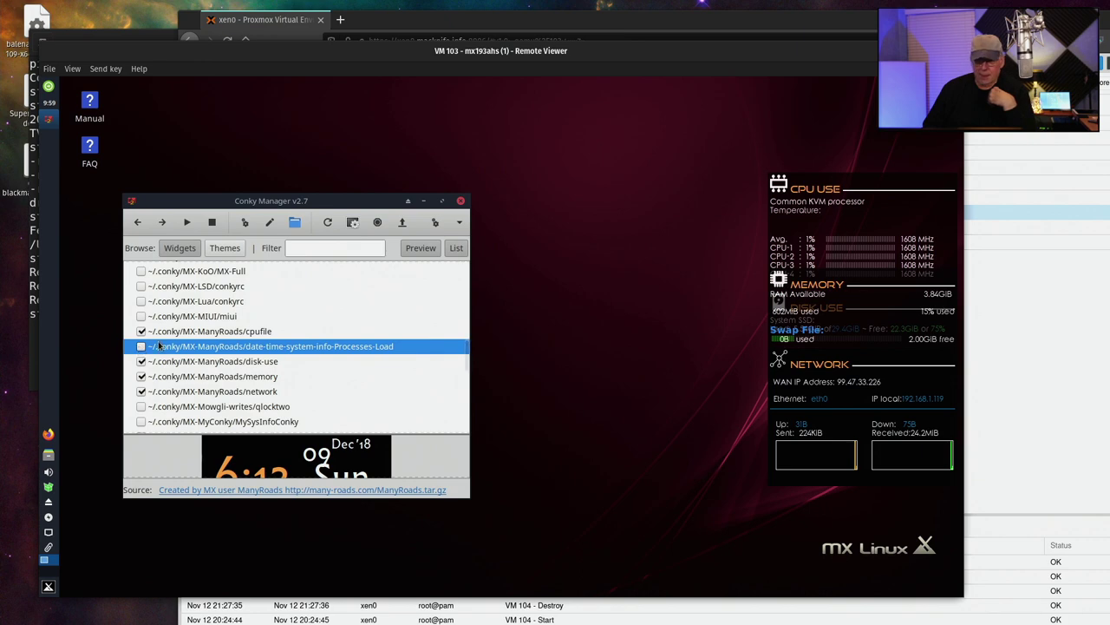
Turn off the ManyRoads network and disk-use widgets, keeping cpufile and memory on
{"action": "scroll", "coordinate": [165, 344], "scroll_direction": "down", "scroll_amount": 1}
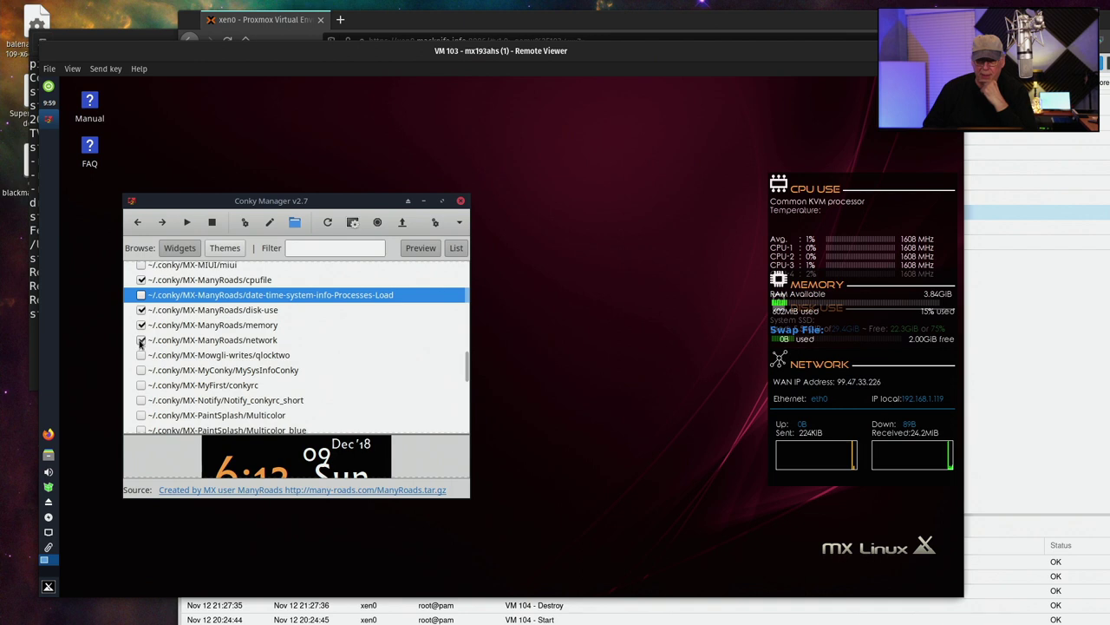
{"action": "left_click", "coordinate": [141, 340]}
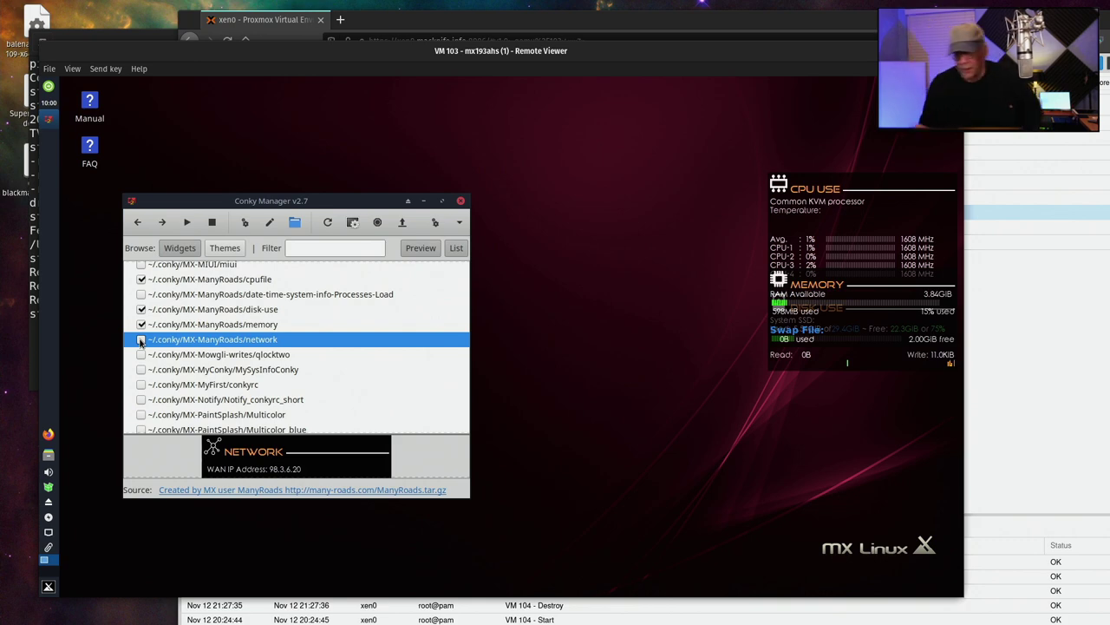
{"action": "left_click", "coordinate": [141, 324]}
{"action": "left_click", "coordinate": [141, 323]}
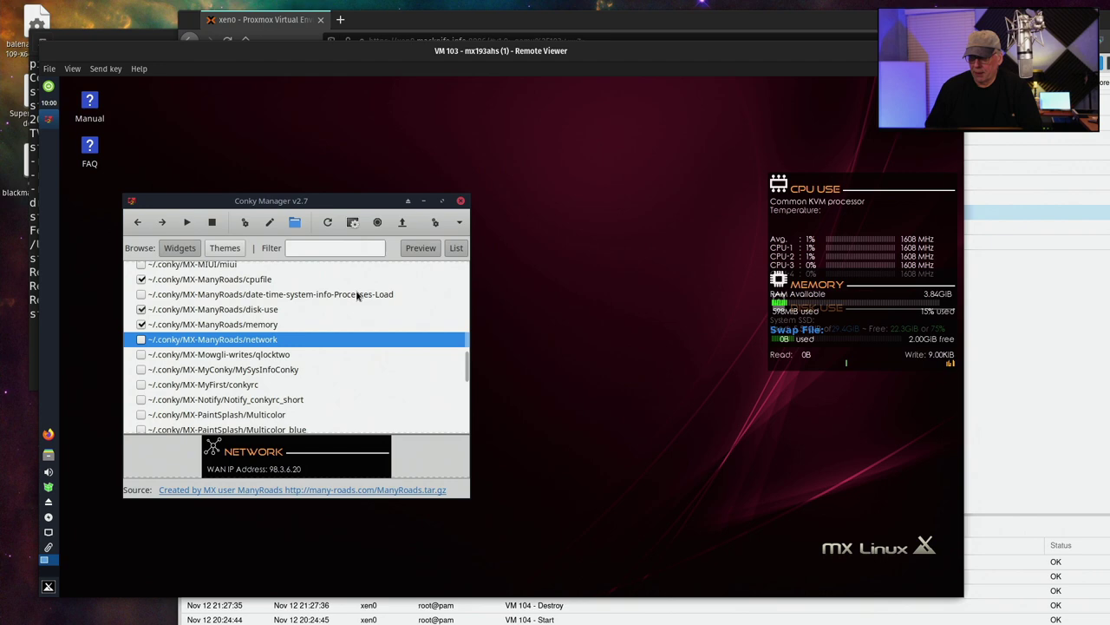
{"action": "left_click", "coordinate": [142, 324]}
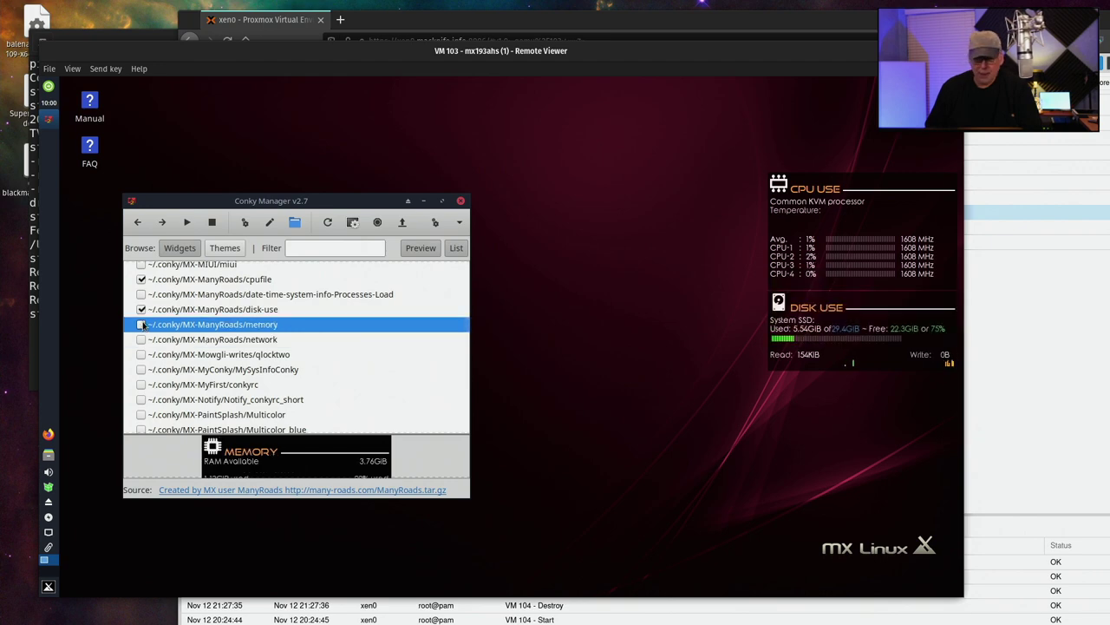
{"action": "left_click", "coordinate": [141, 309]}
{"action": "left_click", "coordinate": [139, 325]}
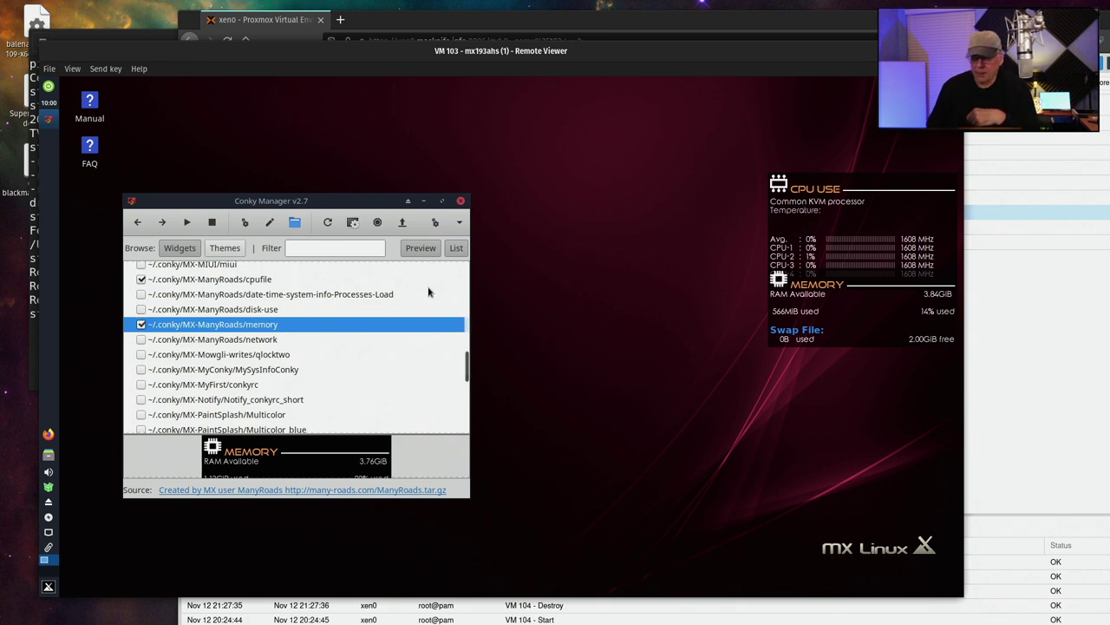
Swap memory and CPU USE for BBQ-Digital-colours_clem after trying MX-KoO/MX-Full, then view Themes
{"action": "left_click", "coordinate": [141, 325]}
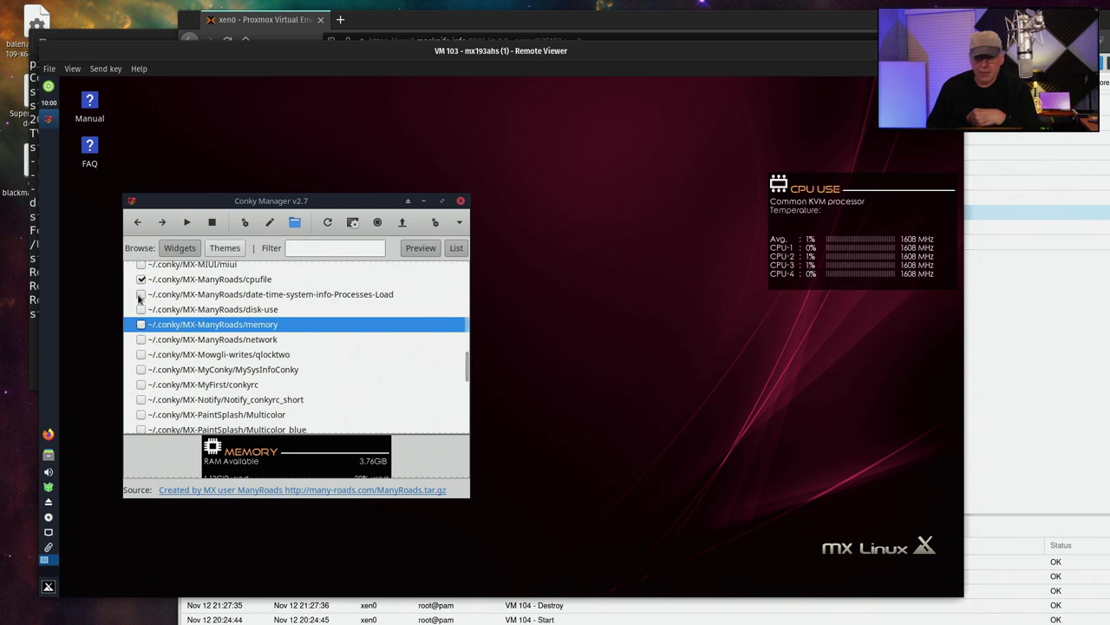
{"action": "left_click", "coordinate": [142, 280]}
{"action": "scroll", "coordinate": [171, 301], "scroll_direction": "up", "scroll_amount": 3}
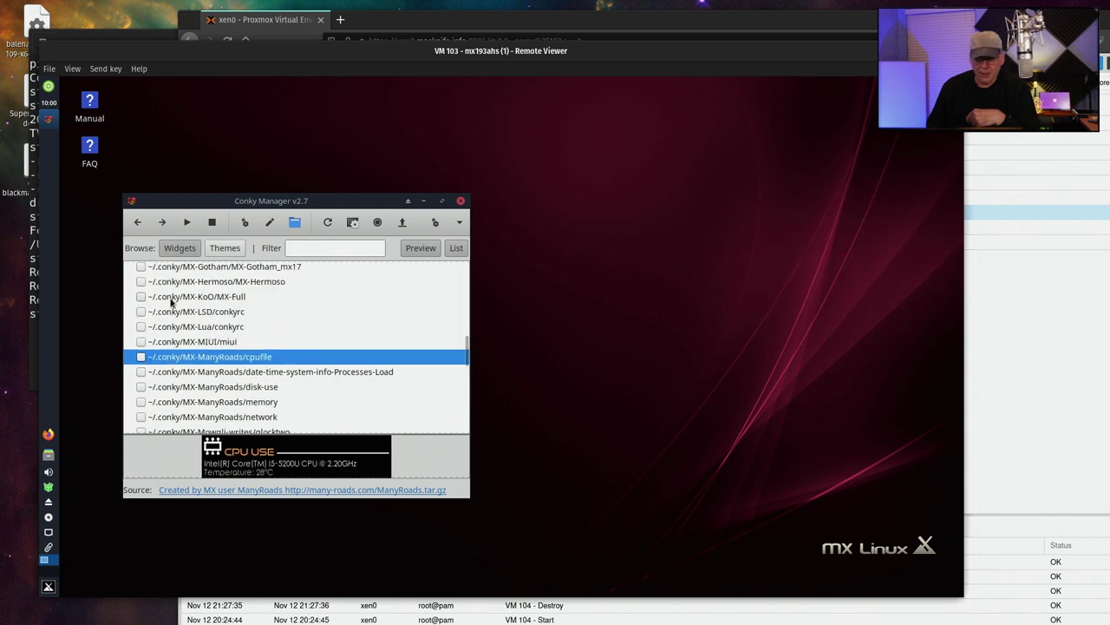
{"action": "left_click", "coordinate": [141, 296]}
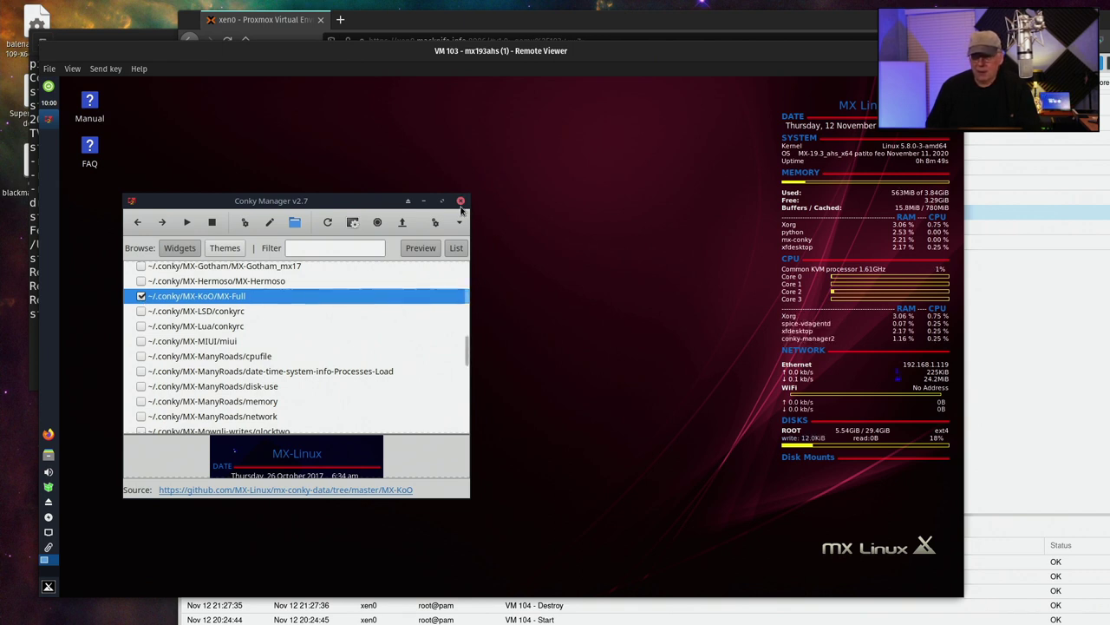
{"action": "scroll", "coordinate": [199, 305], "scroll_direction": "up", "scroll_amount": 5}
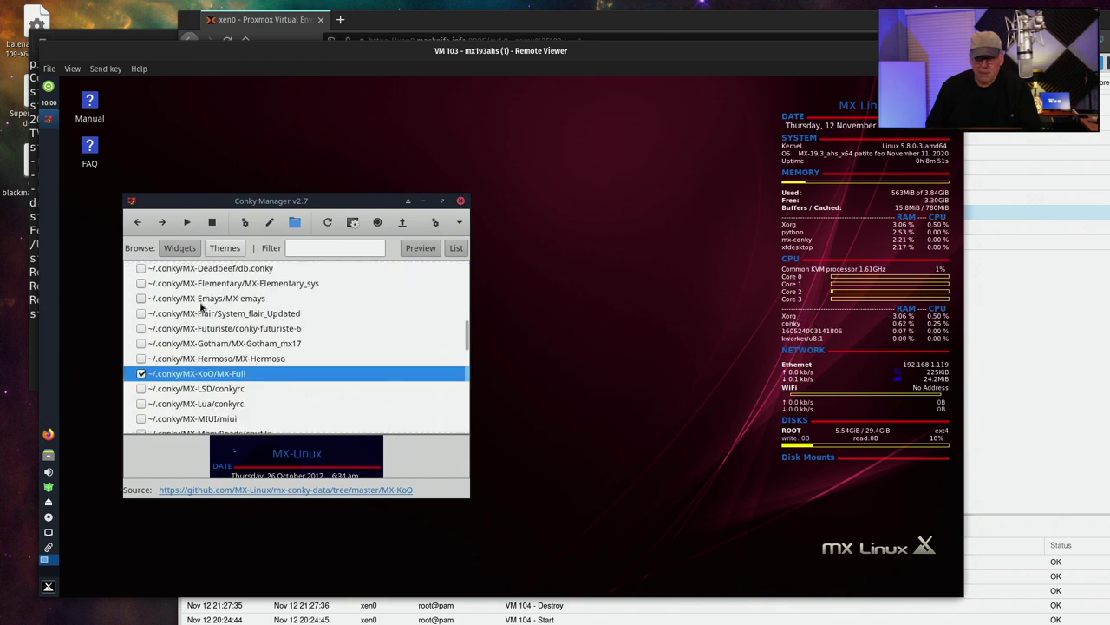
{"action": "scroll", "coordinate": [186, 313], "scroll_direction": "down", "scroll_amount": 5}
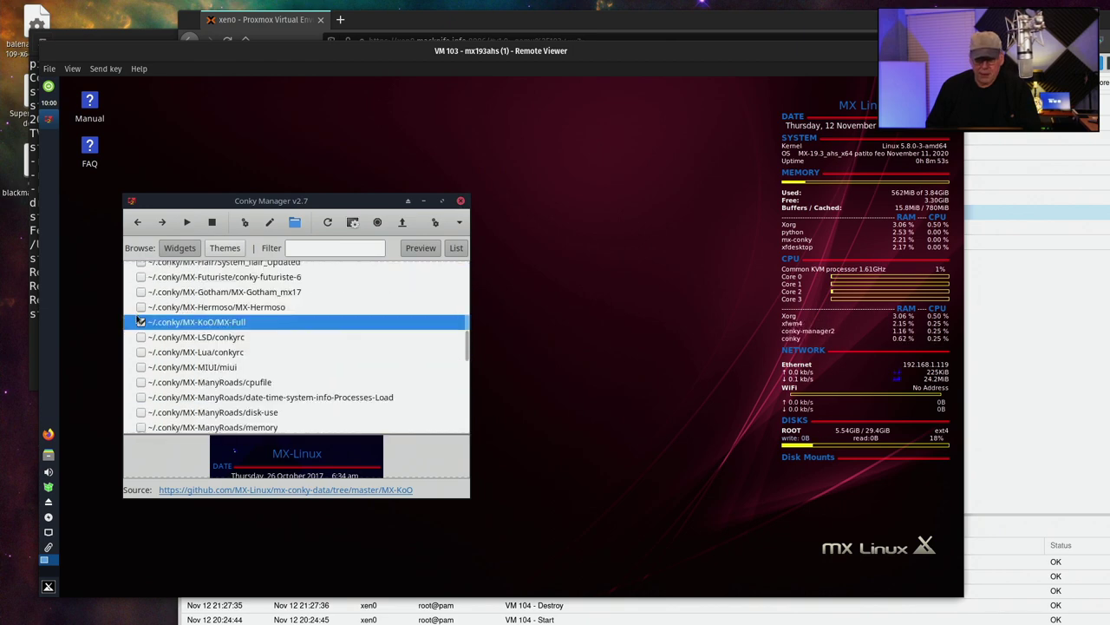
{"action": "left_click", "coordinate": [141, 322]}
{"action": "scroll", "coordinate": [198, 291], "scroll_direction": "up", "scroll_amount": 4}
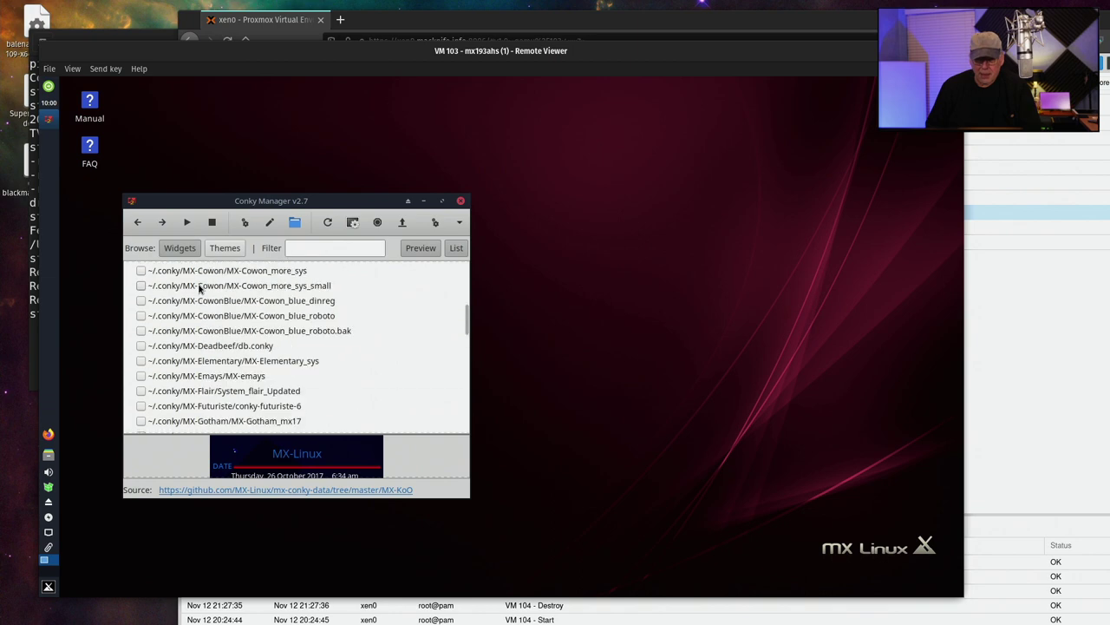
{"action": "scroll", "coordinate": [199, 288], "scroll_direction": "up", "scroll_amount": 6}
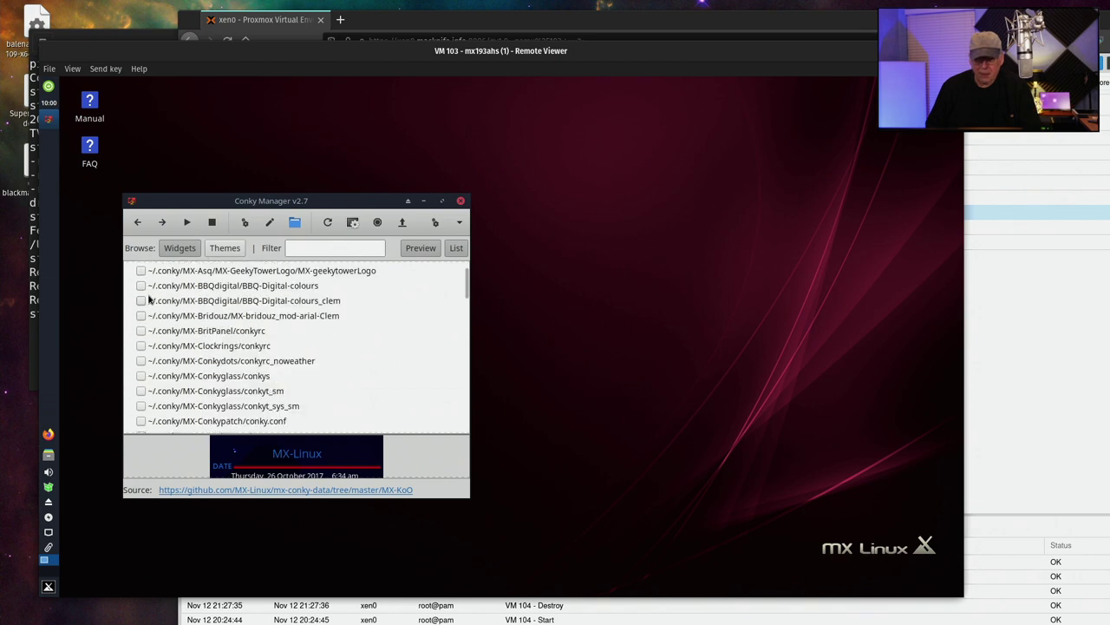
{"action": "left_click", "coordinate": [143, 301]}
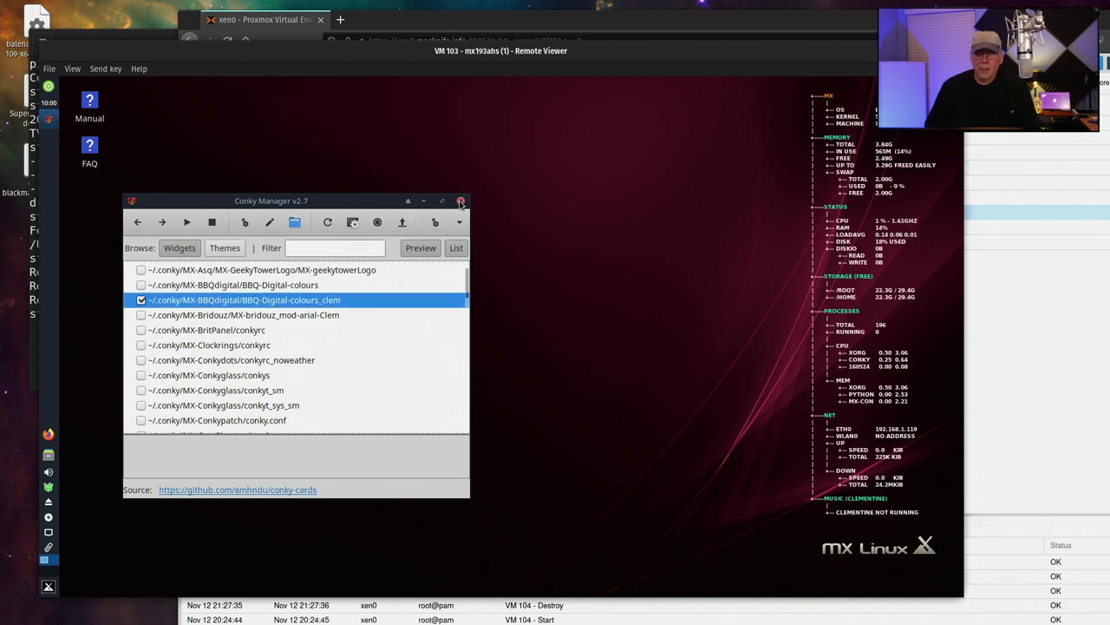
{"action": "left_click", "coordinate": [225, 247]}
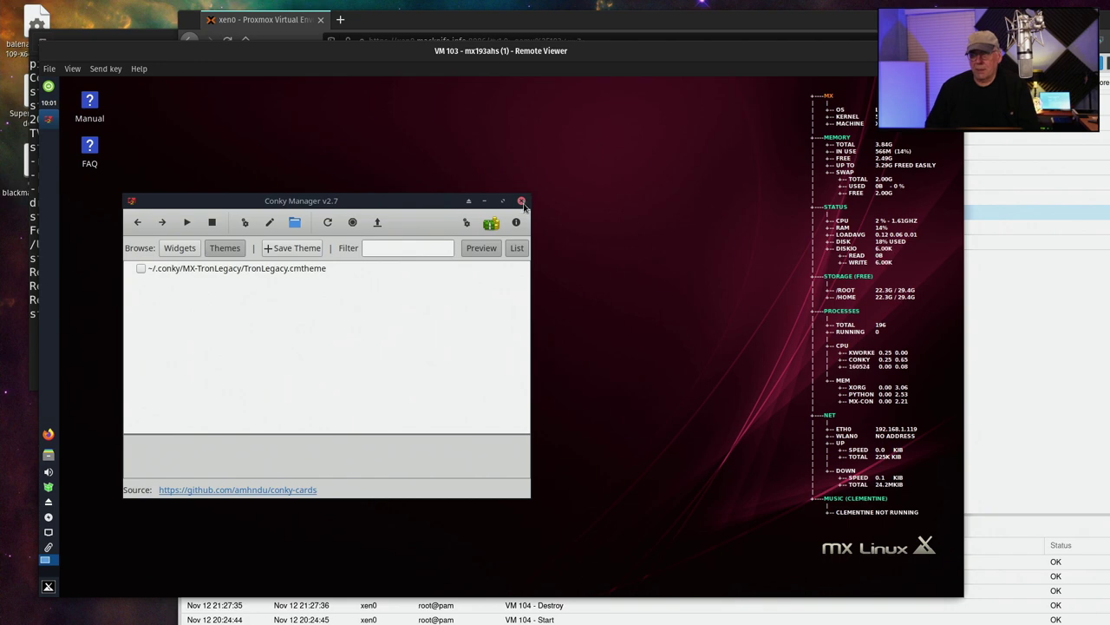
Close Conky Manager and the MX Conky dialog, then scroll through the MX Tools list
{"action": "left_click", "coordinate": [521, 202]}
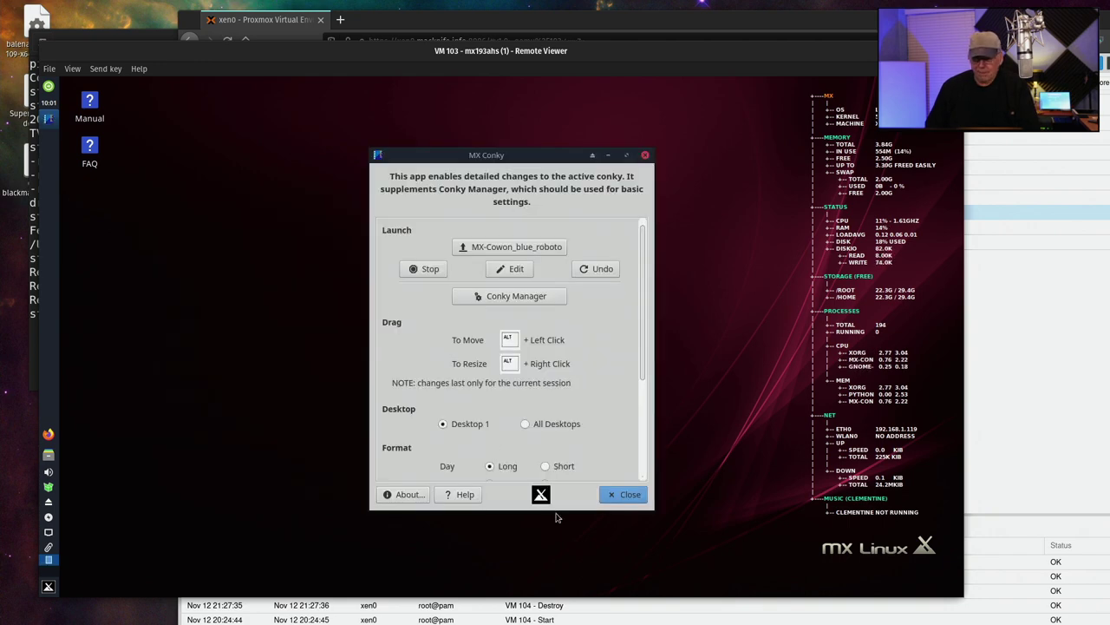
{"action": "left_click", "coordinate": [622, 494]}
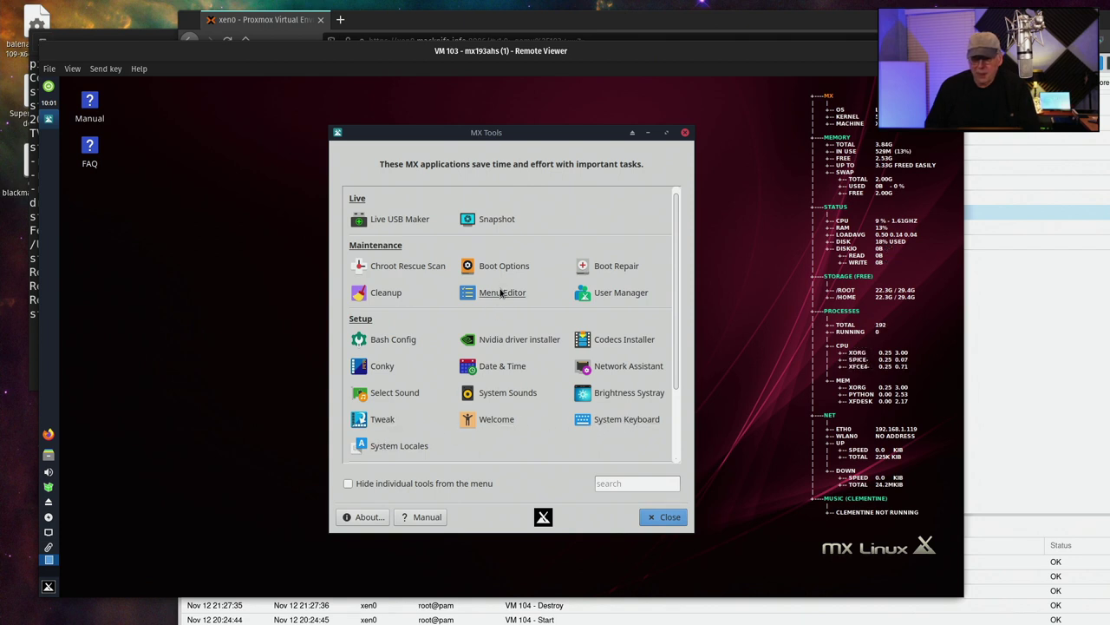
{"action": "scroll", "coordinate": [500, 295], "scroll_direction": "down", "scroll_amount": 1}
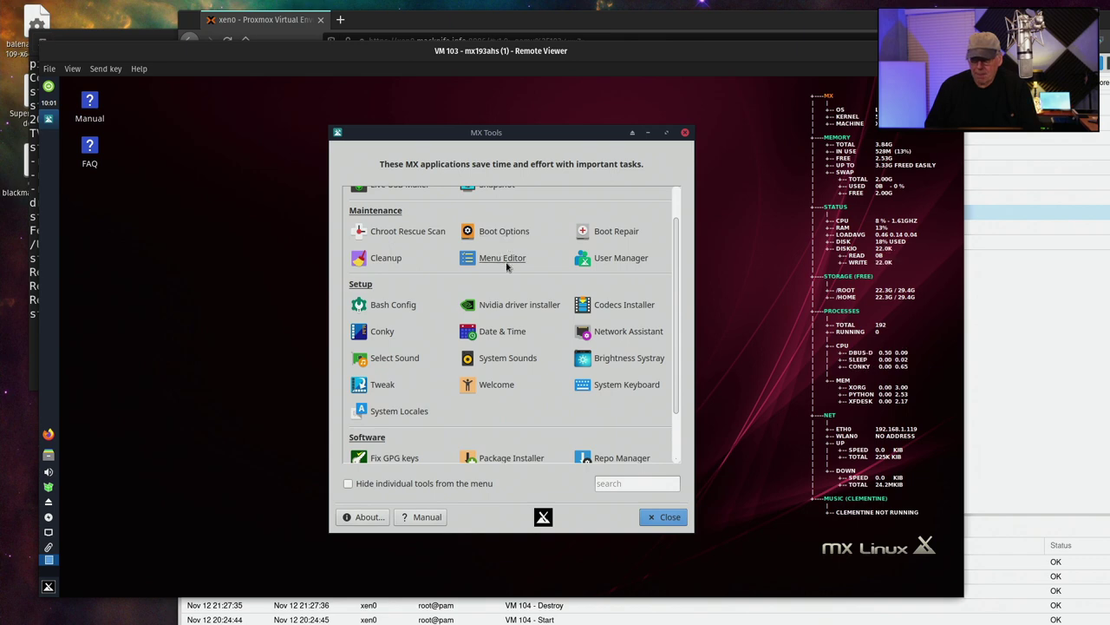
{"action": "scroll", "coordinate": [508, 267], "scroll_direction": "down", "scroll_amount": 2}
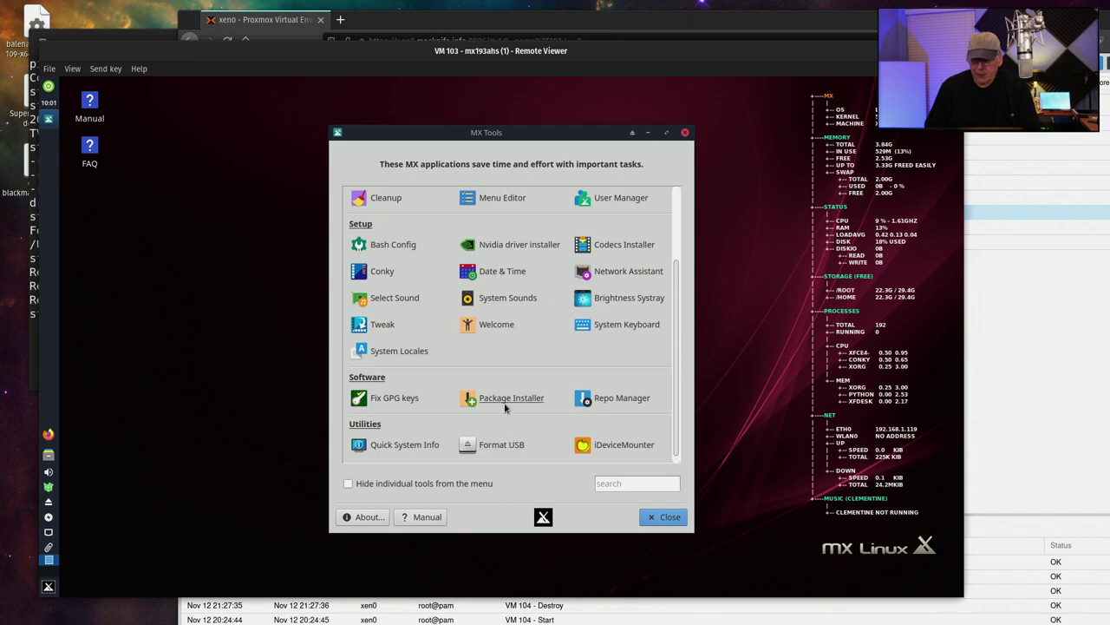
{"action": "scroll", "coordinate": [521, 347], "scroll_direction": "up", "scroll_amount": 2}
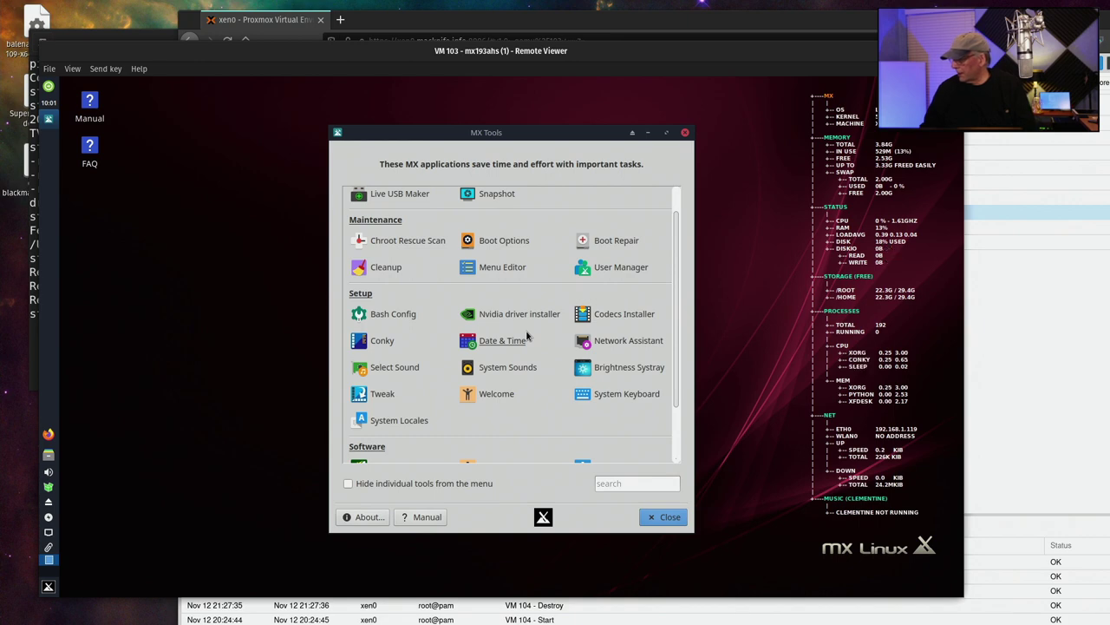
{"action": "scroll", "coordinate": [375, 337], "scroll_direction": "down", "scroll_amount": 2}
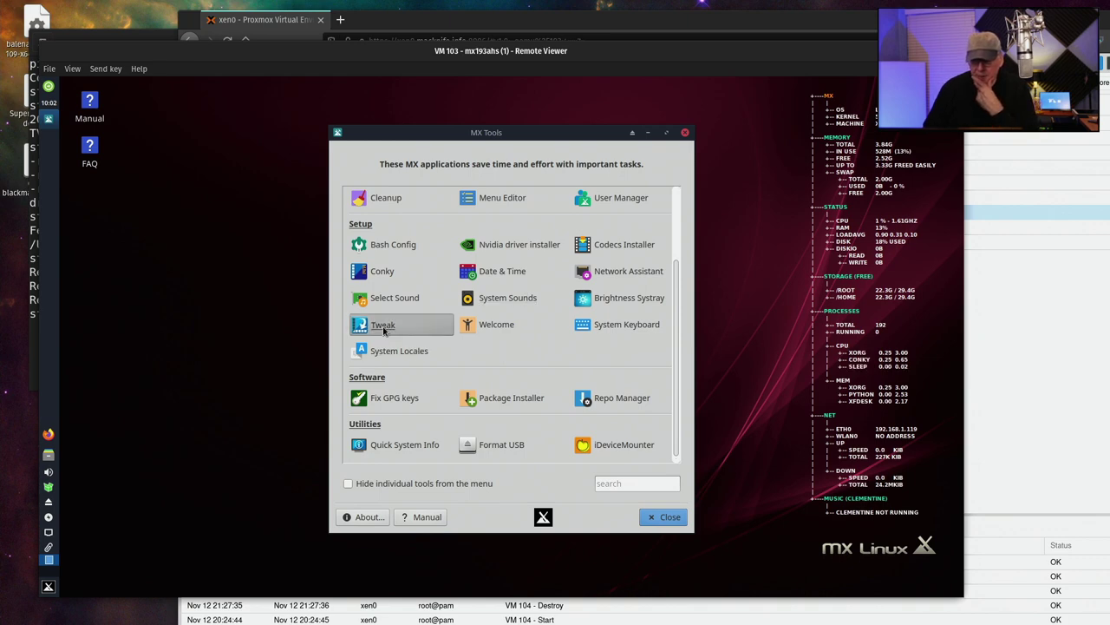
Apply the MX Dark Thick Borders theme set in MX Tweak, then view the compositor settings
{"action": "left_click", "coordinate": [383, 326]}
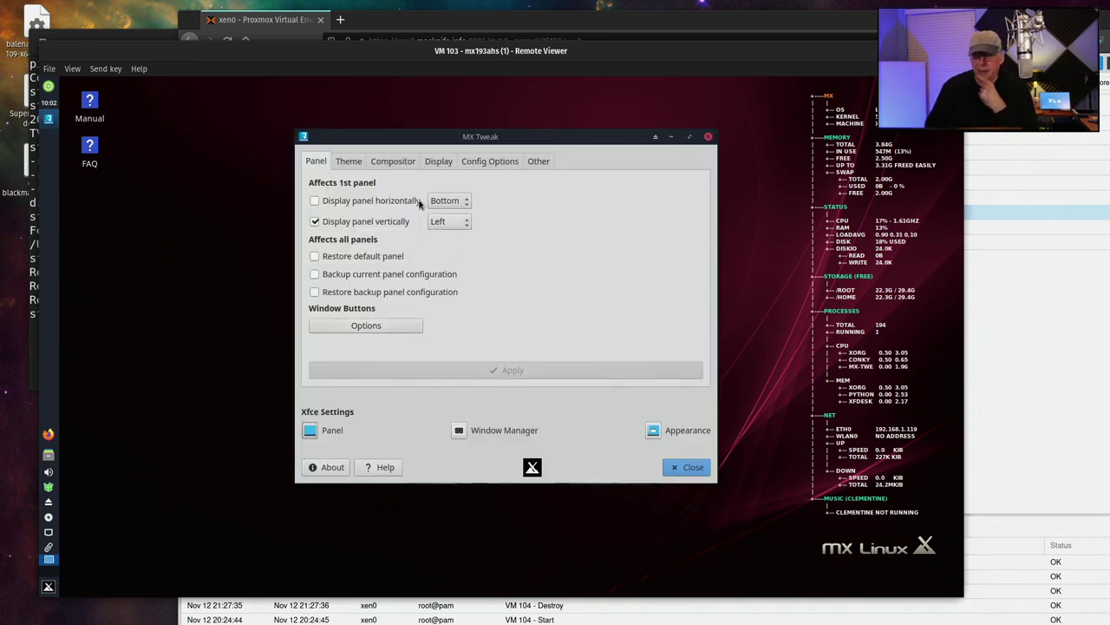
{"action": "left_click", "coordinate": [354, 163]}
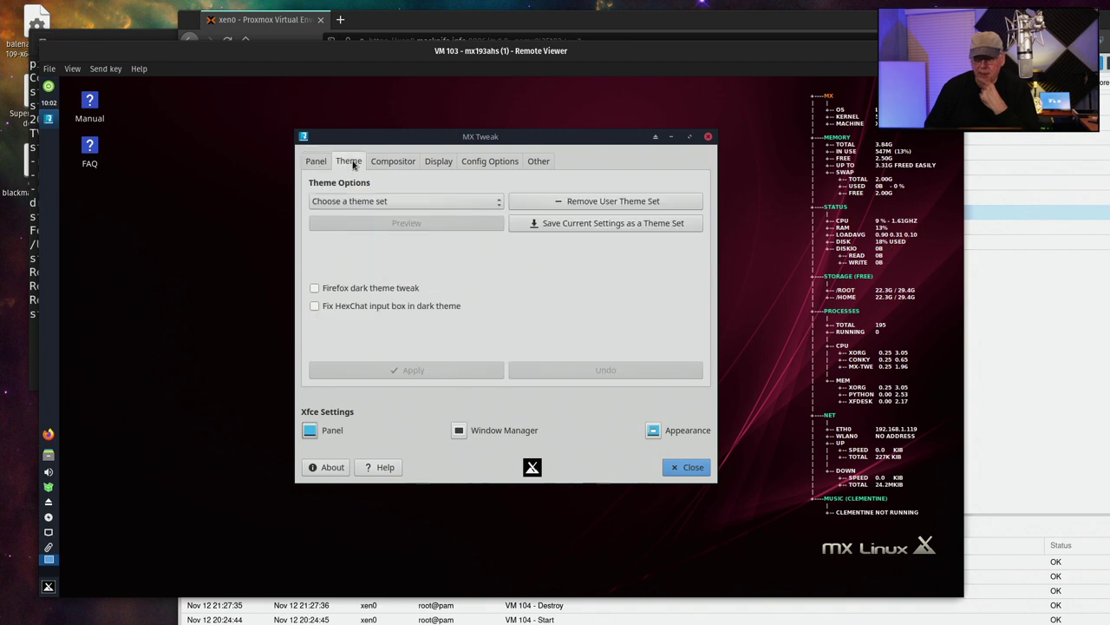
{"action": "left_click", "coordinate": [431, 203]}
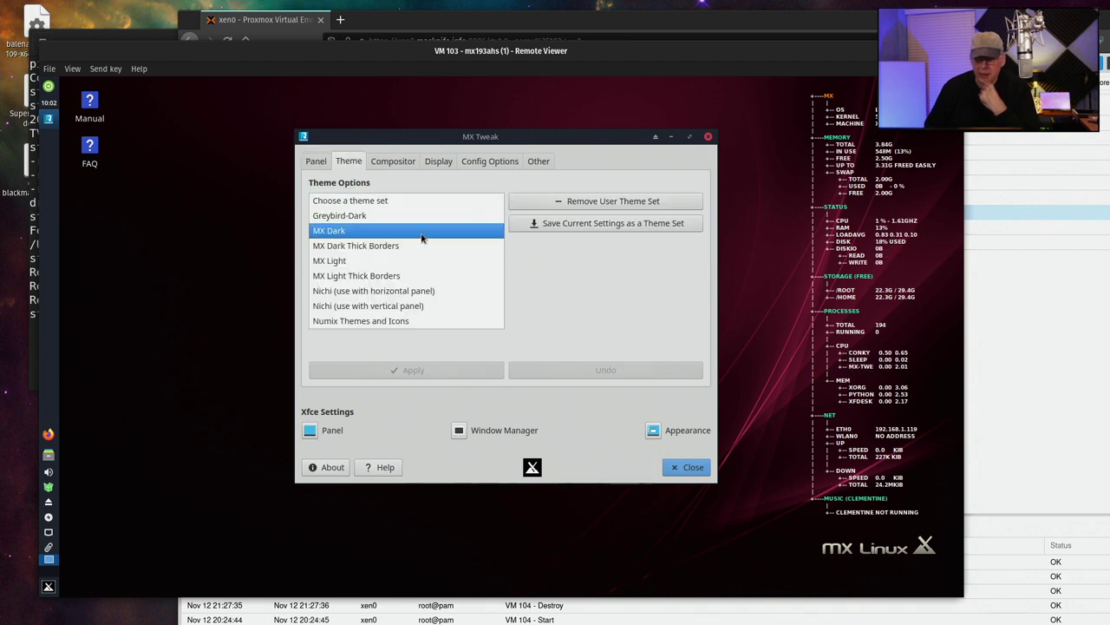
{"action": "left_click", "coordinate": [420, 232]}
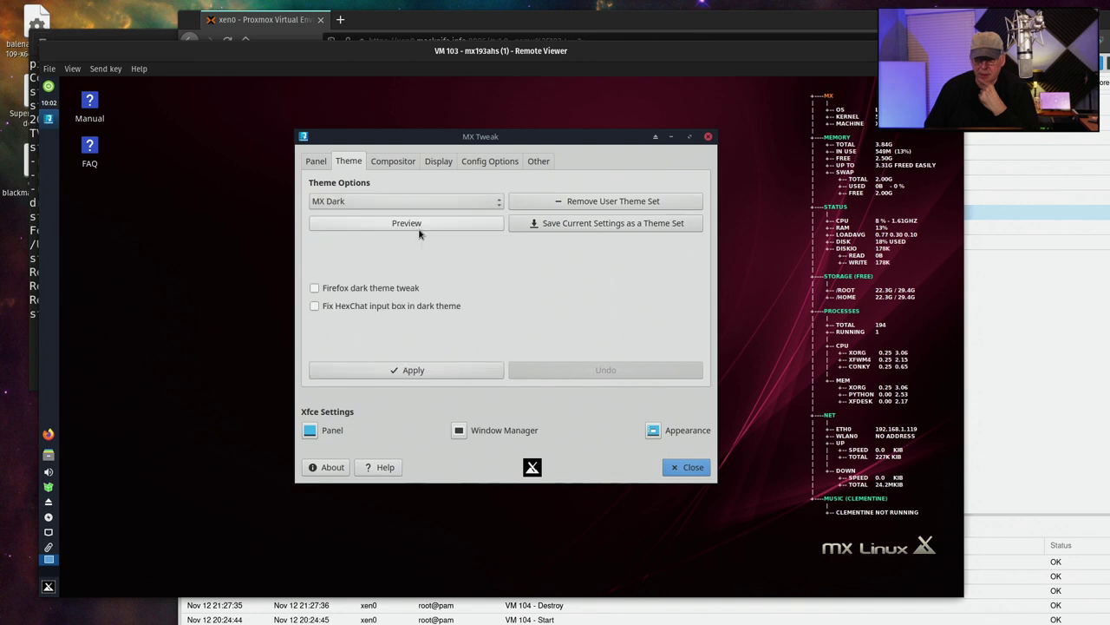
{"action": "left_click", "coordinate": [426, 206]}
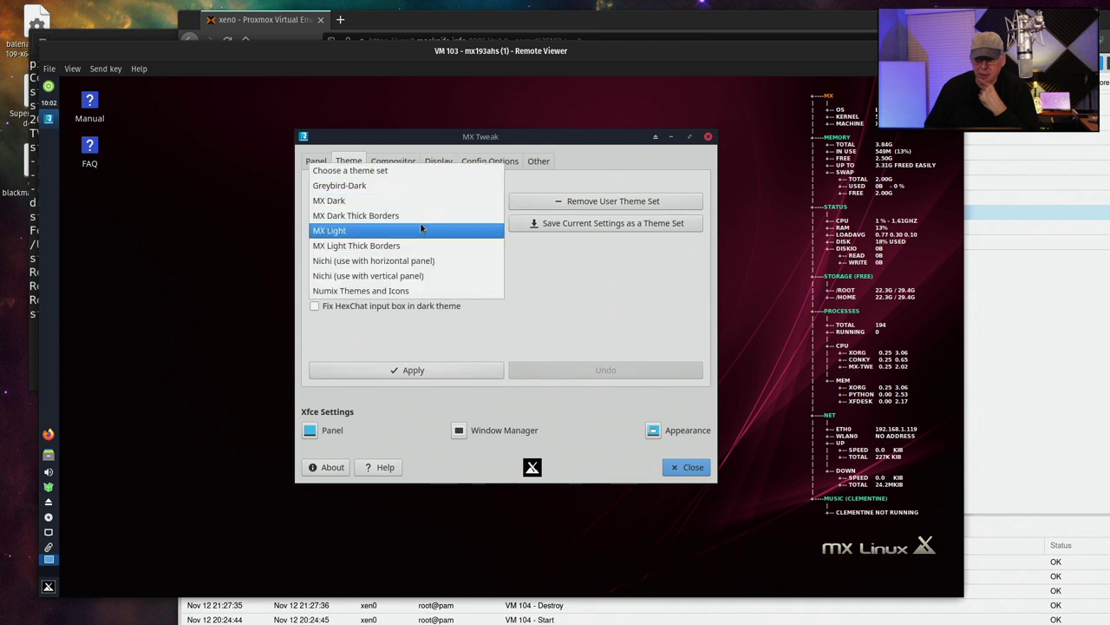
{"action": "left_click", "coordinate": [422, 217]}
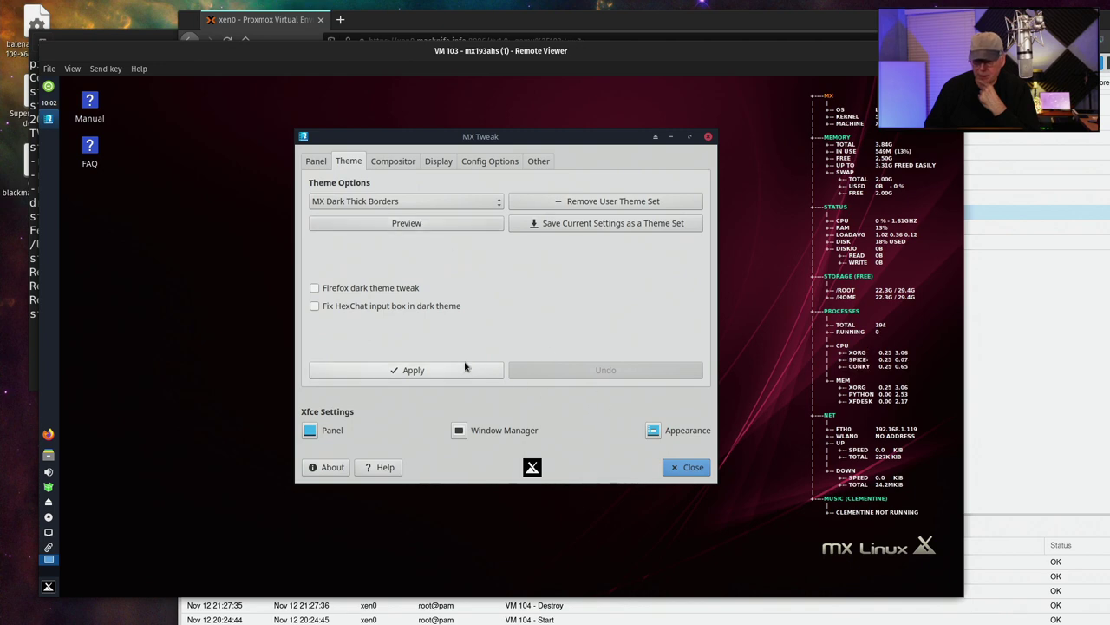
{"action": "left_click", "coordinate": [434, 370]}
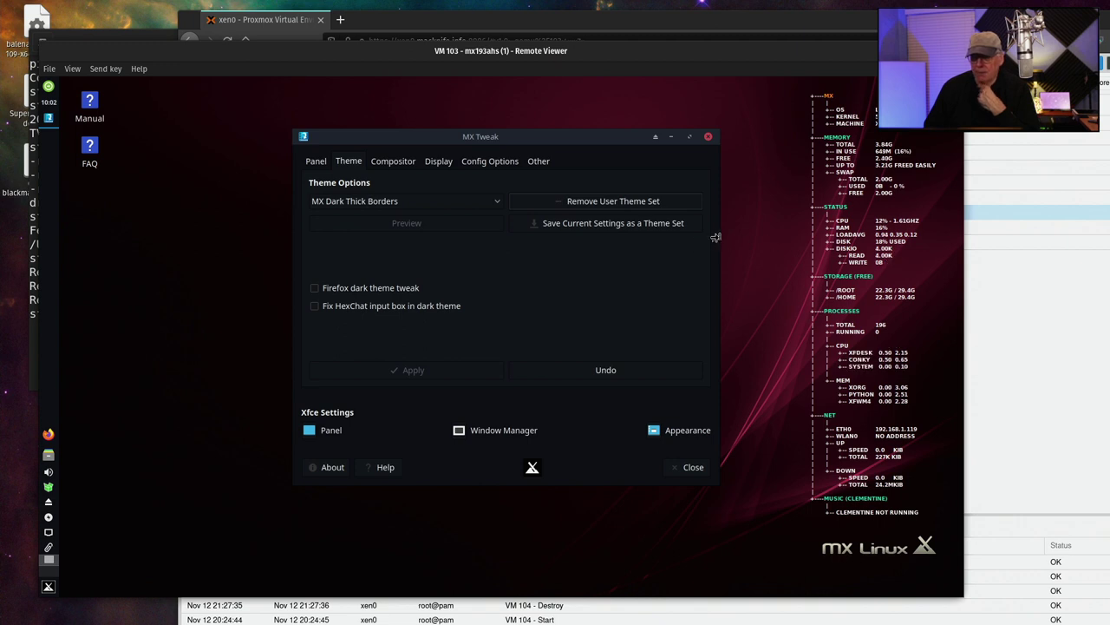
{"action": "mouse_move", "coordinate": [714, 238]}
{"action": "left_mouse_down"}
{"action": "mouse_move", "coordinate": [731, 240]}
{"action": "mouse_move", "coordinate": [718, 240]}
{"action": "left_mouse_up"}
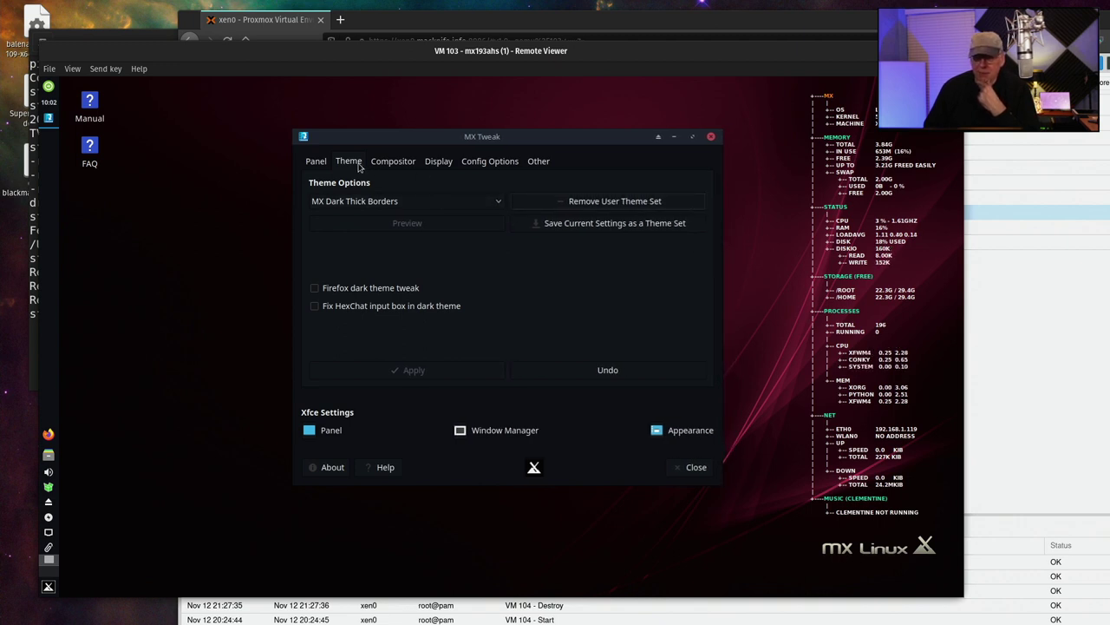
{"action": "left_click", "coordinate": [391, 162]}
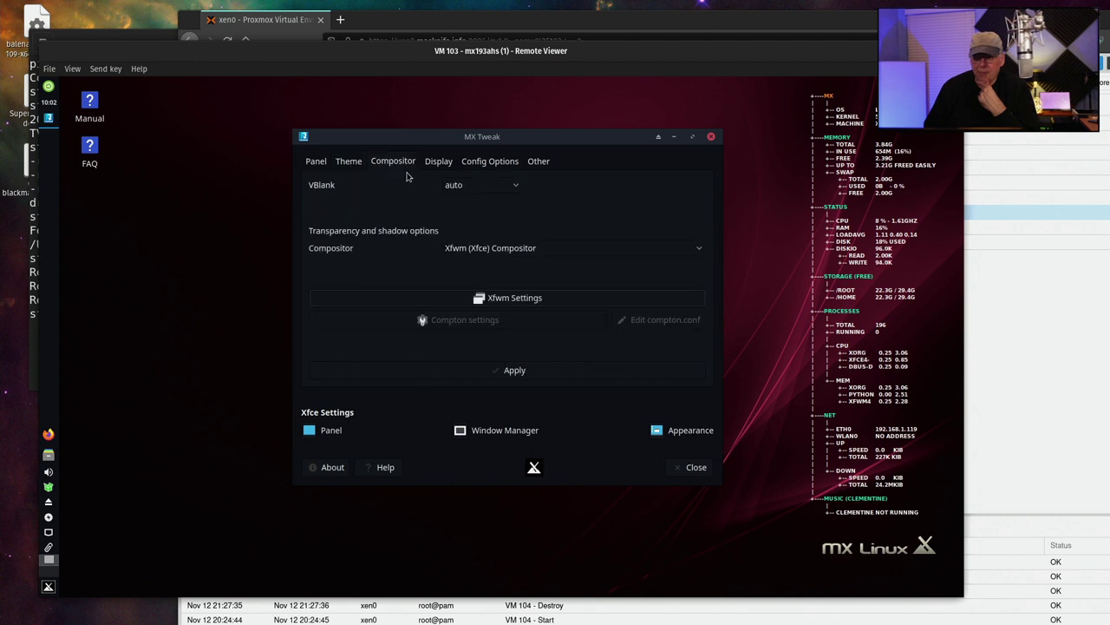
Keep VBlank on auto, raise xrandr scaling to 1.05, and leave single-click settings enabled
{"action": "left_click", "coordinate": [491, 188]}
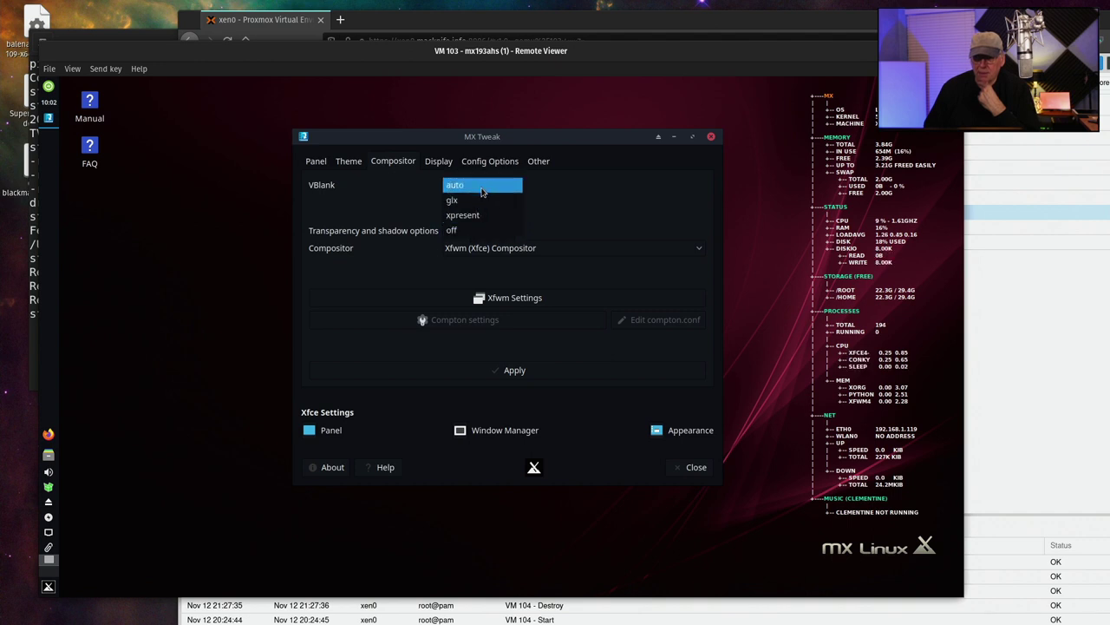
{"action": "left_click", "coordinate": [482, 188]}
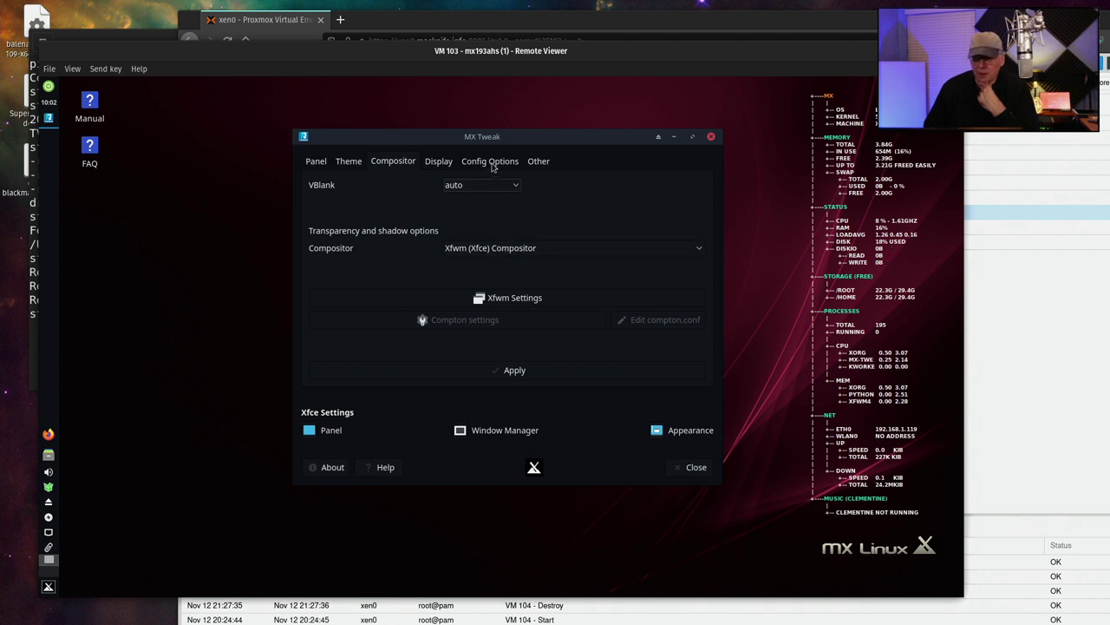
{"action": "left_click", "coordinate": [439, 161]}
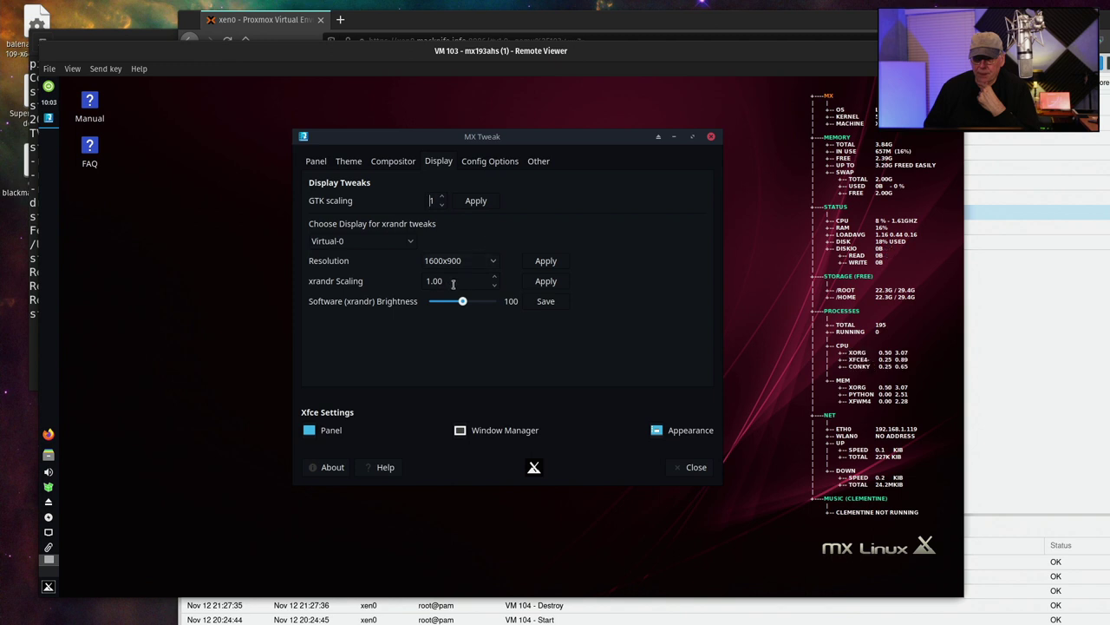
{"action": "left_click", "coordinate": [494, 279]}
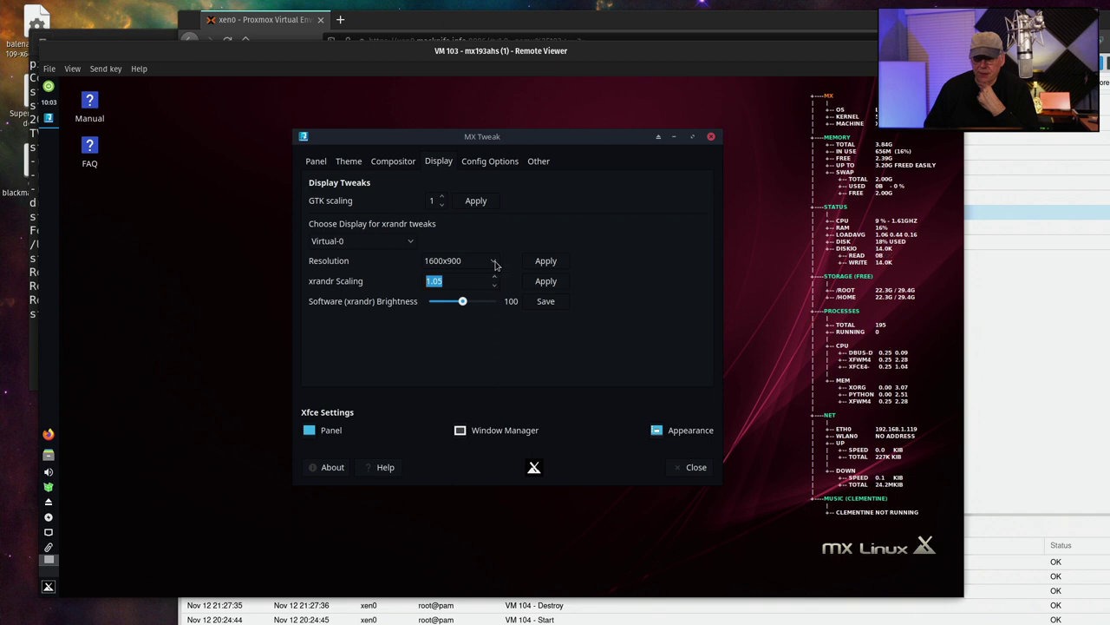
{"action": "left_click", "coordinate": [481, 165]}
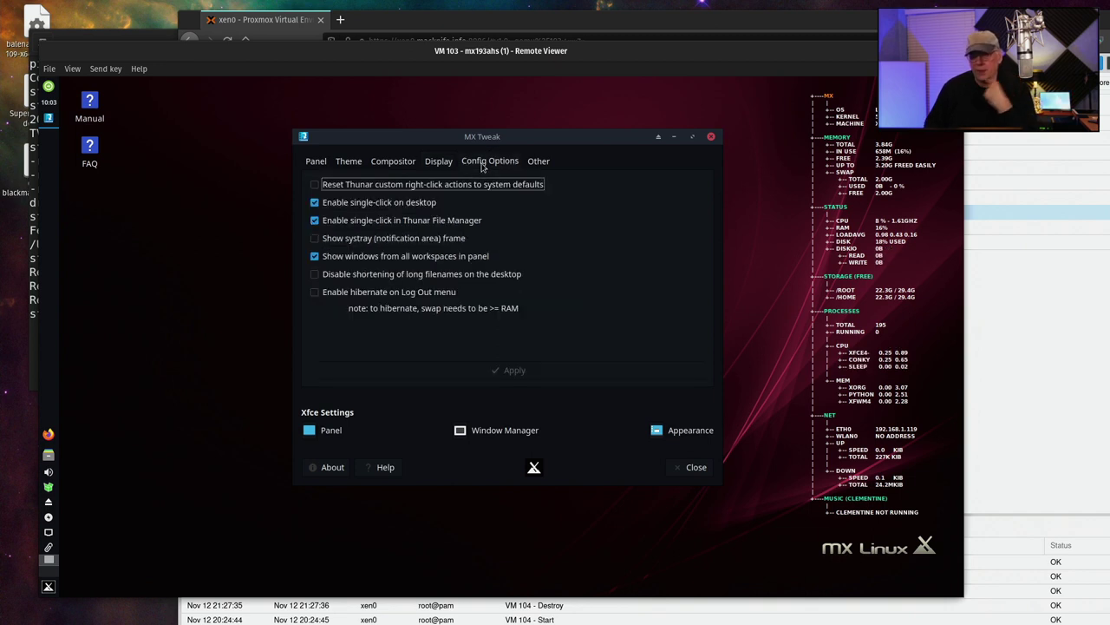
{"action": "left_click", "coordinate": [317, 205]}
{"action": "left_click", "coordinate": [312, 222]}
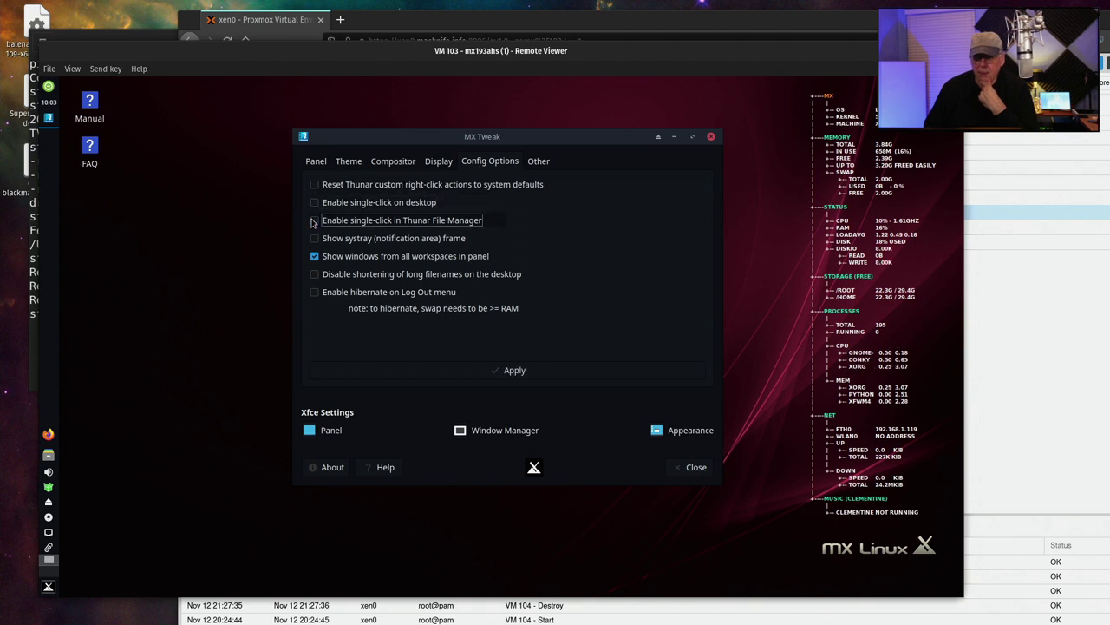
{"action": "left_click", "coordinate": [312, 222]}
{"action": "left_click", "coordinate": [317, 204]}
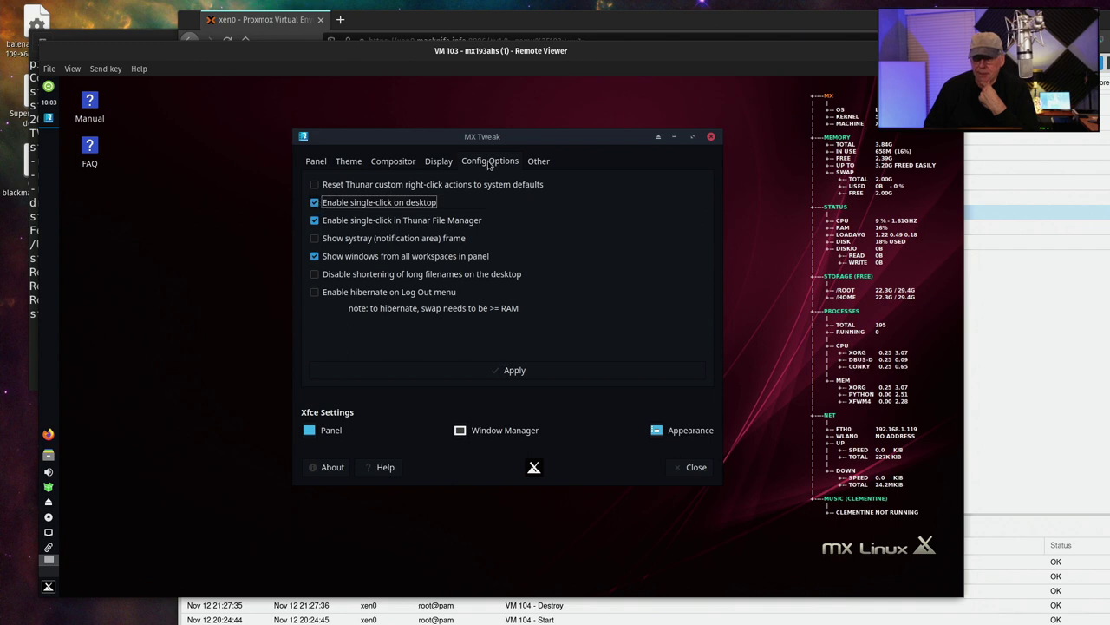
Make administrative tasks use the user password and apply it with root authentication
{"action": "left_click", "coordinate": [535, 165]}
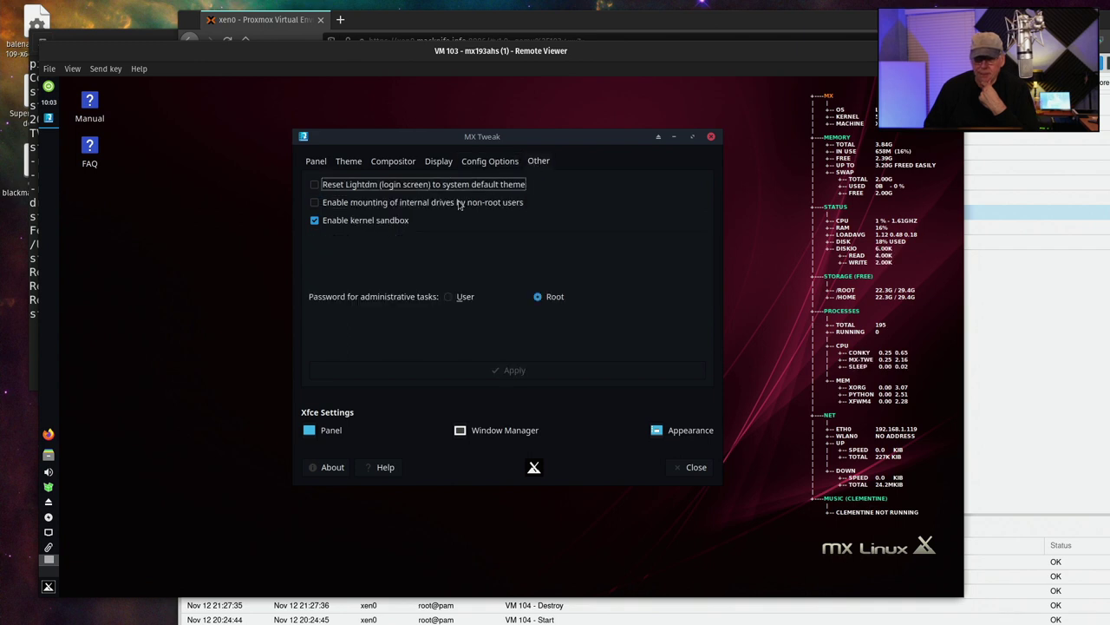
{"action": "left_click", "coordinate": [455, 296]}
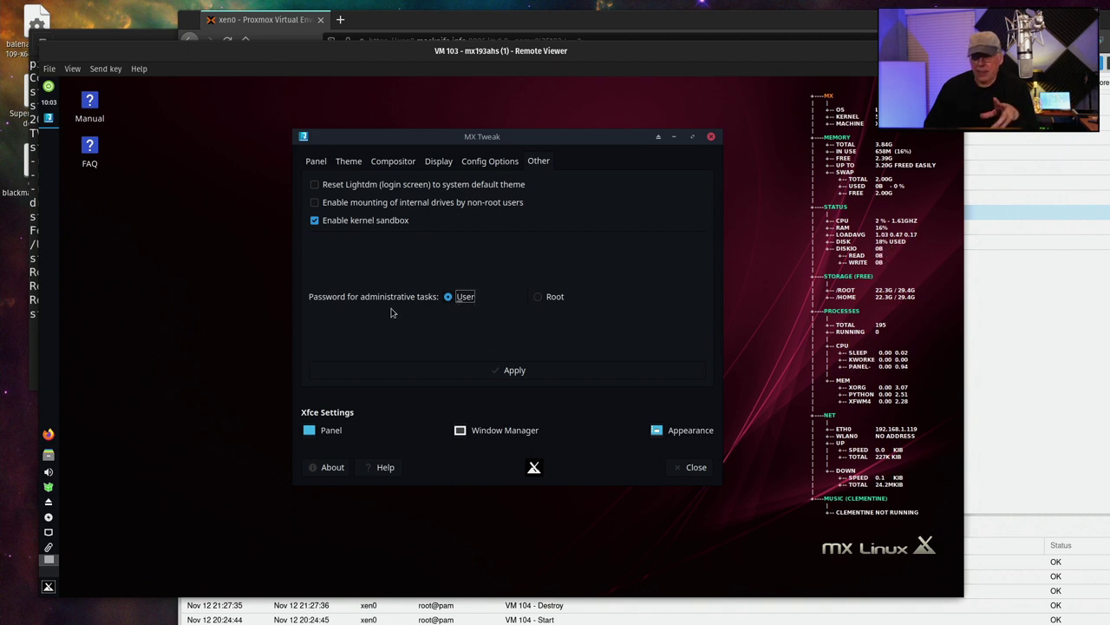
{"action": "left_click", "coordinate": [516, 372]}
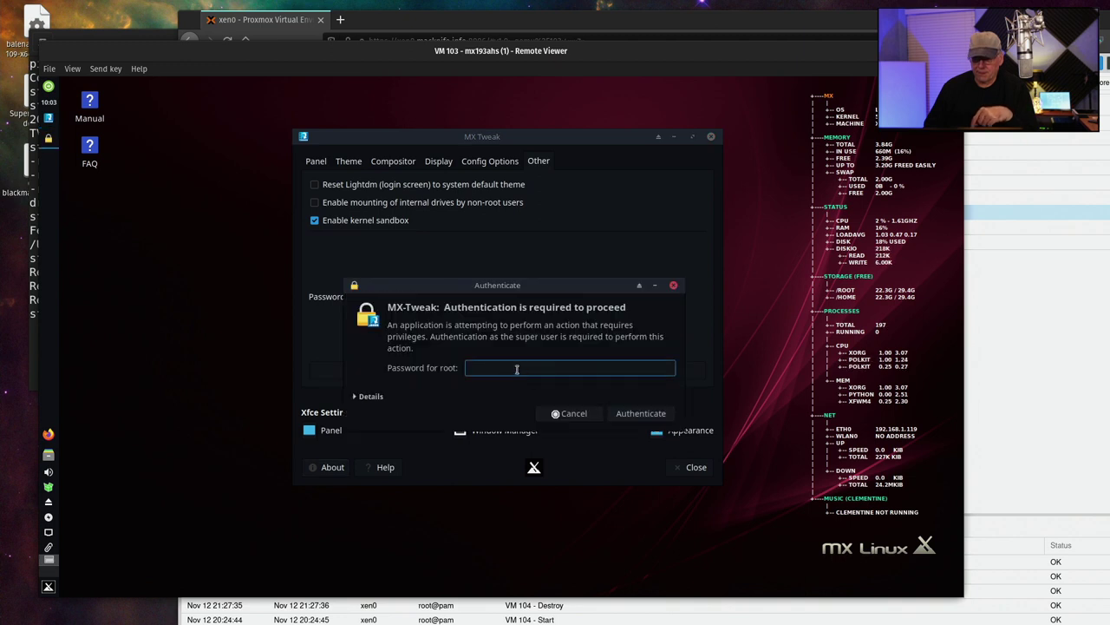
{"action": "type", "text": "•••••••••"}
{"action": "key", "text": "Return"}
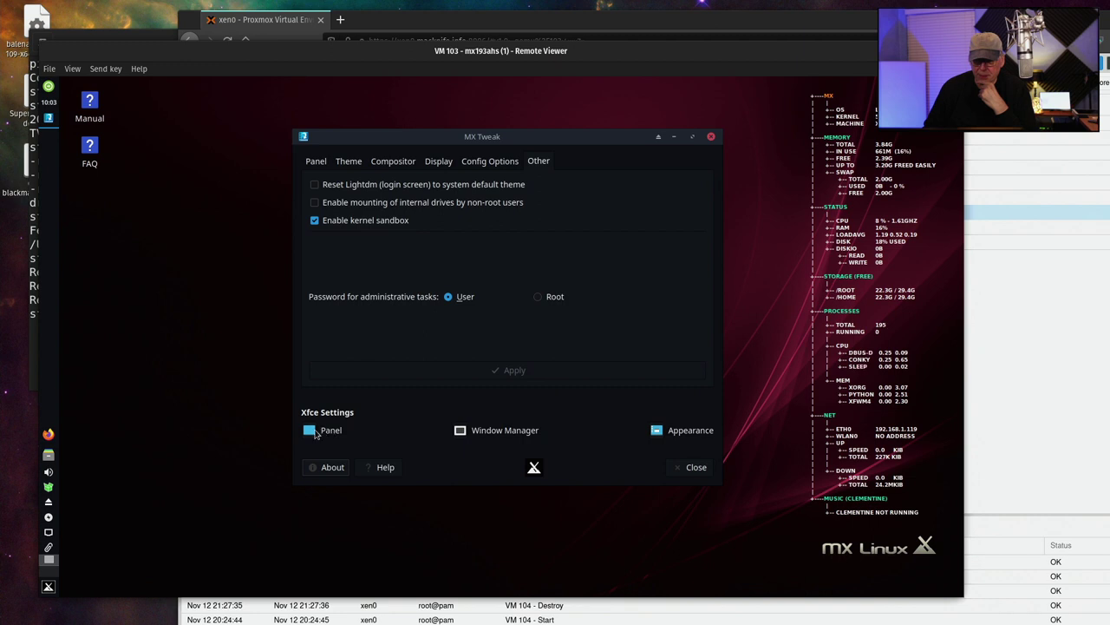
Open Panel 1's preferences and review its Display, Appearance and Items tabs
{"action": "left_click", "coordinate": [319, 430]}
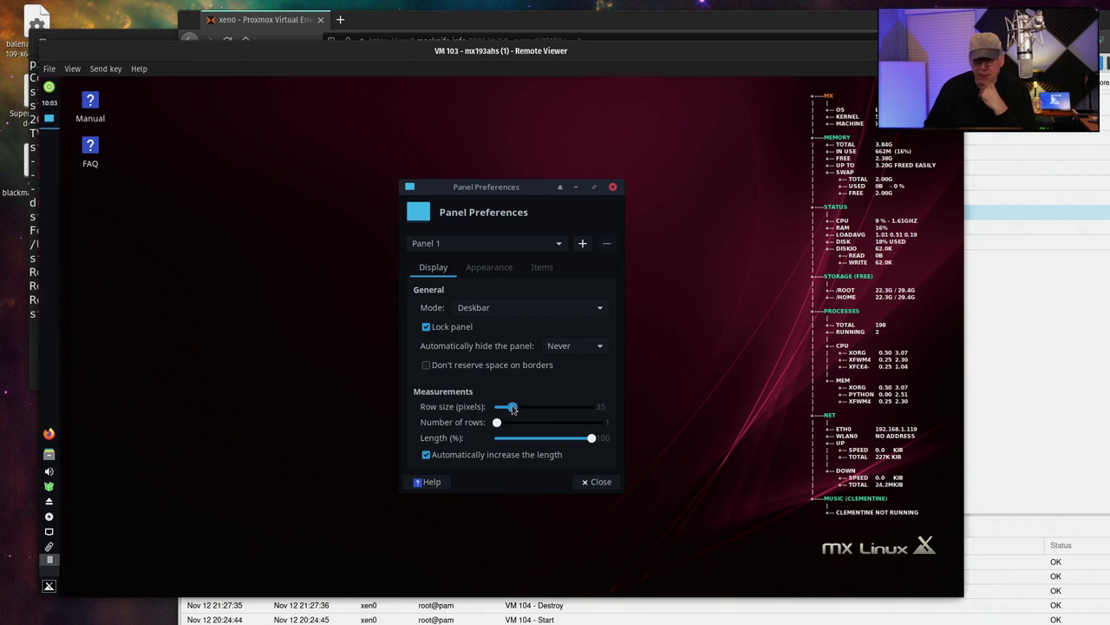
{"action": "scroll", "coordinate": [511, 407], "scroll_direction": "down", "scroll_amount": 1}
{"action": "scroll", "coordinate": [513, 409], "scroll_direction": "up", "scroll_amount": 4}
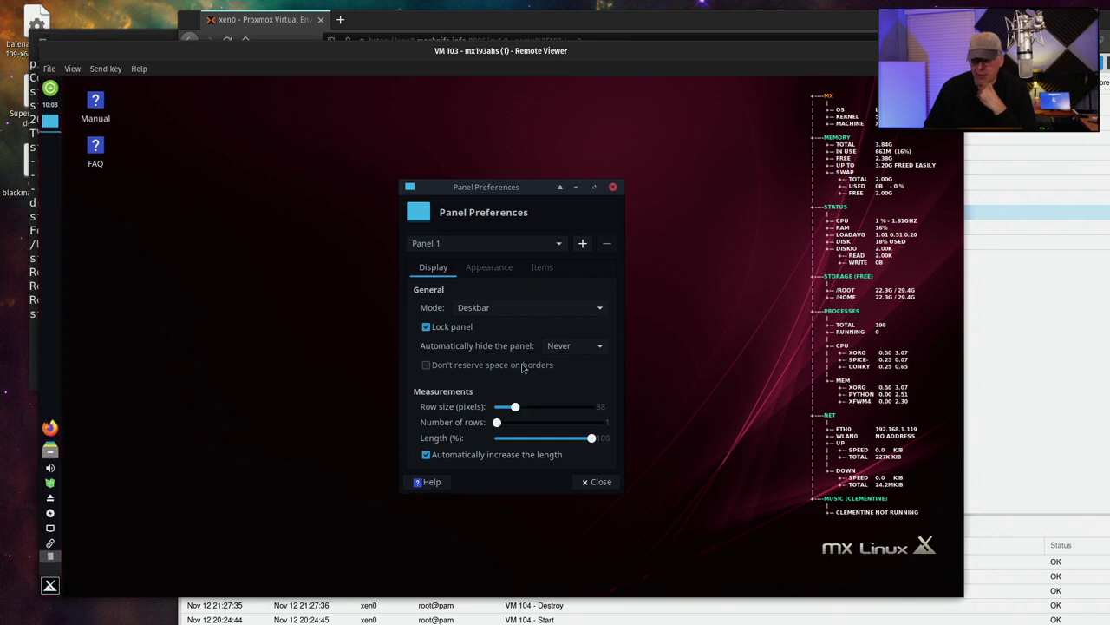
{"action": "left_click", "coordinate": [489, 268]}
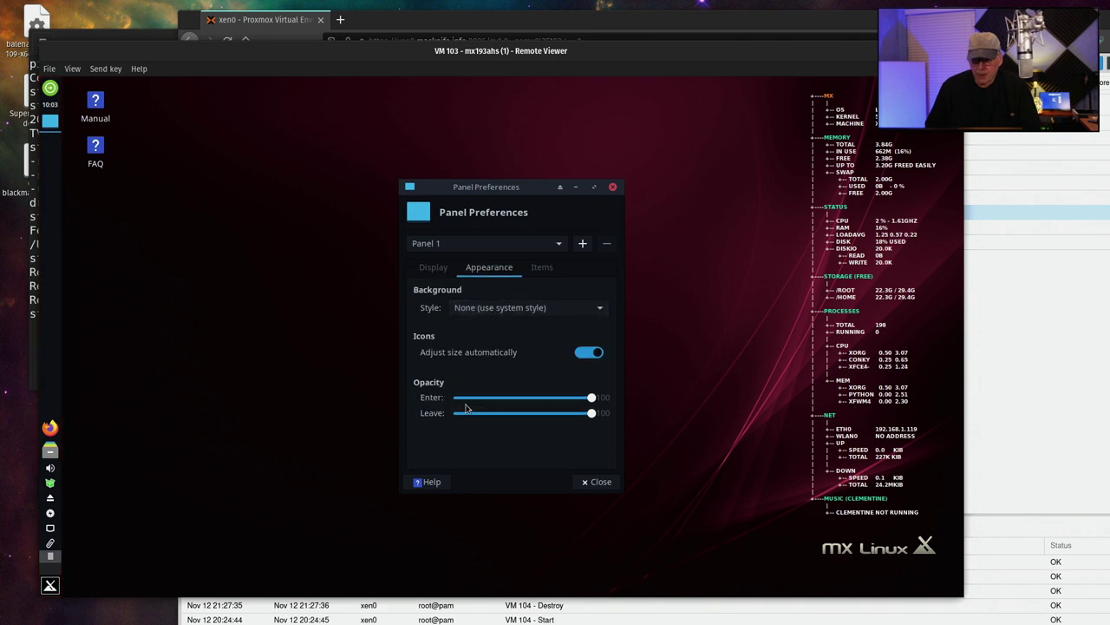
{"action": "left_click", "coordinate": [542, 267]}
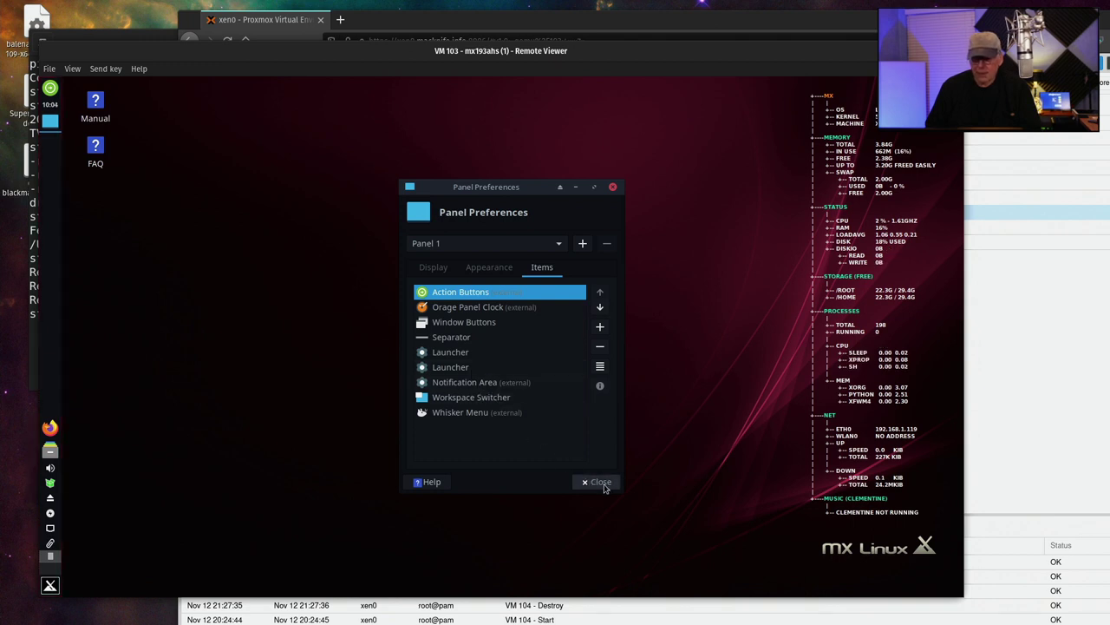
{"action": "left_click", "coordinate": [430, 268]}
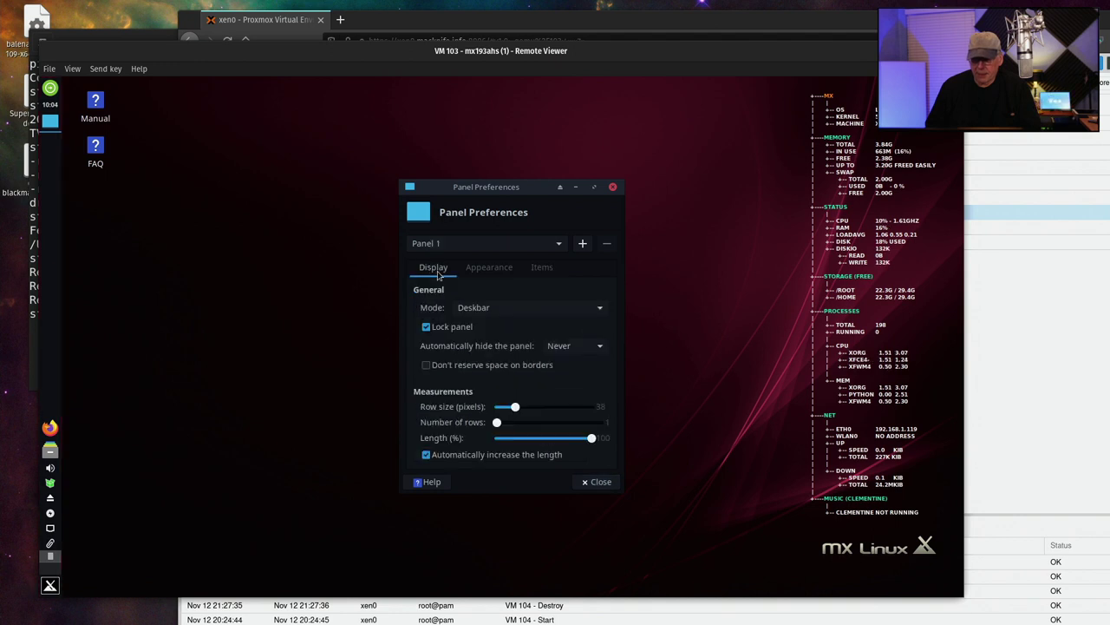
Close Panel Preferences and apply a horizontal panel along the bottom in MX Tweak
{"action": "left_click", "coordinate": [600, 482]}
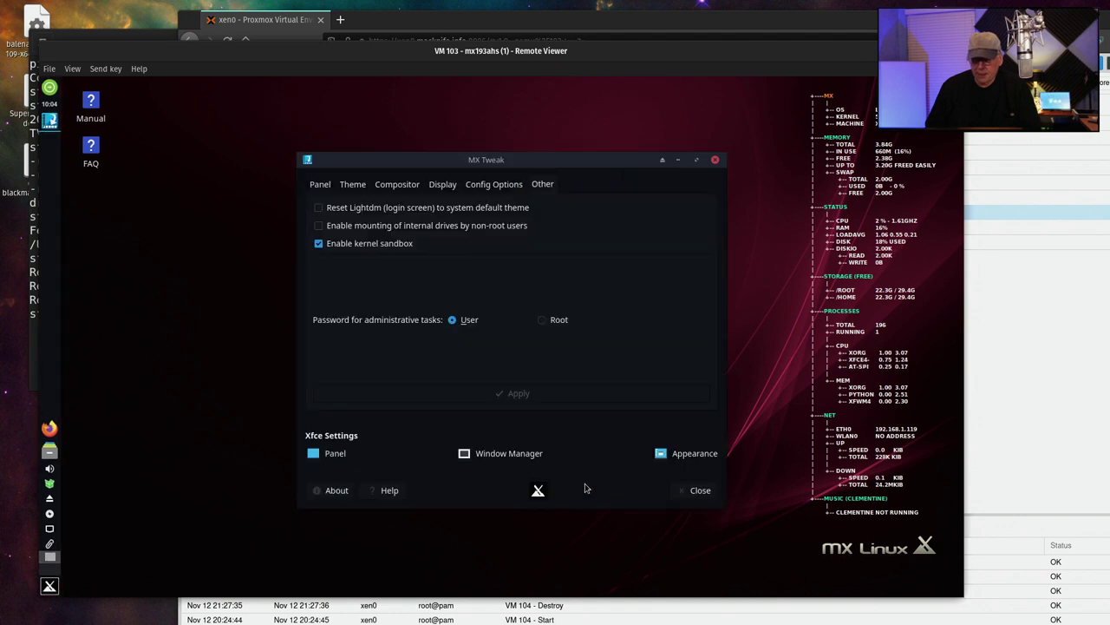
{"action": "left_click", "coordinate": [320, 185]}
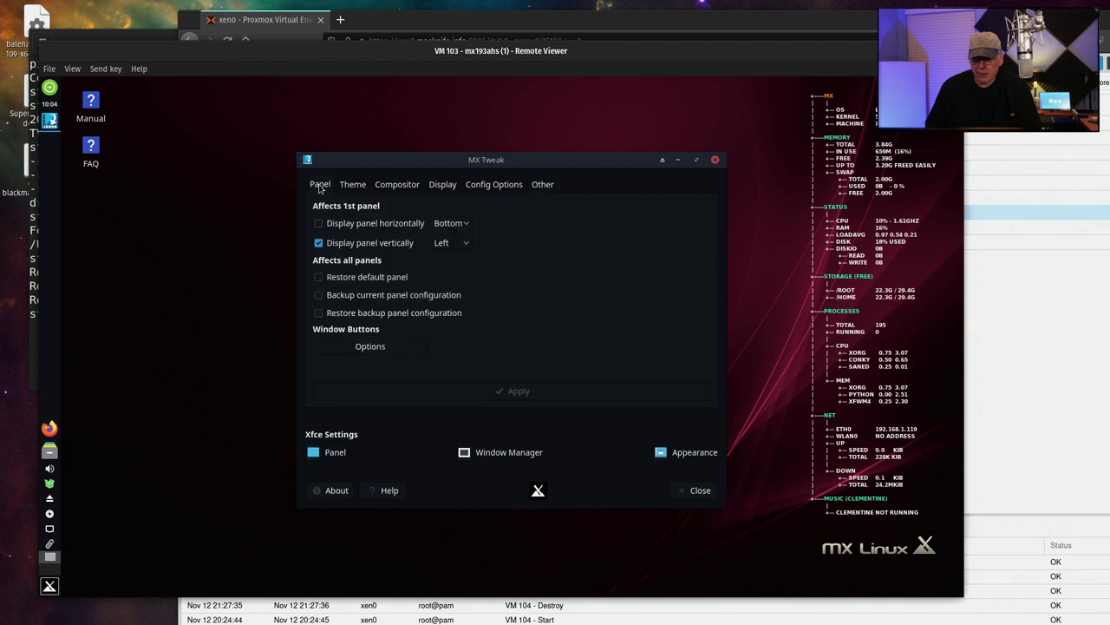
{"action": "left_click", "coordinate": [388, 223]}
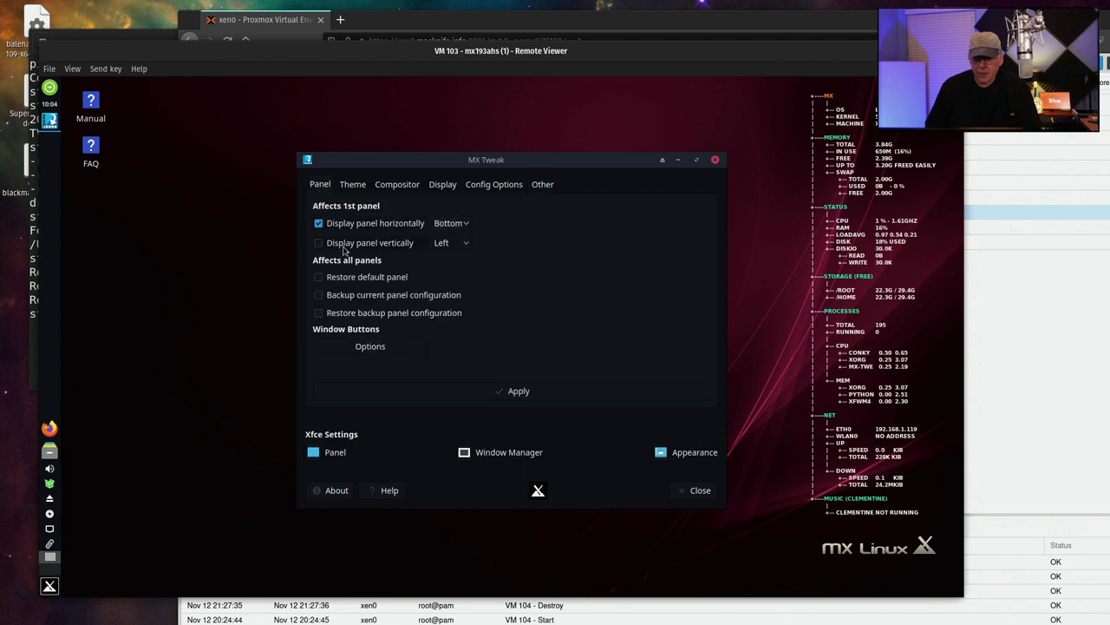
{"action": "left_click", "coordinate": [460, 224]}
{"action": "left_click", "coordinate": [455, 225]}
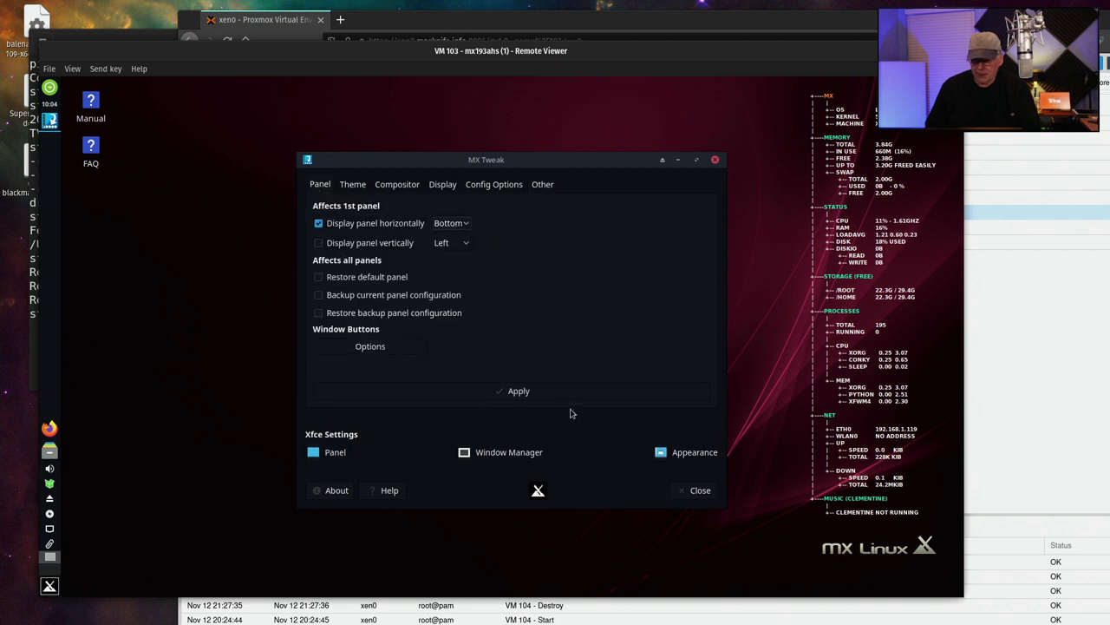
{"action": "left_click", "coordinate": [518, 391]}
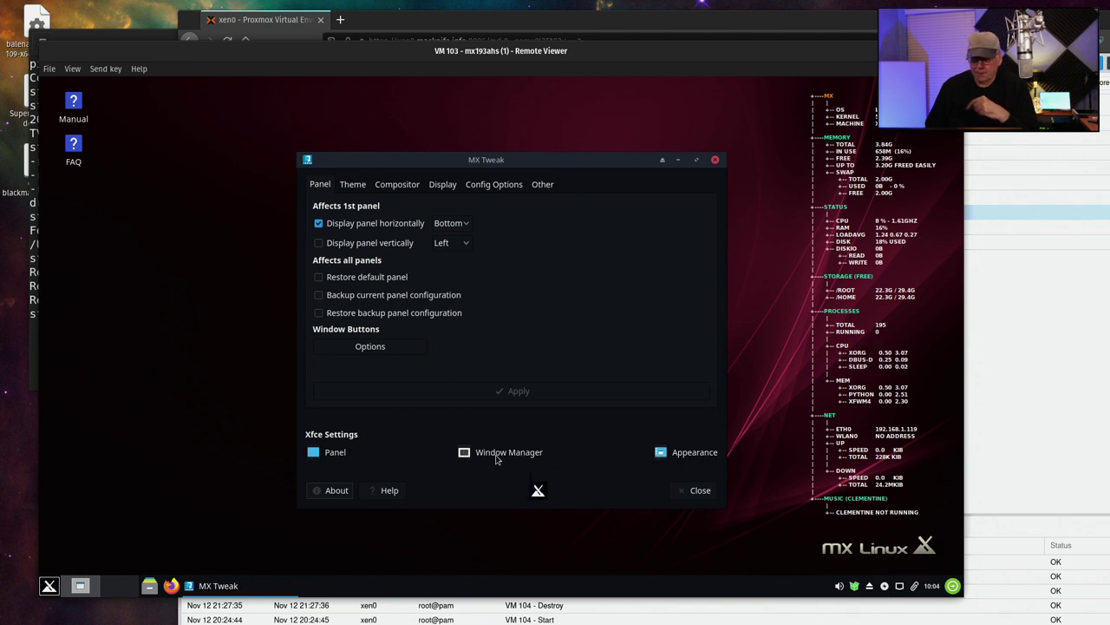
Set the Xfce window manager theme to Arc-Dark, review its other tabs, and close it
{"action": "left_click", "coordinate": [462, 453]}
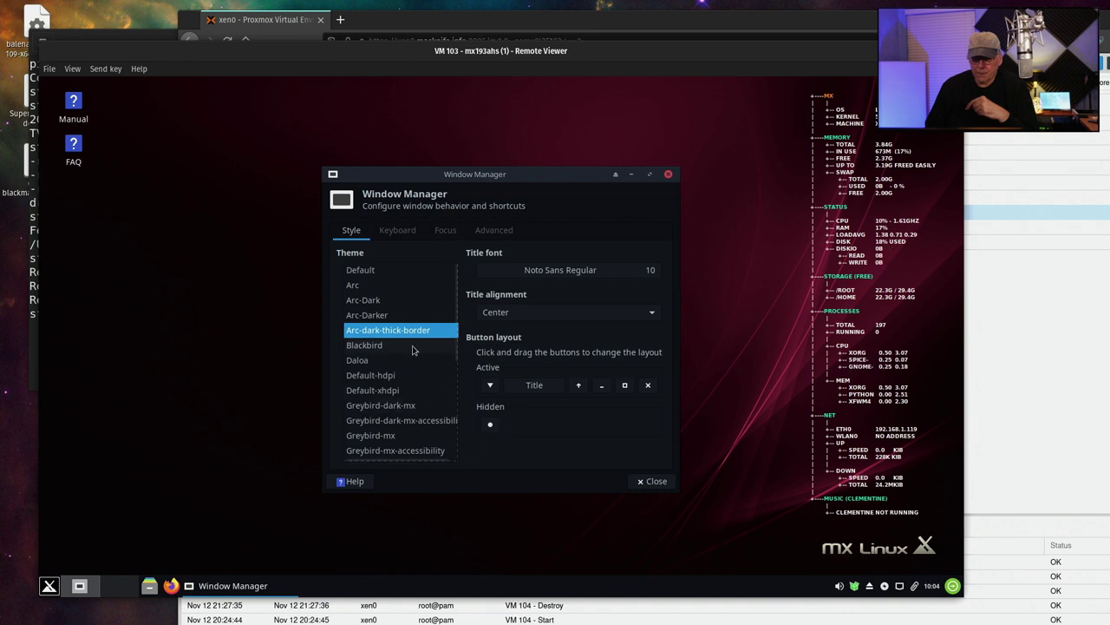
{"action": "left_click", "coordinate": [379, 302]}
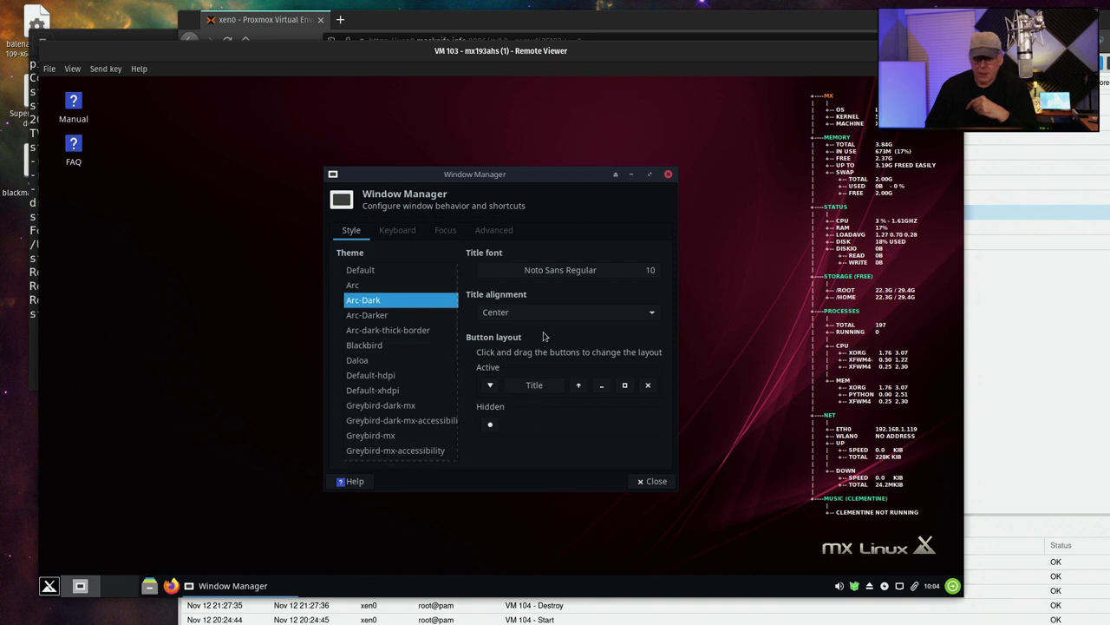
{"action": "left_click", "coordinate": [413, 230]}
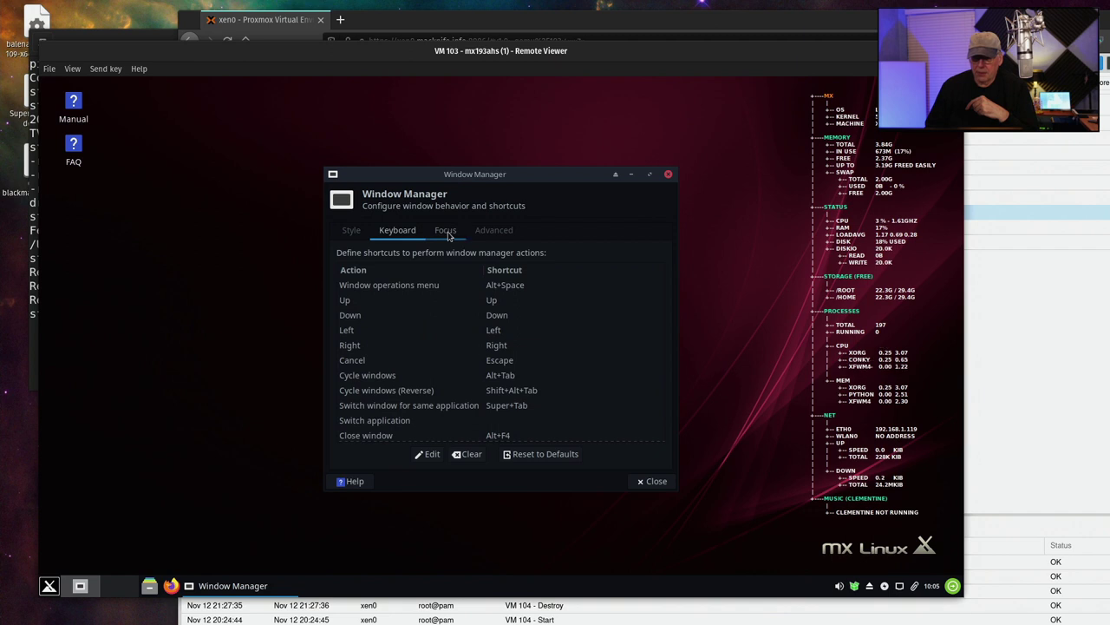
{"action": "left_click", "coordinate": [449, 233]}
{"action": "left_click", "coordinate": [491, 233]}
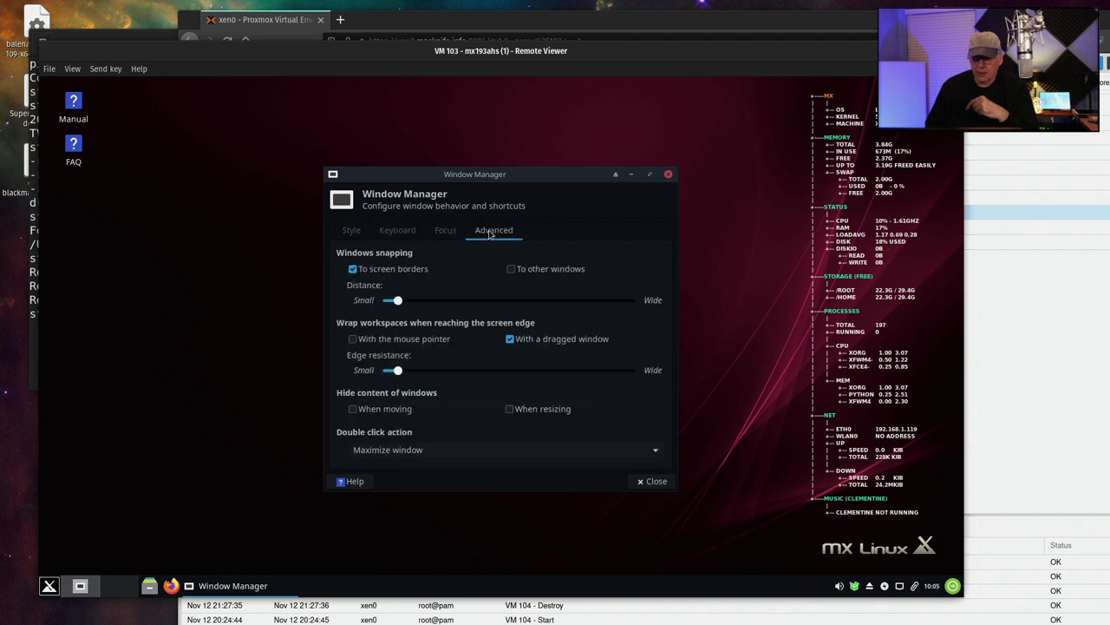
{"action": "left_click", "coordinate": [655, 482]}
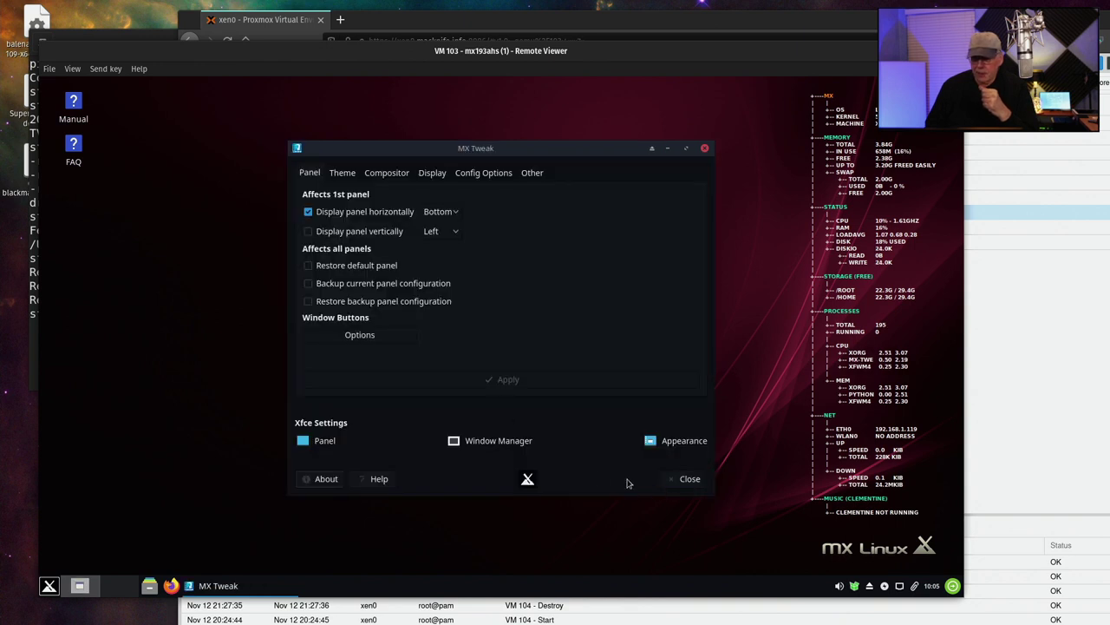
Choose Matcha-dark-aliz as the desktop style, check MX Tweak's config options, and close MX Tweak
{"action": "left_click", "coordinate": [652, 442]}
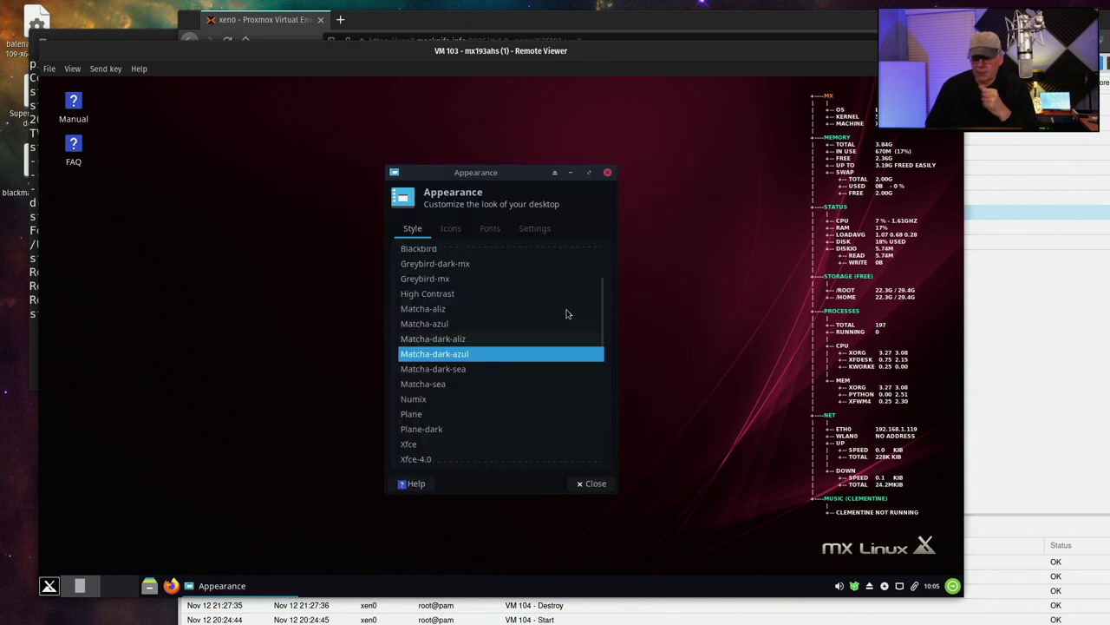
{"action": "scroll", "coordinate": [500, 332], "scroll_direction": "down", "scroll_amount": 1}
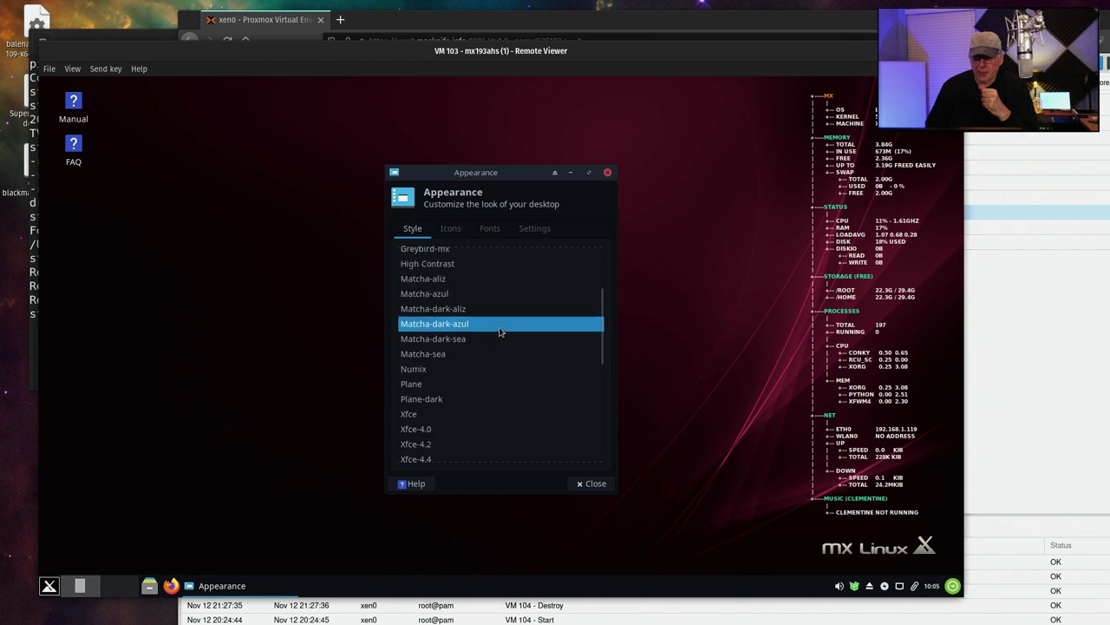
{"action": "scroll", "coordinate": [500, 331], "scroll_direction": "up", "scroll_amount": 3}
{"action": "scroll", "coordinate": [500, 332], "scroll_direction": "down", "scroll_amount": 2}
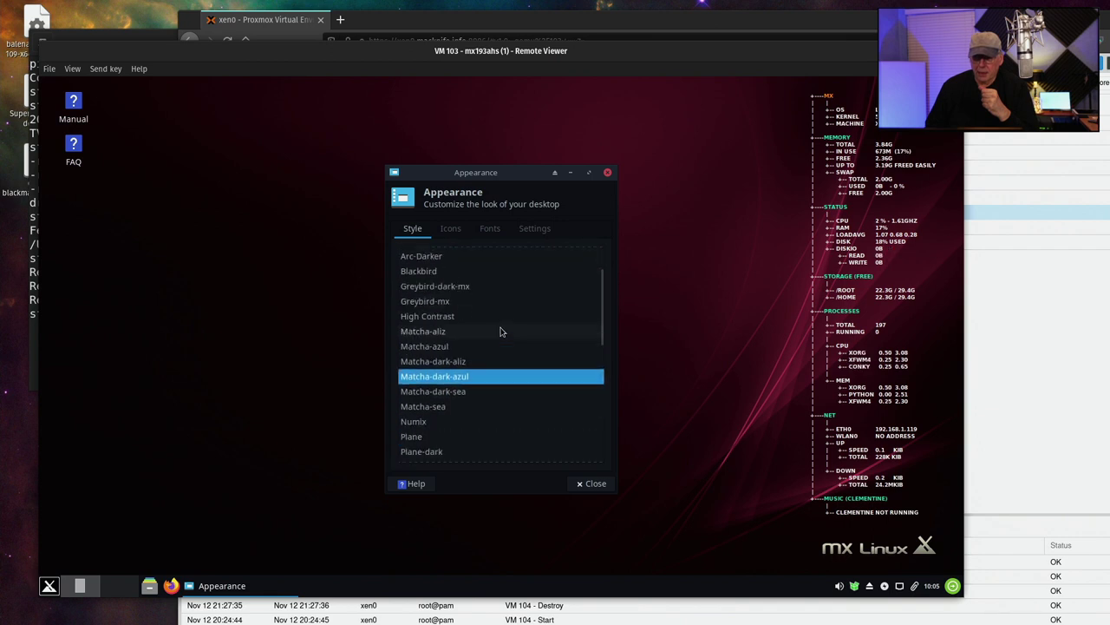
{"action": "scroll", "coordinate": [502, 333], "scroll_direction": "down", "scroll_amount": 2}
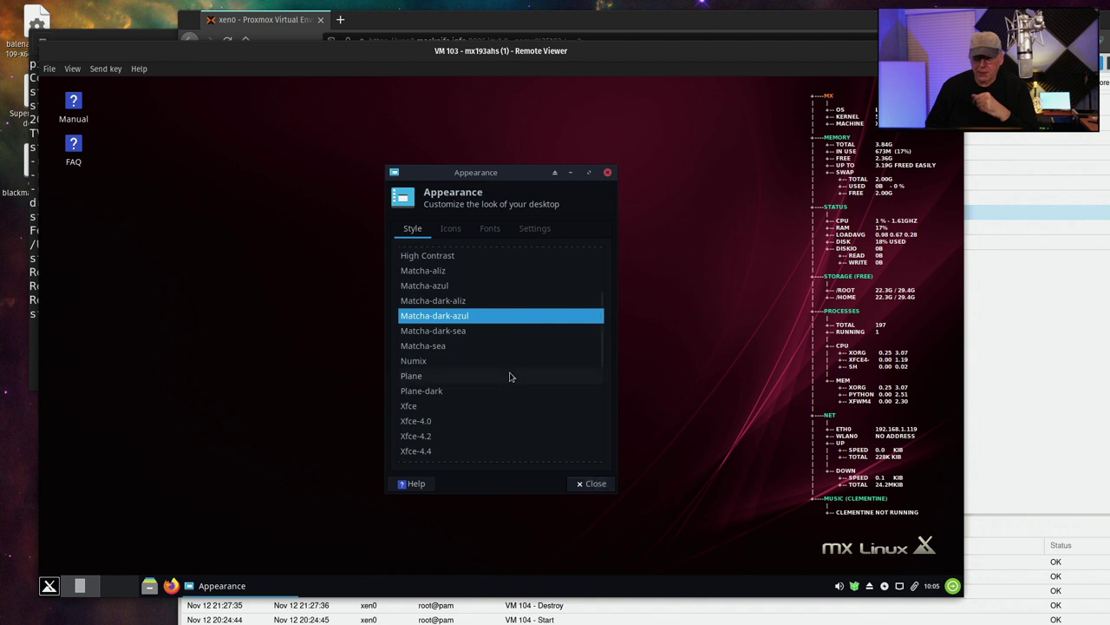
{"action": "scroll", "coordinate": [508, 374], "scroll_direction": "up", "scroll_amount": 2}
{"action": "scroll", "coordinate": [512, 379], "scroll_direction": "down", "scroll_amount": 1}
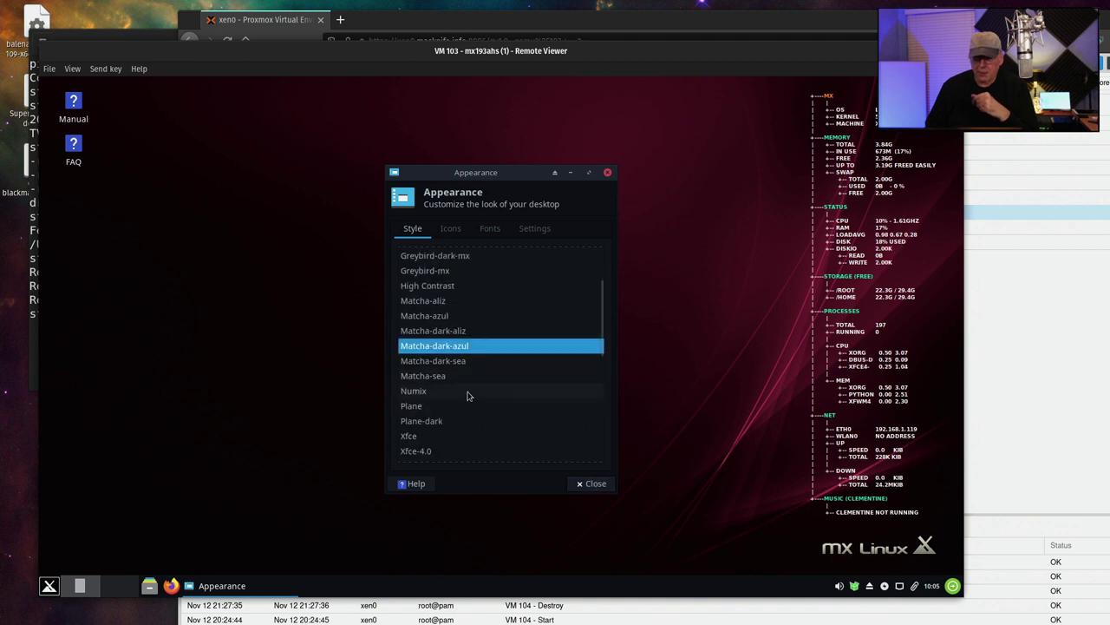
{"action": "left_click", "coordinate": [468, 393]}
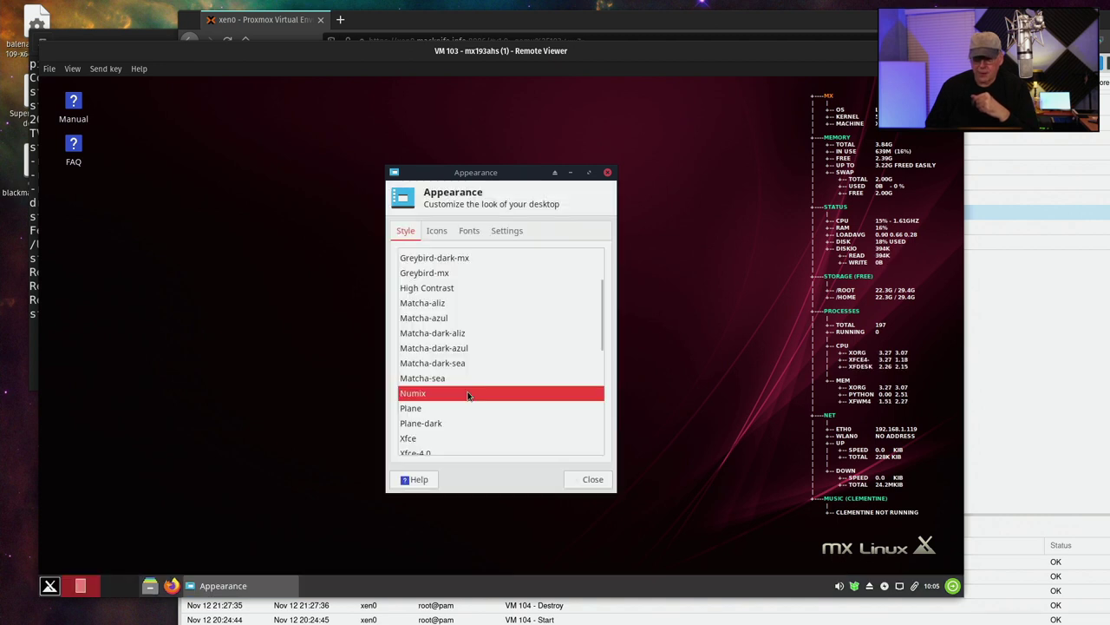
{"action": "left_click", "coordinate": [433, 303]}
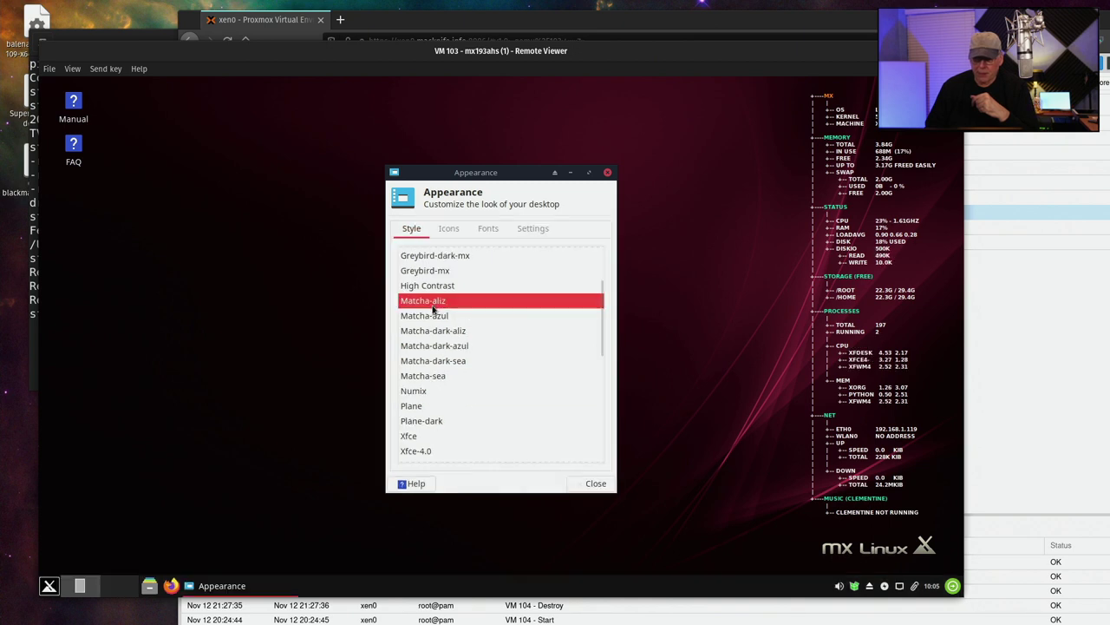
{"action": "left_click", "coordinate": [436, 316]}
{"action": "left_click", "coordinate": [441, 330]}
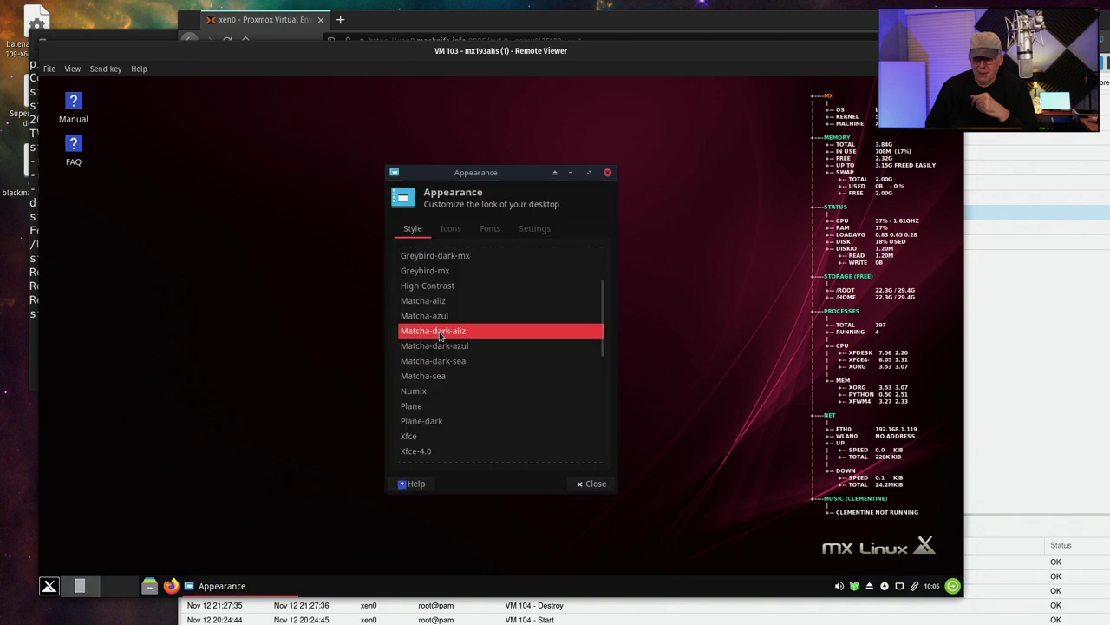
{"action": "left_click", "coordinate": [592, 483]}
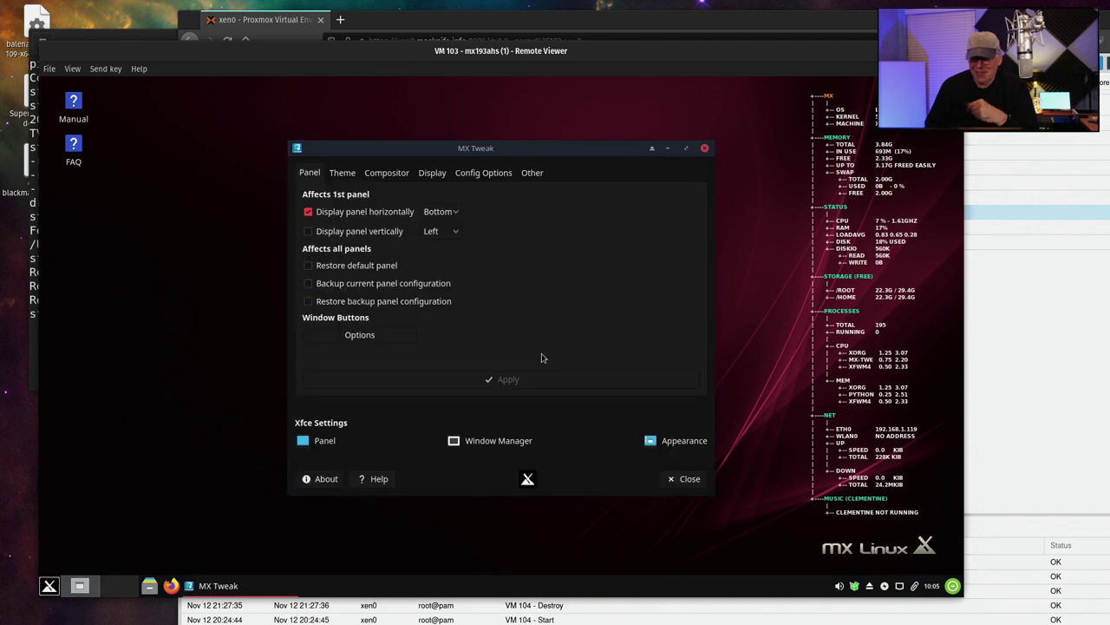
{"action": "left_click", "coordinate": [501, 174]}
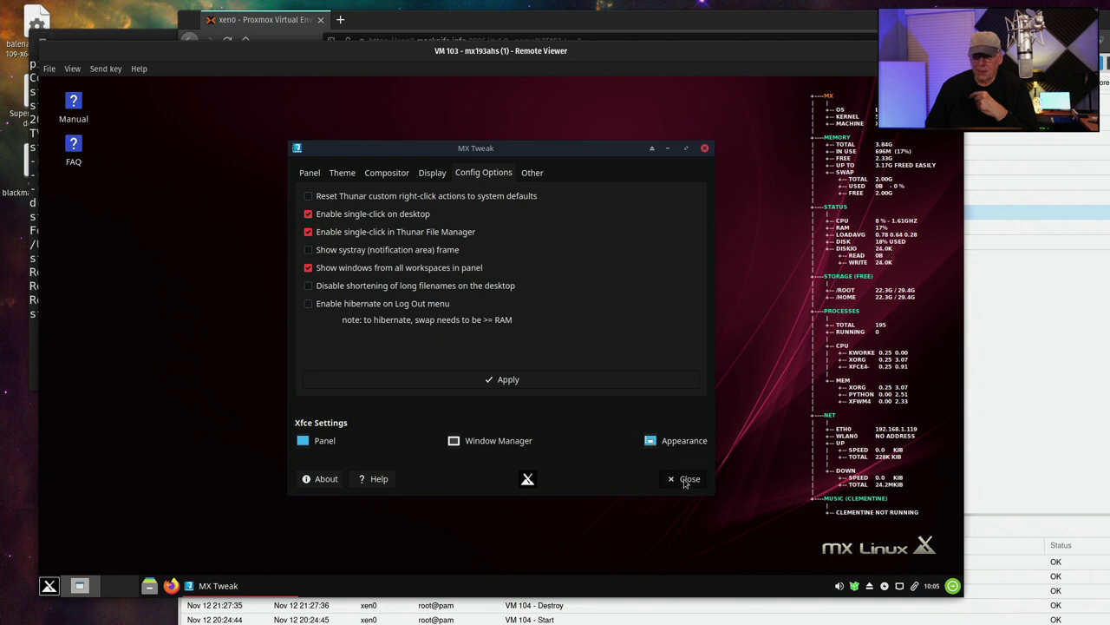
{"action": "left_click", "coordinate": [685, 479]}
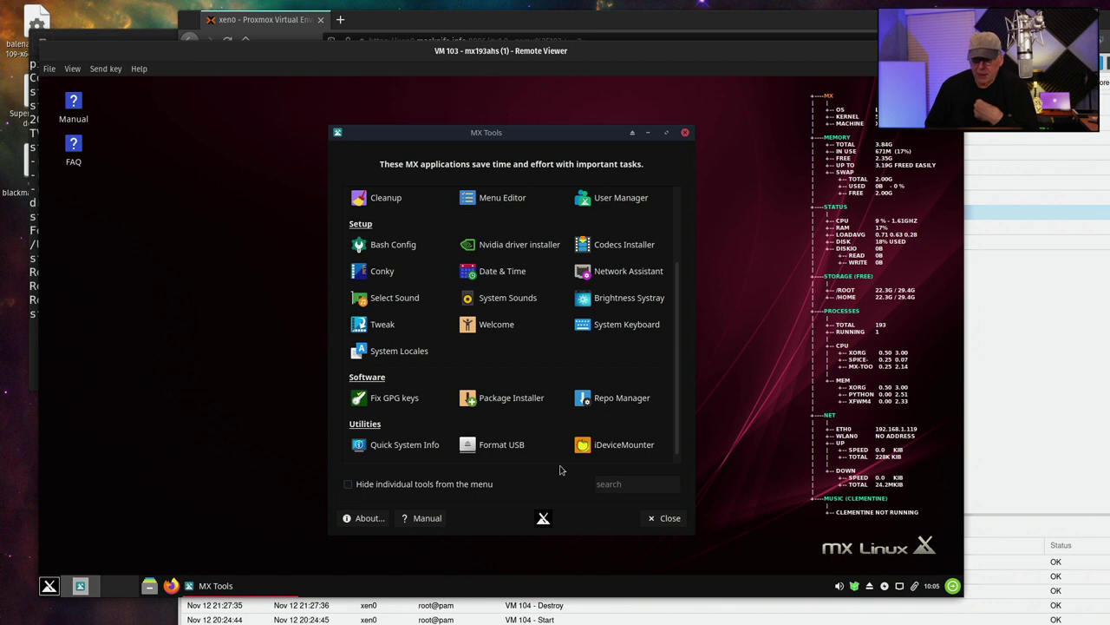
Run Quick System Info, scroll through the inxi report, and close its terminal
{"action": "left_click", "coordinate": [390, 447]}
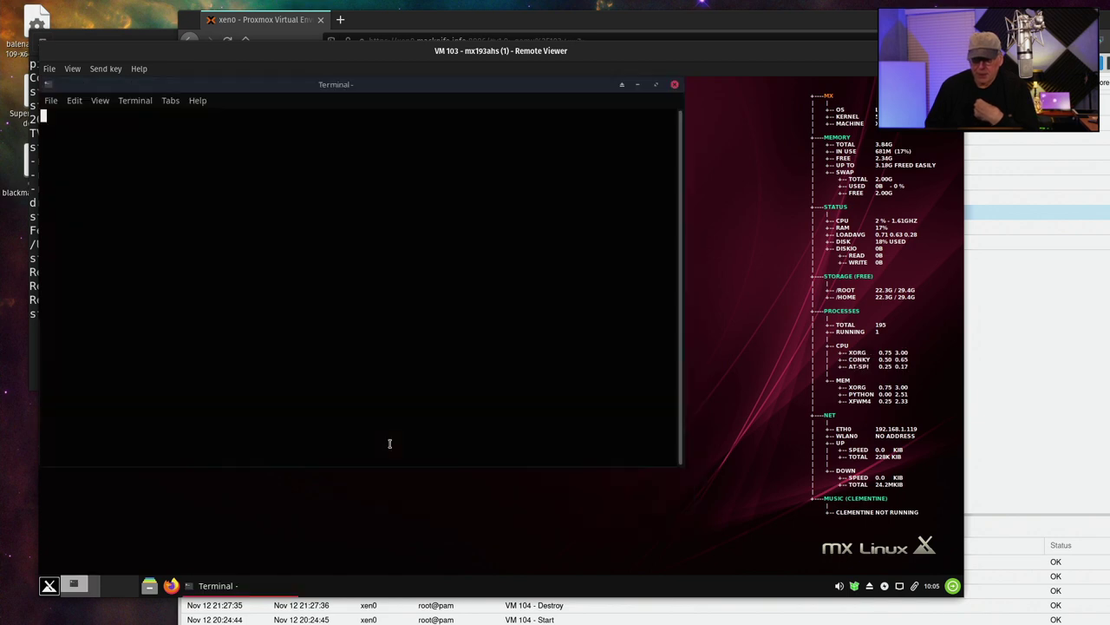
{"action": "scroll", "coordinate": [373, 276], "scroll_direction": "up", "scroll_amount": 9}
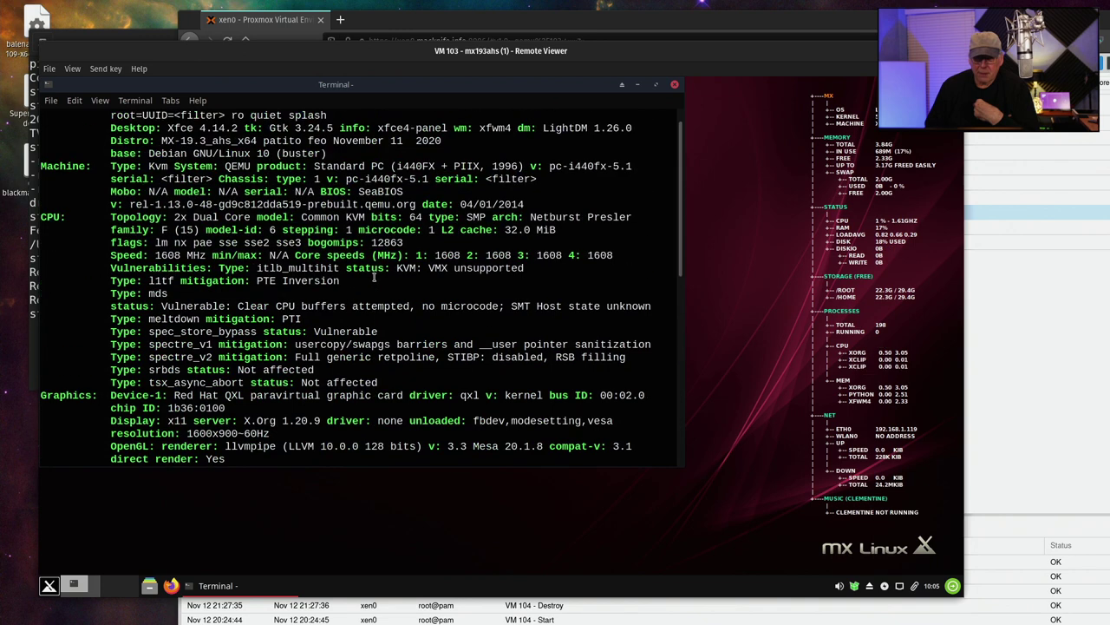
{"action": "scroll", "coordinate": [373, 276], "scroll_direction": "down", "scroll_amount": 7}
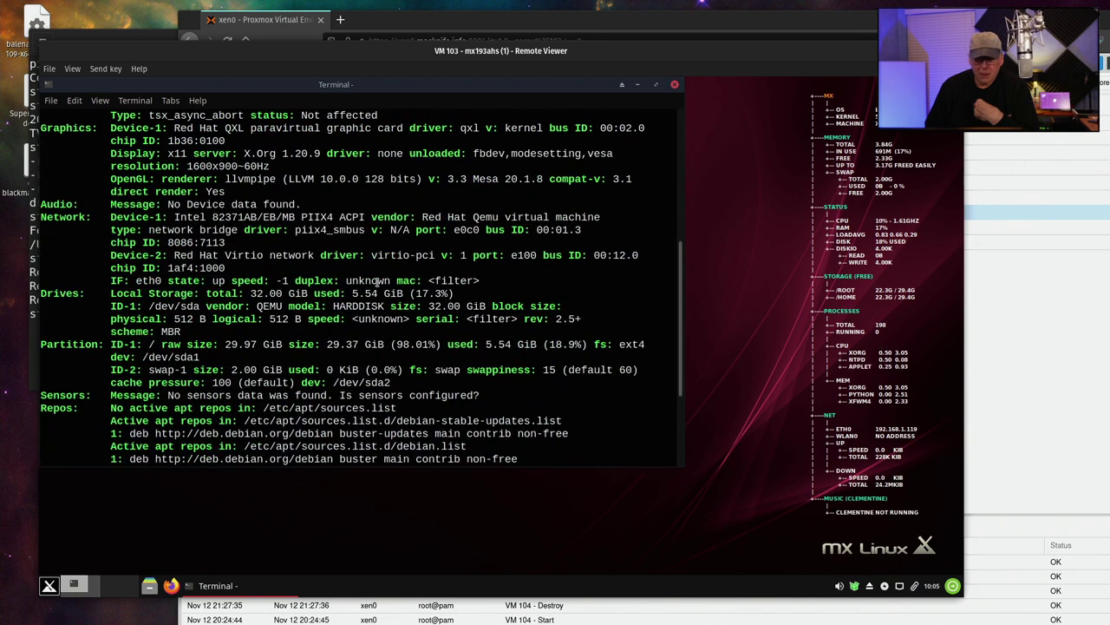
{"action": "scroll", "coordinate": [378, 280], "scroll_direction": "down", "scroll_amount": 3}
{"action": "scroll", "coordinate": [378, 280], "scroll_direction": "up", "scroll_amount": 1}
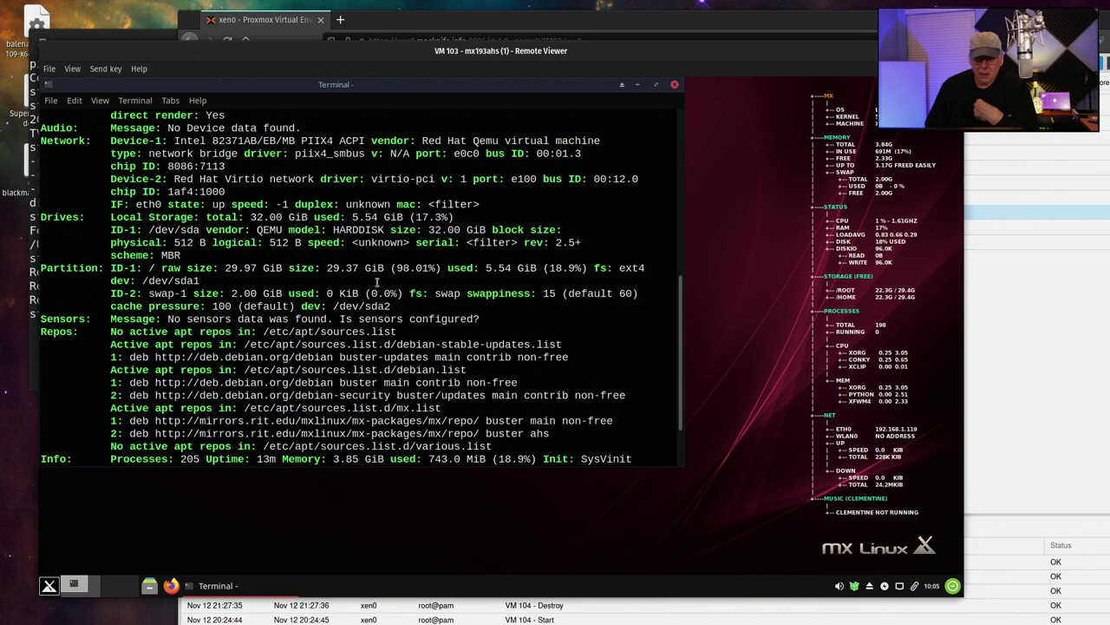
{"action": "scroll", "coordinate": [377, 281], "scroll_direction": "down", "scroll_amount": 2}
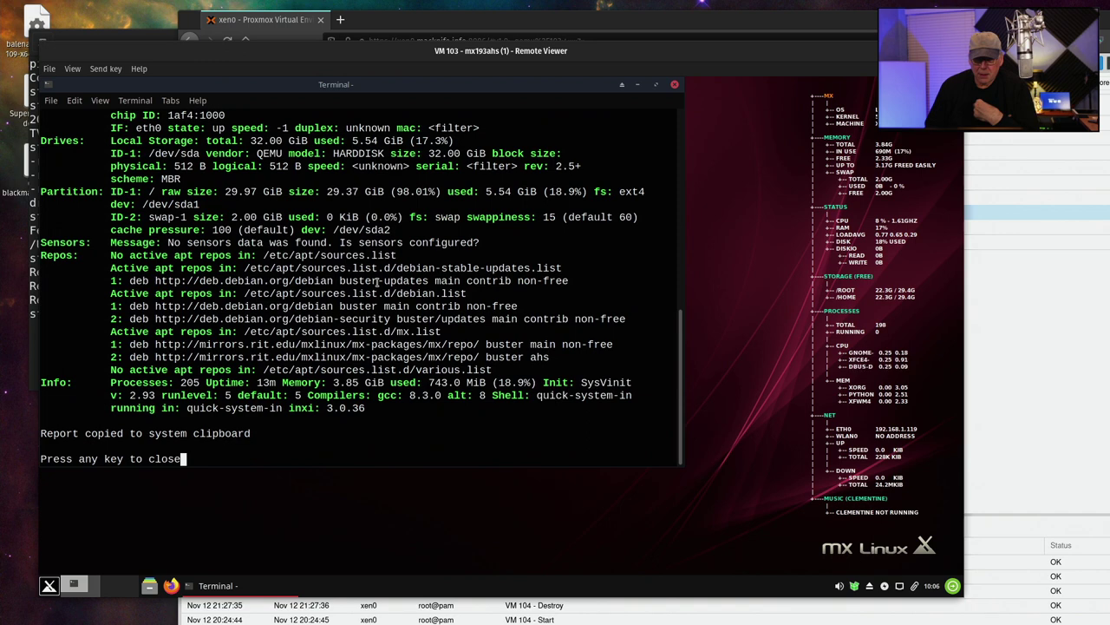
{"action": "scroll", "coordinate": [378, 281], "scroll_direction": "up", "scroll_amount": 4}
{"action": "scroll", "coordinate": [377, 280], "scroll_direction": "up", "scroll_amount": 4}
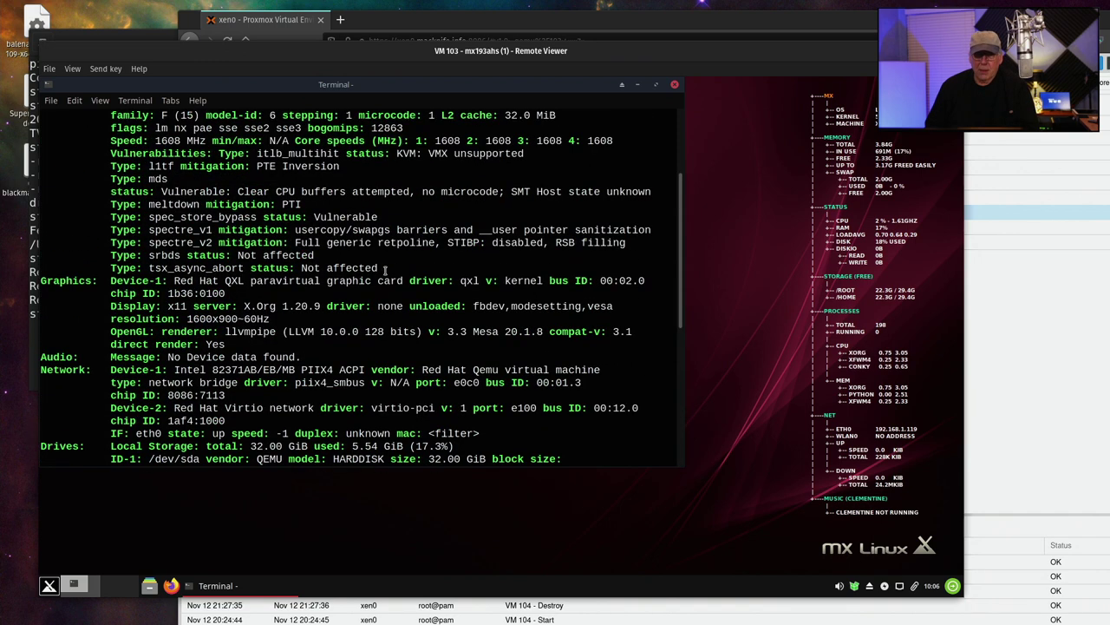
{"action": "scroll", "coordinate": [433, 197], "scroll_direction": "down", "scroll_amount": 5}
{"action": "scroll", "coordinate": [434, 196], "scroll_direction": "down", "scroll_amount": 3}
{"action": "key", "text": "Return"}
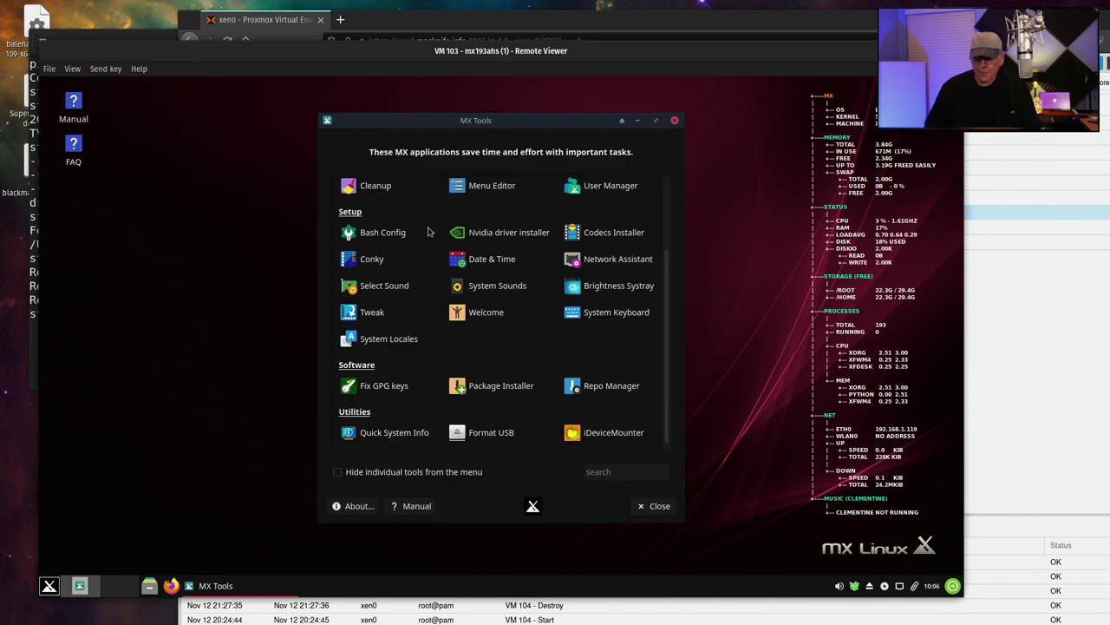
Close MX Tools and turn off Conky with Conky Toggle from the Whisker menu
{"action": "left_click", "coordinate": [658, 506]}
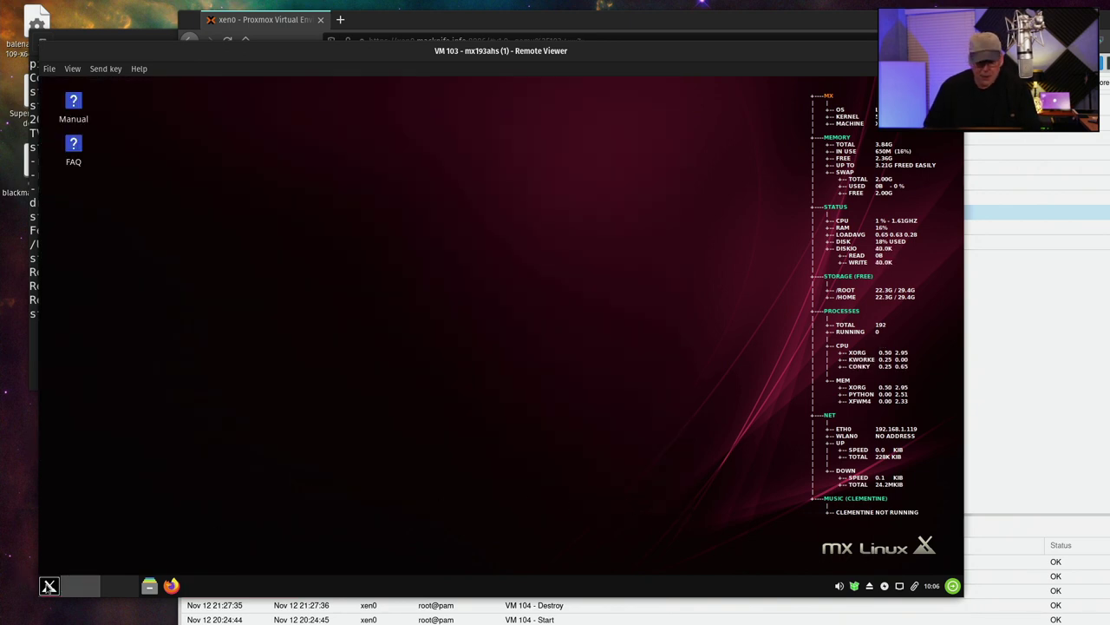
{"action": "left_click", "coordinate": [48, 585]}
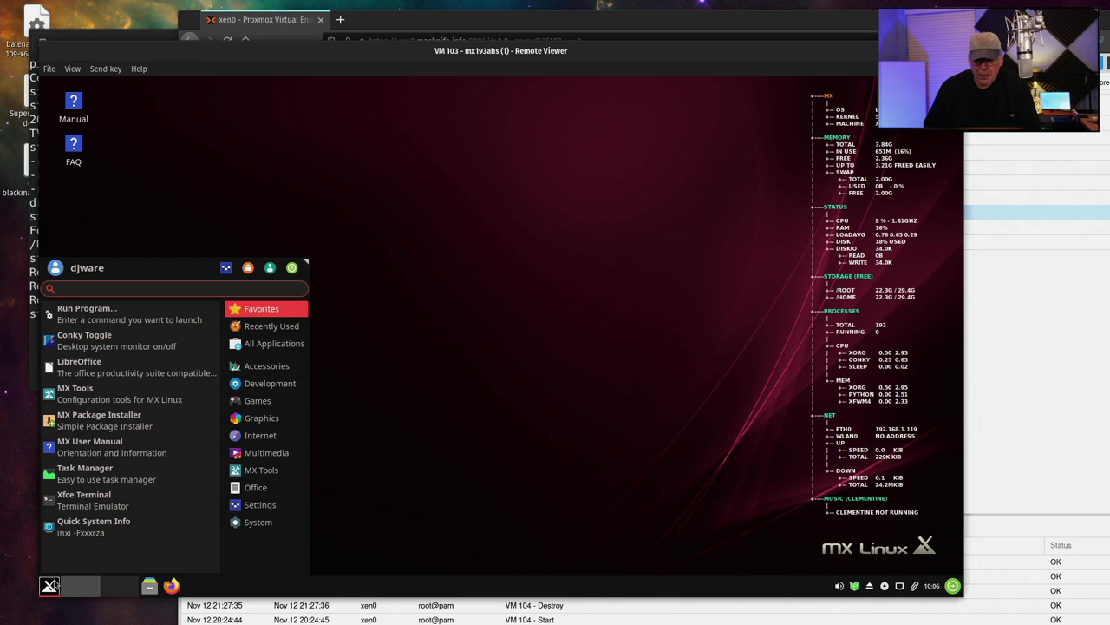
{"action": "left_click", "coordinate": [108, 338]}
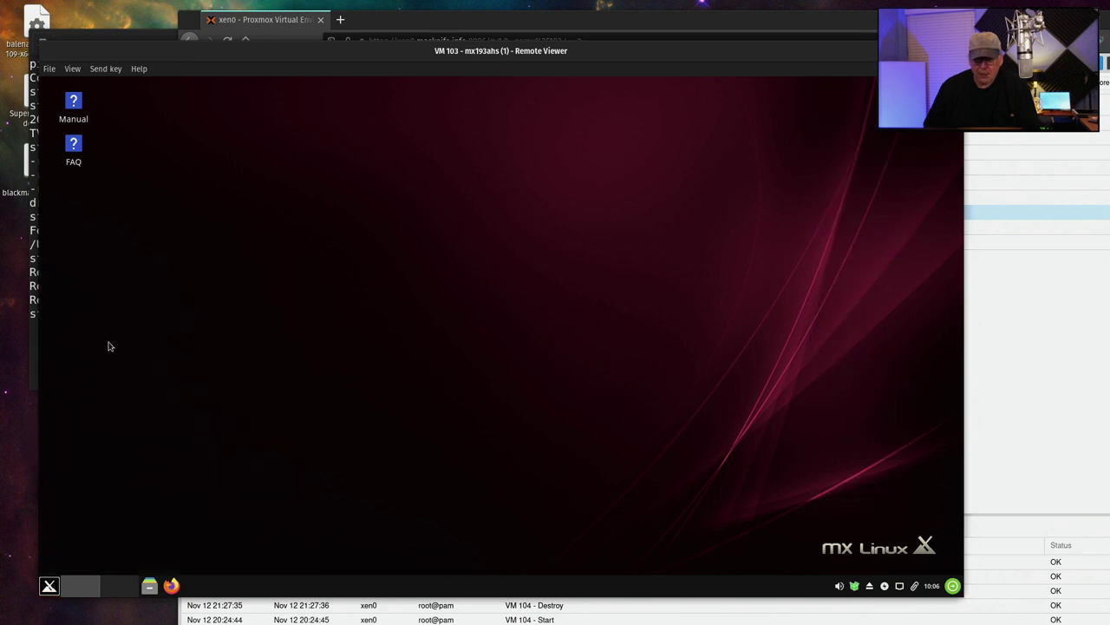
Browse the Whisker menu's Internet and other categories, then close the menu
{"action": "left_click", "coordinate": [49, 585]}
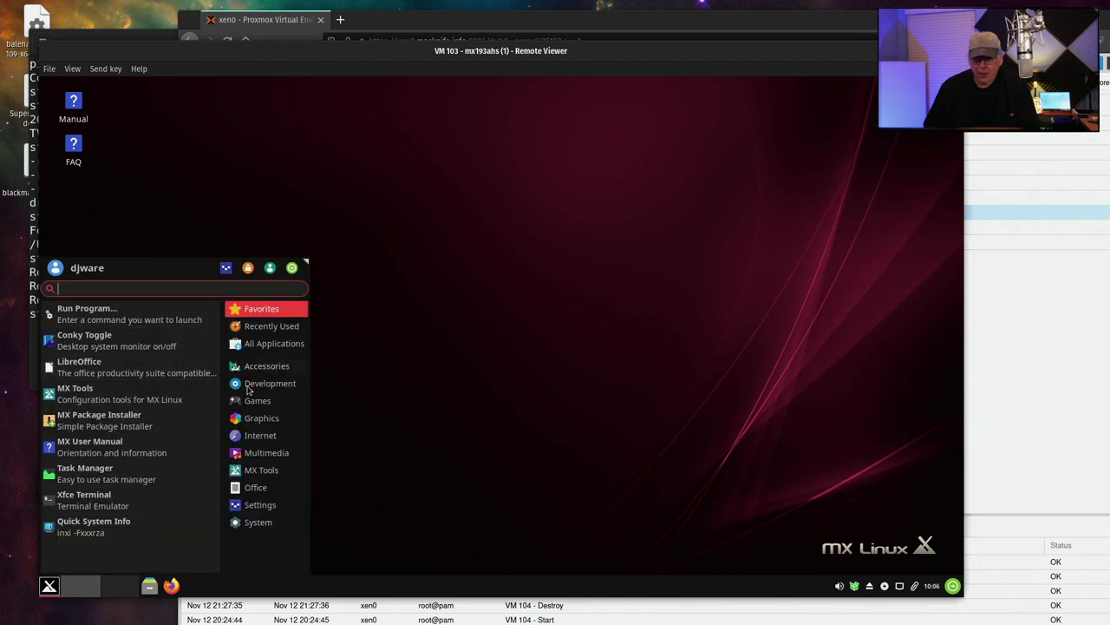
{"action": "left_click", "coordinate": [250, 455]}
{"action": "left_click", "coordinate": [258, 436]}
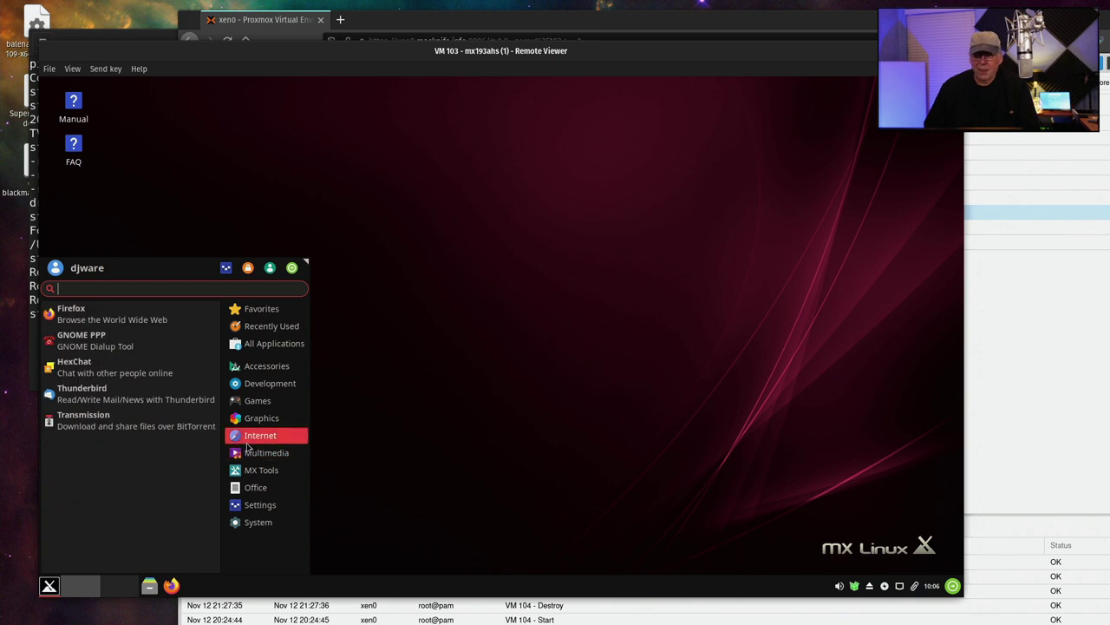
{"action": "left_click", "coordinate": [256, 487]}
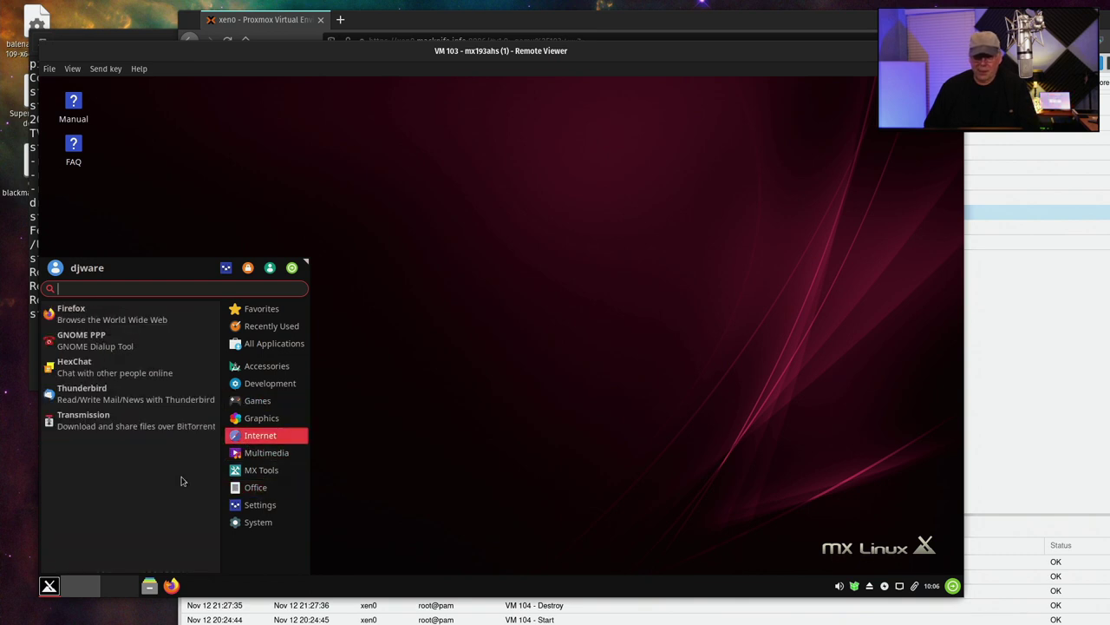
{"action": "left_click", "coordinate": [50, 585]}
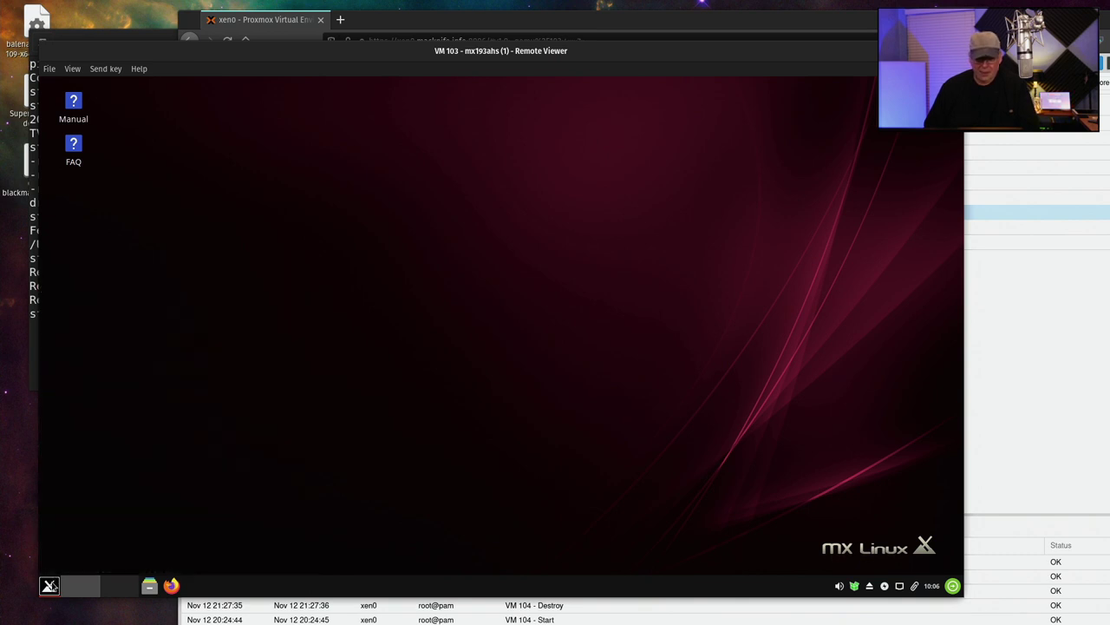
Adjust the Whisker menu properties so the category list sits on the left
{"action": "right_click", "coordinate": [50, 585]}
{"action": "left_click", "coordinate": [121, 473]}
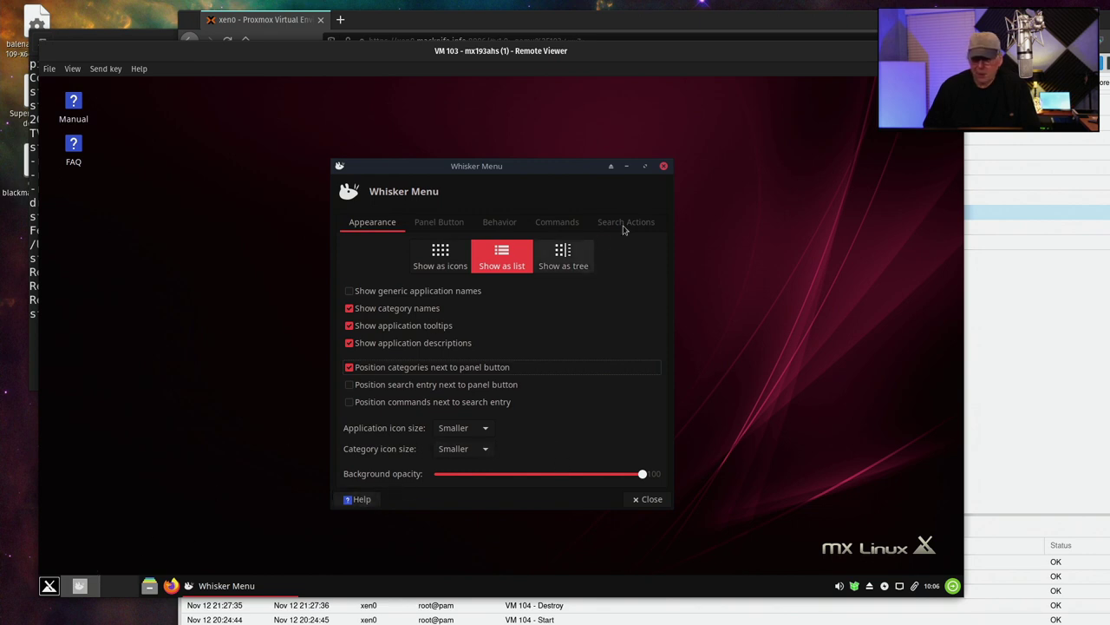
{"action": "left_click", "coordinate": [663, 168]}
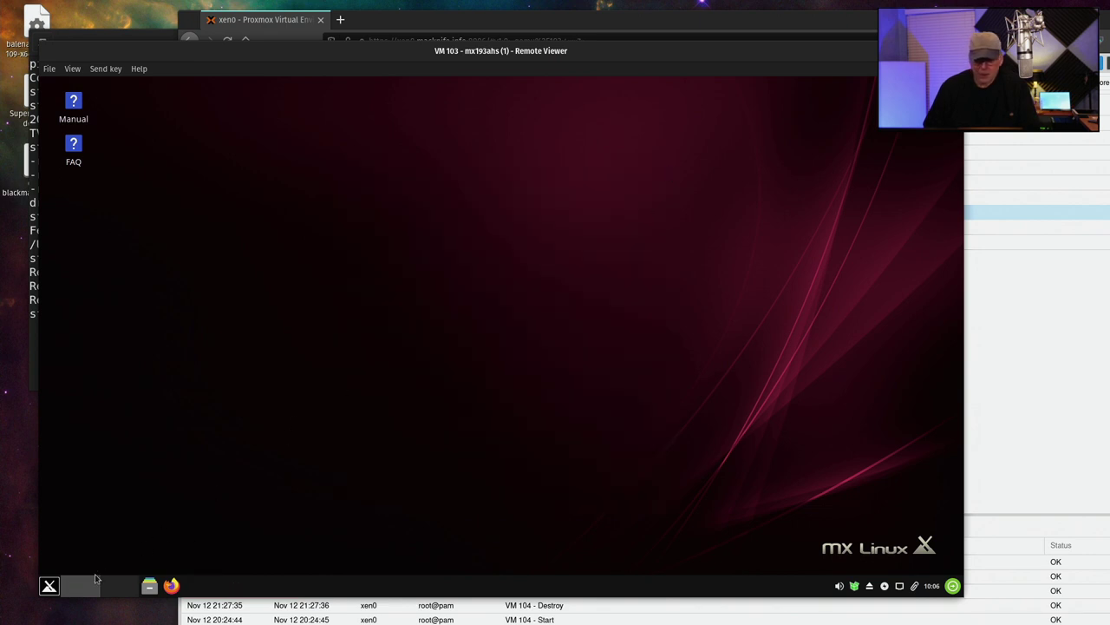
Check the new menu layout by browsing the Office applications
{"action": "left_click", "coordinate": [50, 585]}
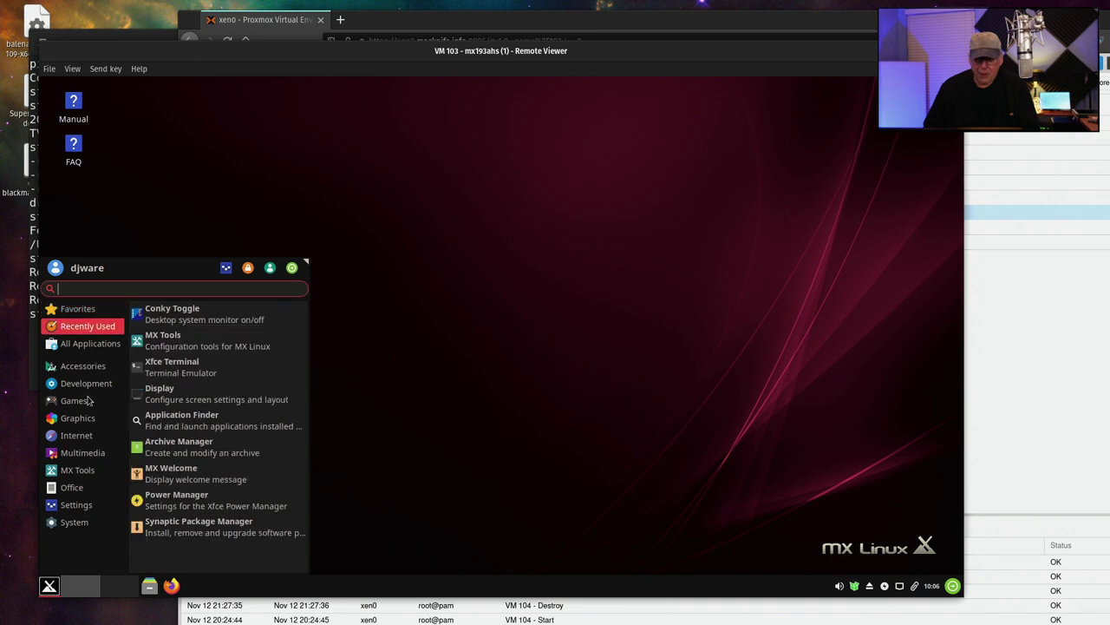
{"action": "left_click", "coordinate": [82, 482]}
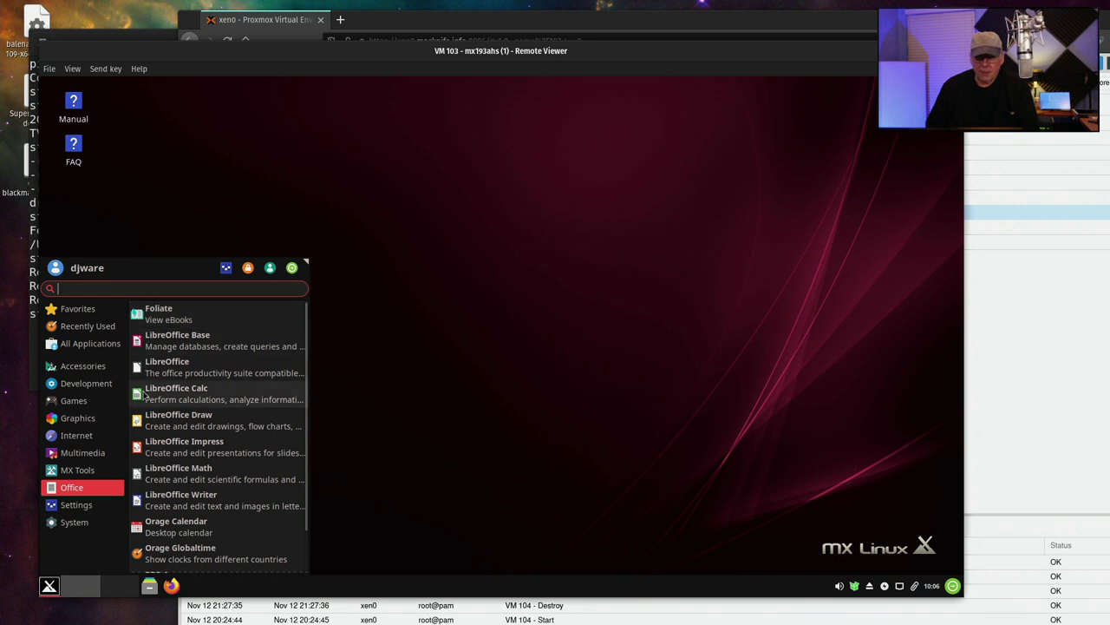
{"action": "scroll", "coordinate": [137, 366], "scroll_direction": "down", "scroll_amount": 1}
{"action": "scroll", "coordinate": [154, 353], "scroll_direction": "up", "scroll_amount": 1}
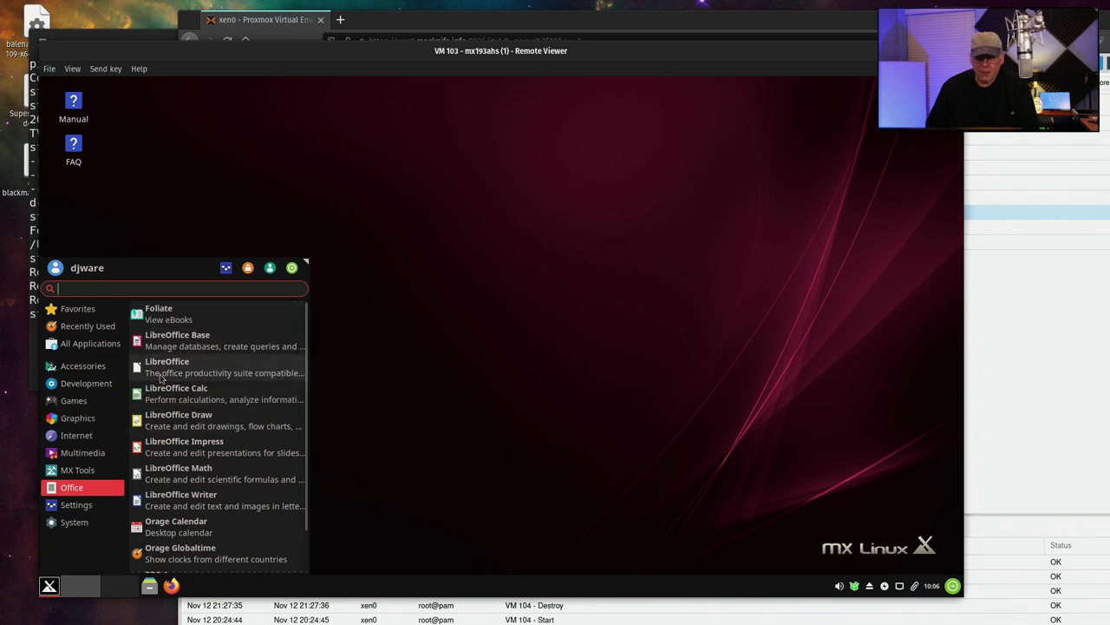
{"action": "scroll", "coordinate": [161, 382], "scroll_direction": "down", "scroll_amount": 2}
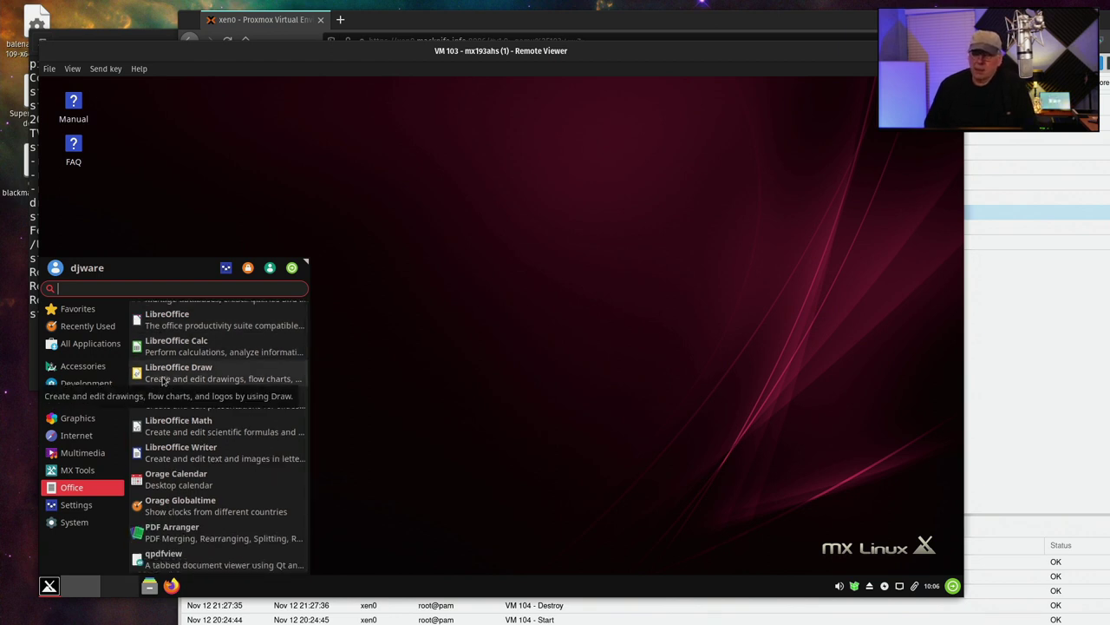
{"action": "left_click", "coordinate": [427, 325]}
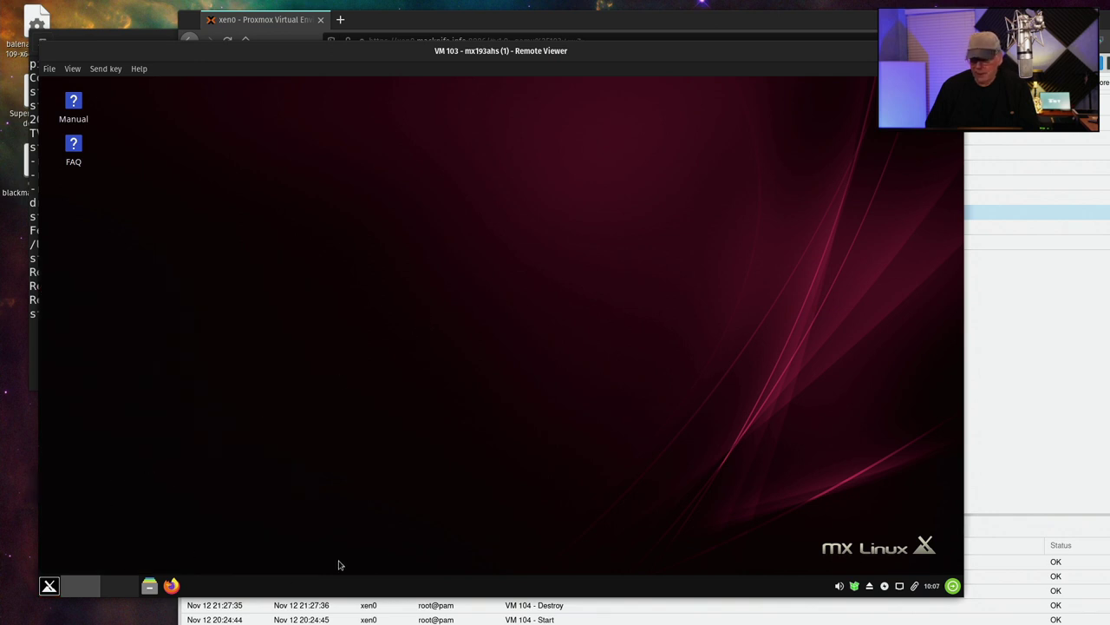
Run the full upgrade of six pending packages, confirming with y, then close the updater
{"action": "left_click", "coordinate": [854, 587]}
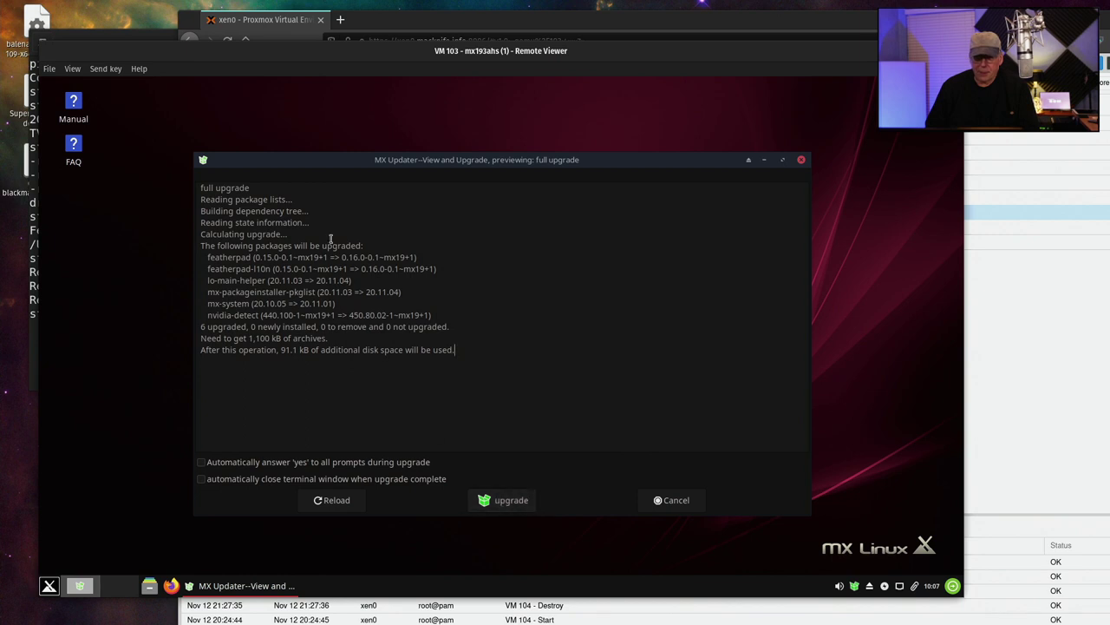
{"action": "left_click", "coordinate": [505, 501]}
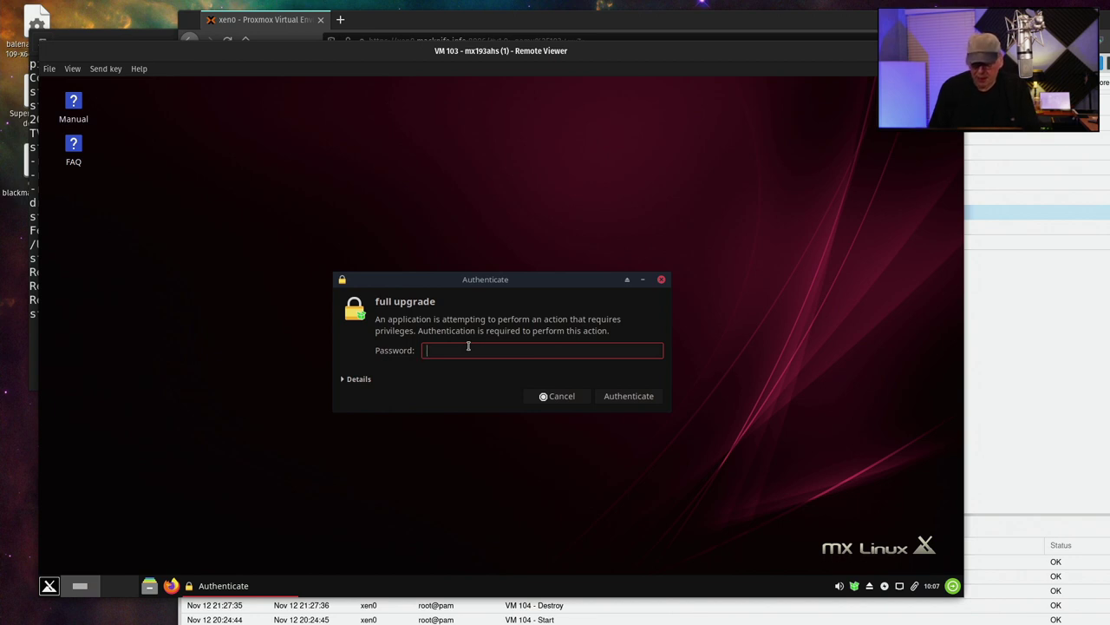
{"action": "type", "text": "•••••••••"}
{"action": "key", "text": "Return"}
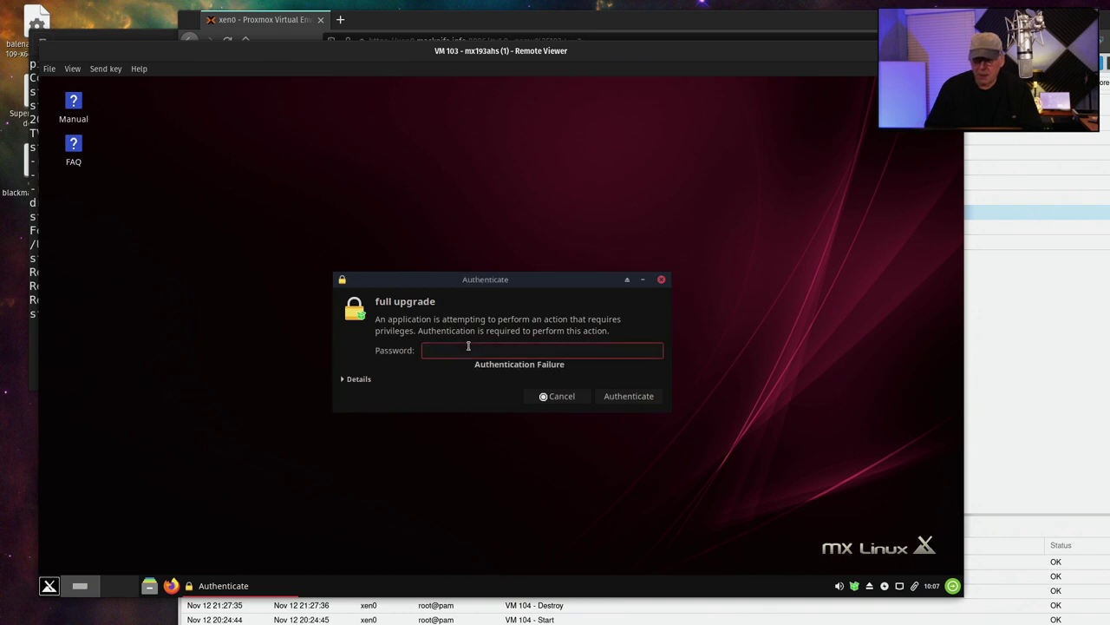
{"action": "type", "text": "•"}
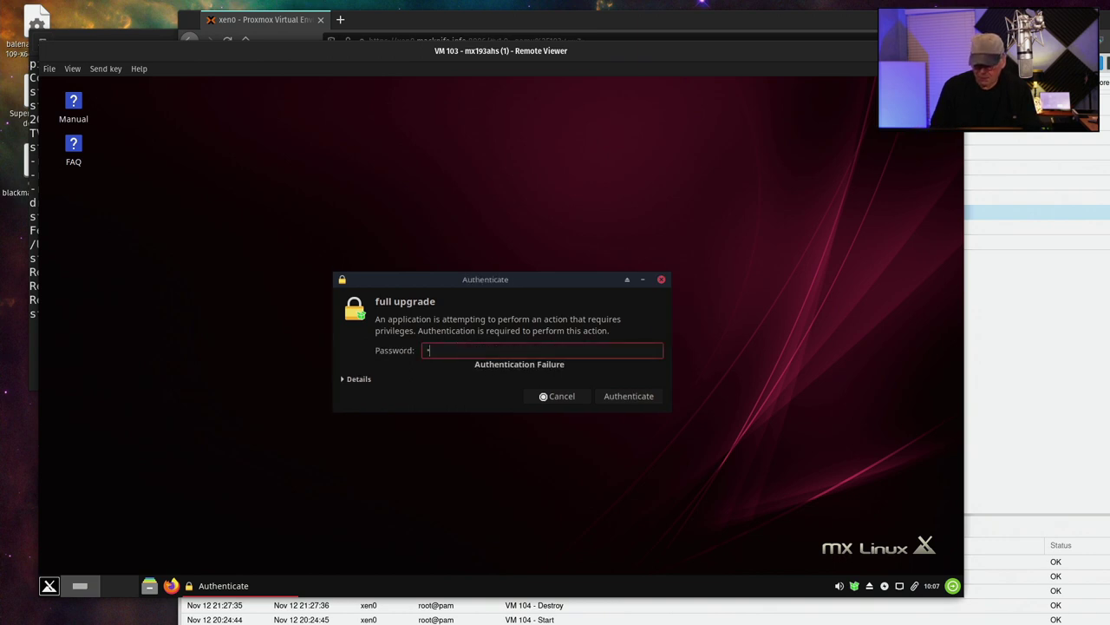
{"action": "type", "text": "••••••••"}
{"action": "key", "text": "Return"}
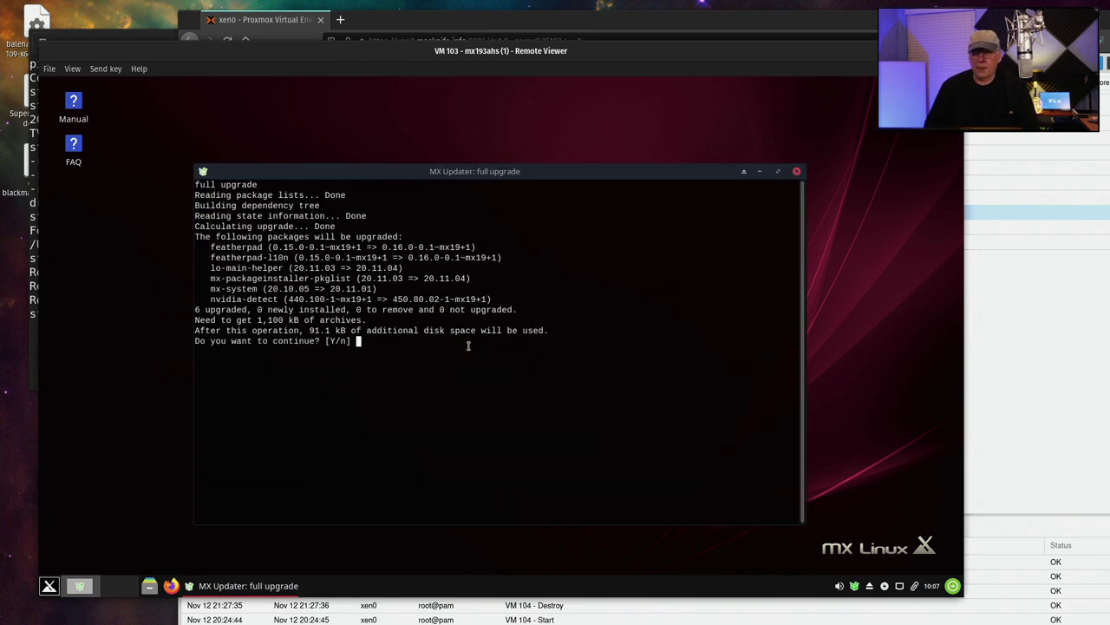
{"action": "type", "text": "y"}
{"action": "key", "text": "Return"}
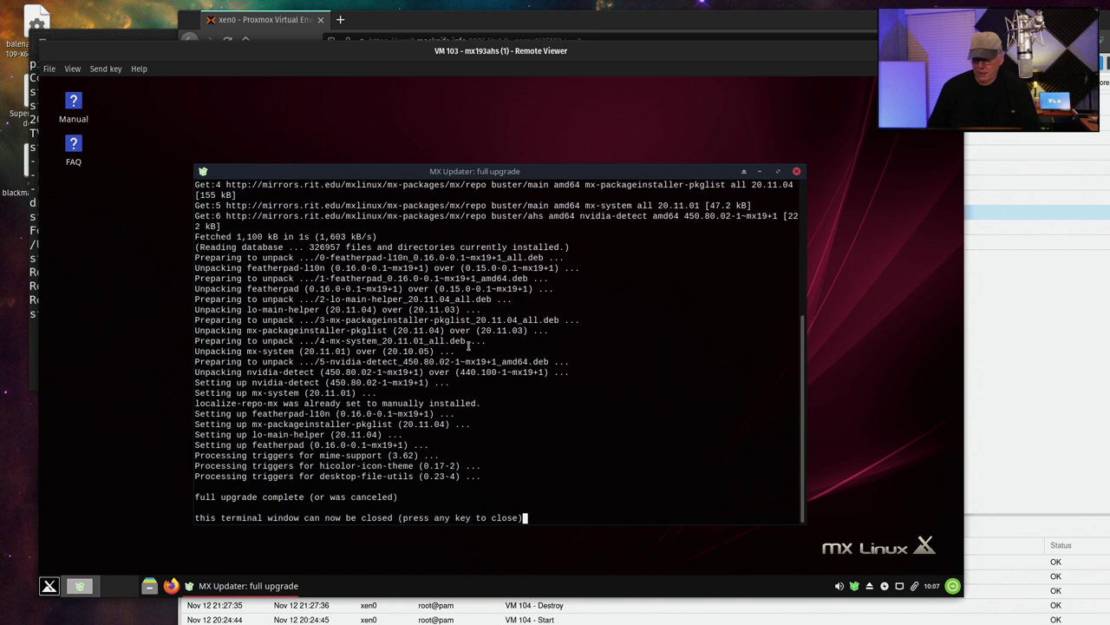
{"action": "key", "text": "Return"}
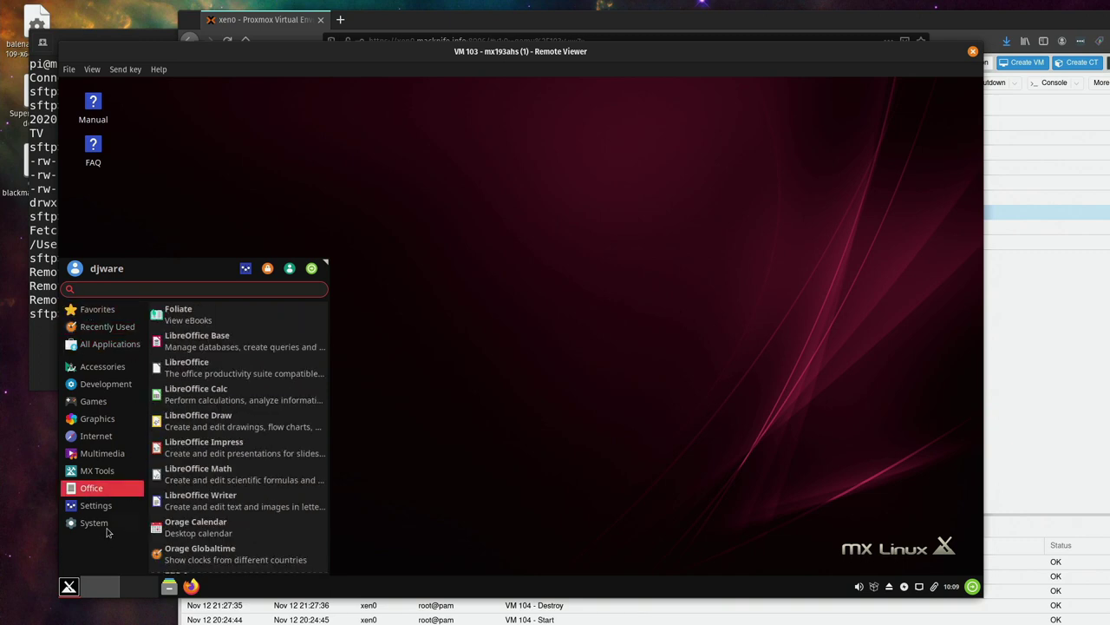
Launch Xfce Terminal by searching 'ter' in the Whisker menu
{"action": "mouse_move", "coordinate": [108, 527]}
{"action": "scroll", "coordinate": [221, 434], "scroll_direction": "down", "scroll_amount": 1}
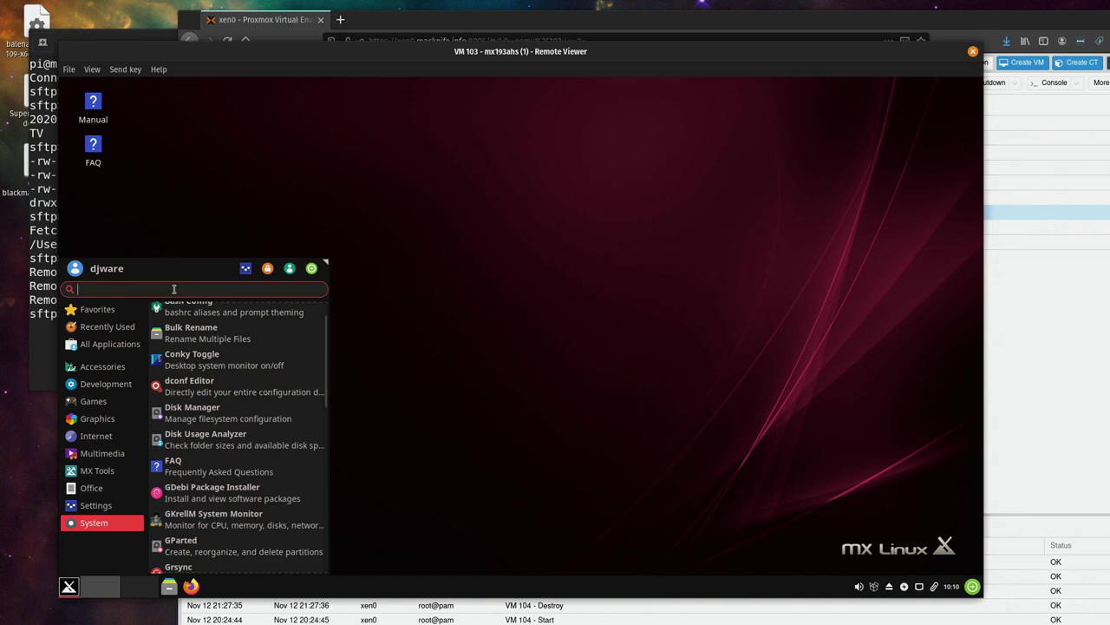
{"action": "left_click", "coordinate": [311, 217]}
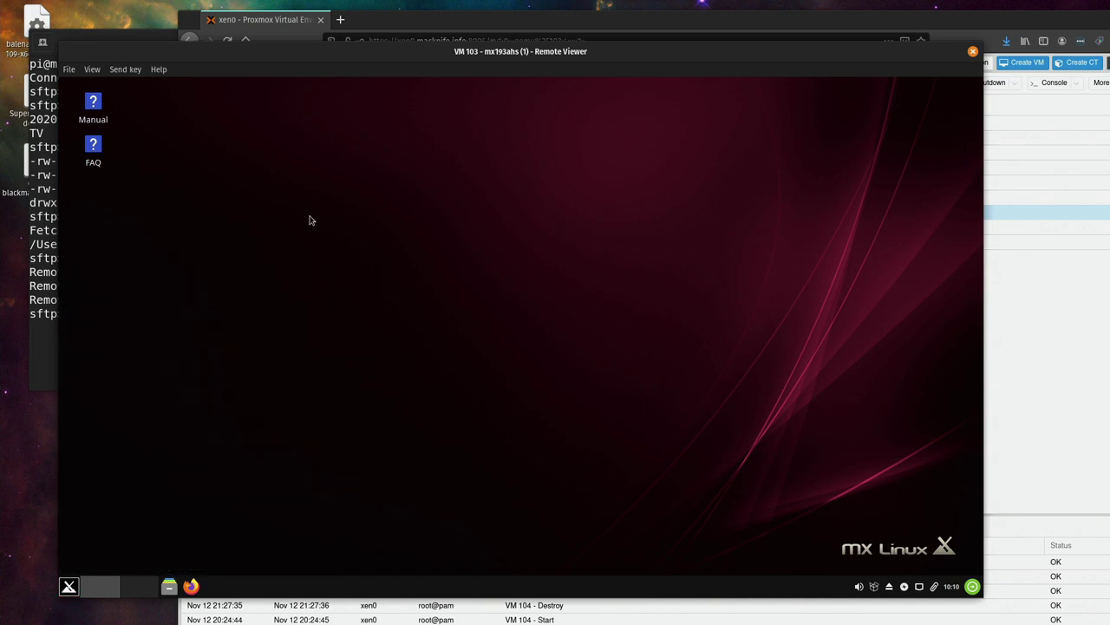
{"action": "key", "text": "super"}
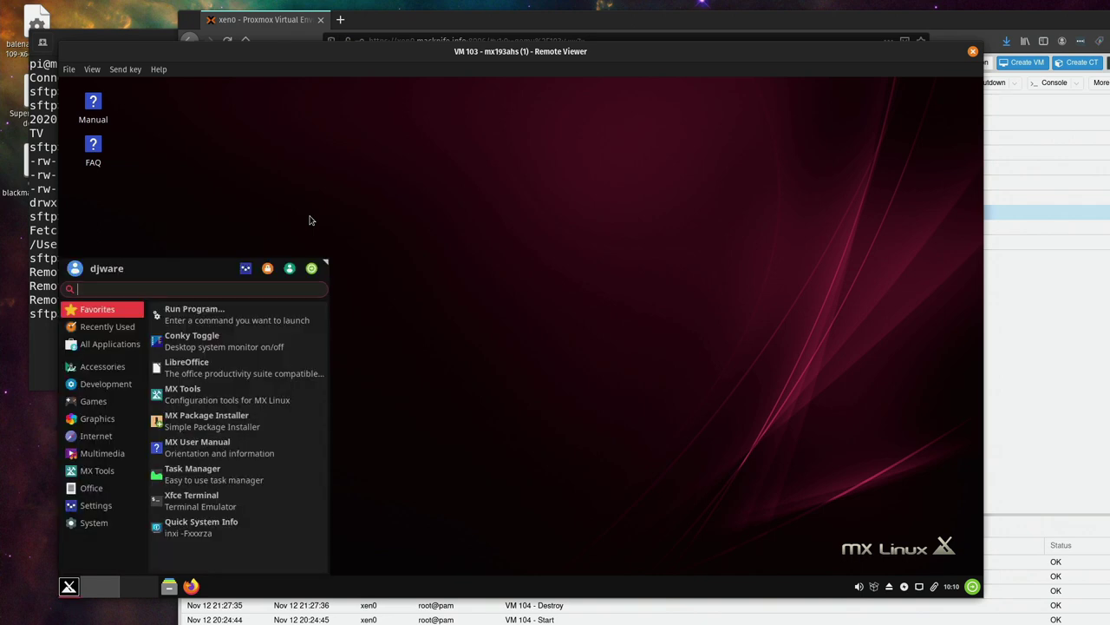
{"action": "type", "text": "ter"}
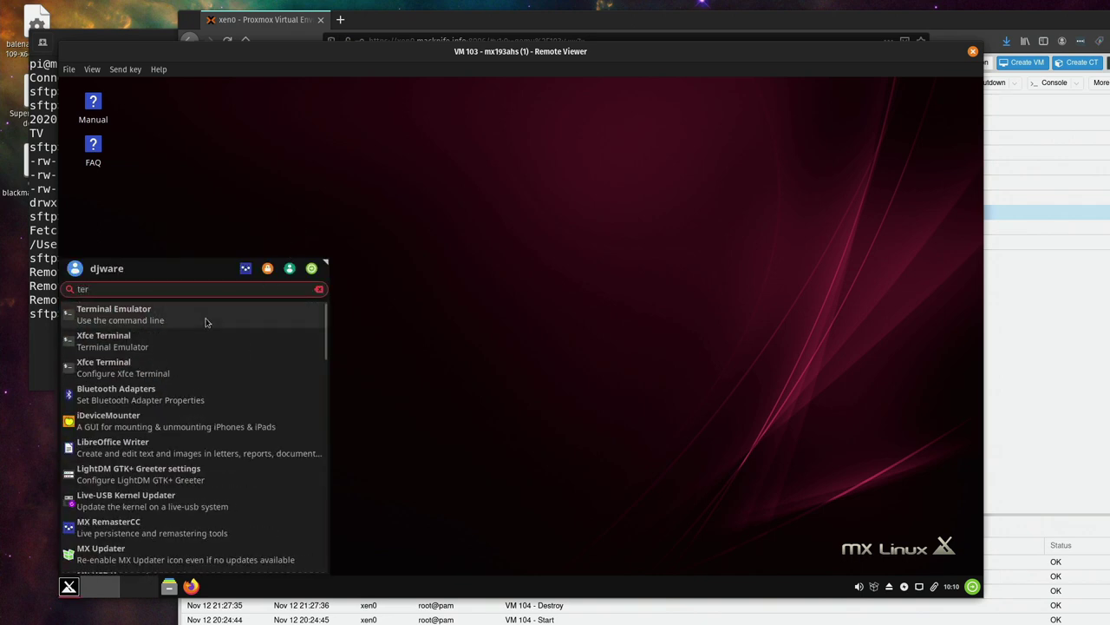
{"action": "left_click", "coordinate": [188, 334]}
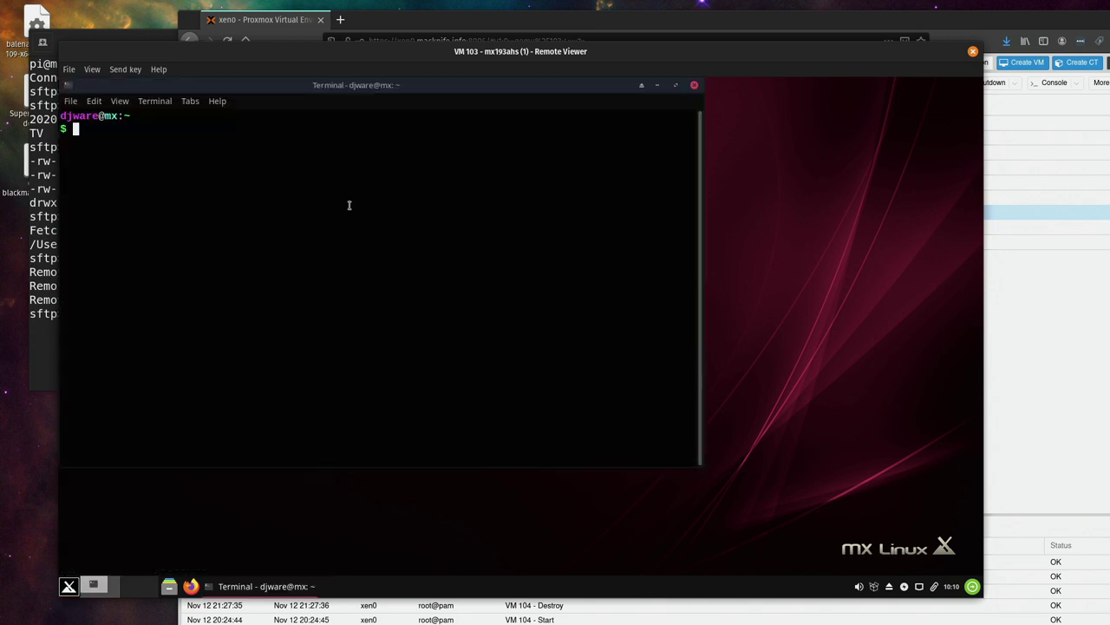
Run htop to check running processes, quit it, and bring up the log-out dialog
{"action": "type", "text": "htop"}
{"action": "key", "text": "Return"}
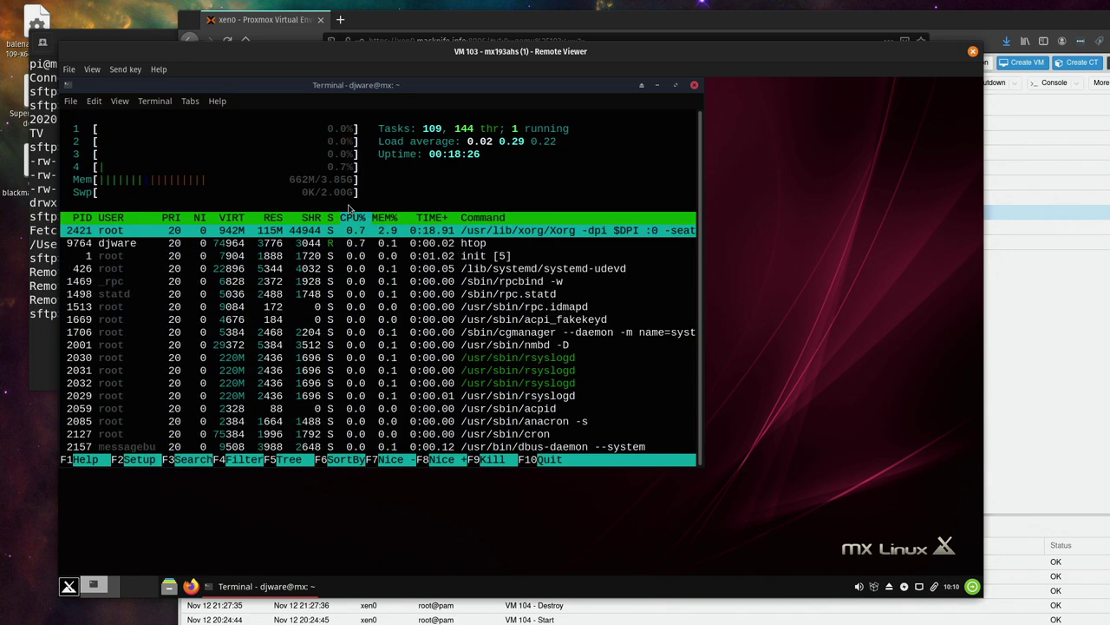
{"action": "key", "text": "q"}
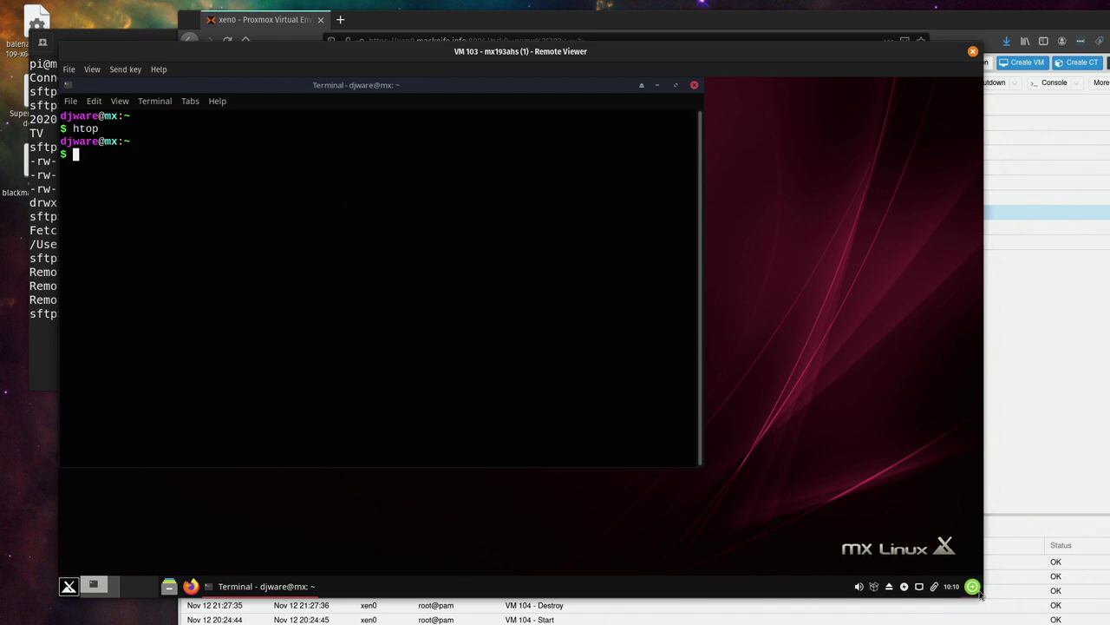
{"action": "left_click", "coordinate": [972, 586]}
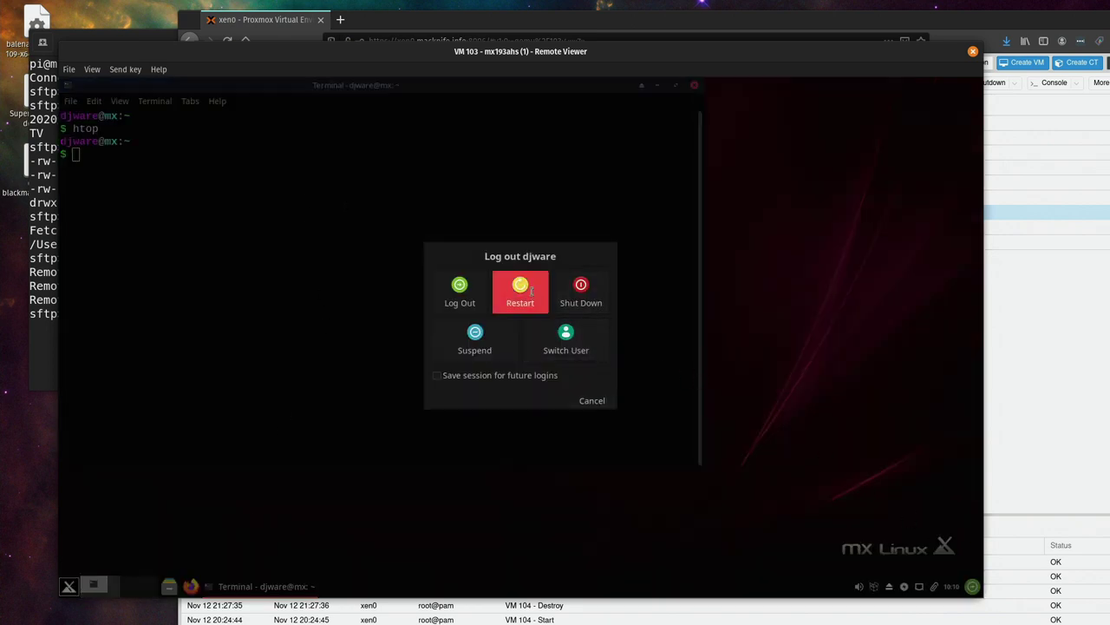
Restart the VM and log back in with the account password
{"action": "left_click", "coordinate": [538, 300]}
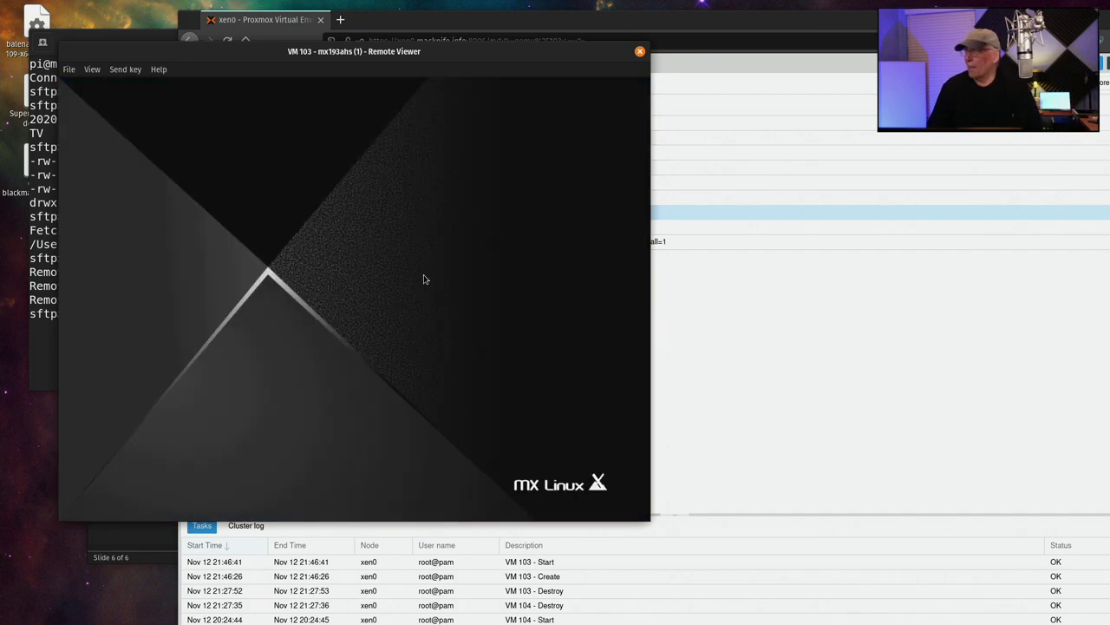
{"action": "type", "text": "********"}
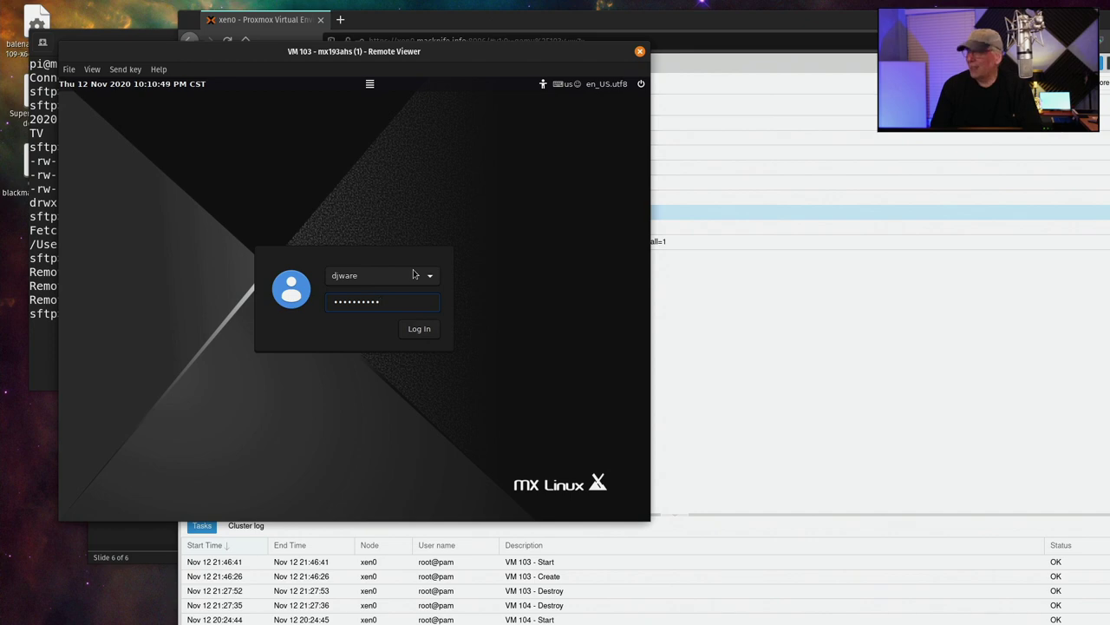
{"action": "key", "text": "Return"}
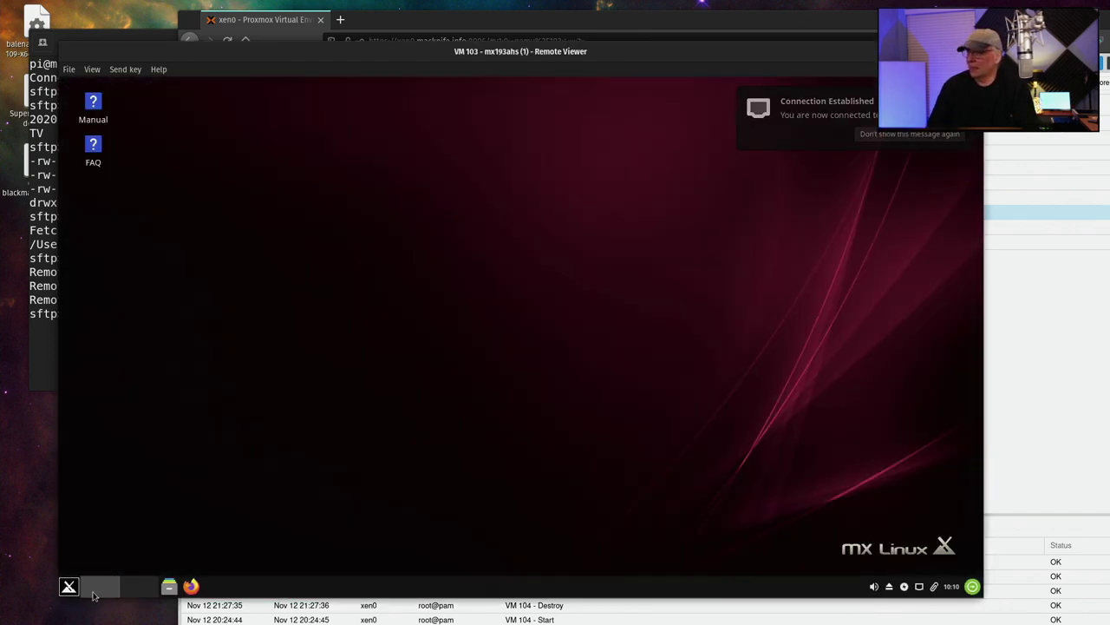
Open a new terminal and run htop to confirm uptime under a minute, then quit
{"action": "left_click", "coordinate": [68, 586]}
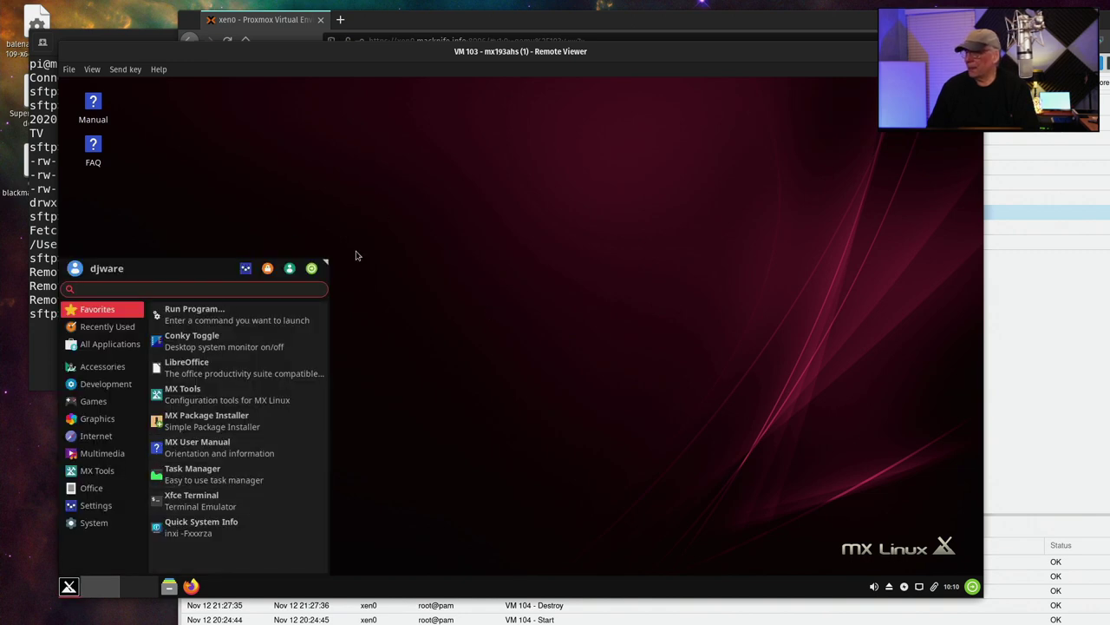
{"action": "left_click", "coordinate": [187, 511]}
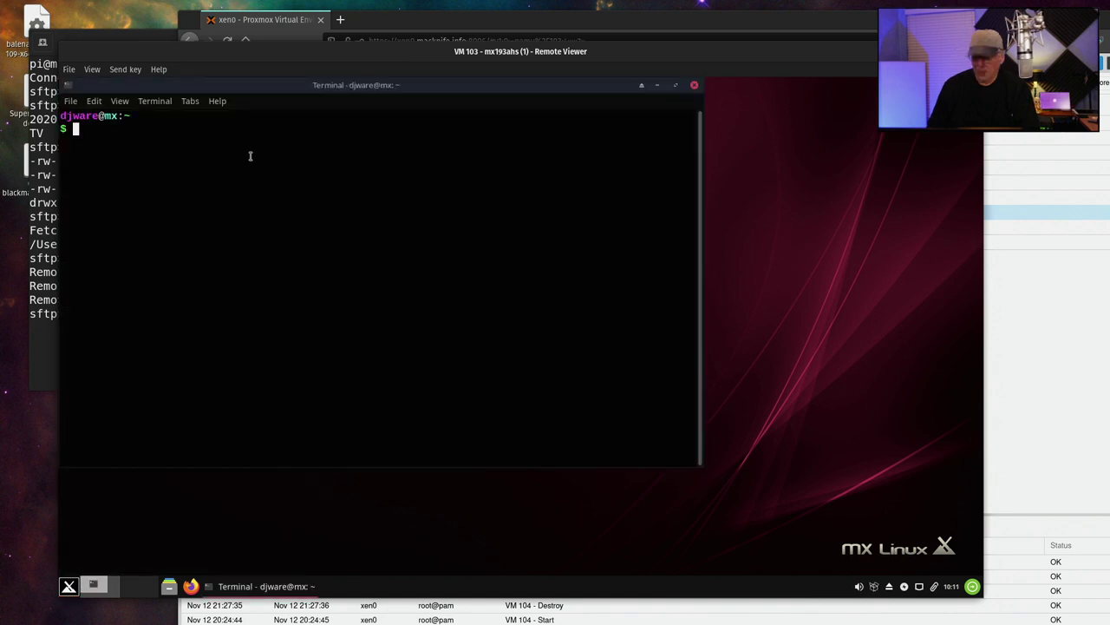
{"action": "type", "text": "htop"}
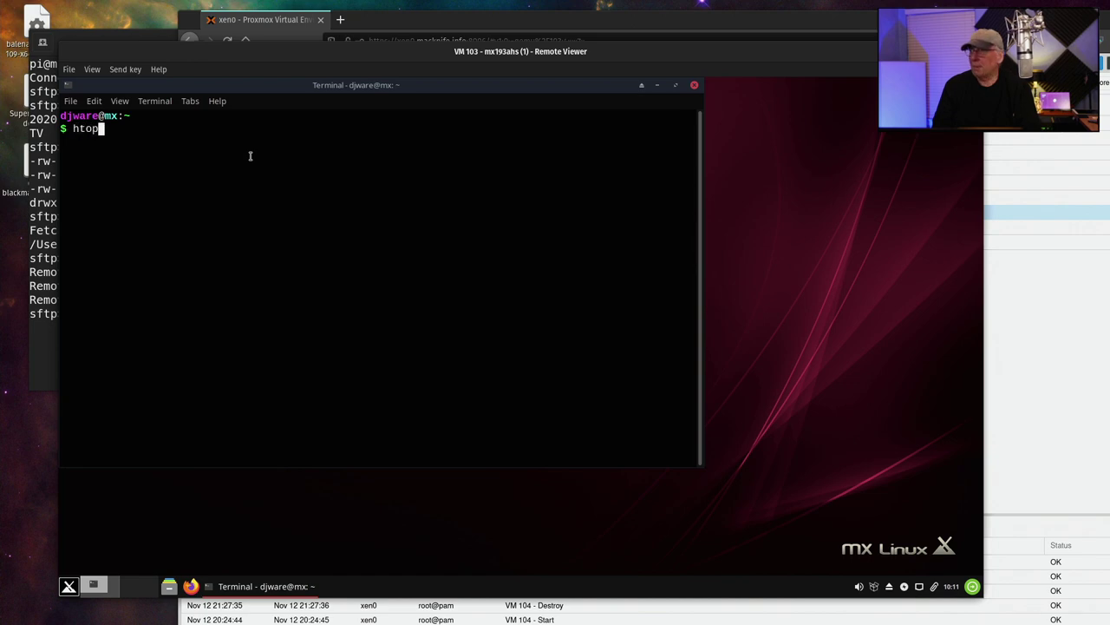
{"action": "key", "text": "Return"}
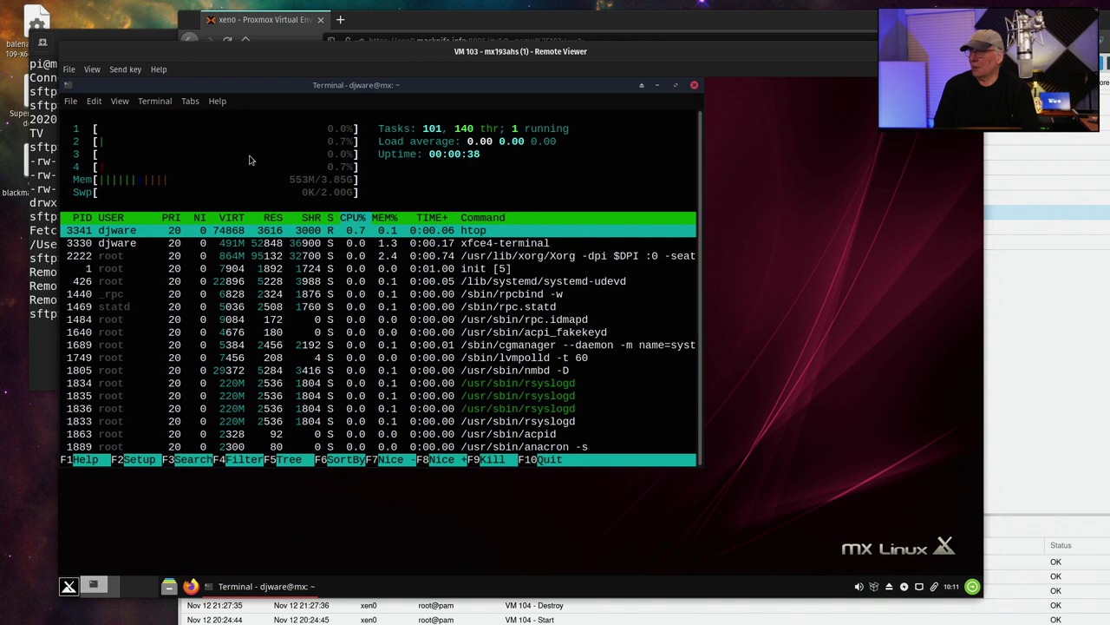
{"action": "key", "text": "q"}
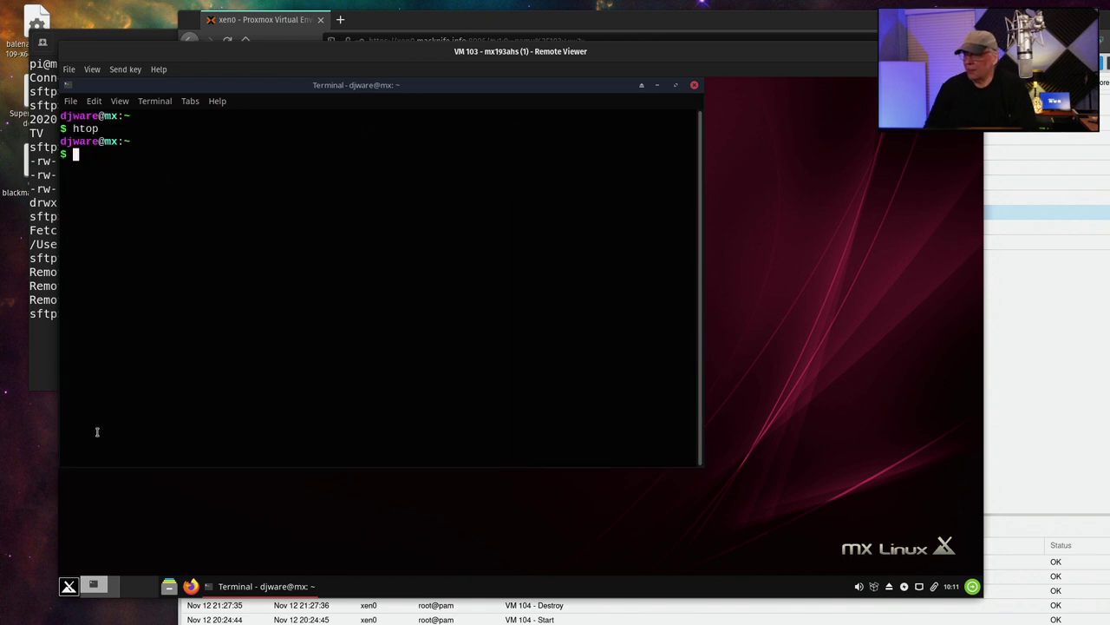
Browse the Whisker menu categories and launch MX Tools from Settings
{"action": "left_click", "coordinate": [68, 586]}
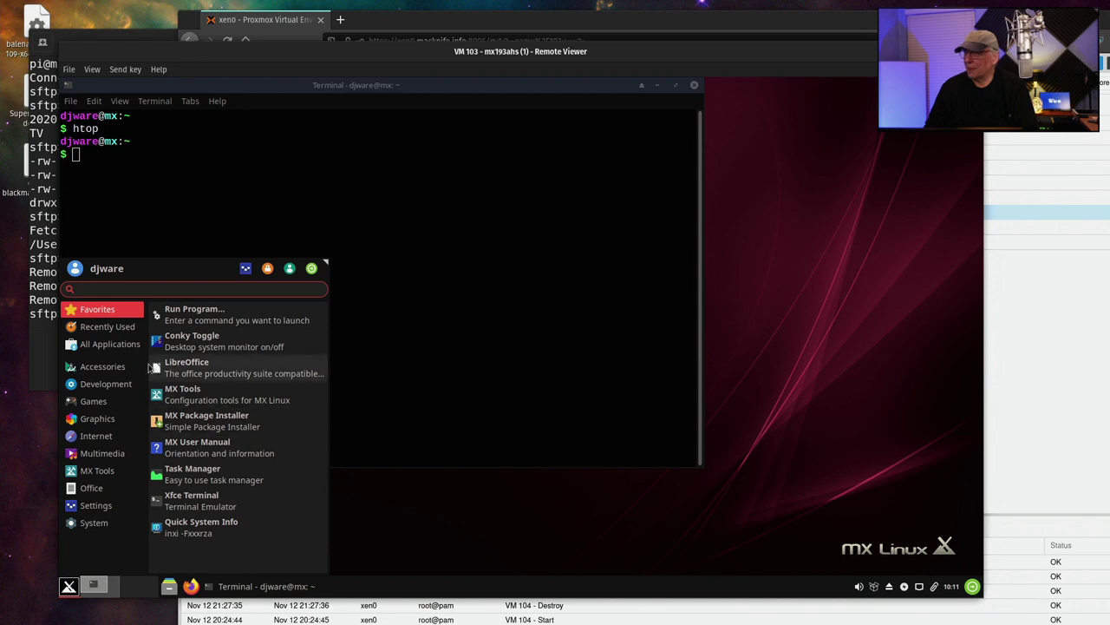
{"action": "left_click", "coordinate": [102, 366]}
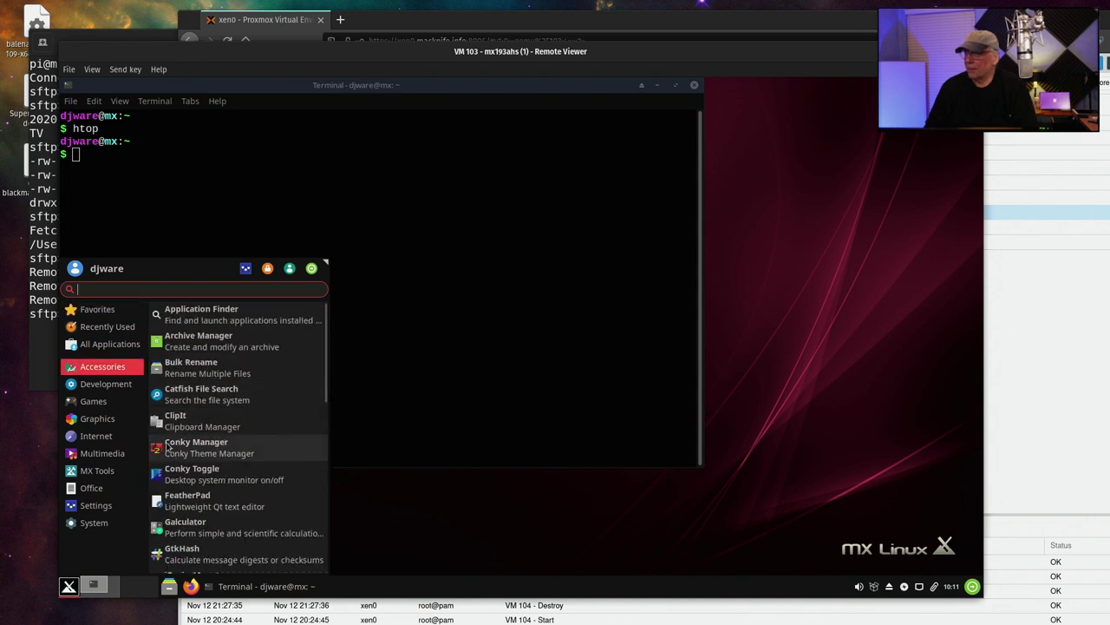
{"action": "left_click", "coordinate": [113, 436]}
{"action": "left_click", "coordinate": [108, 326]}
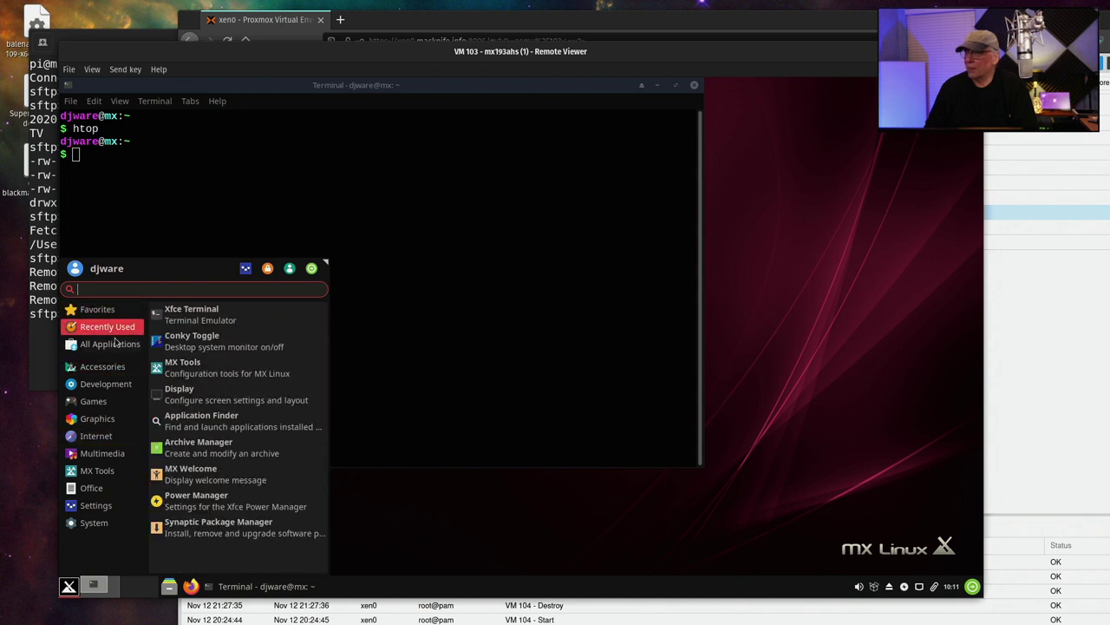
{"action": "left_click", "coordinate": [115, 344]}
{"action": "left_click", "coordinate": [103, 366]}
{"action": "left_click", "coordinate": [93, 401]}
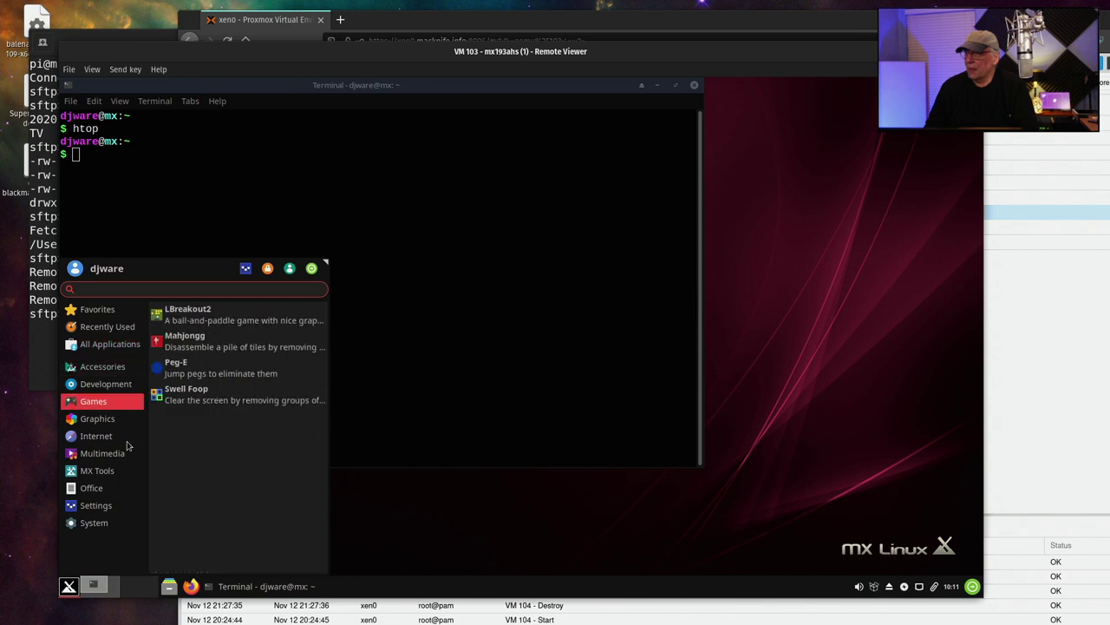
{"action": "left_click", "coordinate": [97, 470]}
{"action": "left_click", "coordinate": [95, 522]}
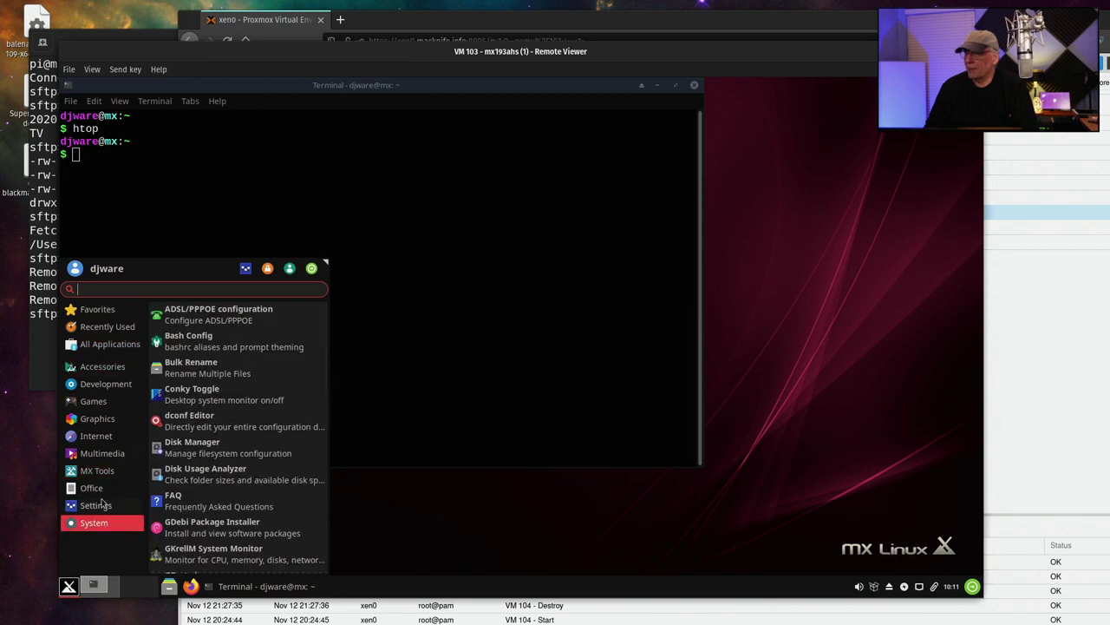
{"action": "left_click", "coordinate": [99, 505]}
{"action": "left_click", "coordinate": [95, 487]}
{"action": "left_click", "coordinate": [104, 505]}
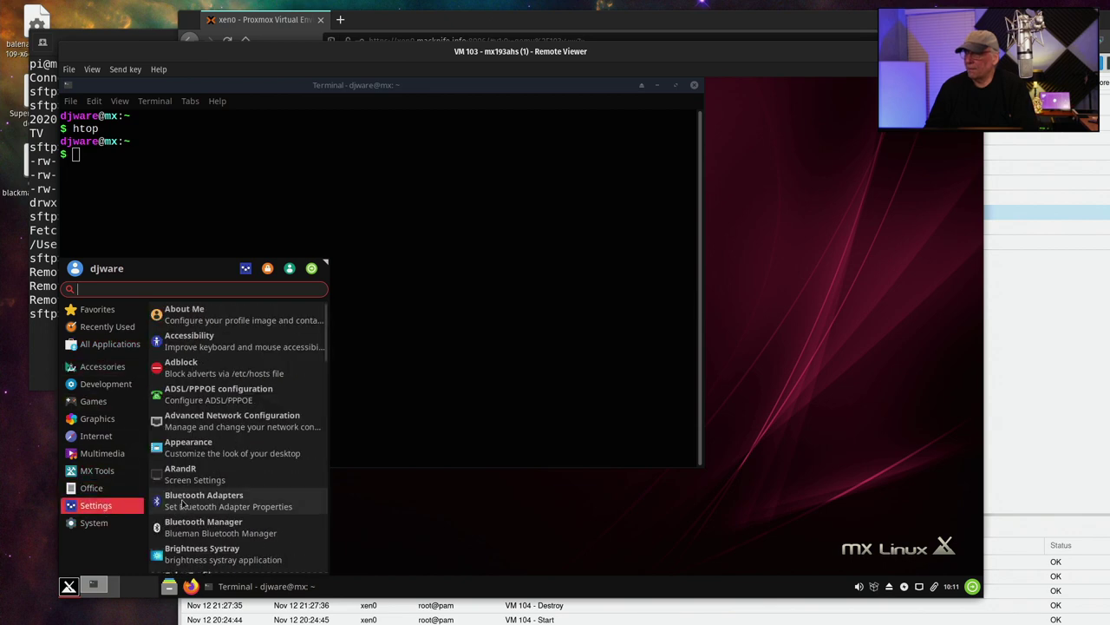
{"action": "scroll", "coordinate": [182, 502], "scroll_direction": "down", "scroll_amount": 3}
{"action": "scroll", "coordinate": [182, 503], "scroll_direction": "down", "scroll_amount": 5}
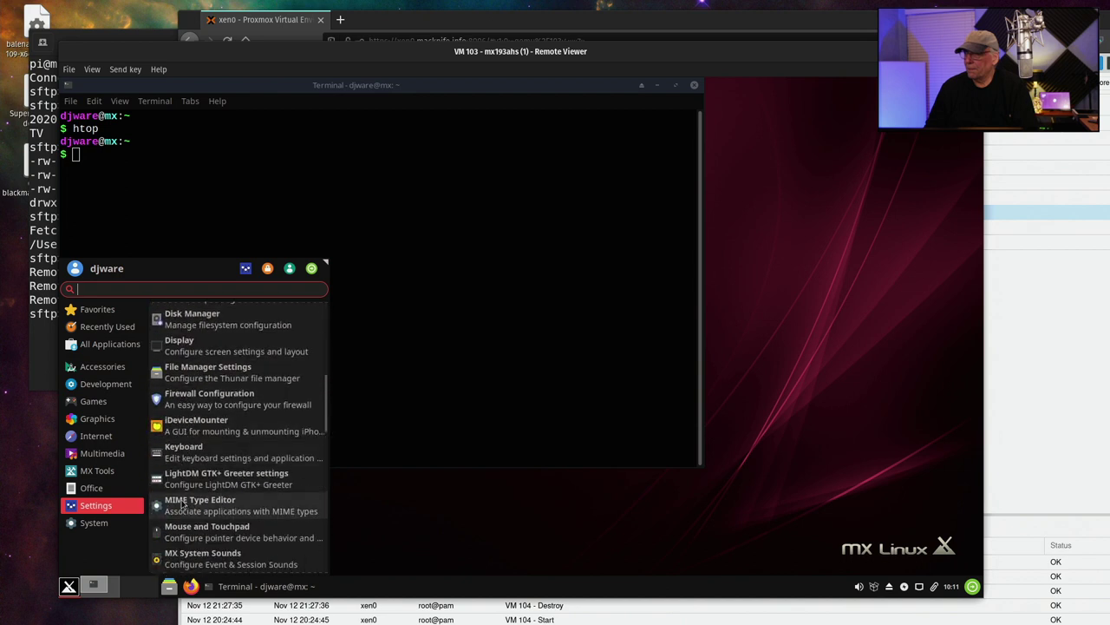
{"action": "scroll", "coordinate": [184, 513], "scroll_direction": "down", "scroll_amount": 2}
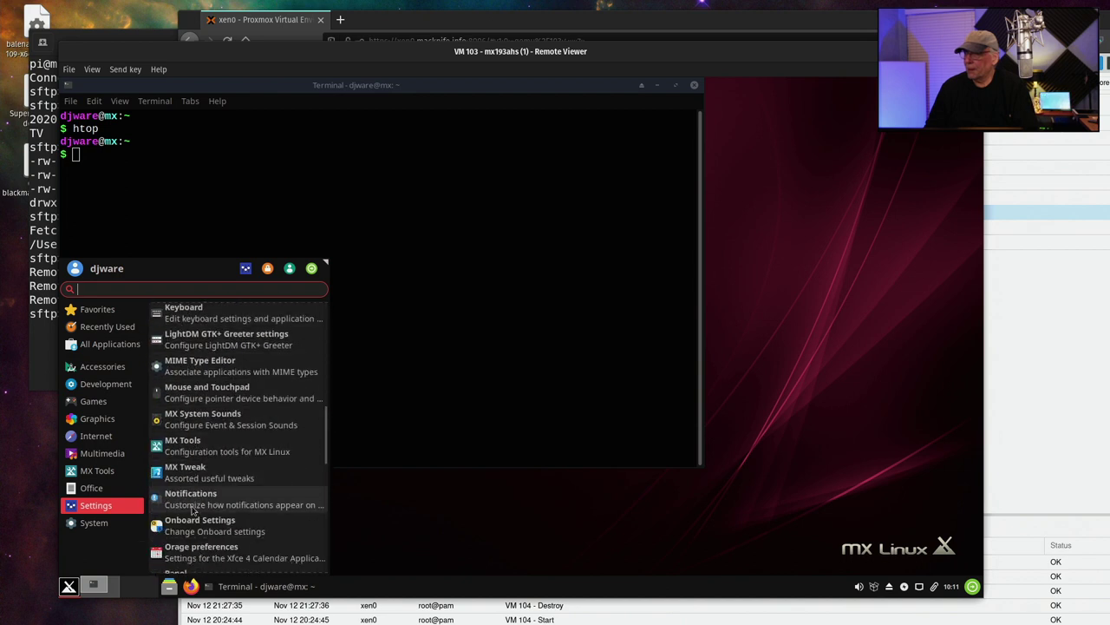
{"action": "left_click", "coordinate": [184, 443]}
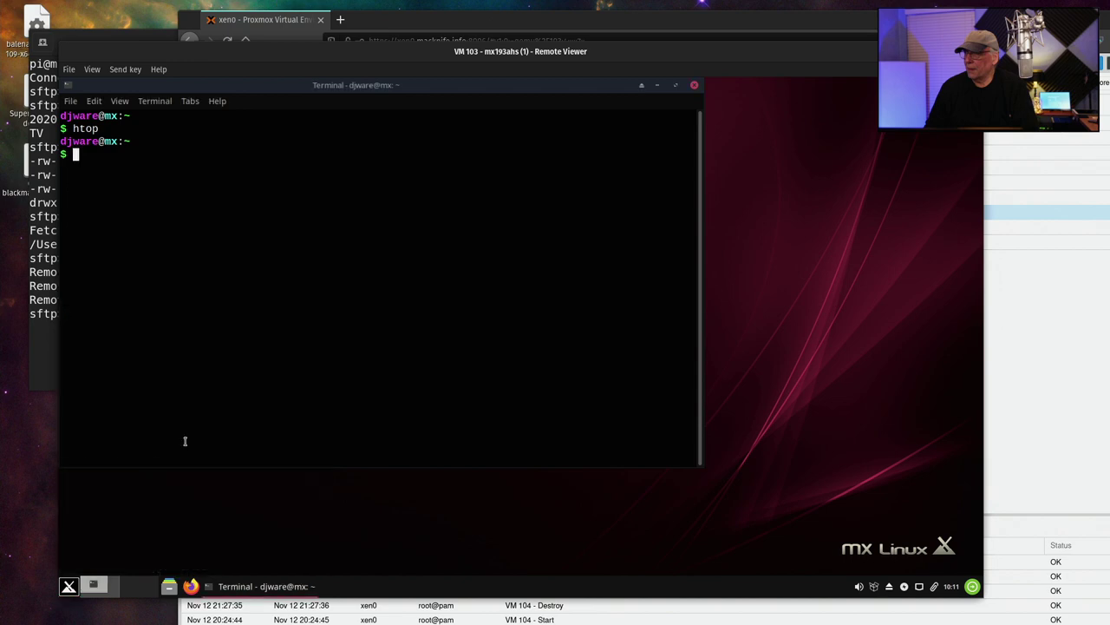
Start Package Installer from MX Tools, authenticating with the administrator password
{"action": "scroll", "coordinate": [438, 350], "scroll_direction": "down", "scroll_amount": 3}
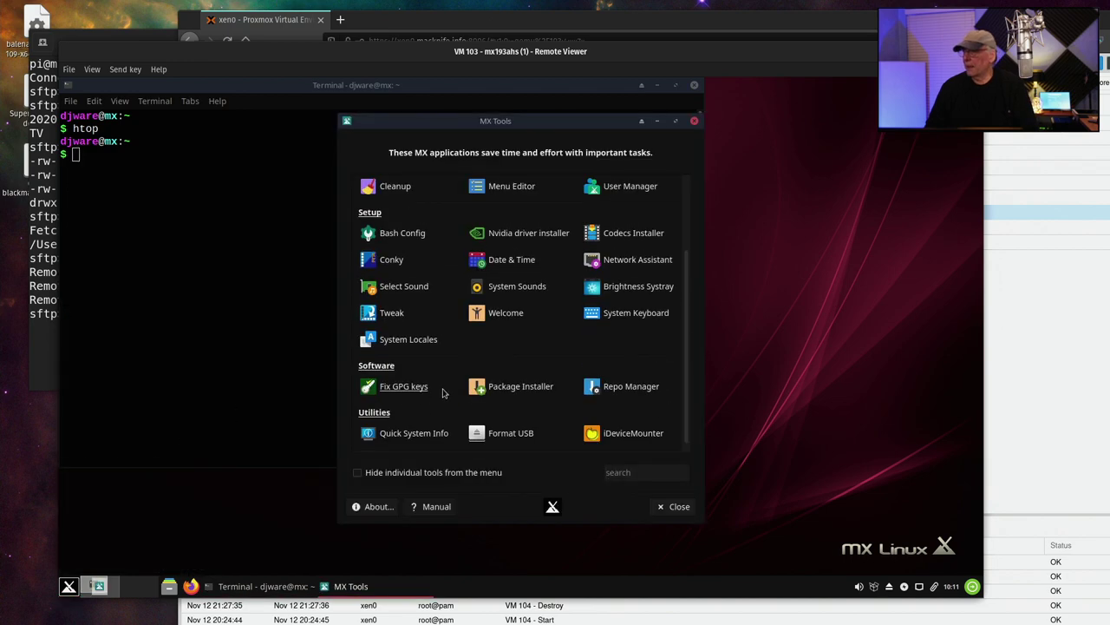
{"action": "left_click", "coordinate": [499, 387]}
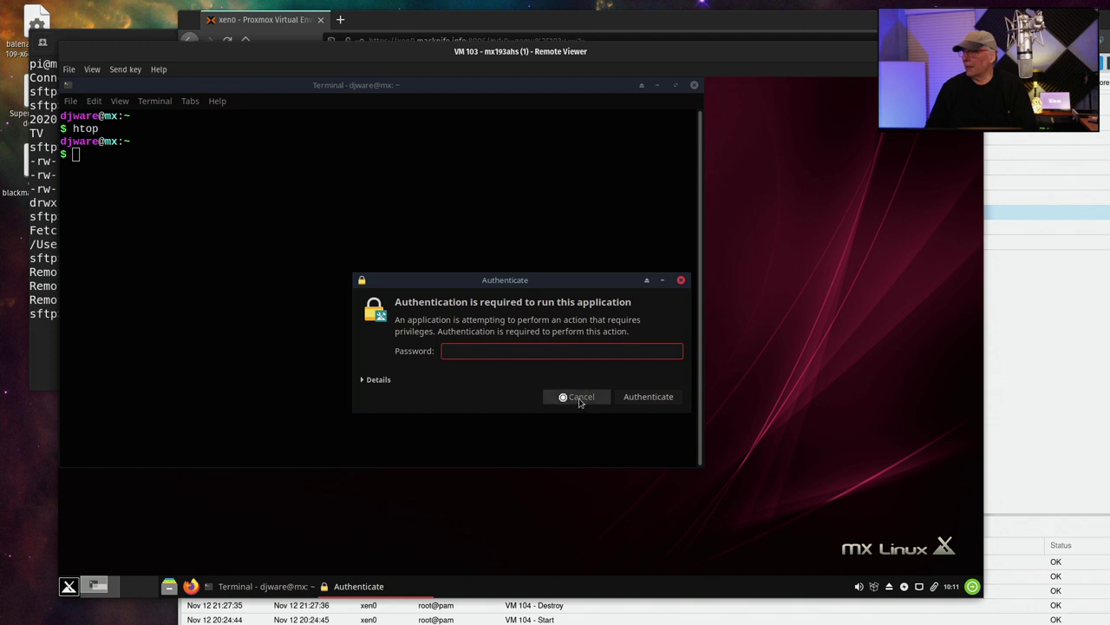
{"action": "type", "text": "********"}
{"action": "key", "text": "Return"}
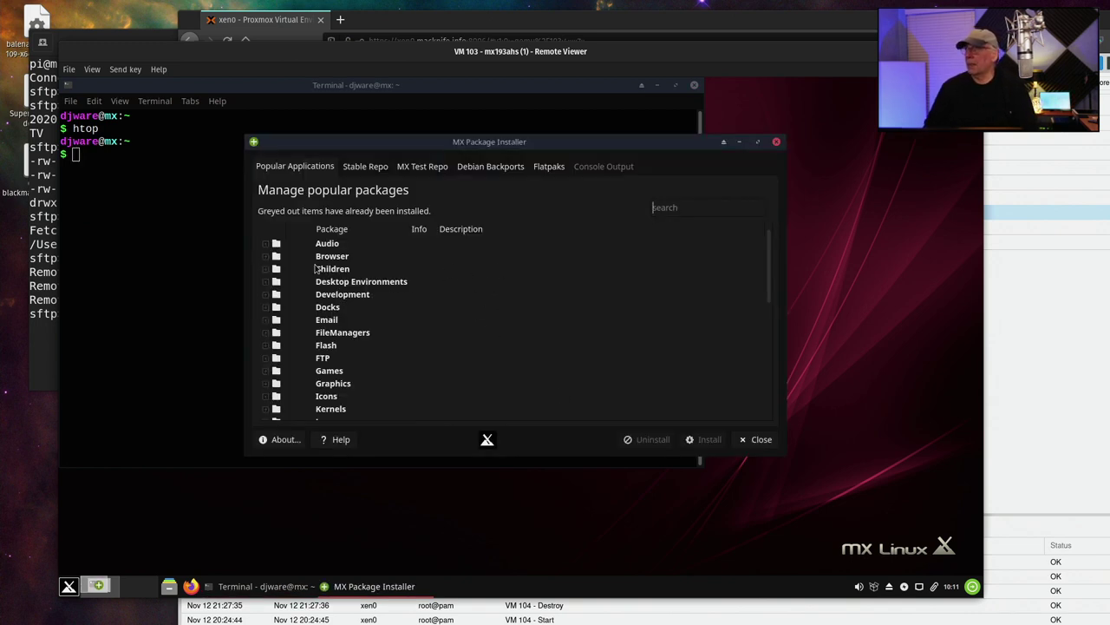
Expand the Audio and Browser package categories to view their packages
{"action": "scroll", "coordinate": [347, 282], "scroll_direction": "down", "scroll_amount": 2}
{"action": "scroll", "coordinate": [321, 276], "scroll_direction": "up", "scroll_amount": 2}
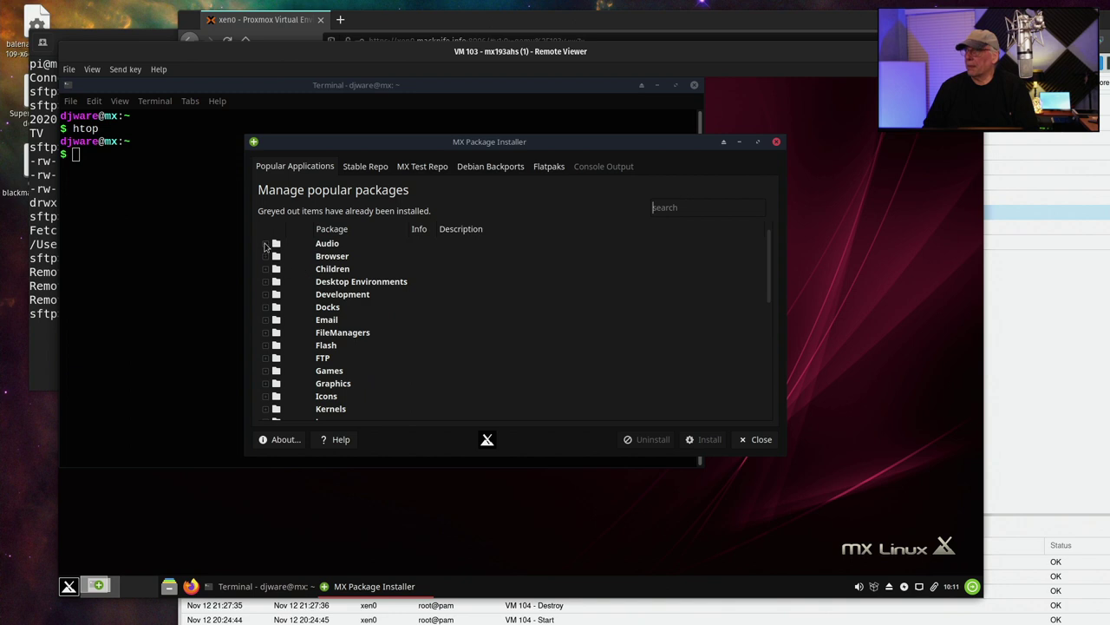
{"action": "left_click", "coordinate": [267, 245]}
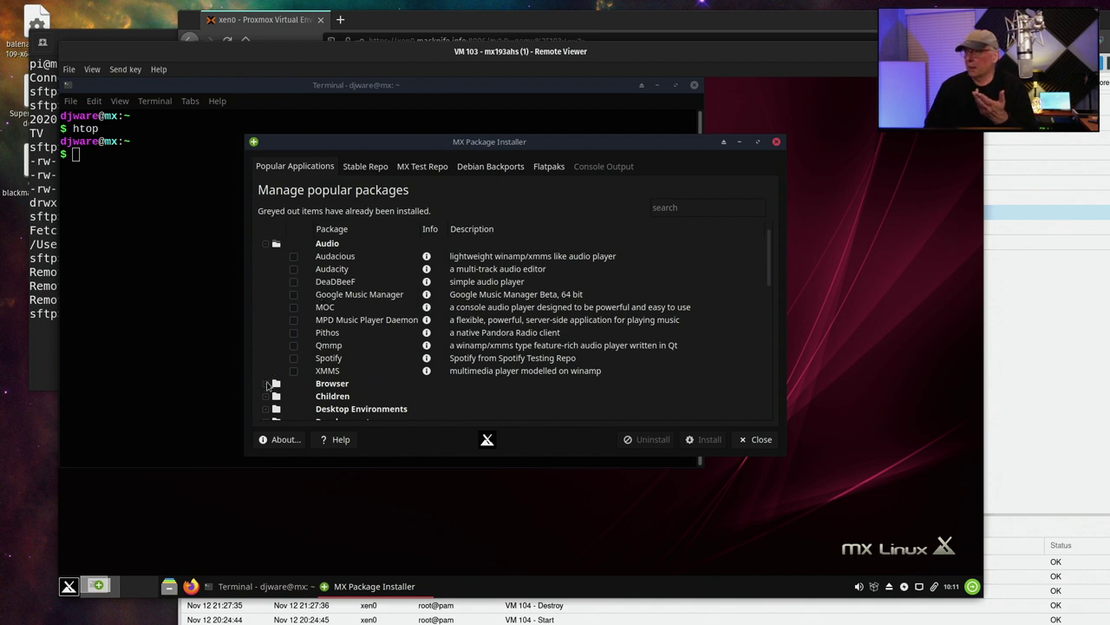
{"action": "left_click", "coordinate": [266, 384]}
{"action": "scroll", "coordinate": [277, 265], "scroll_direction": "down", "scroll_amount": 5}
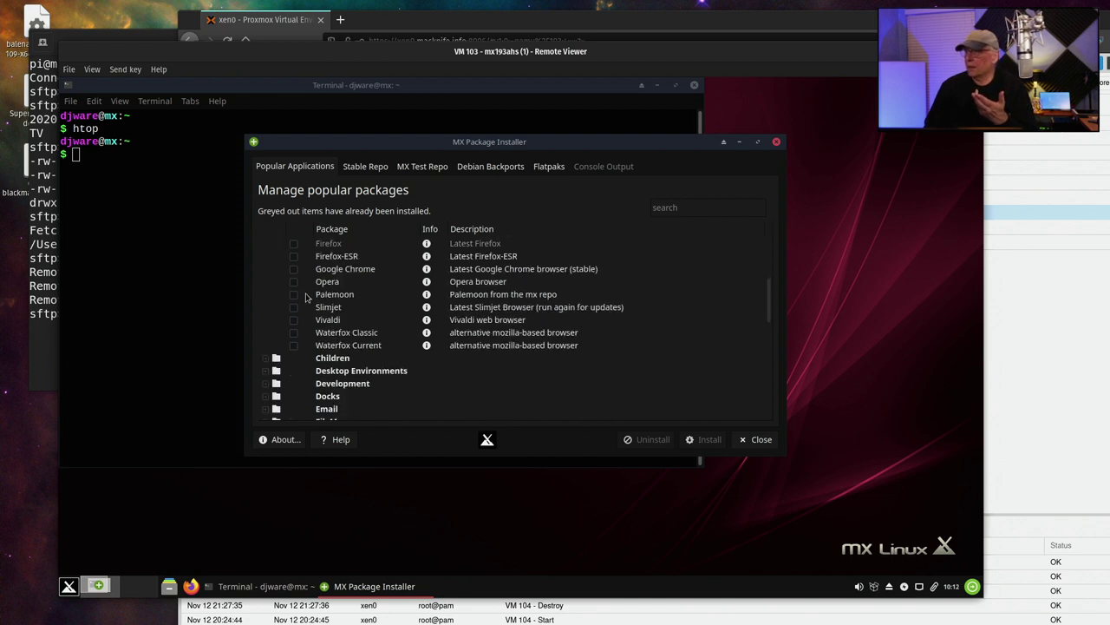
{"action": "scroll", "coordinate": [278, 265], "scroll_direction": "up", "scroll_amount": 5}
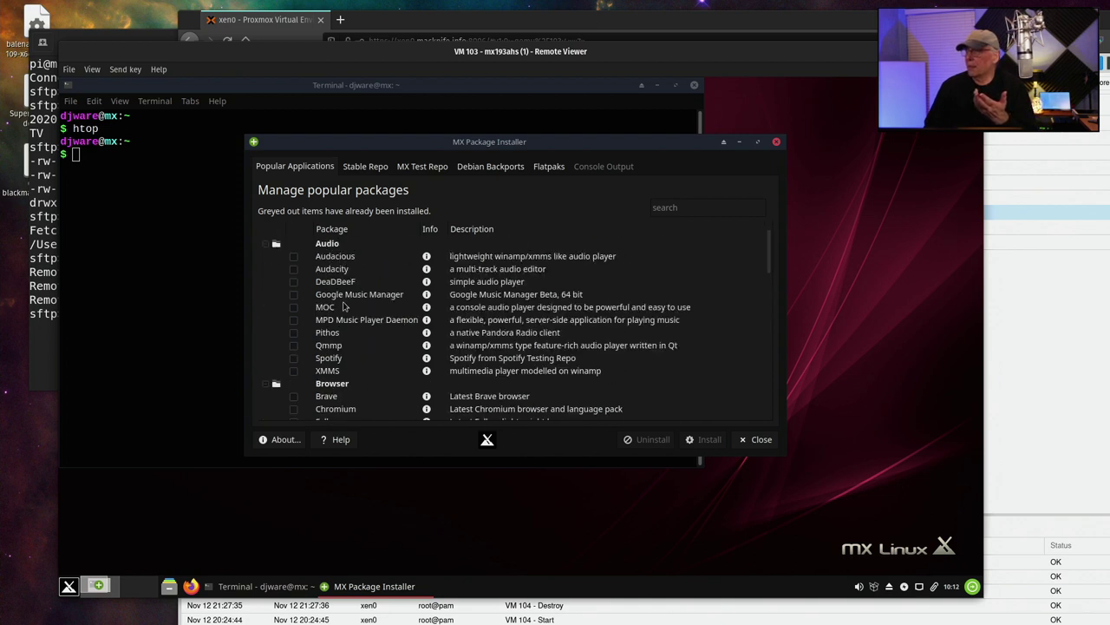
{"action": "scroll", "coordinate": [327, 280], "scroll_direction": "down", "scroll_amount": 1}
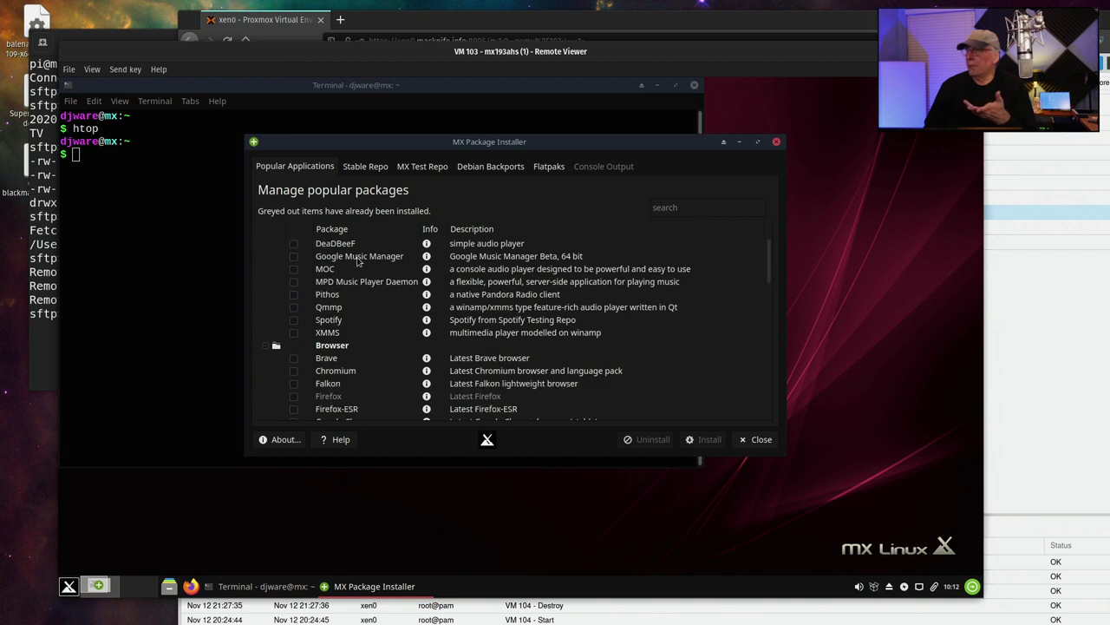
{"action": "scroll", "coordinate": [335, 288], "scroll_direction": "down", "scroll_amount": 1}
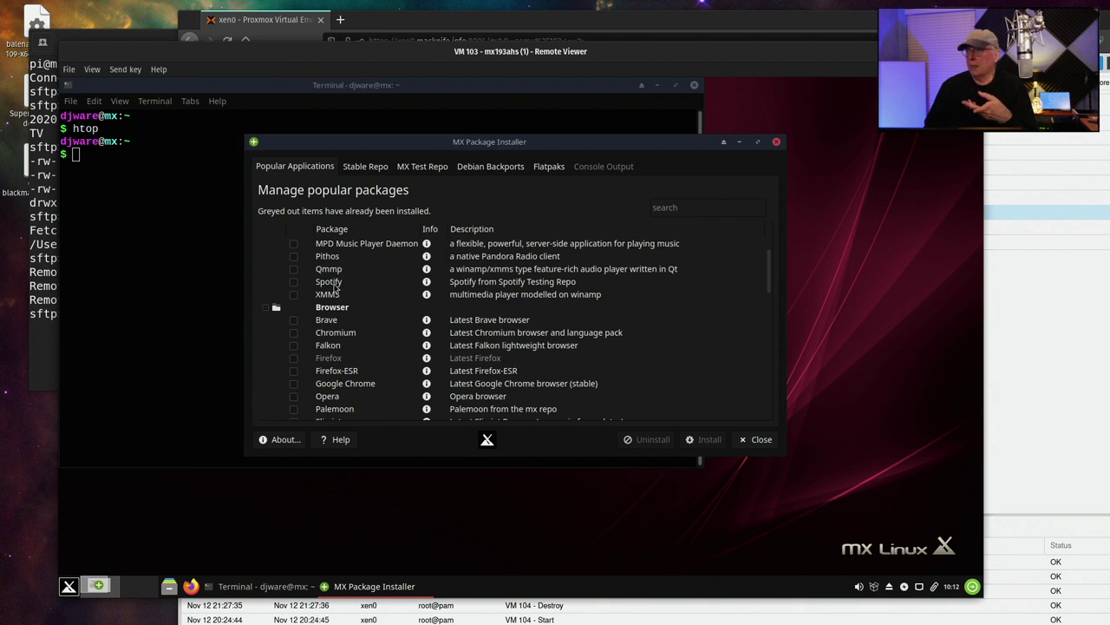
{"action": "scroll", "coordinate": [335, 287], "scroll_direction": "down", "scroll_amount": 1}
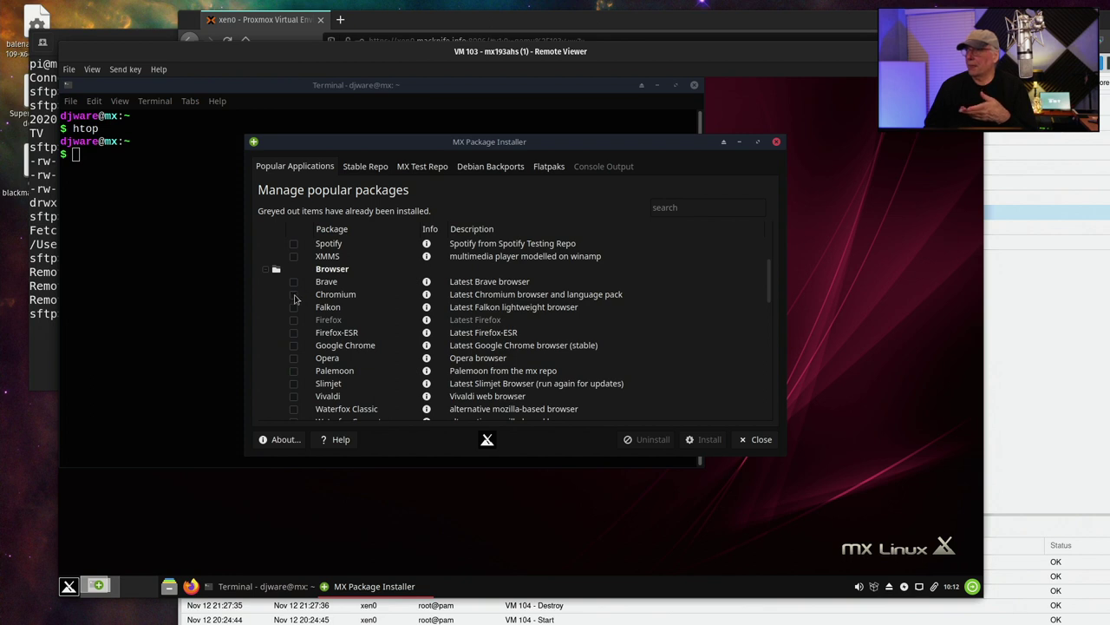
Tick then untick Brave and Chromium, scroll through the categories, and close the installer
{"action": "left_click", "coordinate": [293, 294]}
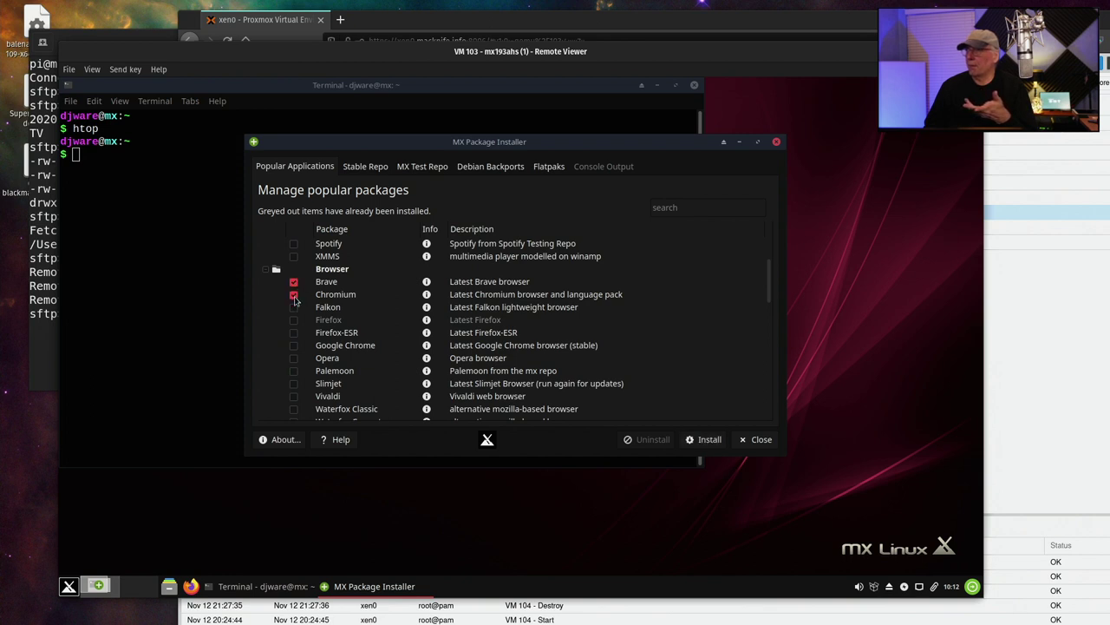
{"action": "left_click", "coordinate": [293, 294]}
{"action": "left_click", "coordinate": [293, 281]}
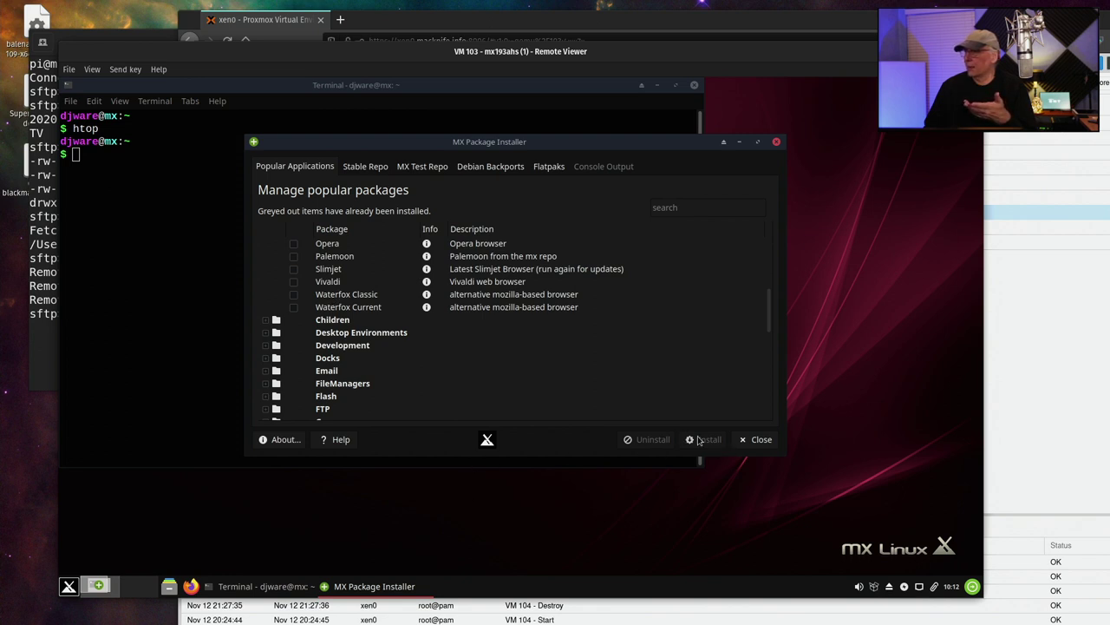
{"action": "scroll", "coordinate": [443, 385], "scroll_direction": "down", "scroll_amount": 2}
{"action": "scroll", "coordinate": [427, 382], "scroll_direction": "up", "scroll_amount": 1}
{"action": "scroll", "coordinate": [428, 381], "scroll_direction": "up", "scroll_amount": 1}
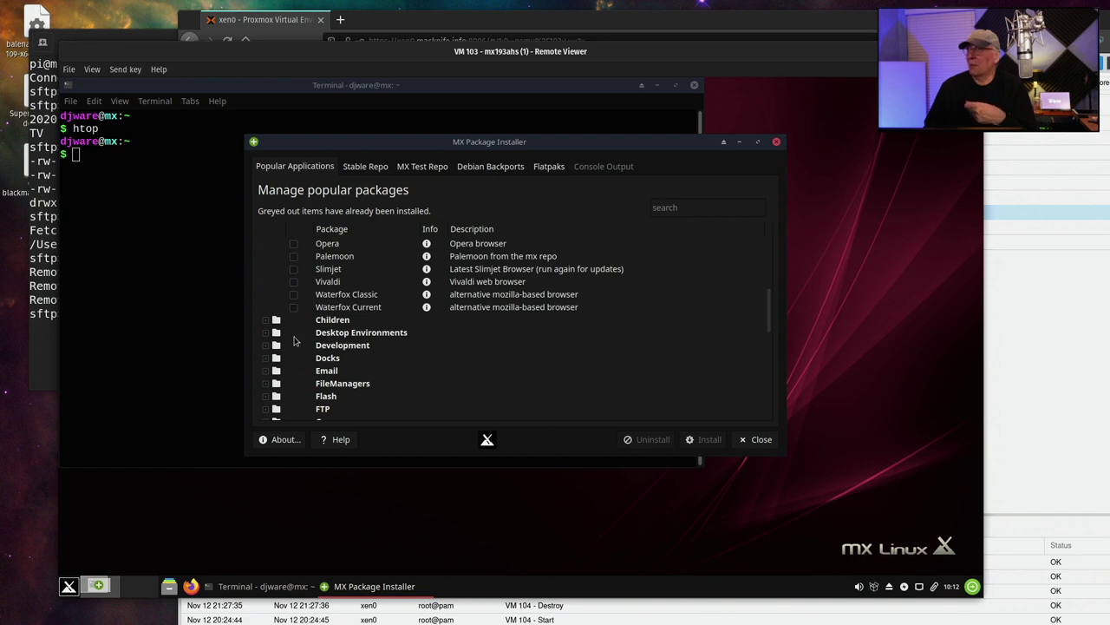
{"action": "scroll", "coordinate": [295, 342], "scroll_direction": "down", "scroll_amount": 1}
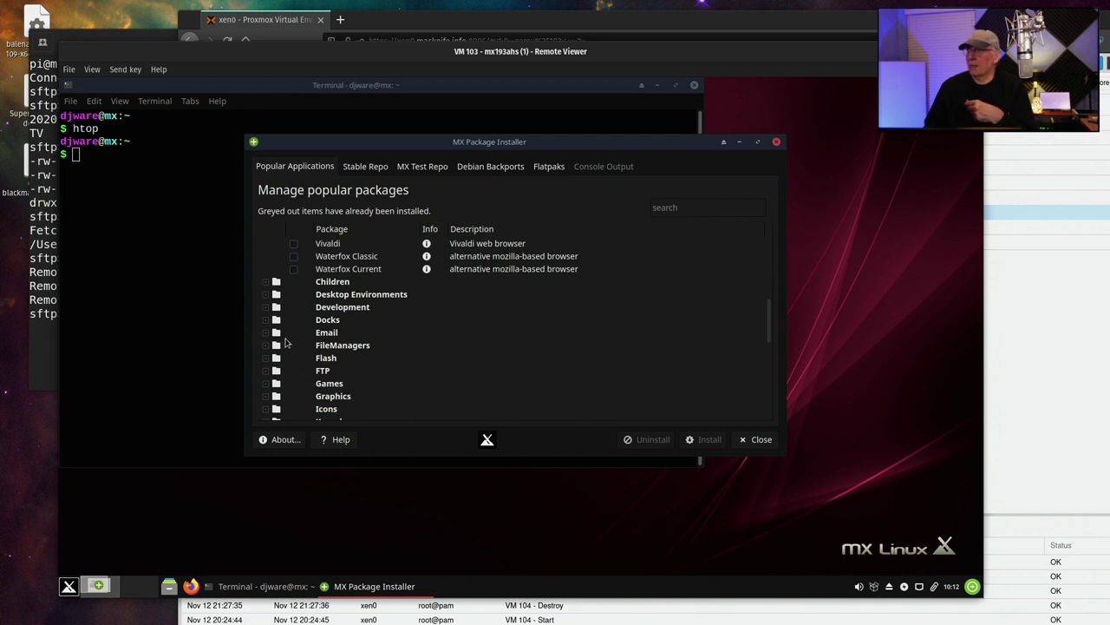
{"action": "scroll", "coordinate": [286, 343], "scroll_direction": "down", "scroll_amount": 1}
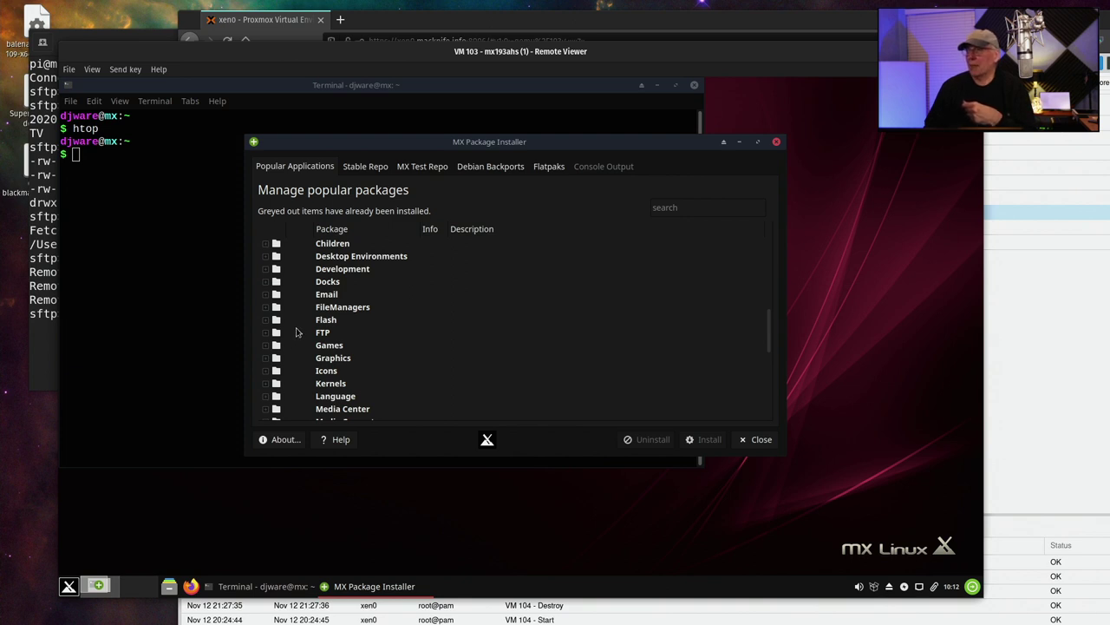
{"action": "scroll", "coordinate": [295, 333], "scroll_direction": "down", "scroll_amount": 1}
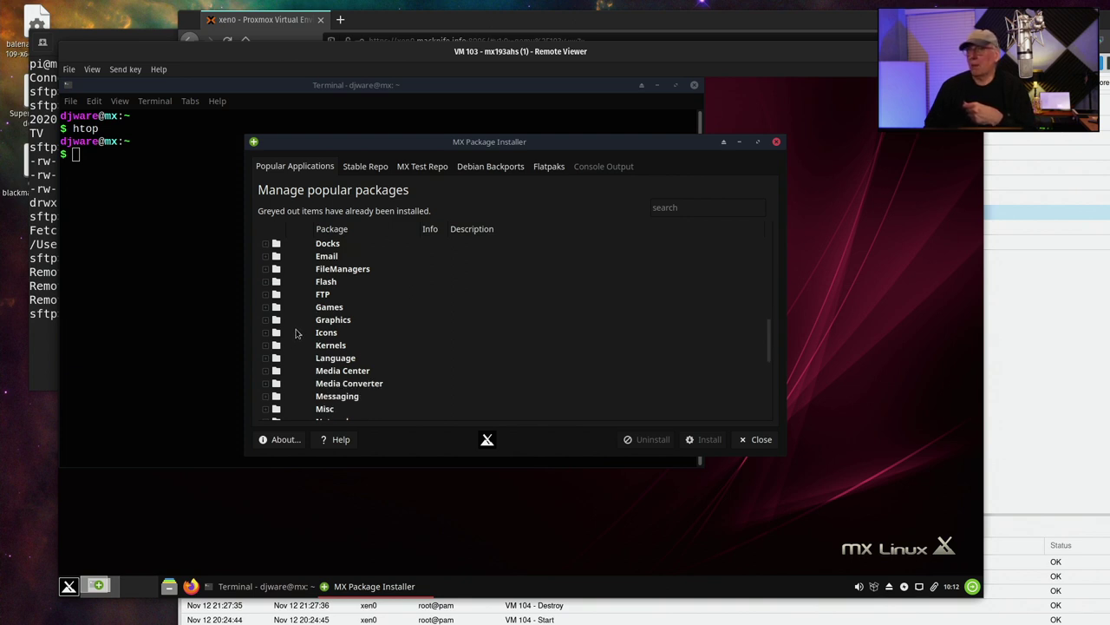
{"action": "scroll", "coordinate": [295, 334], "scroll_direction": "down", "scroll_amount": 1}
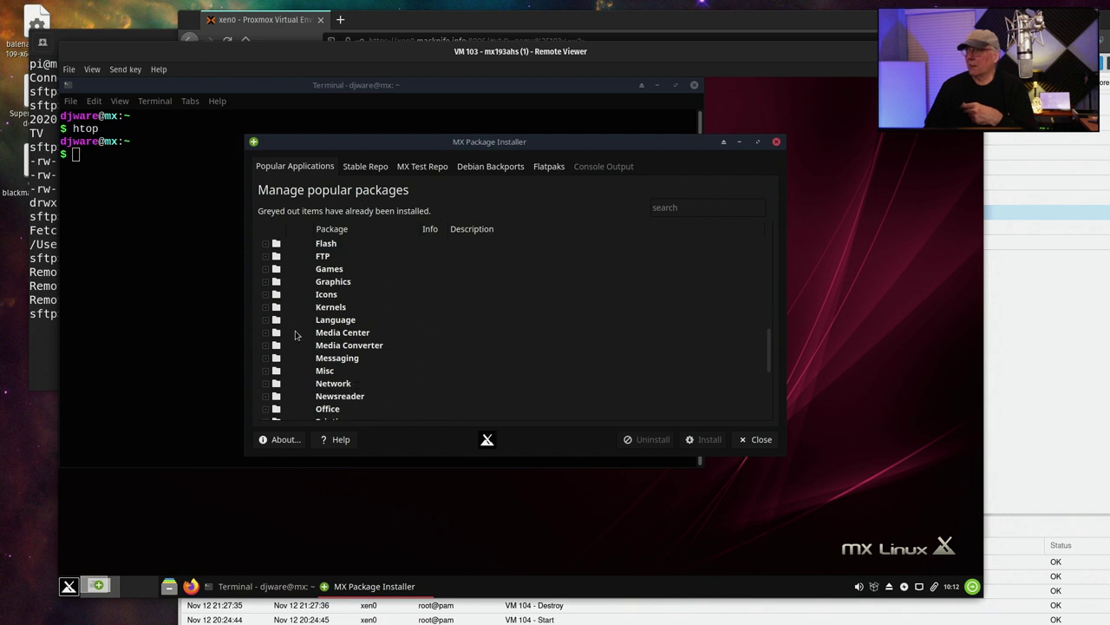
{"action": "scroll", "coordinate": [295, 334], "scroll_direction": "down", "scroll_amount": 1}
{"action": "scroll", "coordinate": [295, 335], "scroll_direction": "down", "scroll_amount": 1}
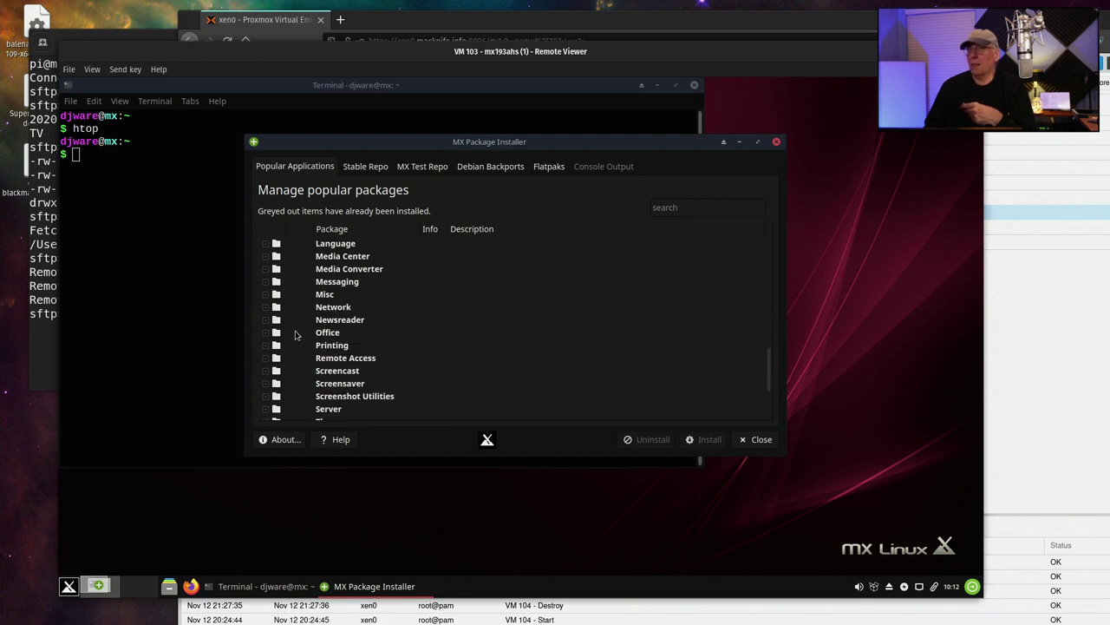
{"action": "scroll", "coordinate": [295, 335], "scroll_direction": "down", "scroll_amount": 1}
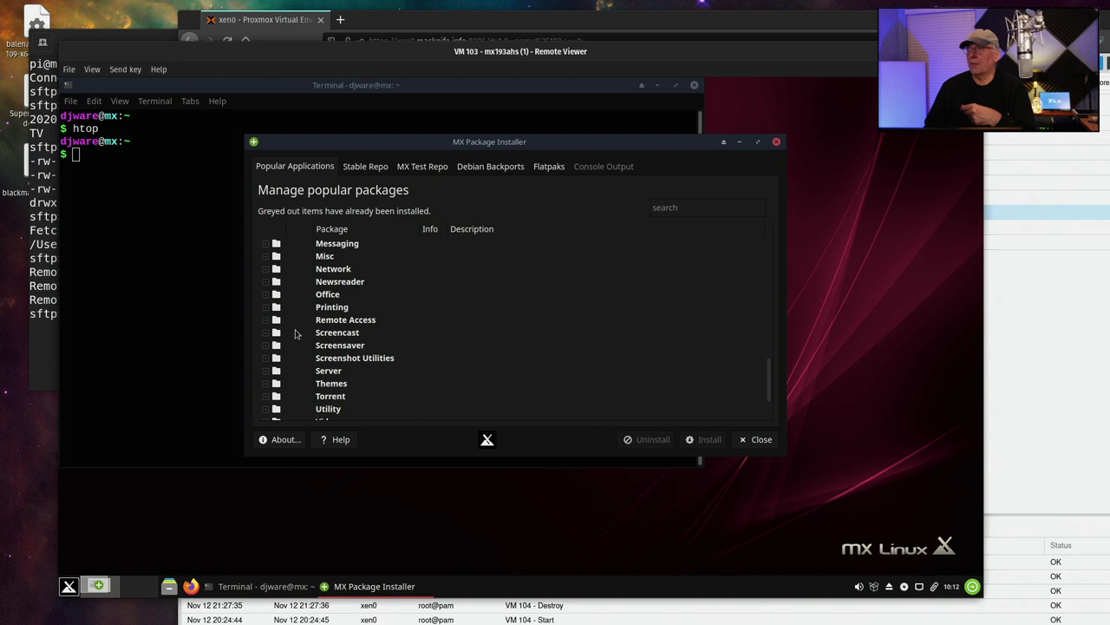
{"action": "scroll", "coordinate": [295, 333], "scroll_direction": "down", "scroll_amount": 1}
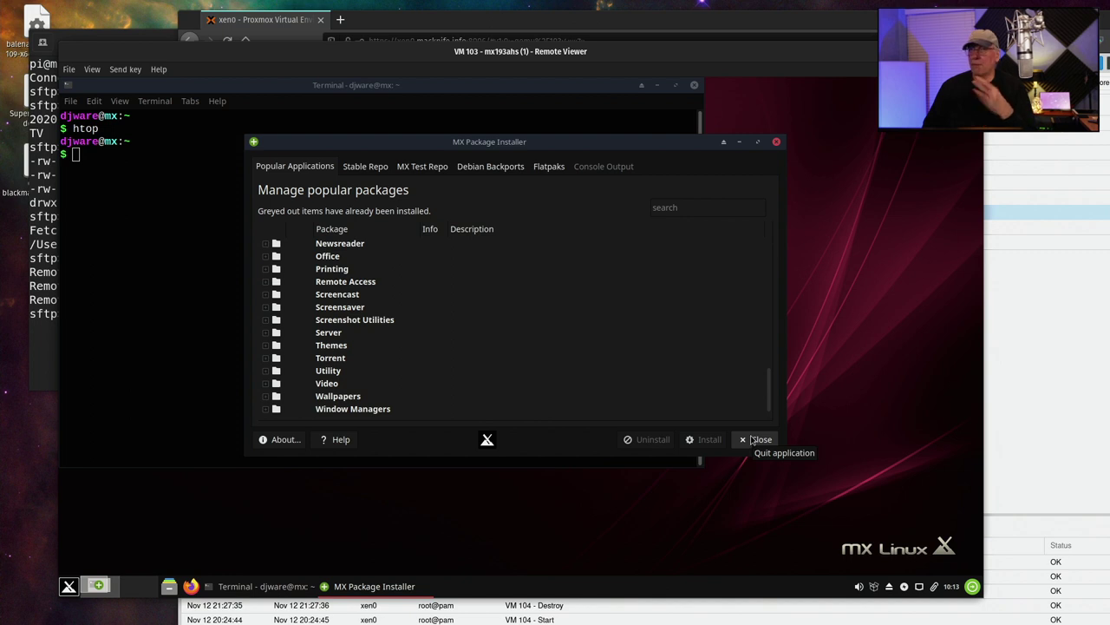
{"action": "left_click", "coordinate": [754, 439]}
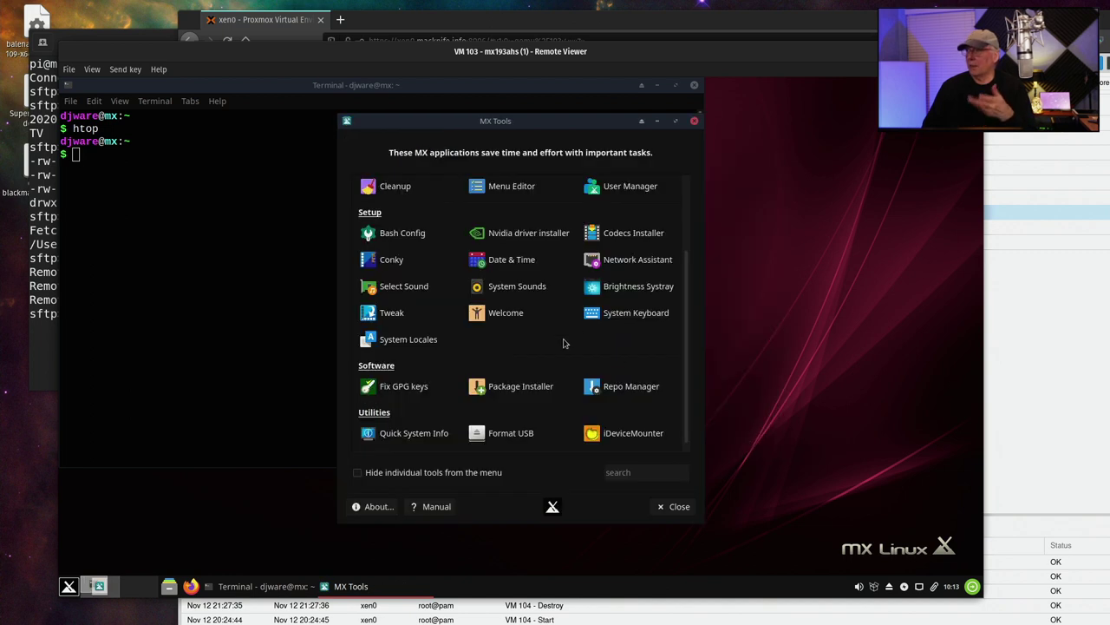
Close MX Tools and check filesystem usage with df -kh (root 30G, 5.6G used)
{"action": "left_click", "coordinate": [694, 120]}
{"action": "type", "text": "df -kh"}
{"action": "key", "text": "Return"}
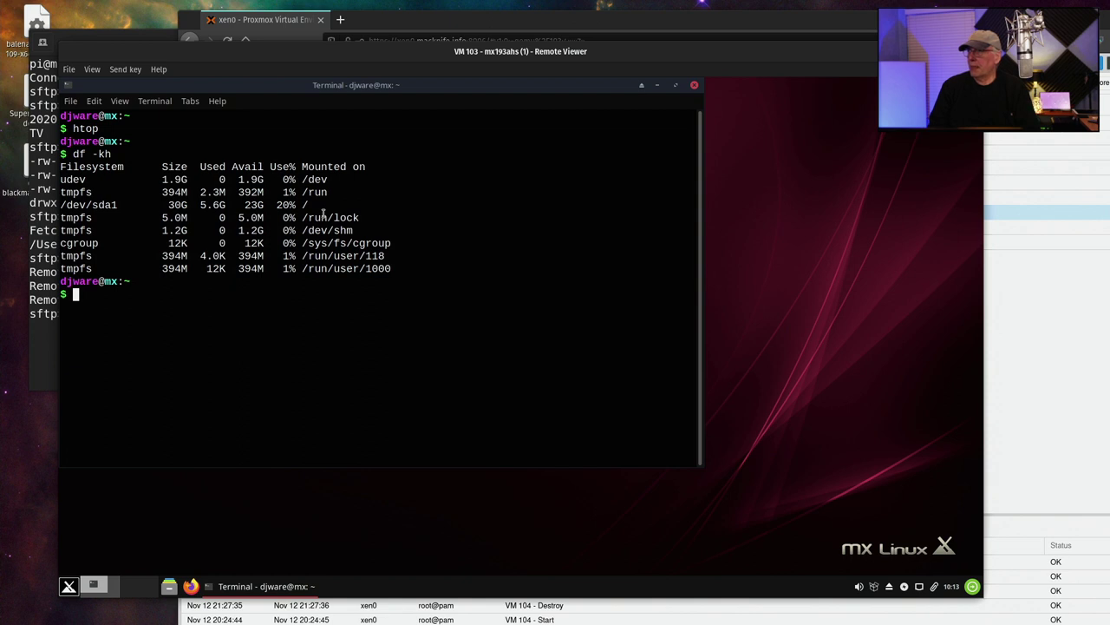
Move into /opt and run git to confirm it is installed
{"action": "type", "text": "cd /opt"}
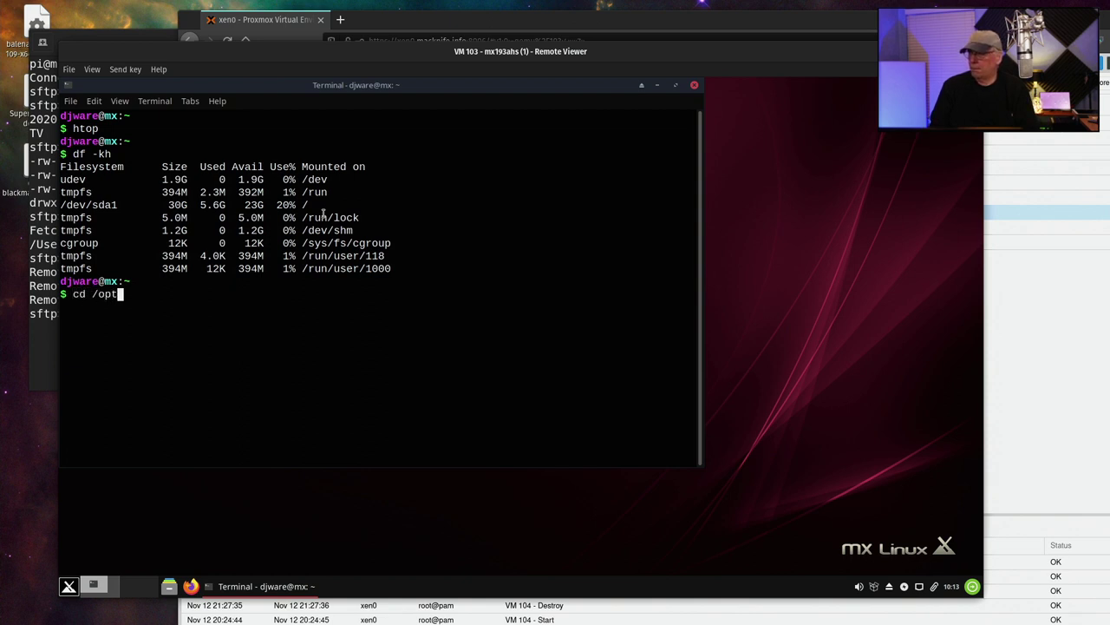
{"action": "key", "text": "Return"}
{"action": "type", "text": "fin"}
{"action": "key", "text": "BackSpace"}
{"action": "key", "text": "BackSpace"}
{"action": "key", "text": "BackSpace"}
{"action": "type", "text": "git"}
{"action": "key", "text": "Return"}
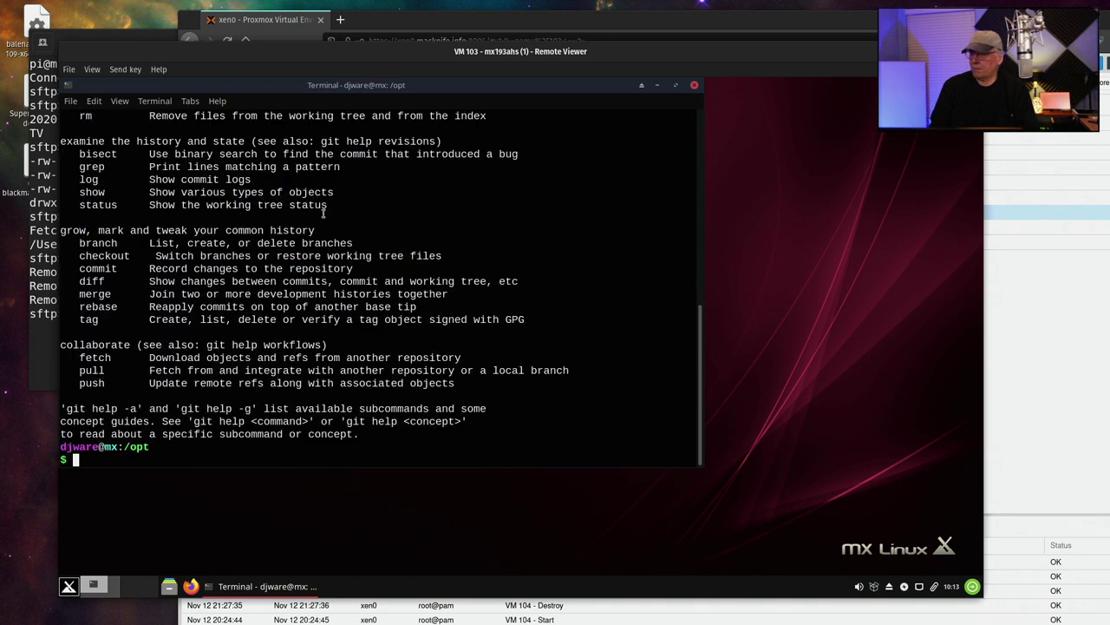
{"action": "type", "text": "sudo git con"}
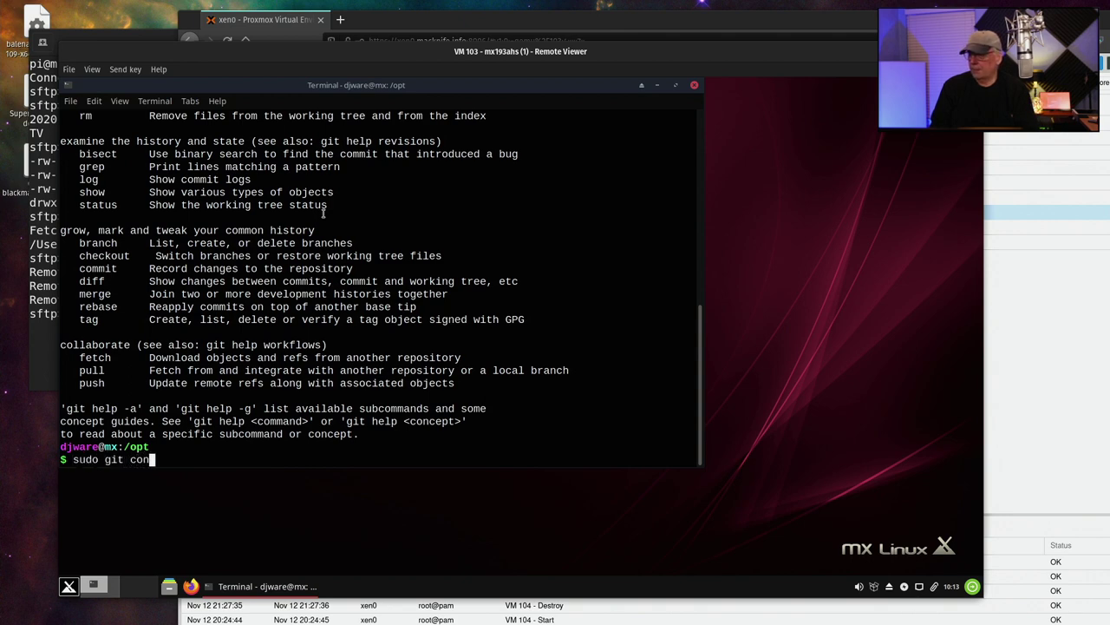
{"action": "type", "text": "e"}
{"action": "key", "text": "BackSpace"}
{"action": "key", "text": "BackSpace"}
{"action": "key", "text": "BackSpace"}
{"action": "key", "text": "BackSpace"}
{"action": "type", "text": "lone https:"}
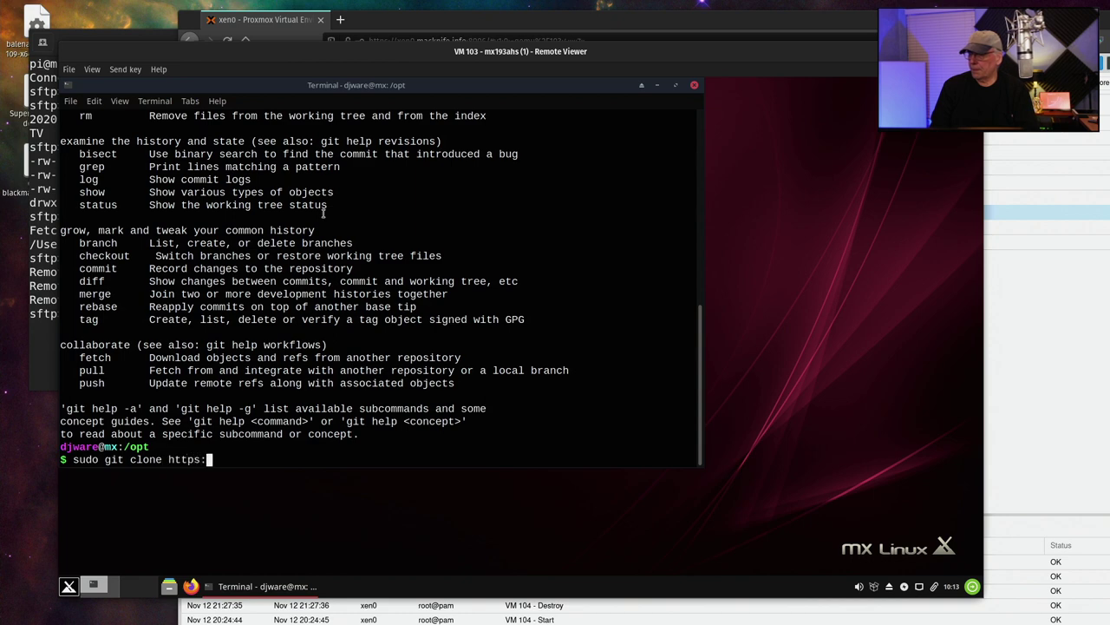
{"action": "type", "text": "//github"}
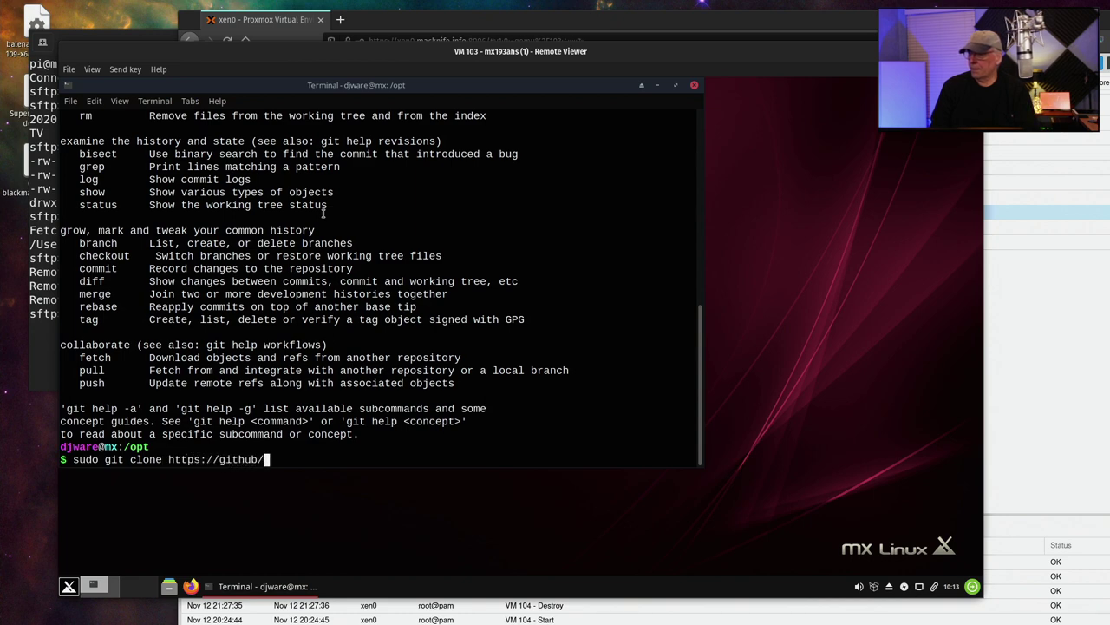
{"action": "type", "text": ".com"}
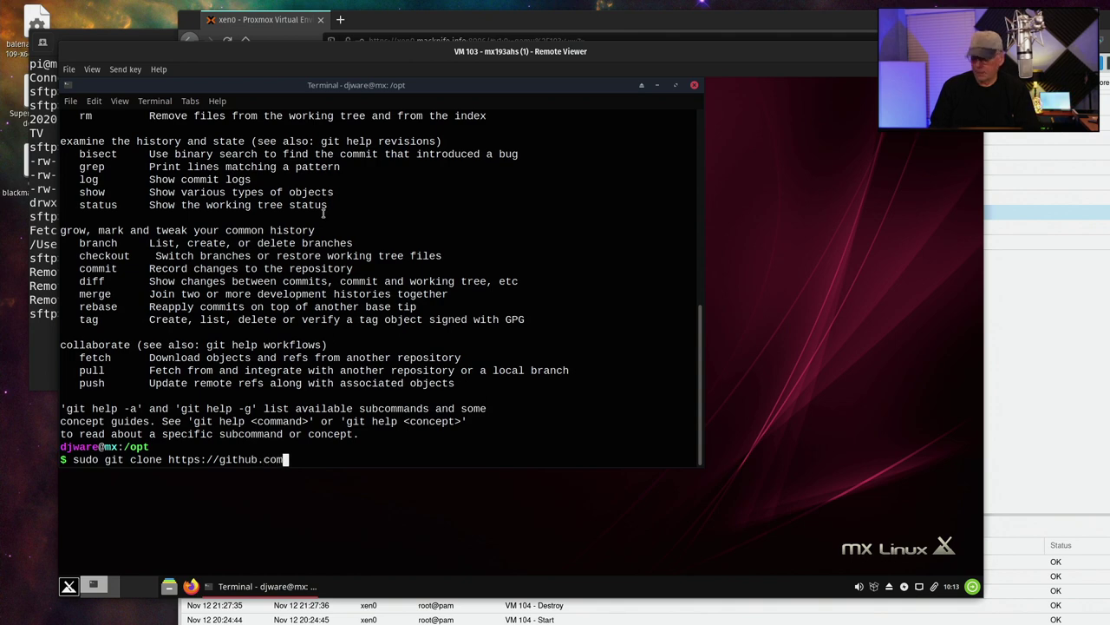
{"action": "type", "text": "/CISofy/ly"}
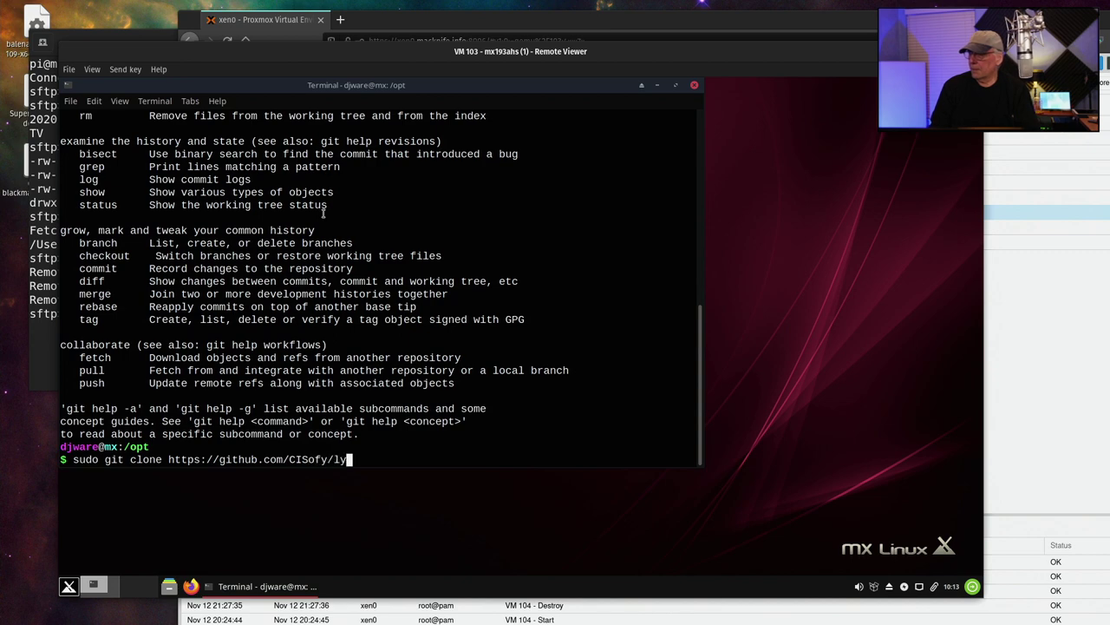
{"action": "type", "text": "nis.git"}
{"action": "key", "text": "Return"}
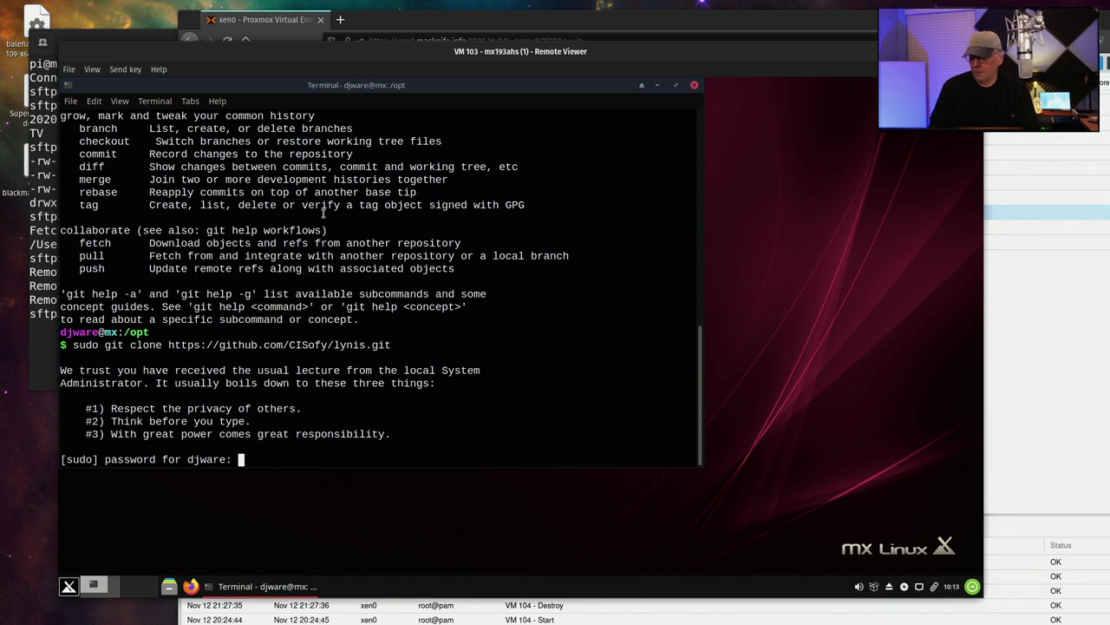
{"action": "key", "text": "Return"}
{"action": "type", "text": "cd l"}
{"action": "type", "text": "ynix"}
{"action": "key", "text": "Return"}
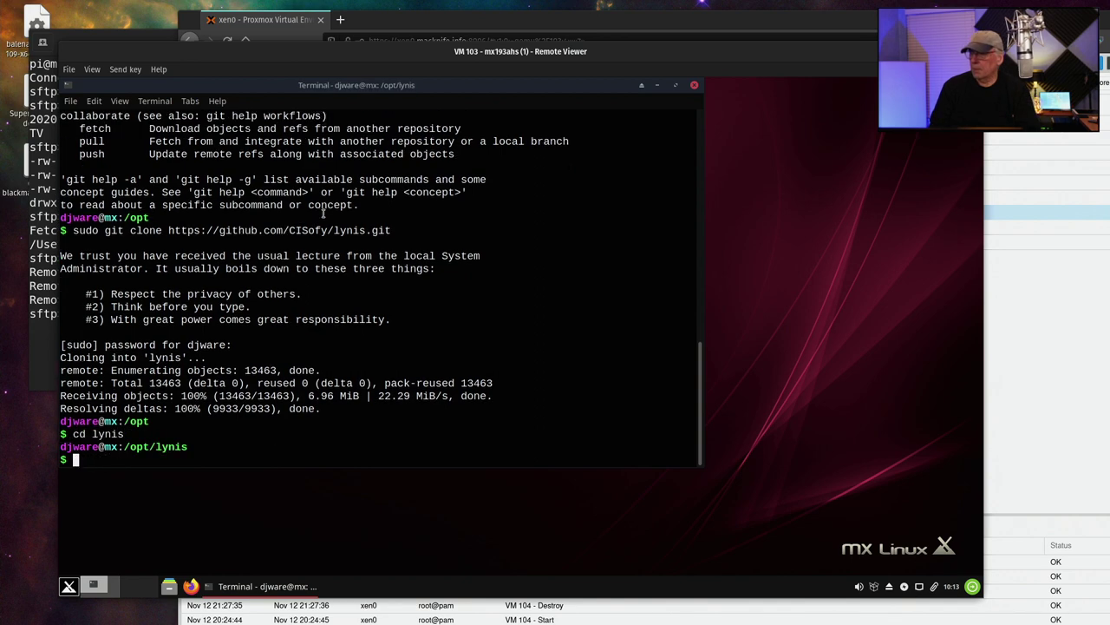
Run sudo ./lynis audit system from /opt/lynis and let the audit finish
{"action": "type", "text": "sudo ./ly"}
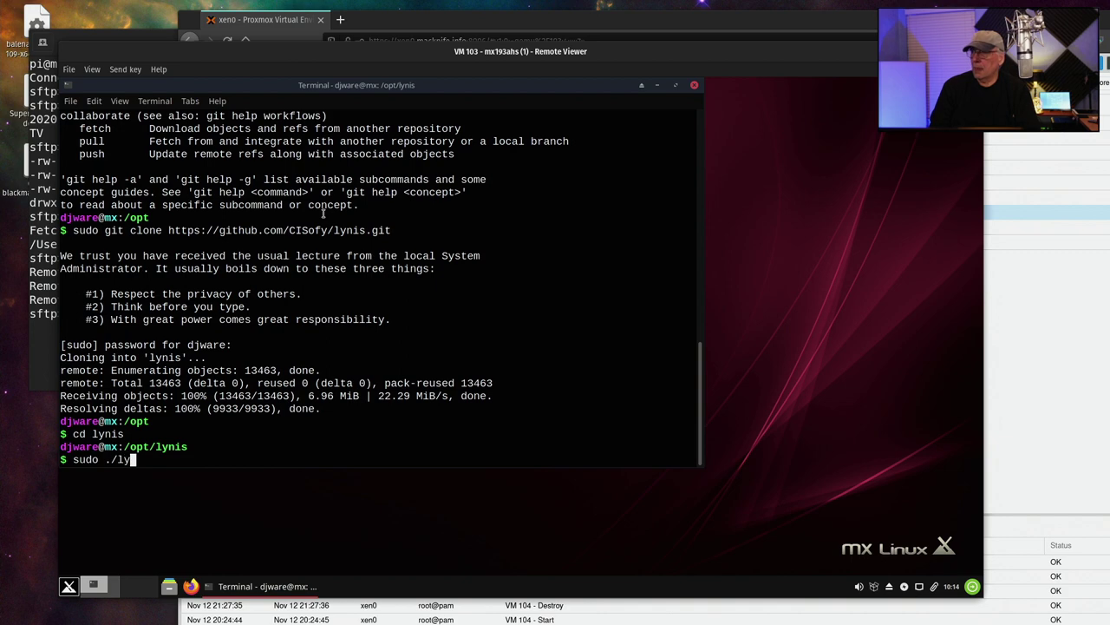
{"action": "type", "text": "nis audit "}
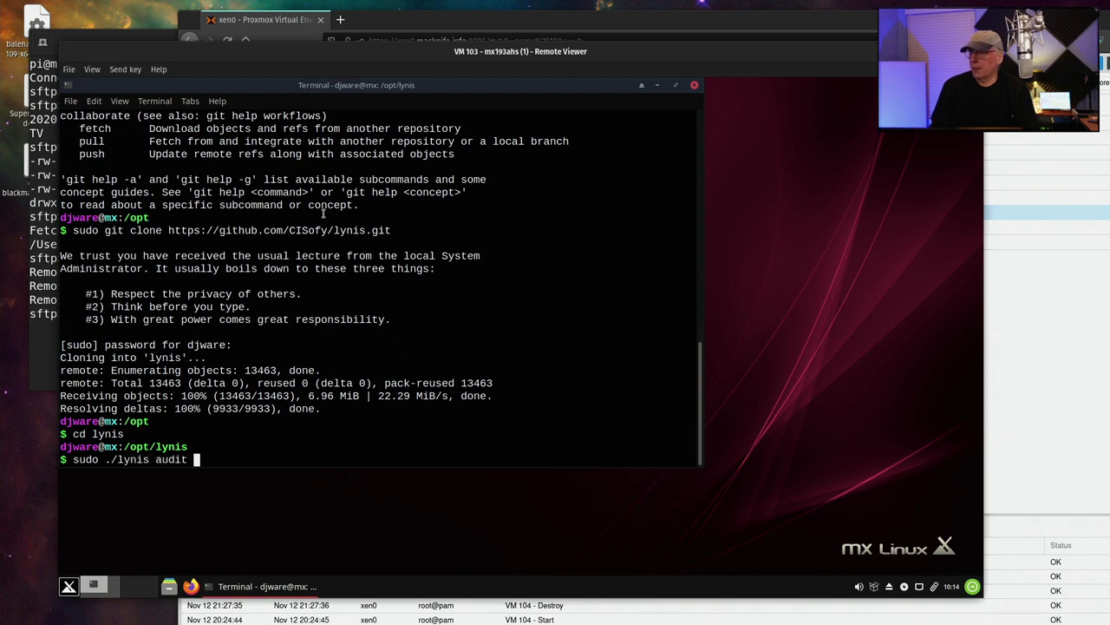
{"action": "type", "text": "system"}
{"action": "key", "text": "Return"}
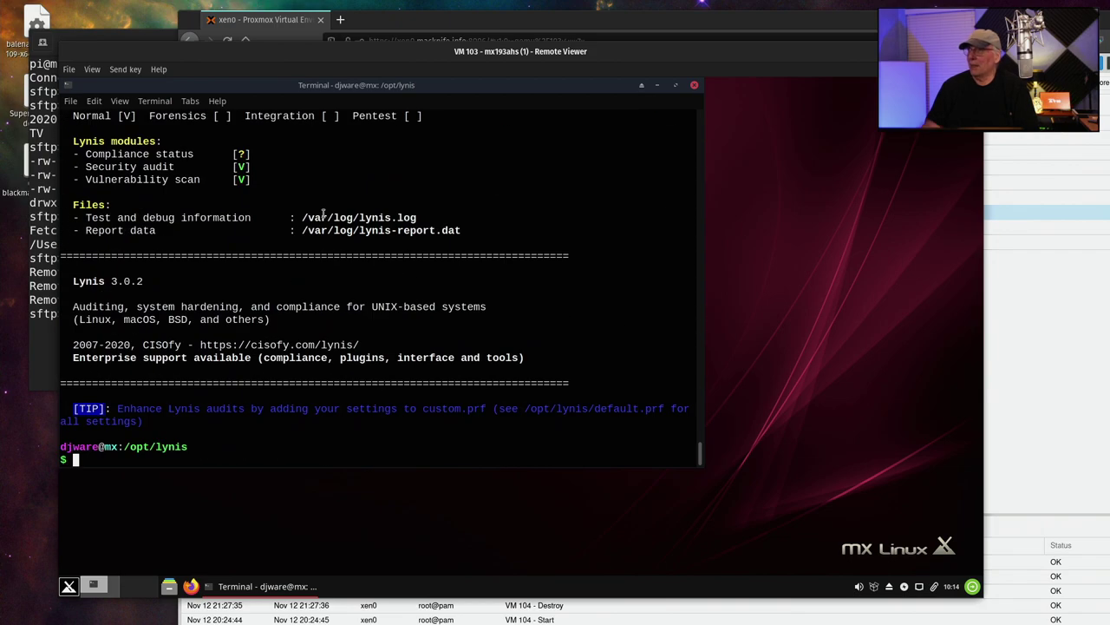
{"action": "scroll", "coordinate": [377, 227], "scroll_direction": "up", "scroll_amount": 12}
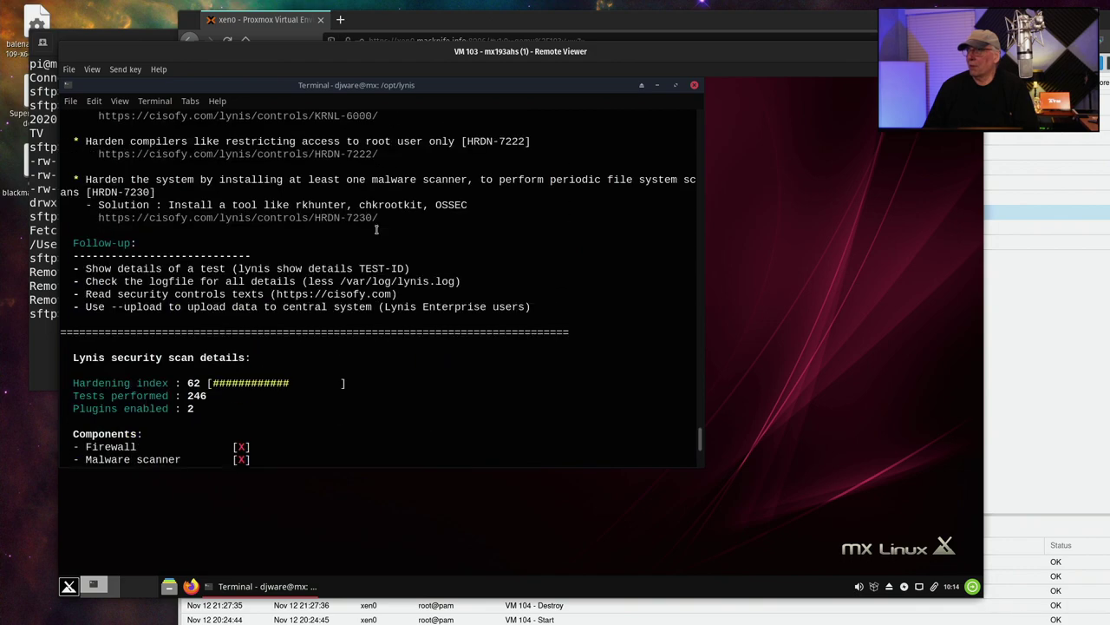
{"action": "scroll", "coordinate": [377, 227], "scroll_direction": "up", "scroll_amount": 20}
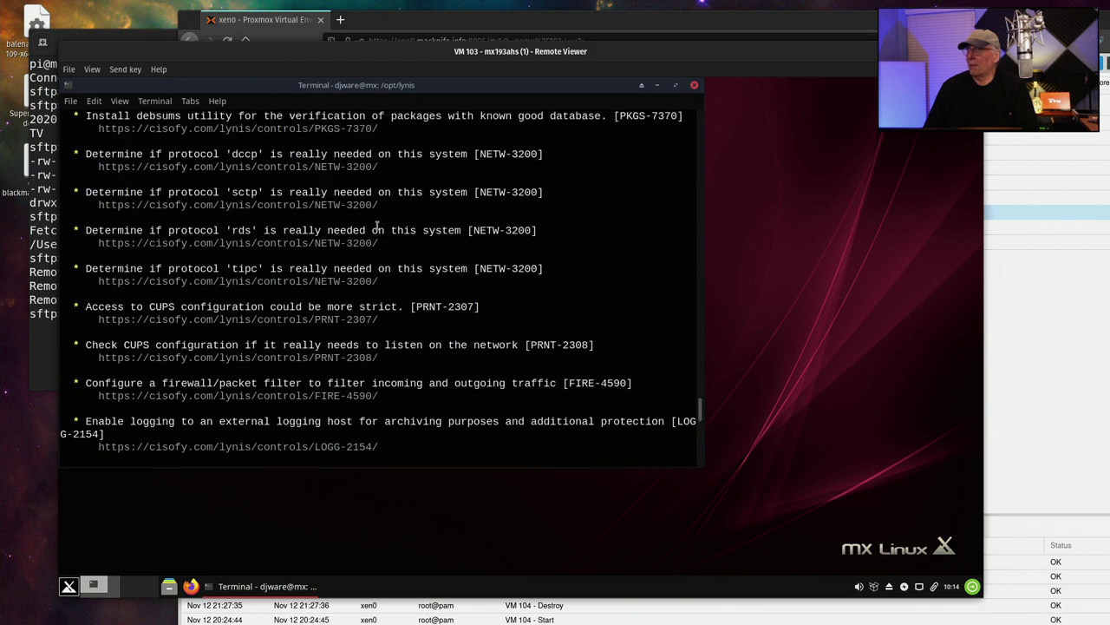
{"action": "scroll", "coordinate": [376, 227], "scroll_direction": "up", "scroll_amount": 5}
{"action": "scroll", "coordinate": [376, 227], "scroll_direction": "down", "scroll_amount": 20}
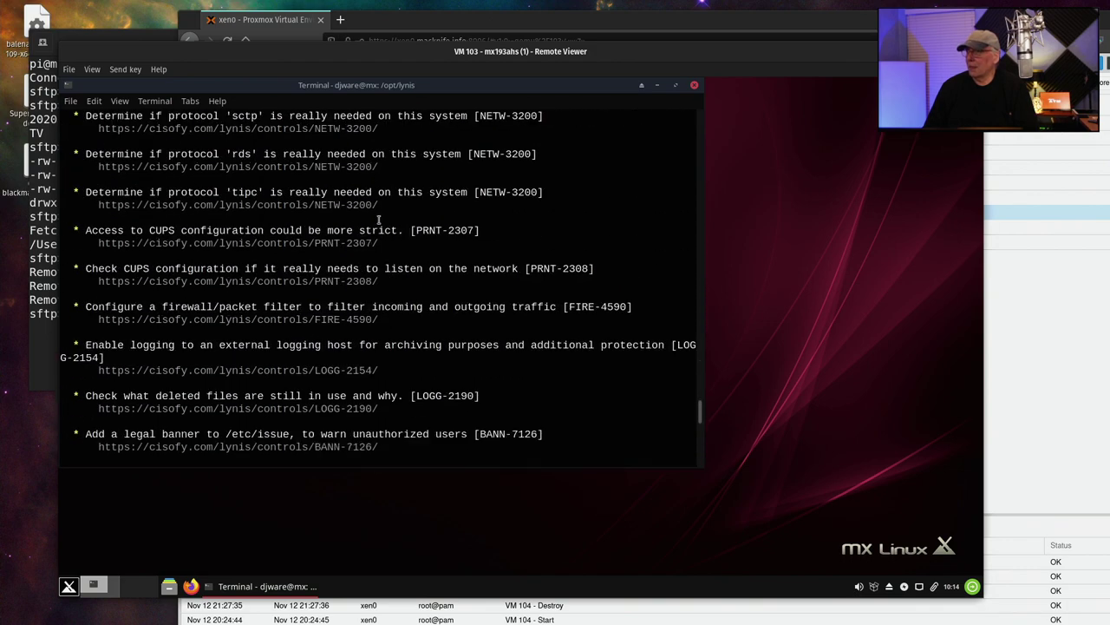
{"action": "scroll", "coordinate": [376, 221], "scroll_direction": "down", "scroll_amount": 10}
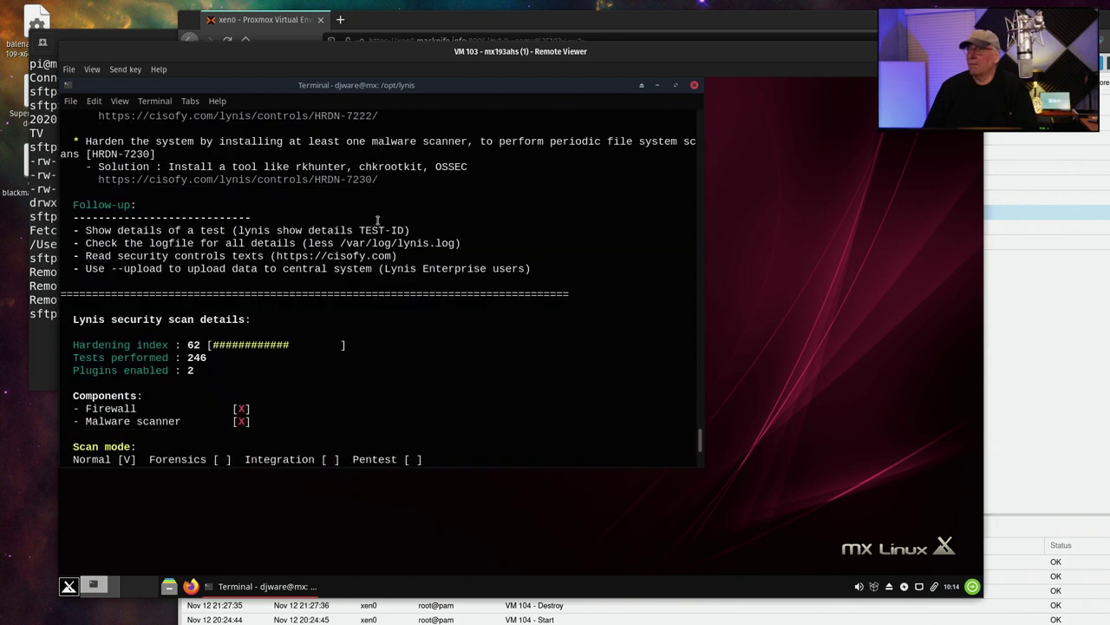
{"action": "scroll", "coordinate": [377, 221], "scroll_direction": "up", "scroll_amount": 12}
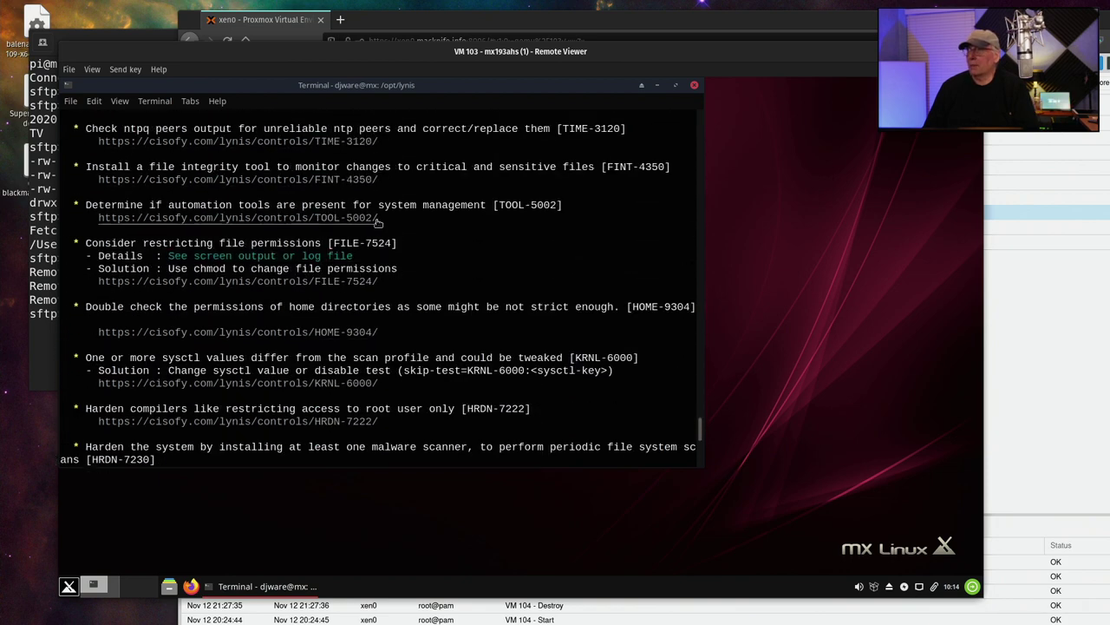
{"action": "scroll", "coordinate": [377, 222], "scroll_direction": "up", "scroll_amount": 15}
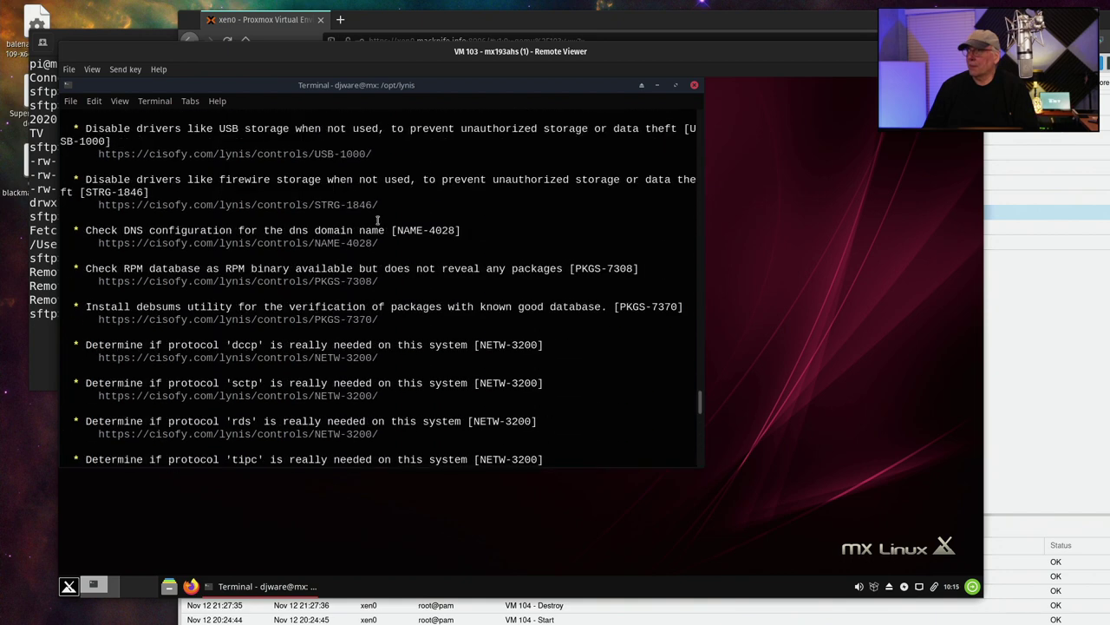
{"action": "scroll", "coordinate": [378, 222], "scroll_direction": "up", "scroll_amount": 3}
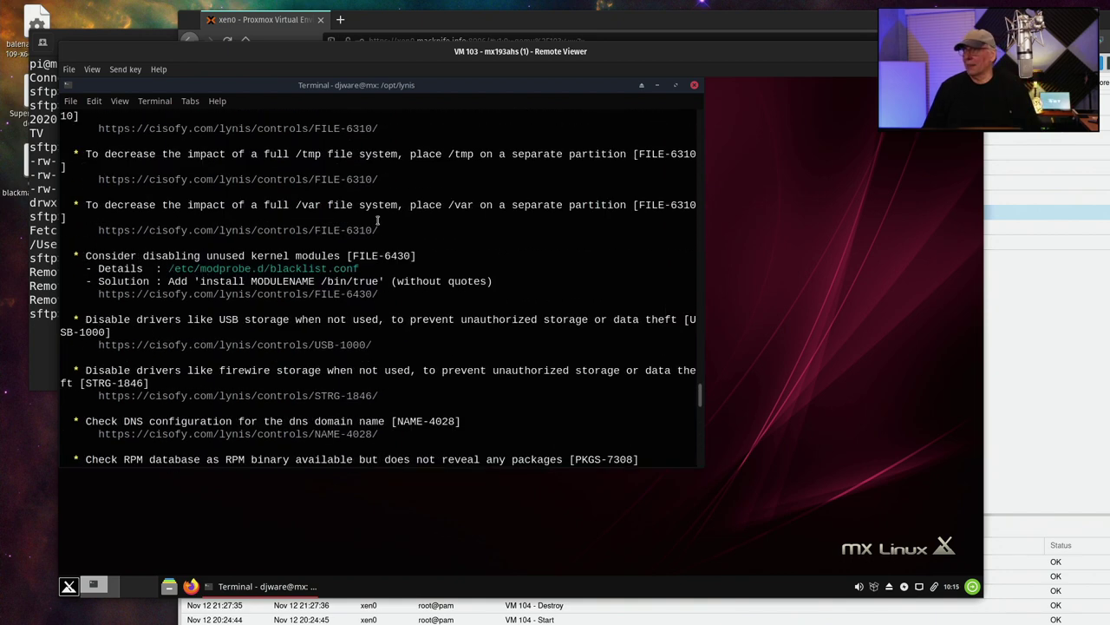
{"action": "scroll", "coordinate": [377, 223], "scroll_direction": "up", "scroll_amount": 10}
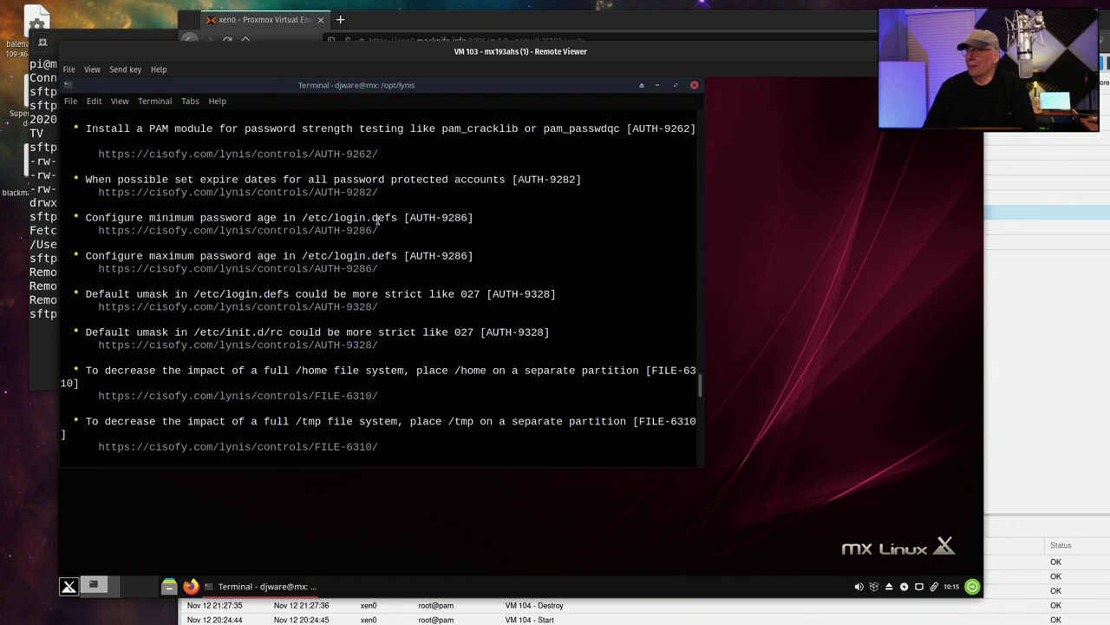
{"action": "scroll", "coordinate": [377, 222], "scroll_direction": "up", "scroll_amount": 9}
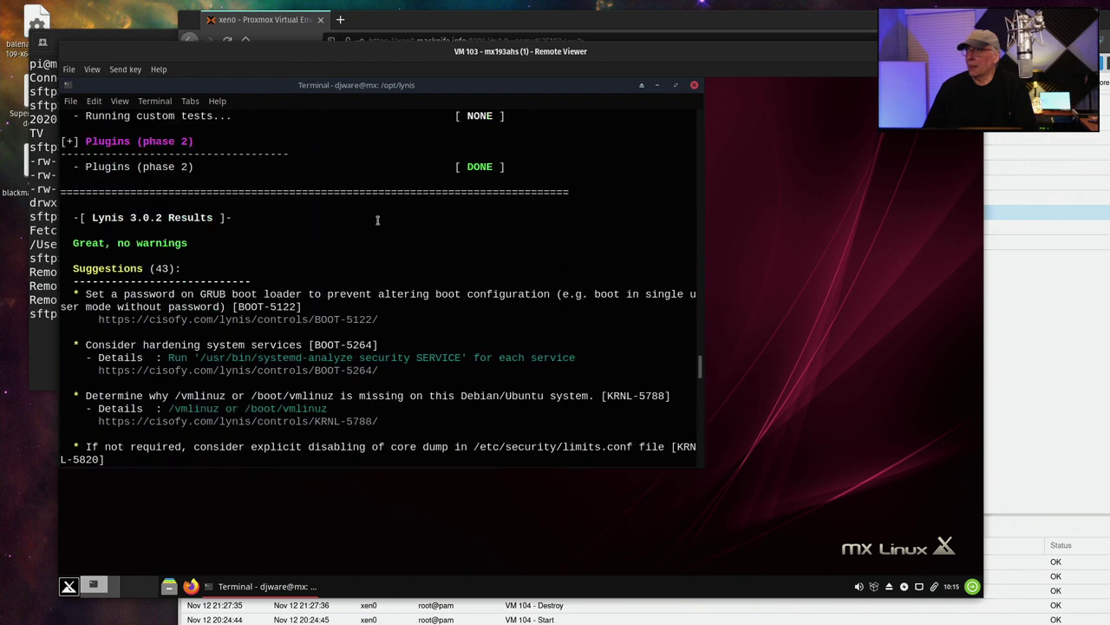
{"action": "scroll", "coordinate": [323, 233], "scroll_direction": "down", "scroll_amount": 3}
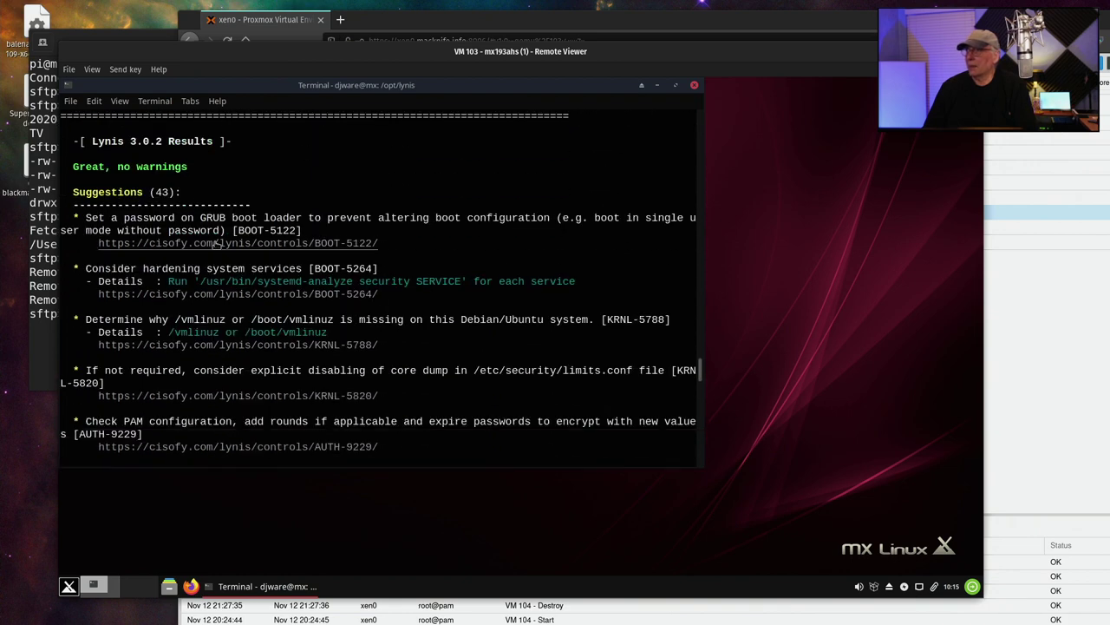
{"action": "scroll", "coordinate": [286, 264], "scroll_direction": "down", "scroll_amount": 1}
{"action": "scroll", "coordinate": [336, 220], "scroll_direction": "down", "scroll_amount": 2}
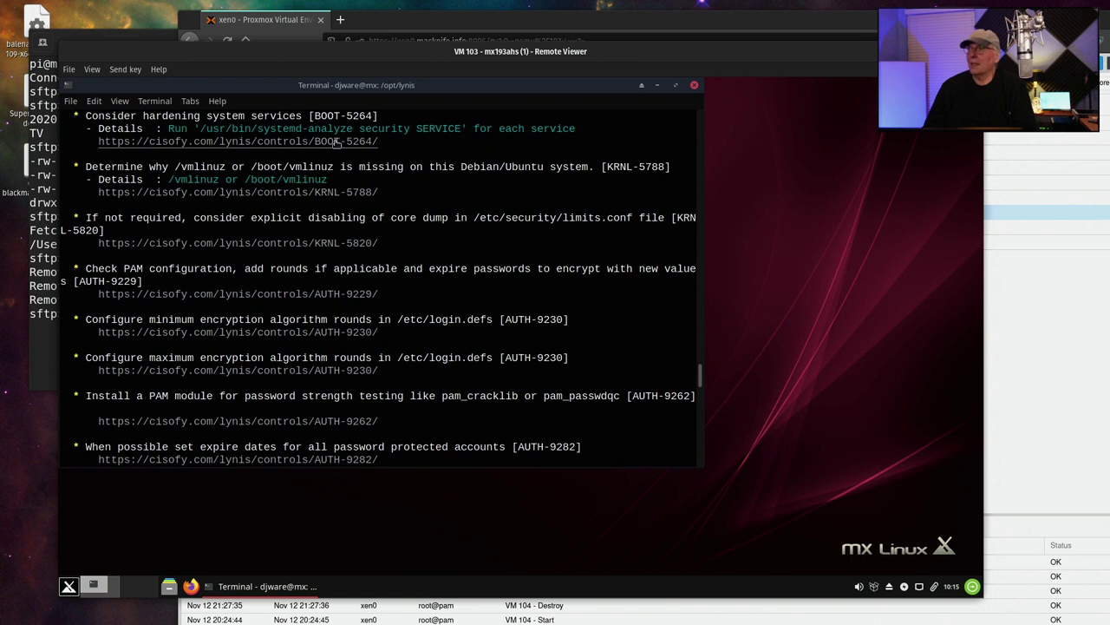
{"action": "scroll", "coordinate": [337, 143], "scroll_direction": "down", "scroll_amount": 1}
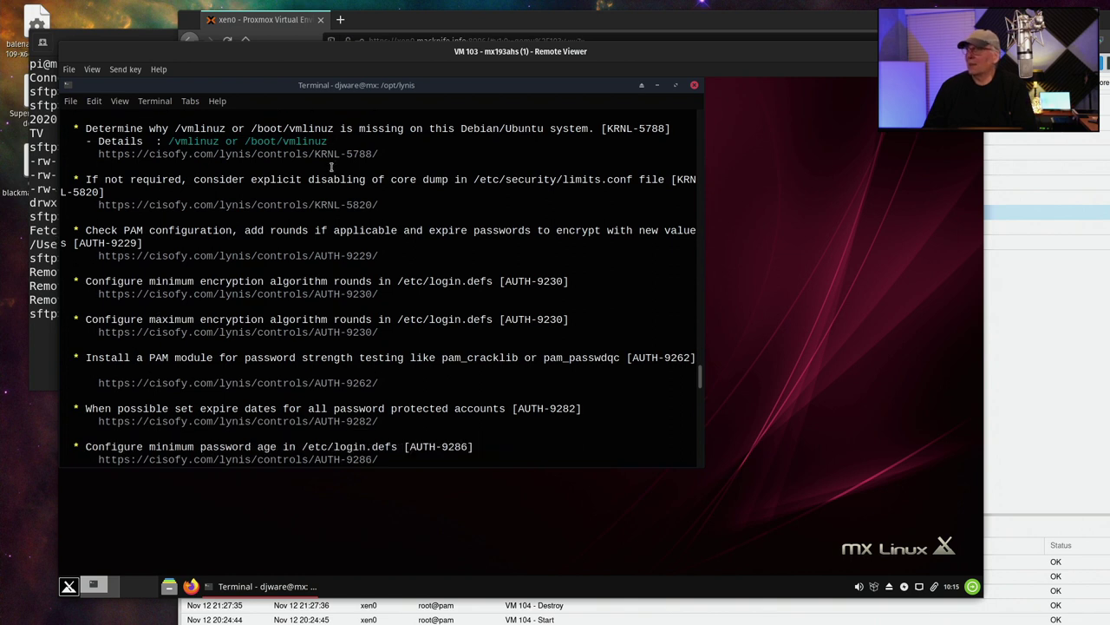
{"action": "scroll", "coordinate": [336, 141], "scroll_direction": "down", "scroll_amount": 1}
{"action": "scroll", "coordinate": [274, 154], "scroll_direction": "down", "scroll_amount": 2}
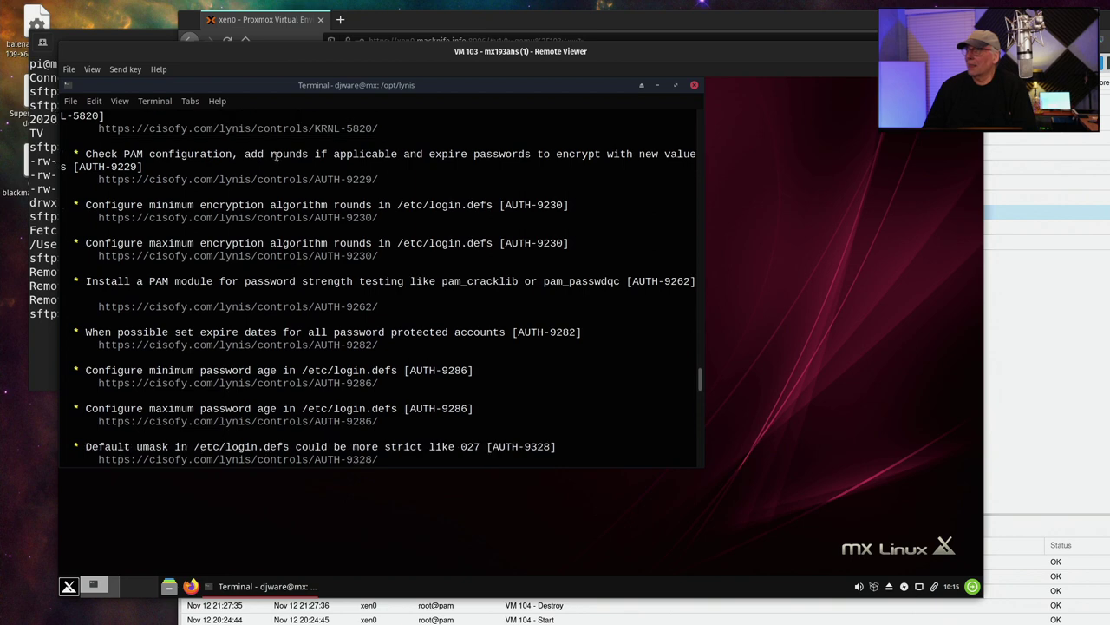
{"action": "scroll", "coordinate": [292, 181], "scroll_direction": "down", "scroll_amount": 4}
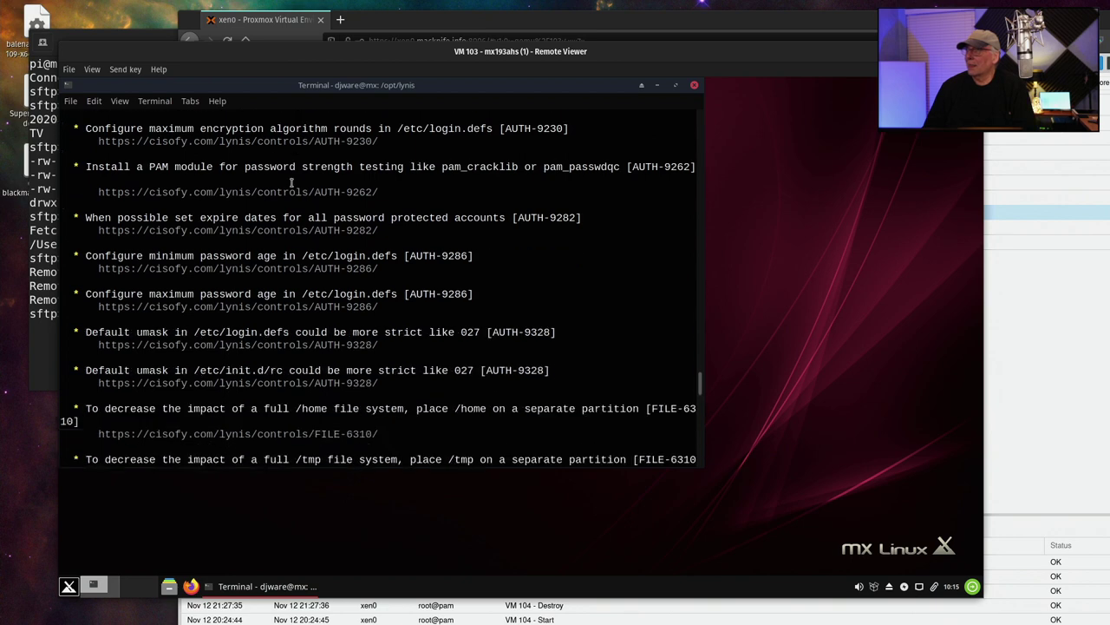
{"action": "scroll", "coordinate": [293, 182], "scroll_direction": "down", "scroll_amount": 2}
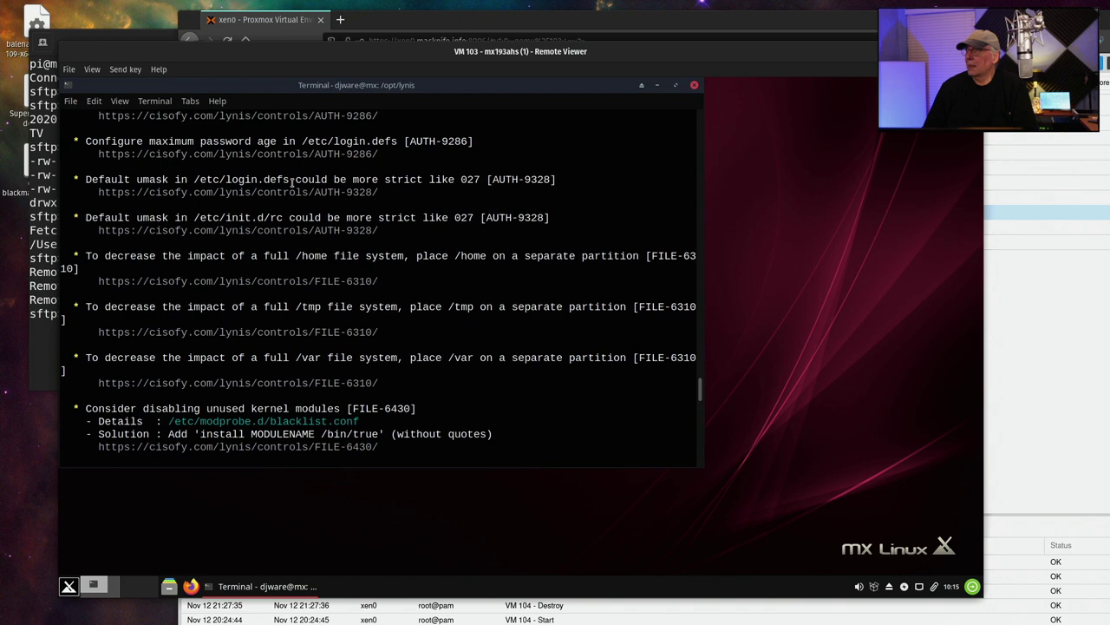
{"action": "scroll", "coordinate": [292, 181], "scroll_direction": "down", "scroll_amount": 3}
{"action": "scroll", "coordinate": [292, 181], "scroll_direction": "down", "scroll_amount": 4}
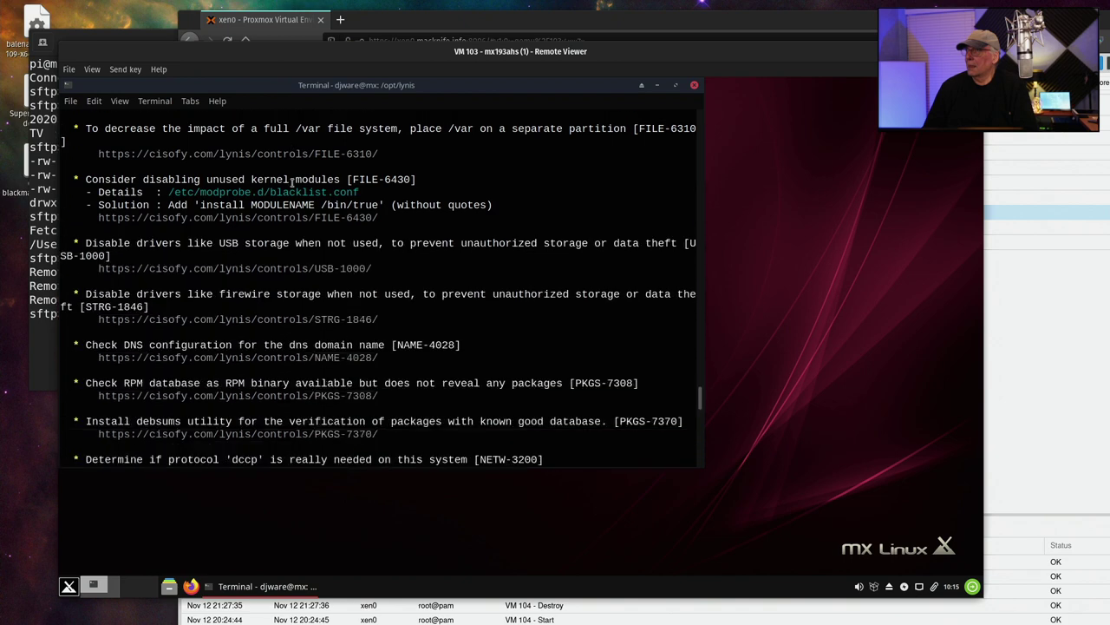
{"action": "scroll", "coordinate": [292, 181], "scroll_direction": "down", "scroll_amount": 2}
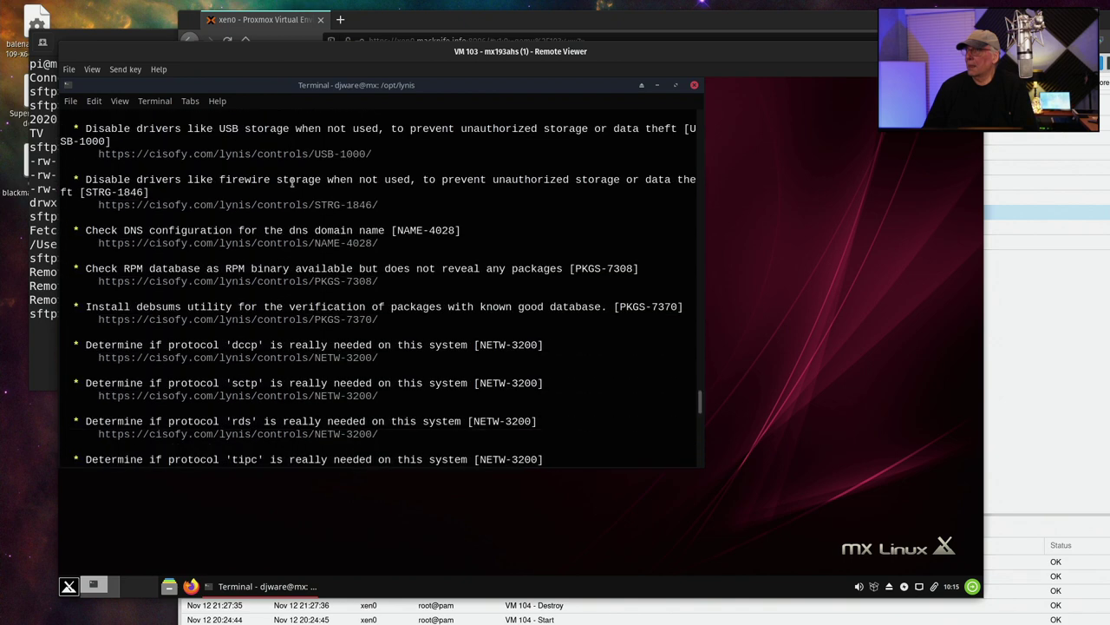
{"action": "scroll", "coordinate": [293, 181], "scroll_direction": "down", "scroll_amount": 10}
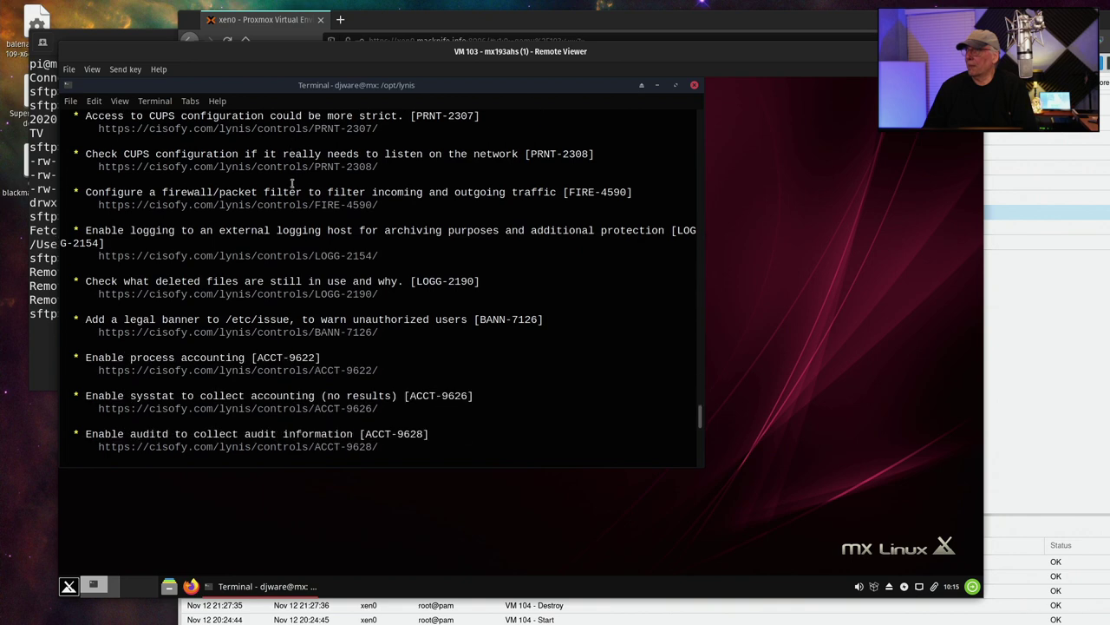
{"action": "scroll", "coordinate": [292, 181], "scroll_direction": "down", "scroll_amount": 6}
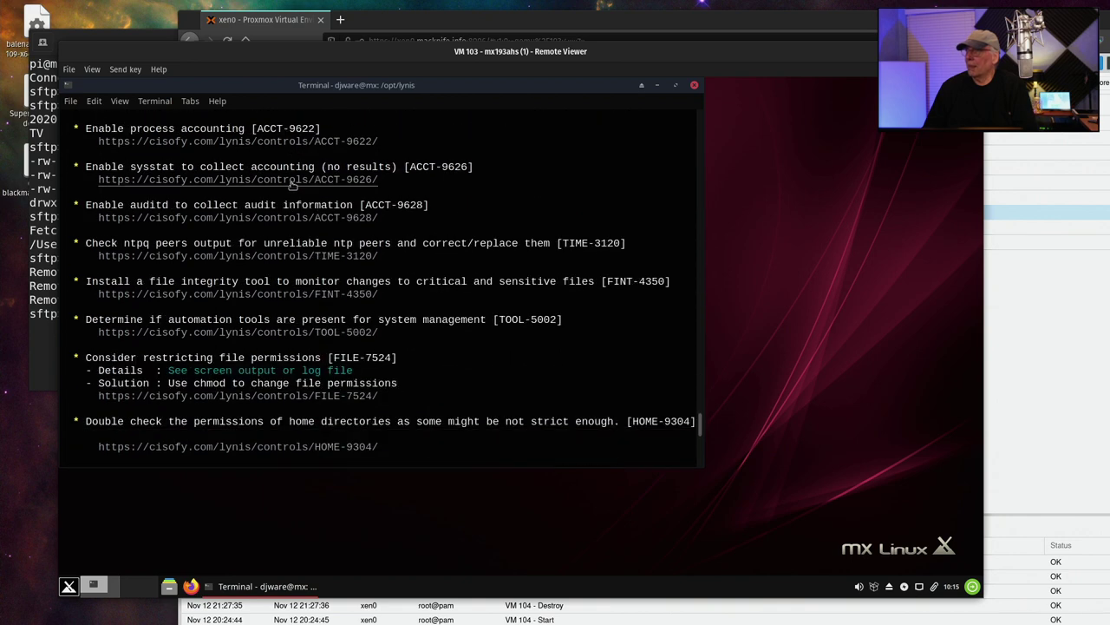
{"action": "scroll", "coordinate": [292, 182], "scroll_direction": "down", "scroll_amount": 7}
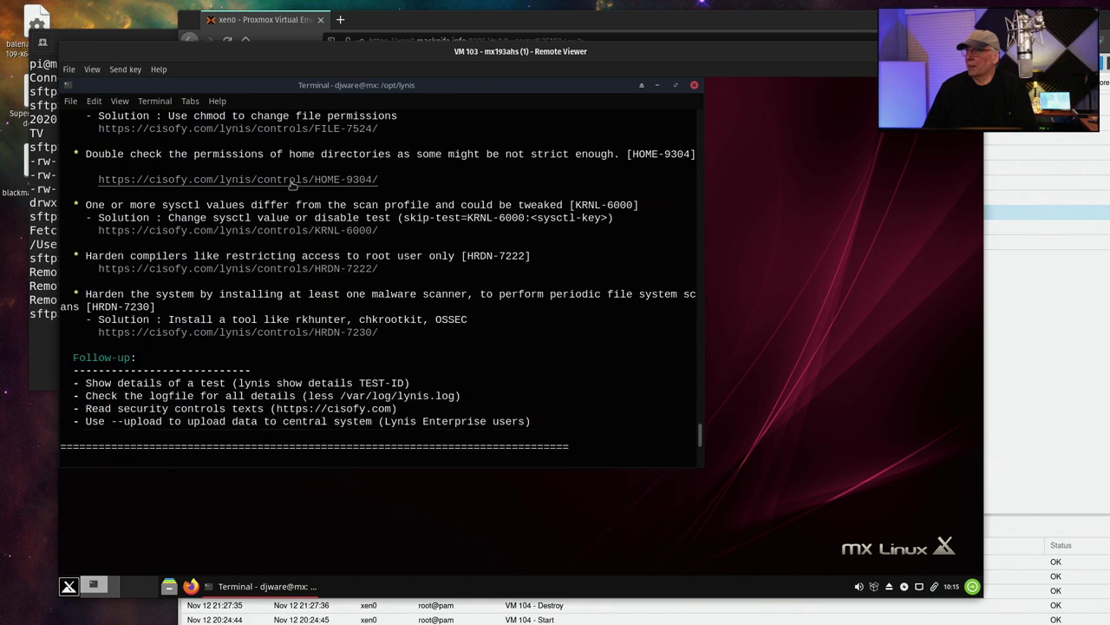
{"action": "scroll", "coordinate": [292, 181], "scroll_direction": "down", "scroll_amount": 4}
{"action": "scroll", "coordinate": [292, 182], "scroll_direction": "up", "scroll_amount": 3}
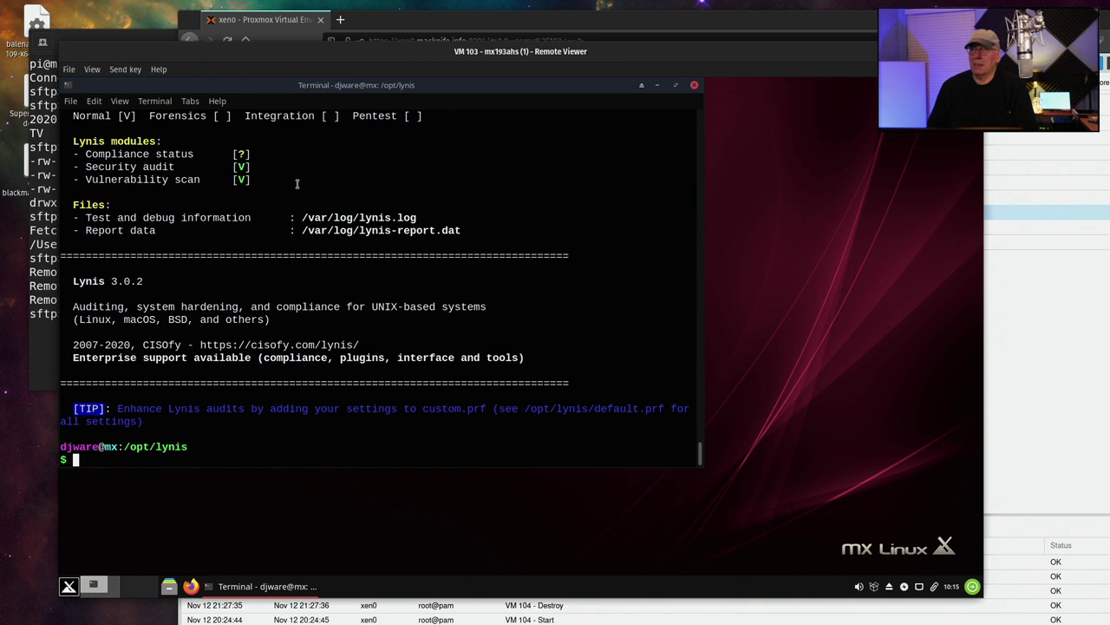
Scroll over the audit output, then run exit to close the terminal
{"action": "scroll", "coordinate": [296, 184], "scroll_direction": "up", "scroll_amount": 5}
{"action": "scroll", "coordinate": [302, 186], "scroll_direction": "up", "scroll_amount": 1}
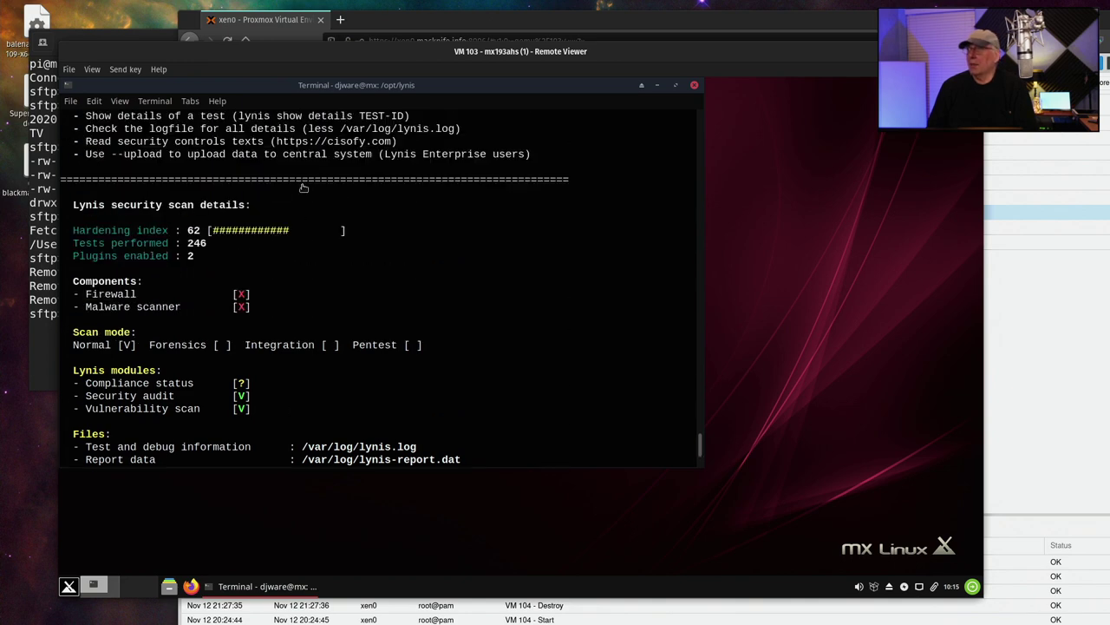
{"action": "scroll", "coordinate": [303, 185], "scroll_direction": "down", "scroll_amount": 6}
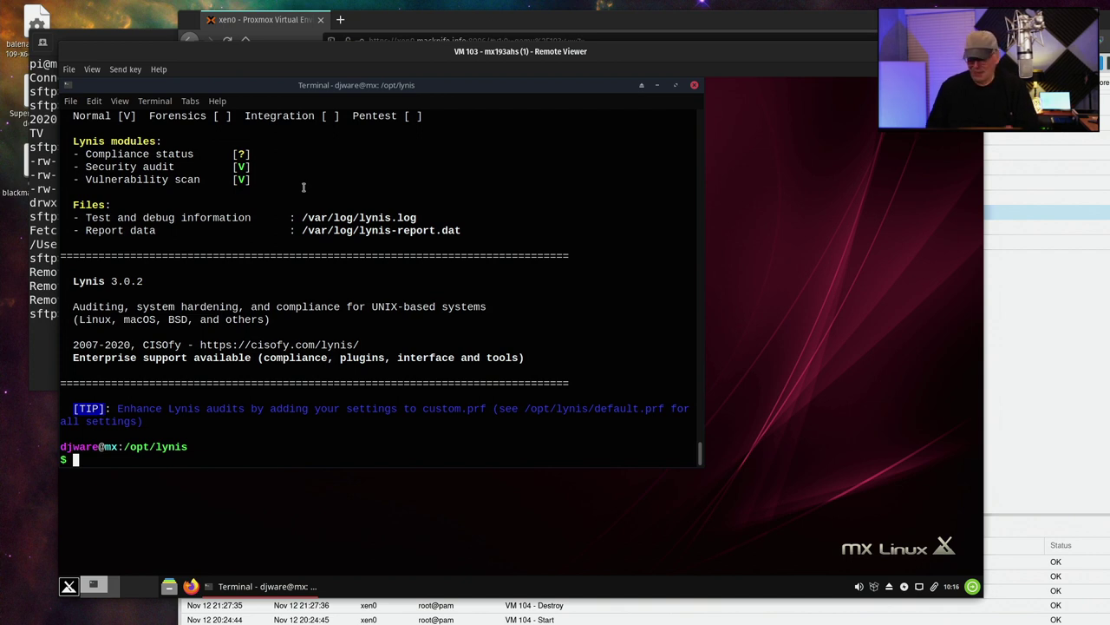
{"action": "type", "text": "exit"}
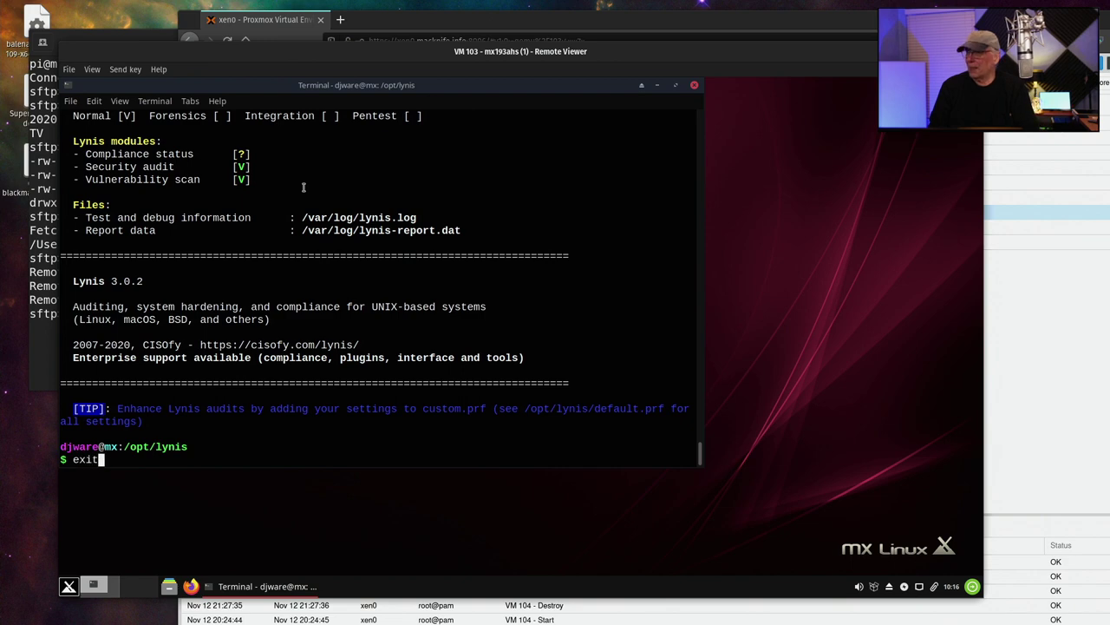
{"action": "key", "text": "Return"}
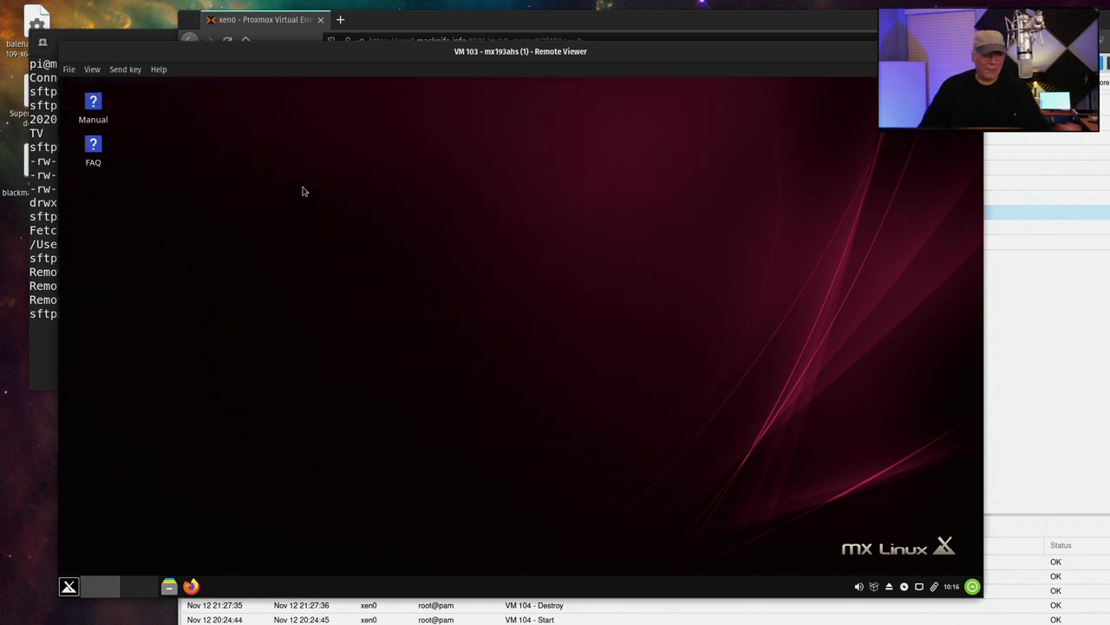